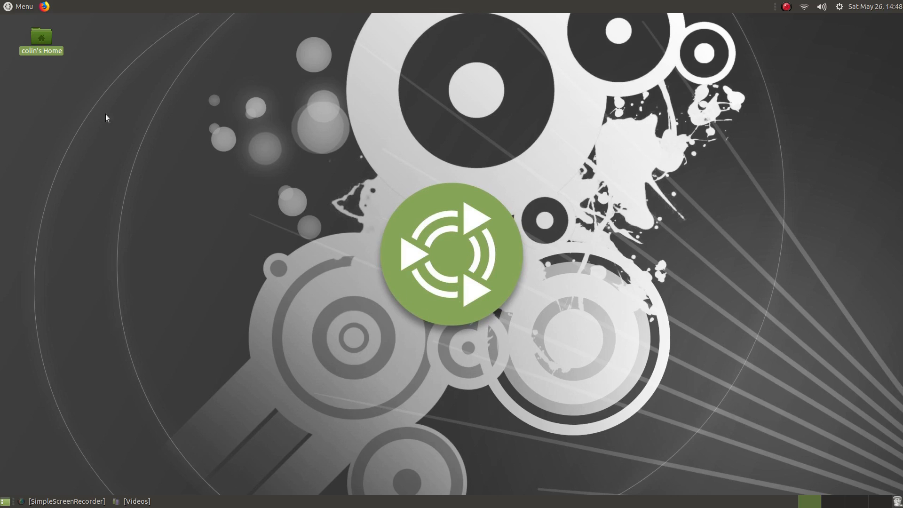
- Open MATE Tweak and change the panel layout to Mutiny, accepting the replacement of the current configuration
{"action": "left_click", "coordinate": [19, 7]}
{"action": "left_click", "coordinate": [27, 50]}
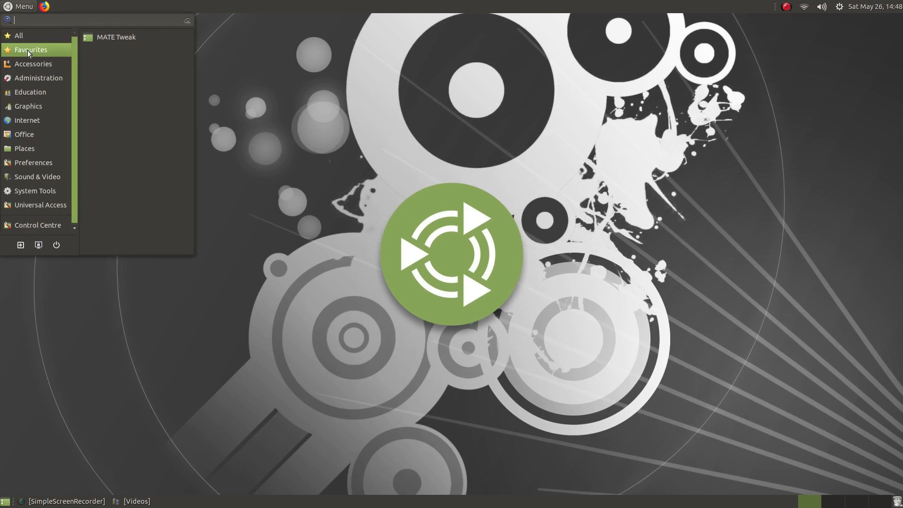
{"action": "left_click", "coordinate": [104, 39]}
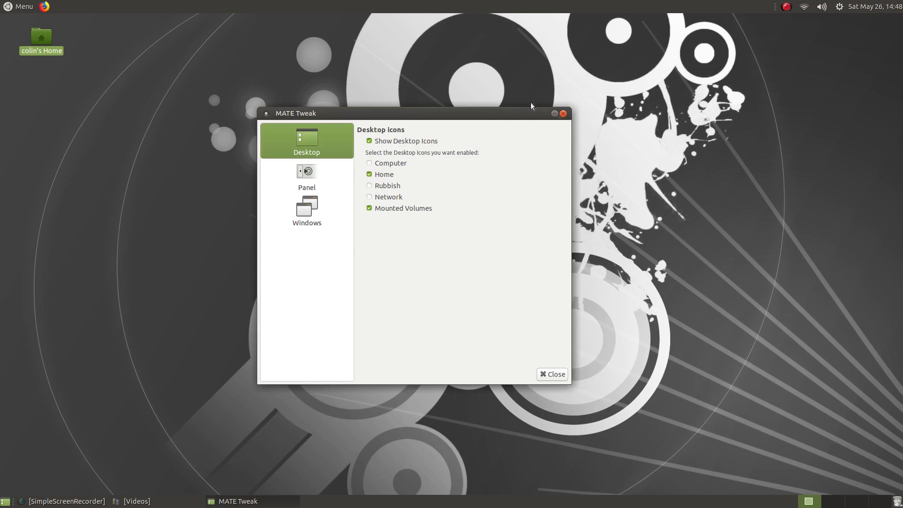
{"action": "left_click", "coordinate": [312, 164]}
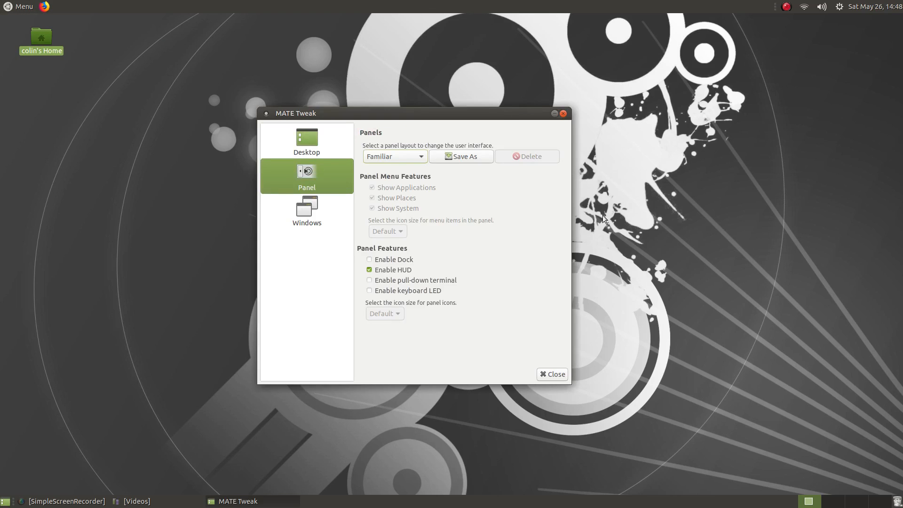
{"action": "left_click", "coordinate": [407, 157]}
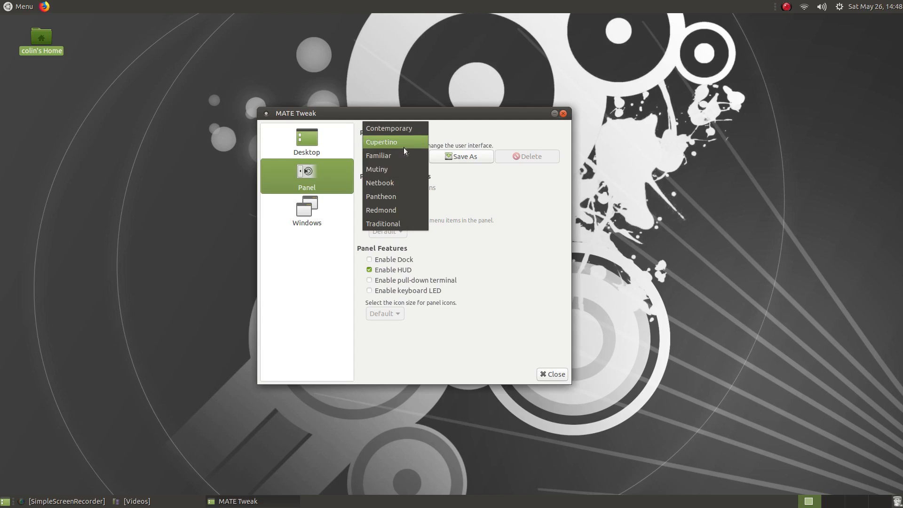
{"action": "left_click", "coordinate": [382, 171]}
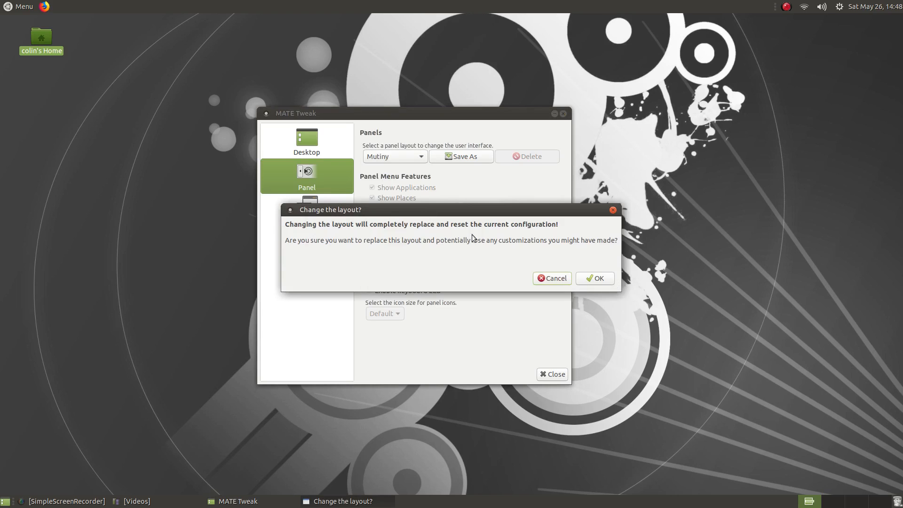
{"action": "left_click", "coordinate": [601, 279]}
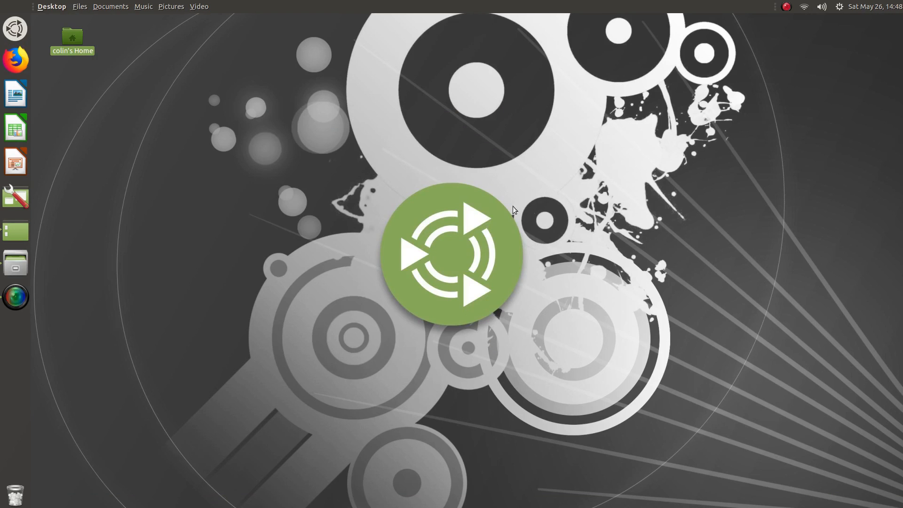
- Bring up the Videos folder window, try it maximised, and restore it to a floating window in mid-desktop
{"action": "left_click", "coordinate": [24, 262]}
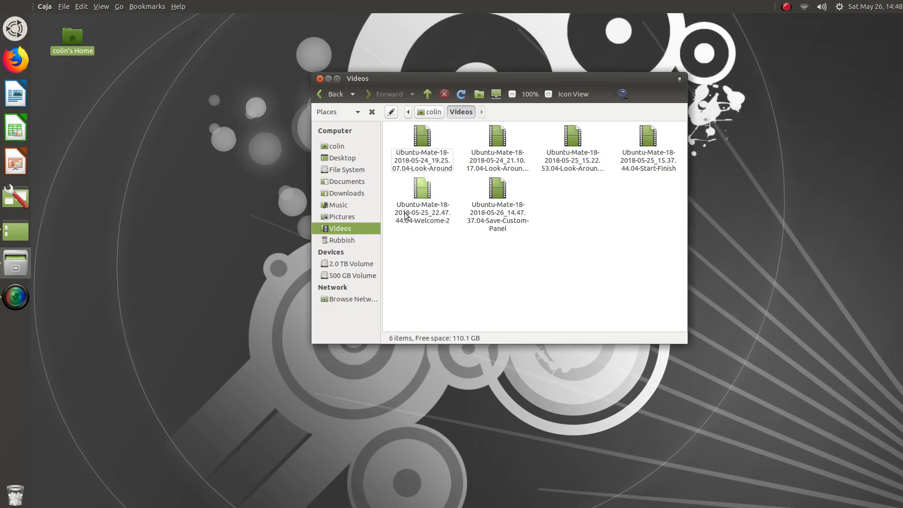
{"action": "left_click_drag", "start_coordinate": [479, 76], "coordinate": [437, 74]}
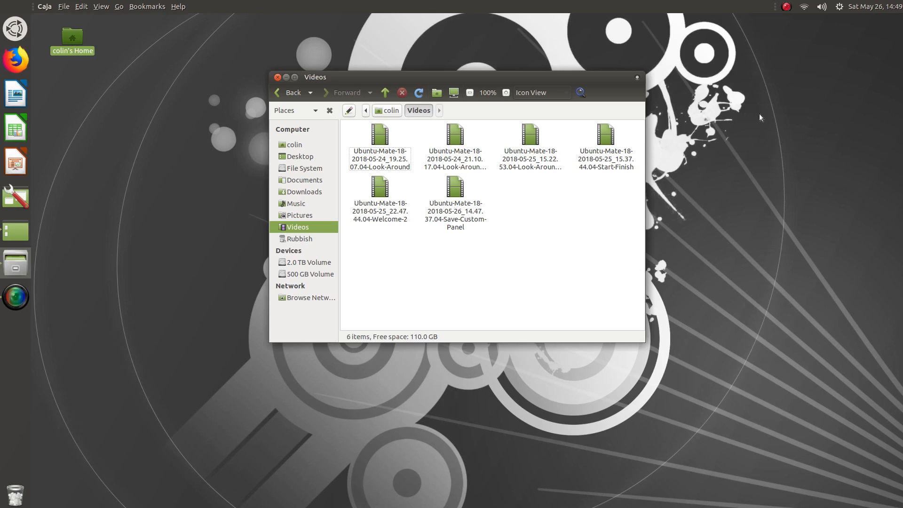
{"action": "left_click_drag", "start_coordinate": [445, 75], "coordinate": [432, 3]}
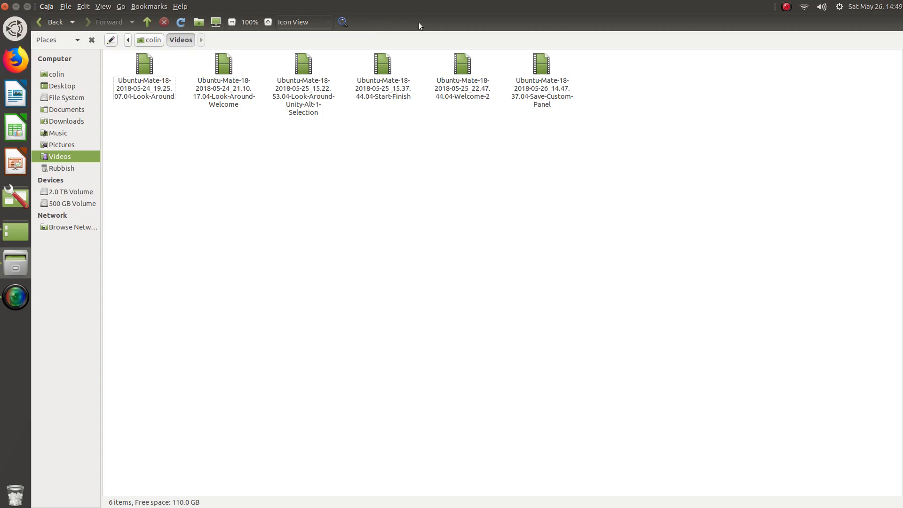
{"action": "left_click", "coordinate": [26, 6]}
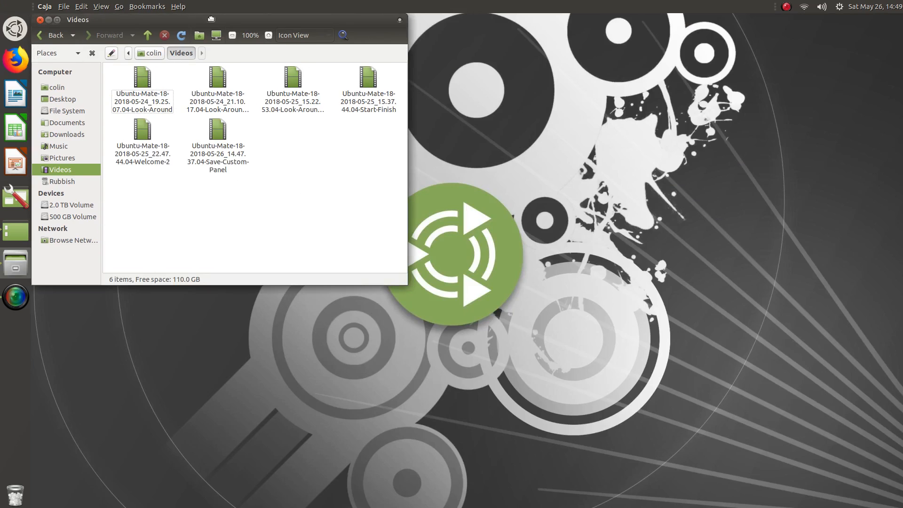
{"action": "left_click_drag", "start_coordinate": [211, 18], "coordinate": [401, 147]}
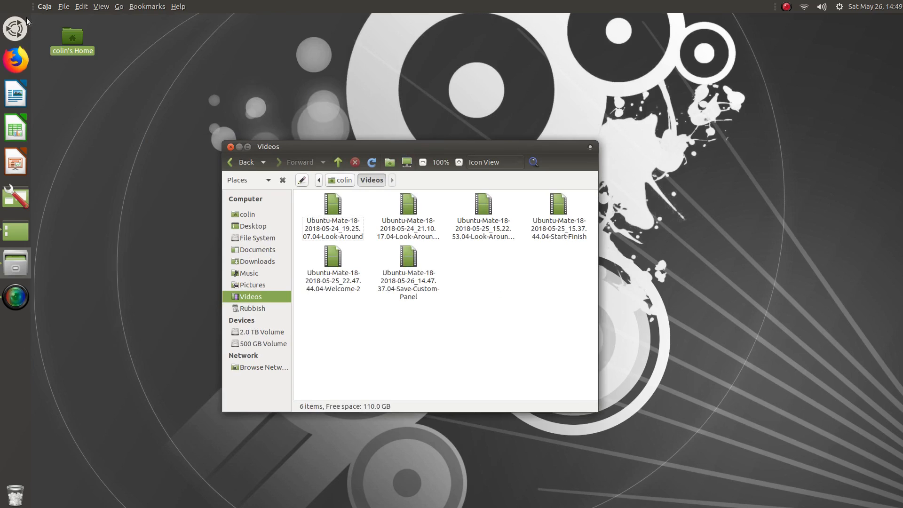
- Examine the panel's own options and the file manager's menus in the global menu bar
{"action": "right_click", "coordinate": [17, 5]}
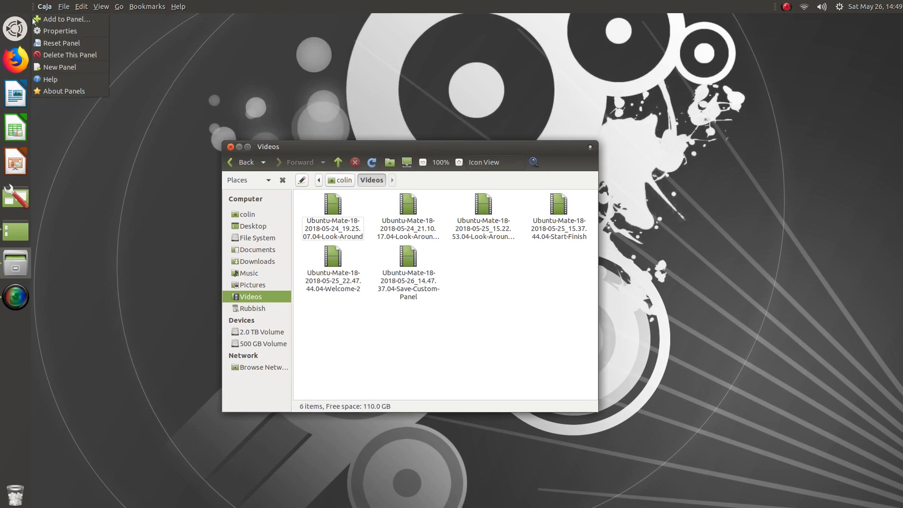
{"action": "left_click", "coordinate": [156, 103]}
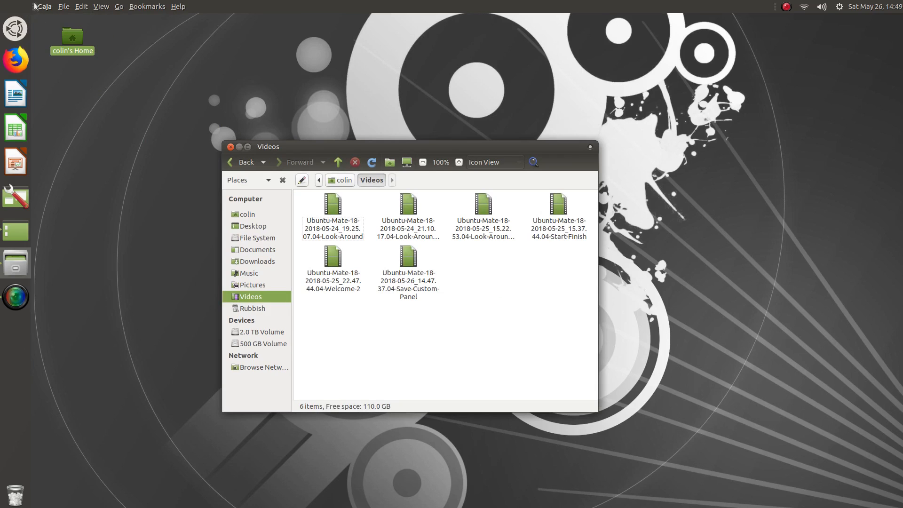
{"action": "left_click", "coordinate": [82, 7]}
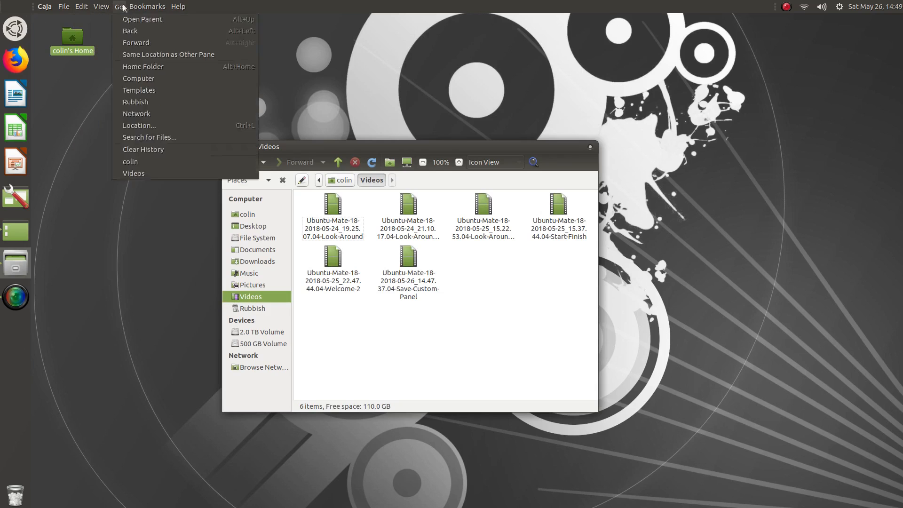
{"action": "left_click", "coordinate": [372, 74]}
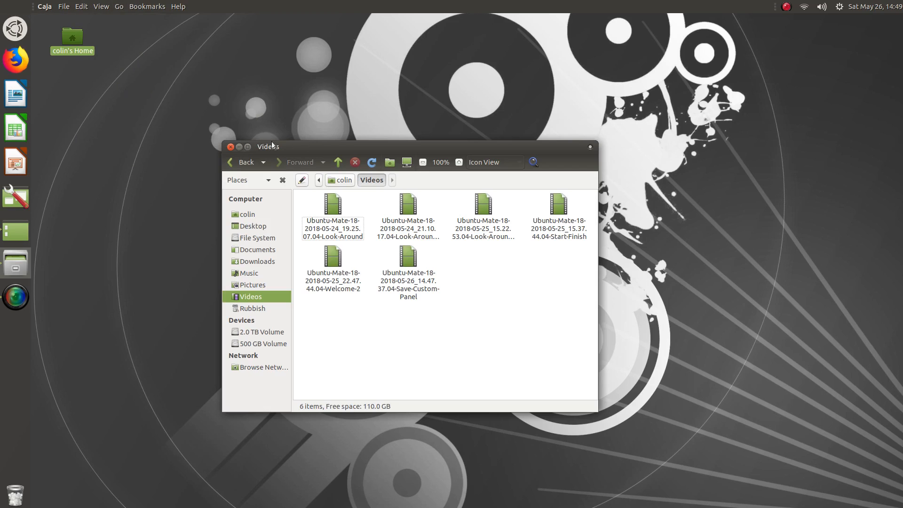
- With the Videos window maximised, unlock the window buttons applet and remove it from the panel
{"action": "left_click_drag", "start_coordinate": [358, 149], "coordinate": [311, 1]}
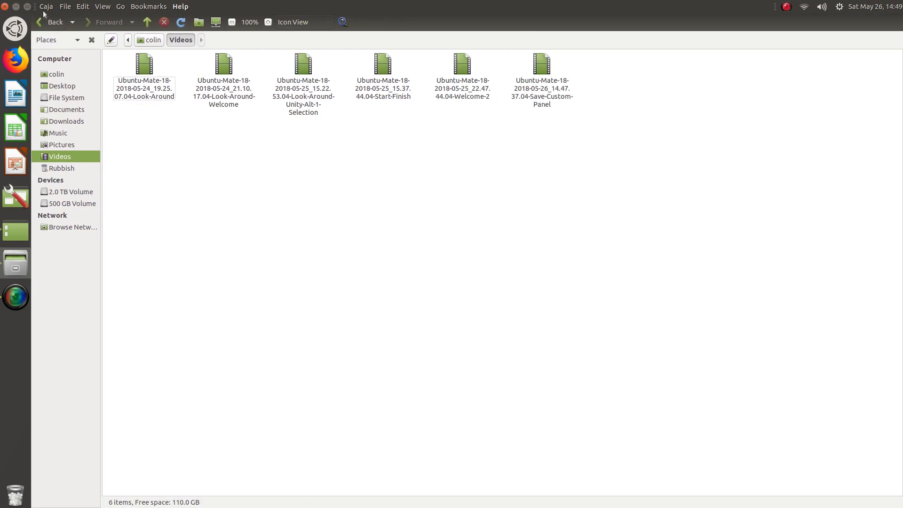
{"action": "right_click", "coordinate": [15, 7]}
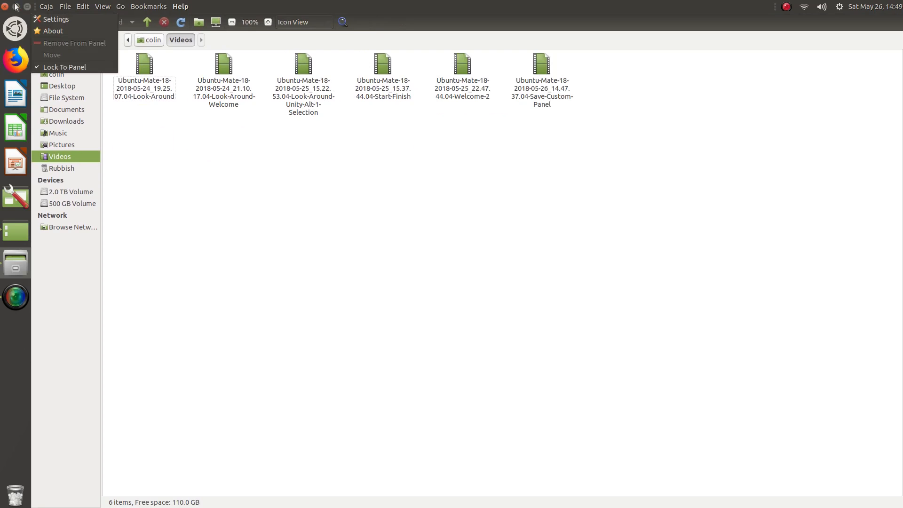
{"action": "left_click", "coordinate": [66, 65]}
{"action": "right_click", "coordinate": [14, 7]}
{"action": "left_click", "coordinate": [49, 42]}
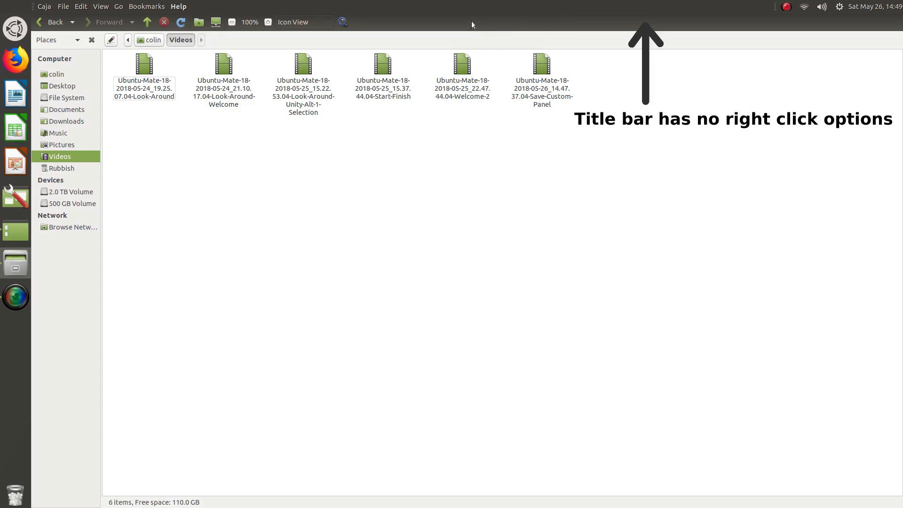
- Examine the window-closing and dock options offered by the file manager's dock entry
{"action": "left_click", "coordinate": [15, 264]}
{"action": "left_click", "coordinate": [14, 263]}
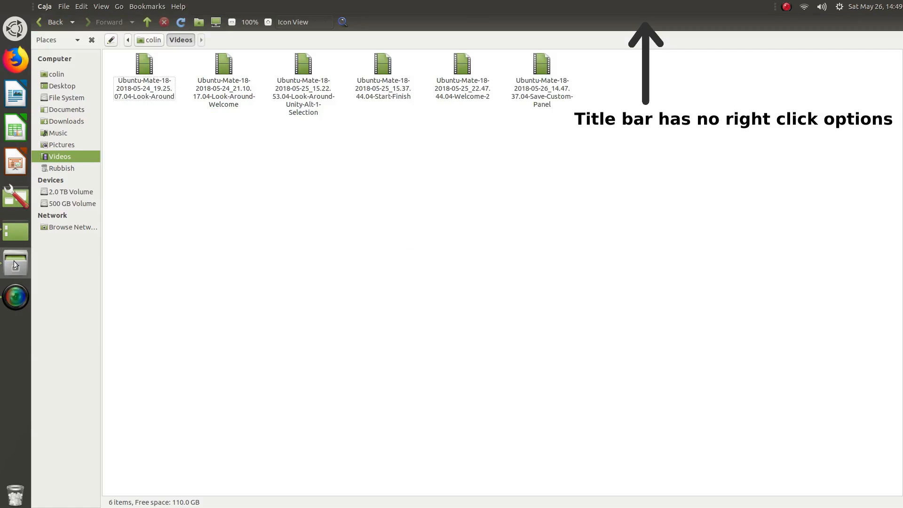
{"action": "right_click", "coordinate": [14, 265]}
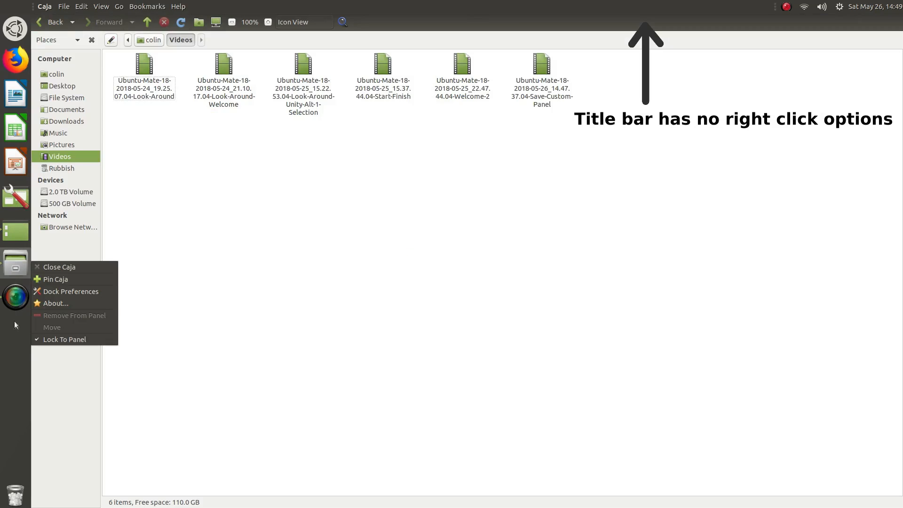
{"action": "left_click", "coordinate": [327, 259]}
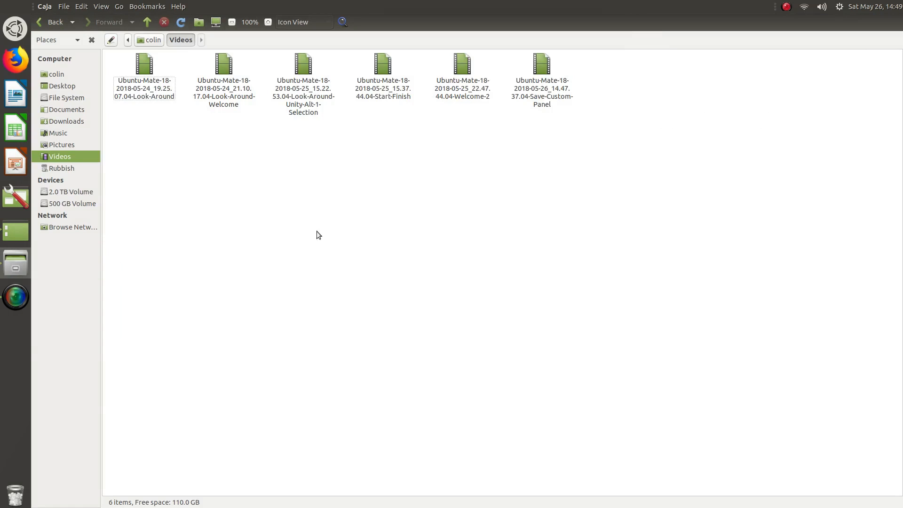
- Look through the file manager's global menus and quit Caja
{"action": "left_click", "coordinate": [65, 7]}
{"action": "mouse_move", "coordinate": [171, 11]}
{"action": "mouse_move", "coordinate": [48, 9]}
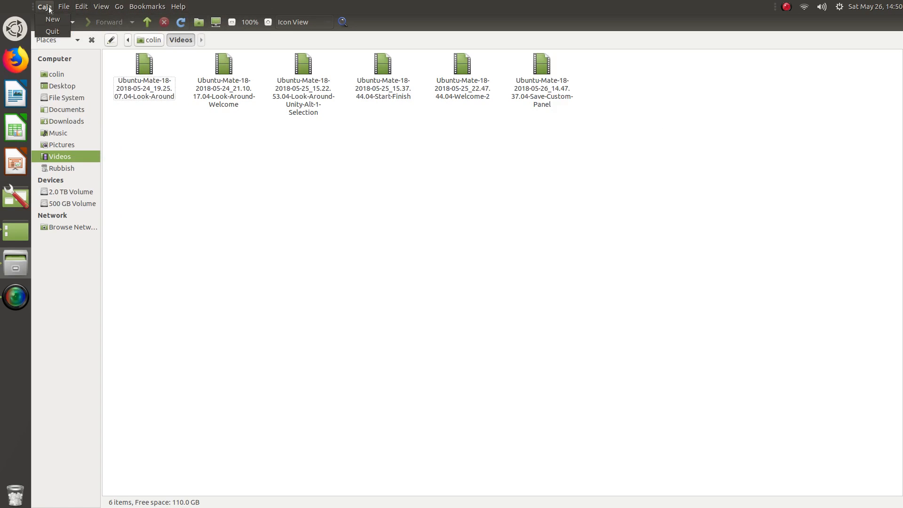
{"action": "left_click", "coordinate": [52, 31]}
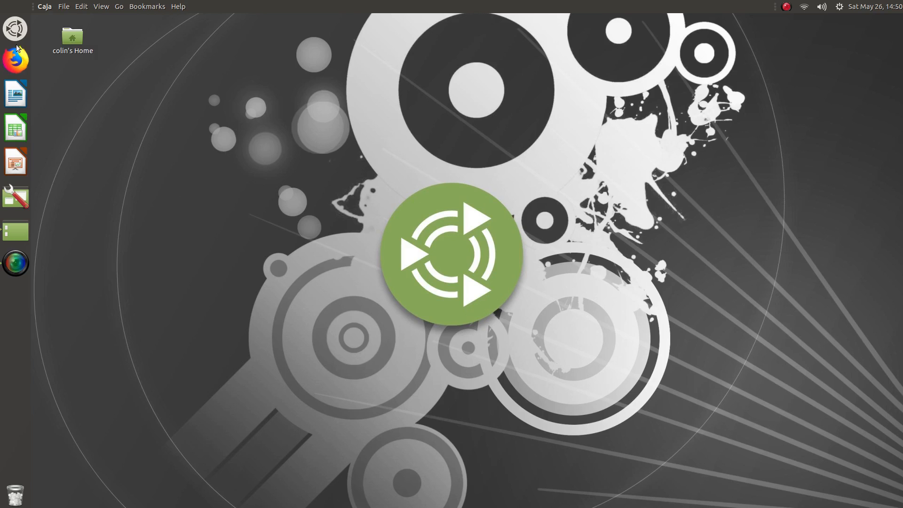
- Open the home folder from the desktop in the file manager
{"action": "left_click", "coordinate": [22, 31]}
{"action": "left_click", "coordinate": [21, 31]}
{"action": "double_click", "coordinate": [70, 35]}
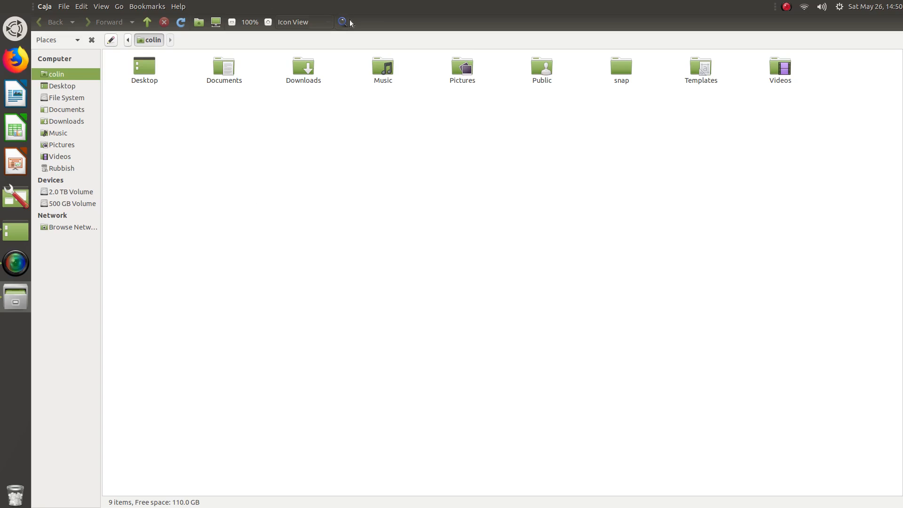
- Examine the AppMenu applet's preferences and close them without changing anything
{"action": "right_click", "coordinate": [384, 9]}
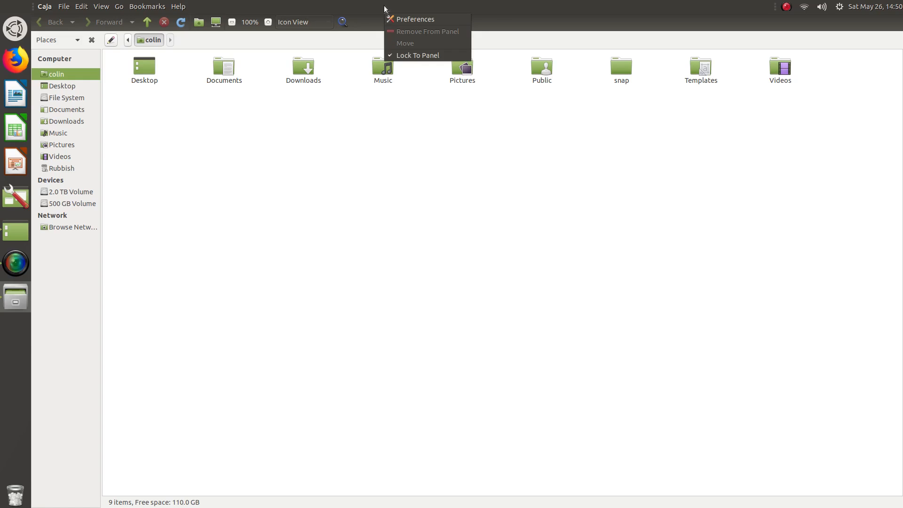
{"action": "left_click", "coordinate": [414, 18]}
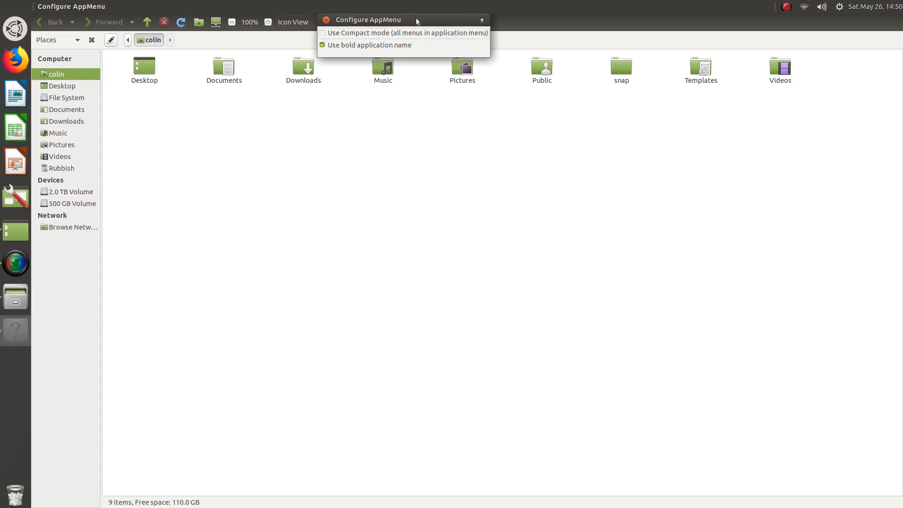
{"action": "left_click", "coordinate": [326, 21]}
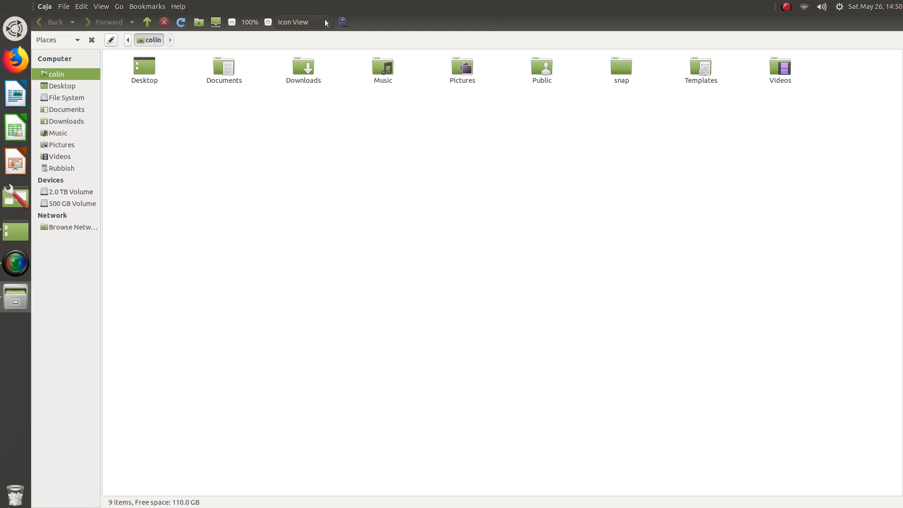
- Add the Window Buttons Applet to the horizontal panel and remove it again
{"action": "right_click", "coordinate": [13, 7]}
{"action": "left_click", "coordinate": [62, 19]}
{"action": "scroll", "coordinate": [376, 230], "scroll_direction": "down", "scroll_amount": 3}
{"action": "scroll", "coordinate": [376, 229], "scroll_direction": "down", "scroll_amount": 10}
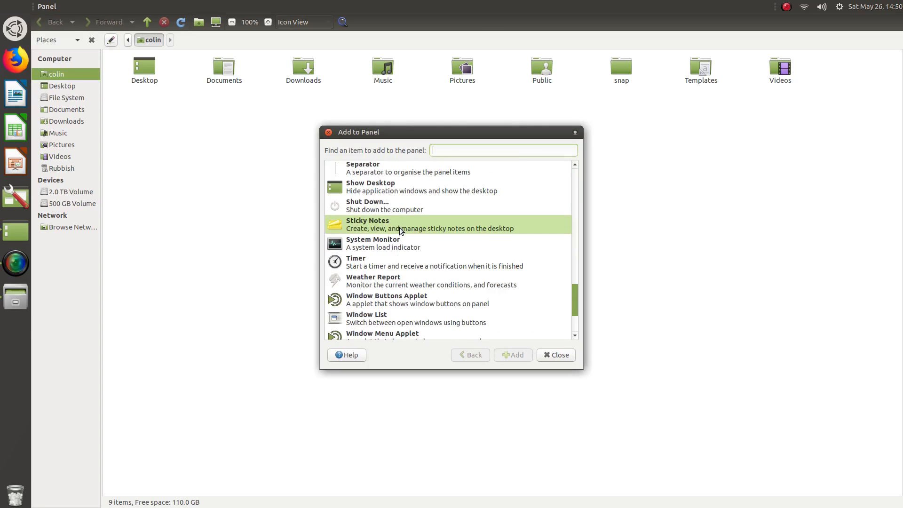
{"action": "left_click", "coordinate": [391, 296]}
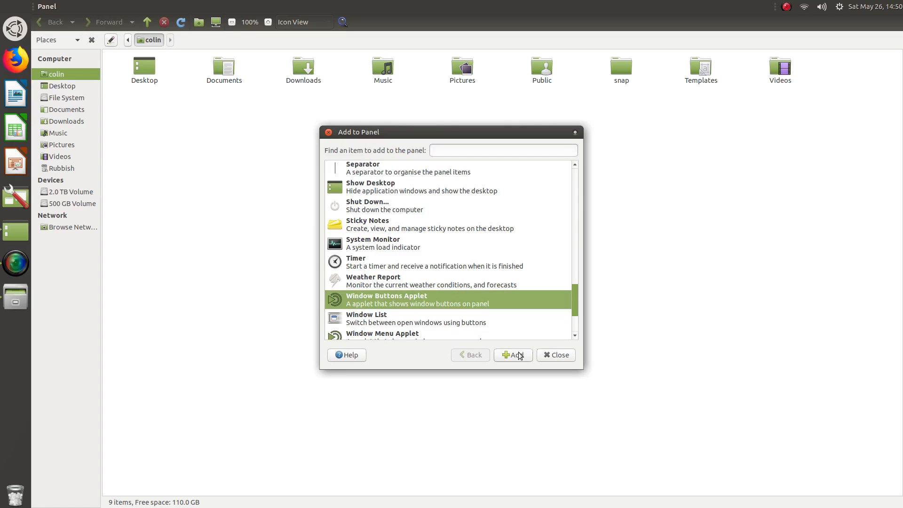
{"action": "left_click", "coordinate": [555, 355]}
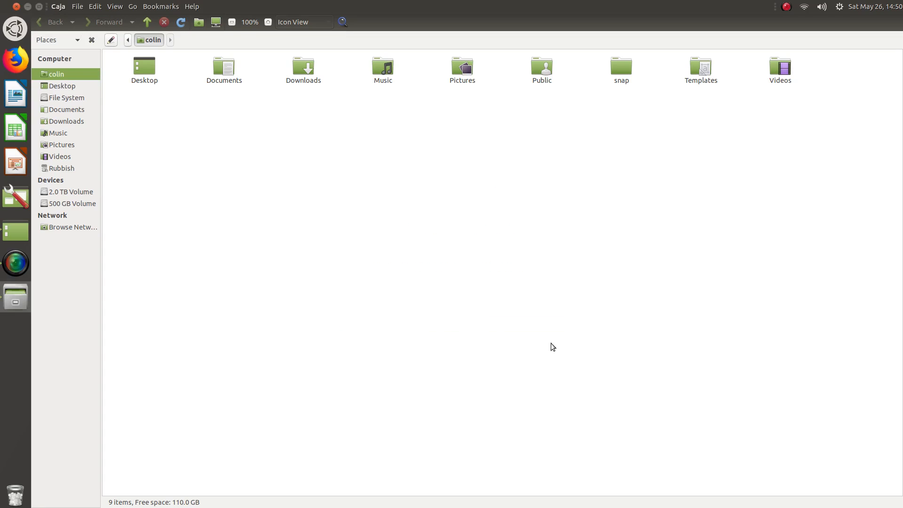
{"action": "right_click", "coordinate": [27, 8]}
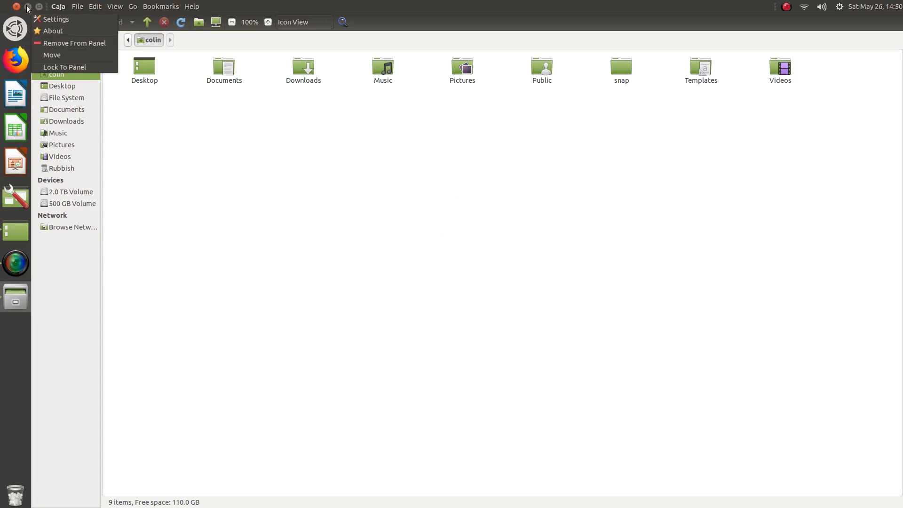
{"action": "left_click", "coordinate": [70, 43]}
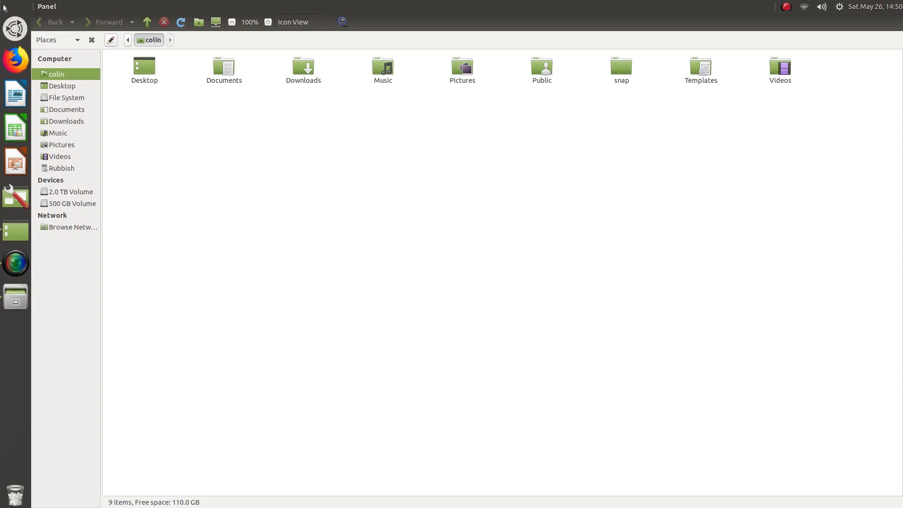
- Unlock the AppMenu applet from the panel and move it to about the middle of the panel
{"action": "right_click", "coordinate": [35, 6]}
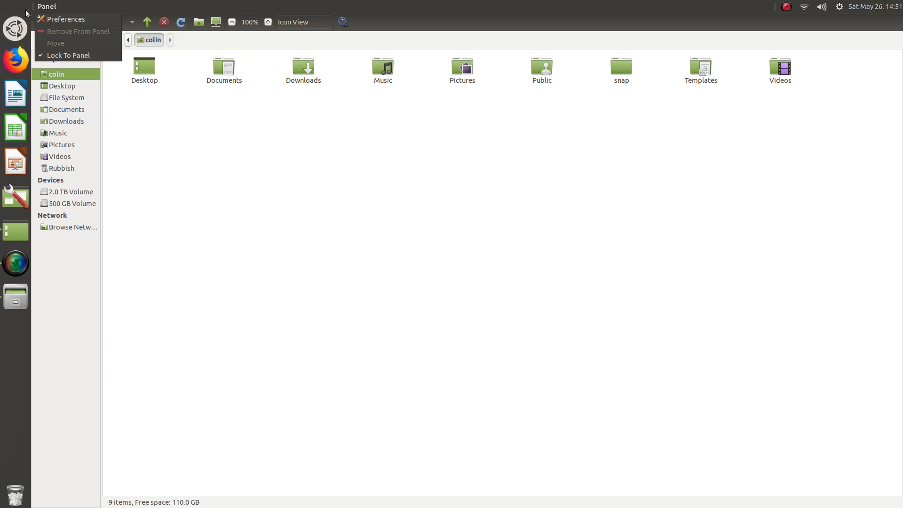
{"action": "left_click", "coordinate": [61, 55]}
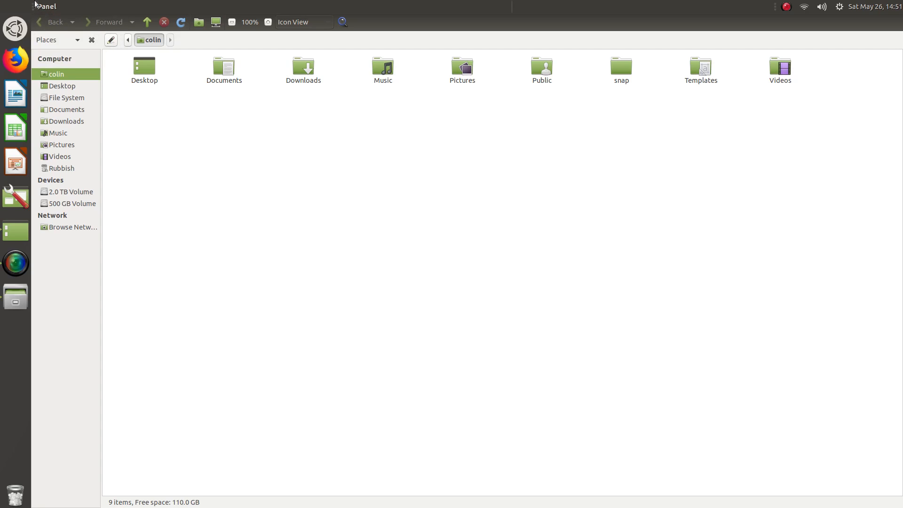
{"action": "right_click", "coordinate": [36, 7]}
{"action": "left_click", "coordinate": [56, 43]}
{"action": "left_click", "coordinate": [656, 8]}
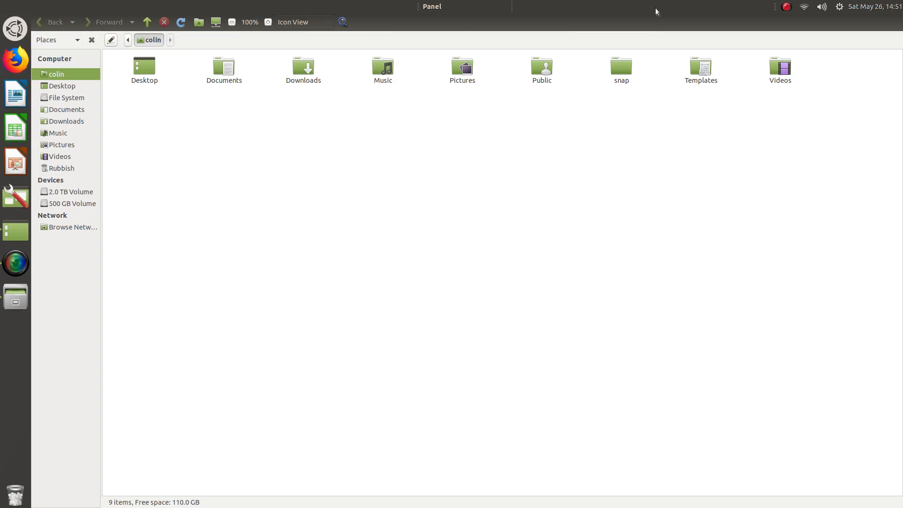
- Move the AppMenu applet along the horizontal panel and remove it from the panel
{"action": "right_click", "coordinate": [420, 6]}
{"action": "left_click", "coordinate": [440, 43]}
{"action": "right_click", "coordinate": [365, 7]}
{"action": "left_click", "coordinate": [382, 31]}
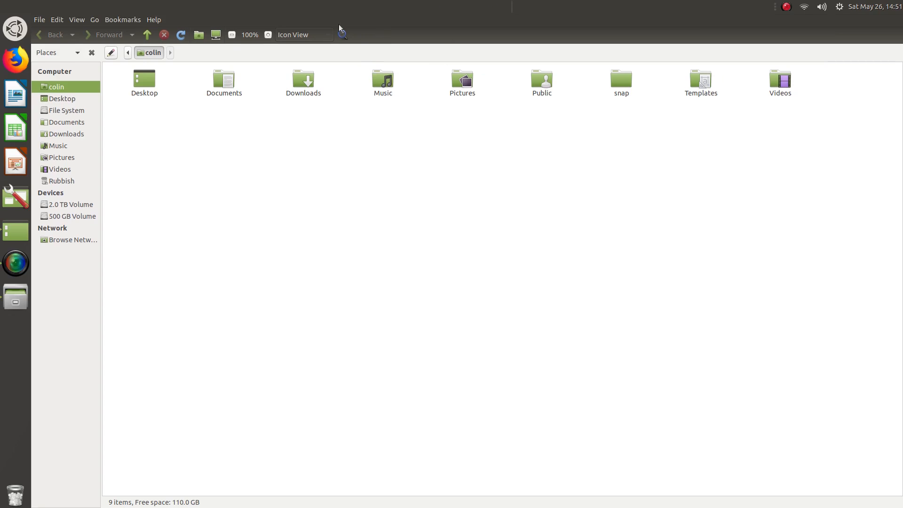
- Move the window buttons applet to the far left end of the horizontal panel
{"action": "left_click", "coordinate": [40, 19]}
{"action": "mouse_move", "coordinate": [140, 11]}
{"action": "left_click", "coordinate": [218, 4]}
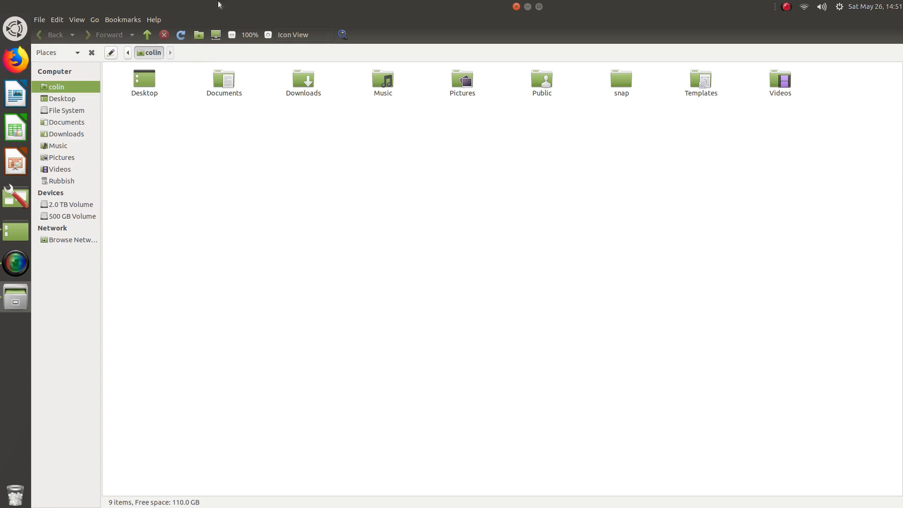
{"action": "right_click", "coordinate": [528, 5]}
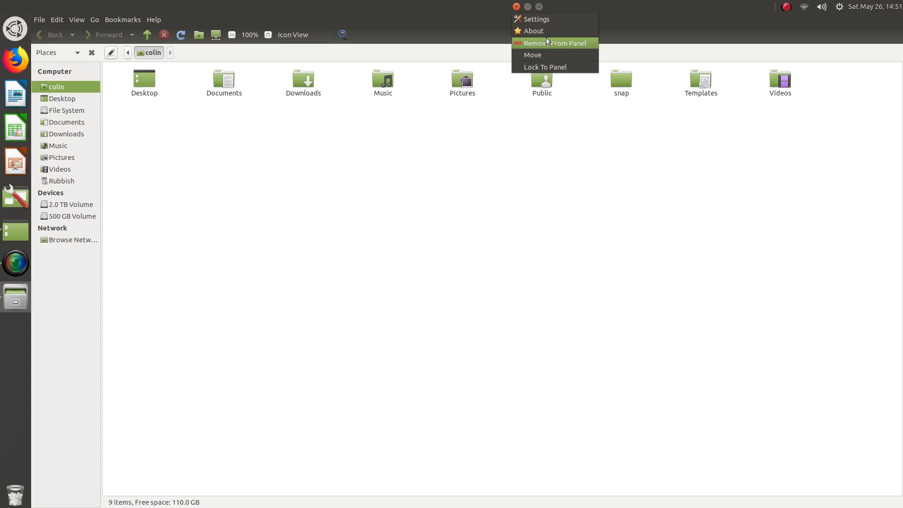
{"action": "left_click", "coordinate": [545, 55]}
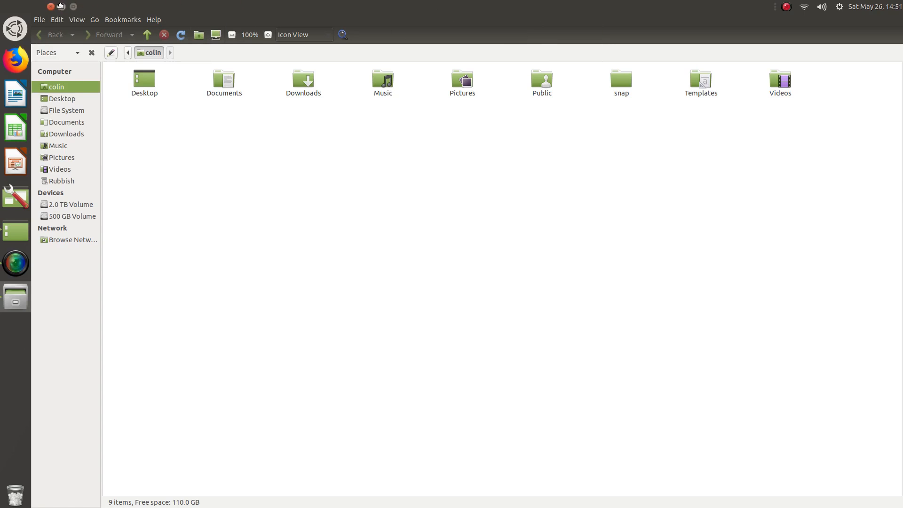
{"action": "left_click", "coordinate": [6, 1]}
- Add the Global Application Menu applet to the horizontal panel
{"action": "right_click", "coordinate": [293, 5]}
{"action": "left_click", "coordinate": [321, 18]}
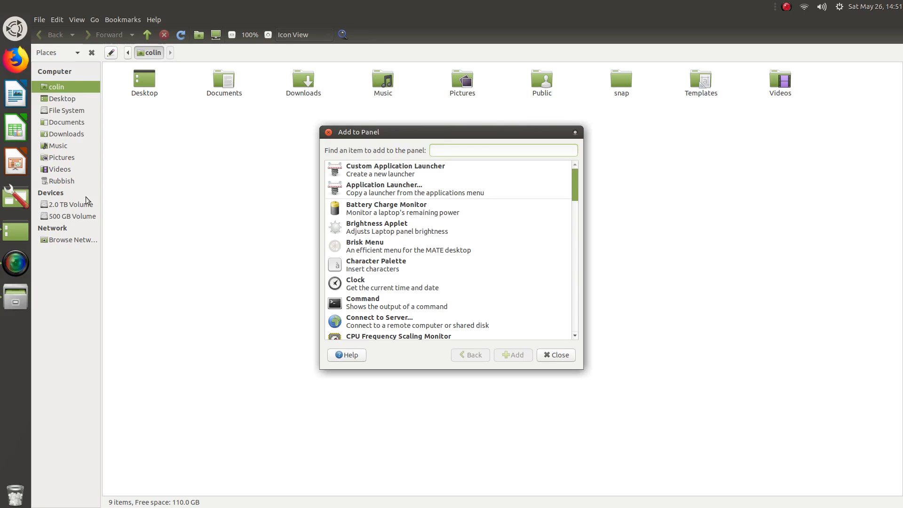
{"action": "scroll", "coordinate": [405, 253], "scroll_direction": "down", "scroll_amount": 1}
{"action": "scroll", "coordinate": [404, 252], "scroll_direction": "down", "scroll_amount": 5}
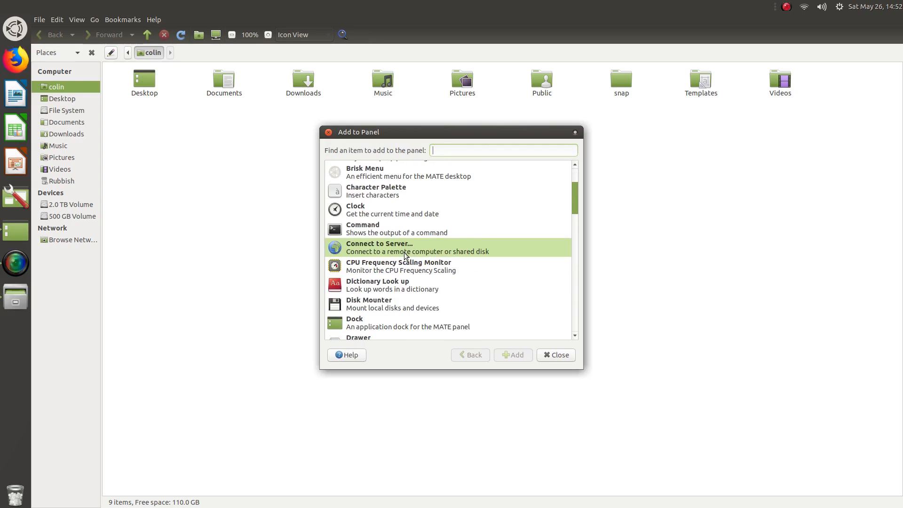
{"action": "left_click", "coordinate": [385, 249]}
{"action": "left_click", "coordinate": [514, 355]}
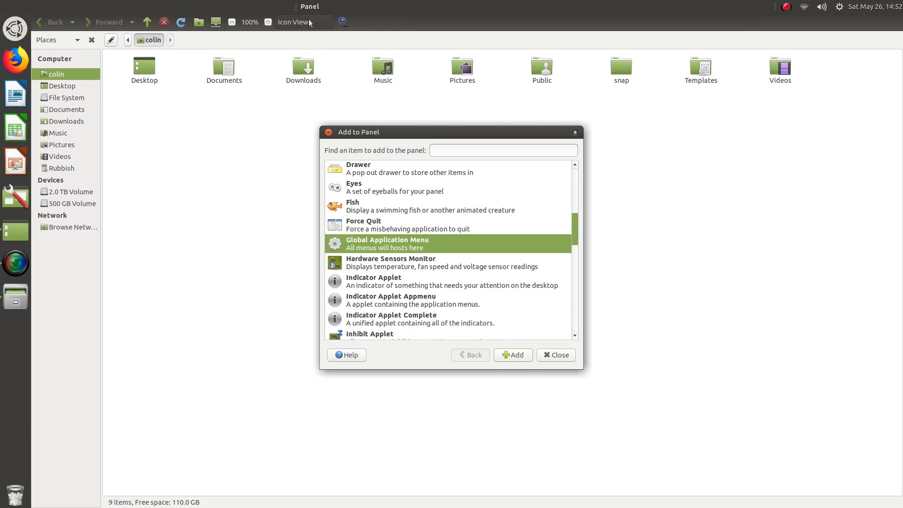
- Move the added application menu applet directly beside the window buttons and close the list of panel items
{"action": "right_click", "coordinate": [296, 6]}
{"action": "left_click", "coordinate": [314, 42]}
{"action": "left_click", "coordinate": [556, 355]}
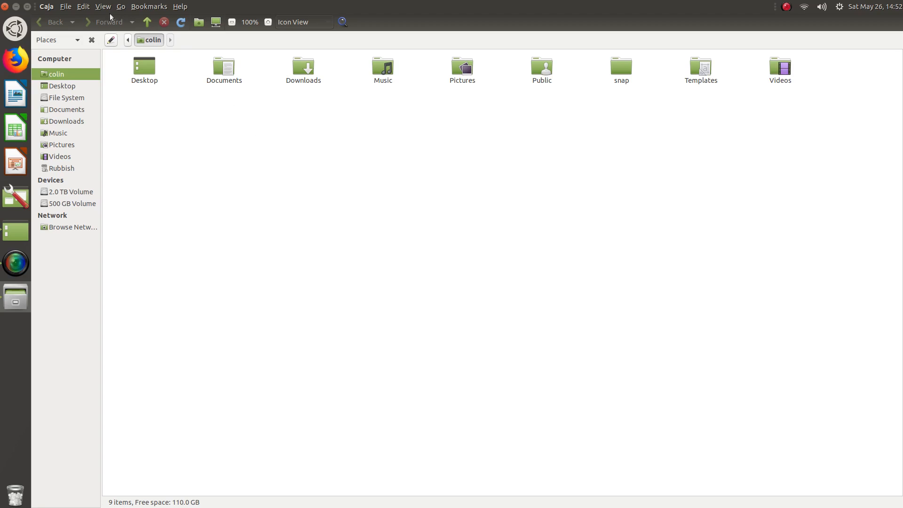
- Test restoring and maximising the home folder window, leave it floating near the middle of the desktop, and close it
{"action": "left_click", "coordinate": [28, 7]}
{"action": "left_click_drag", "start_coordinate": [282, 92], "coordinate": [358, 101]}
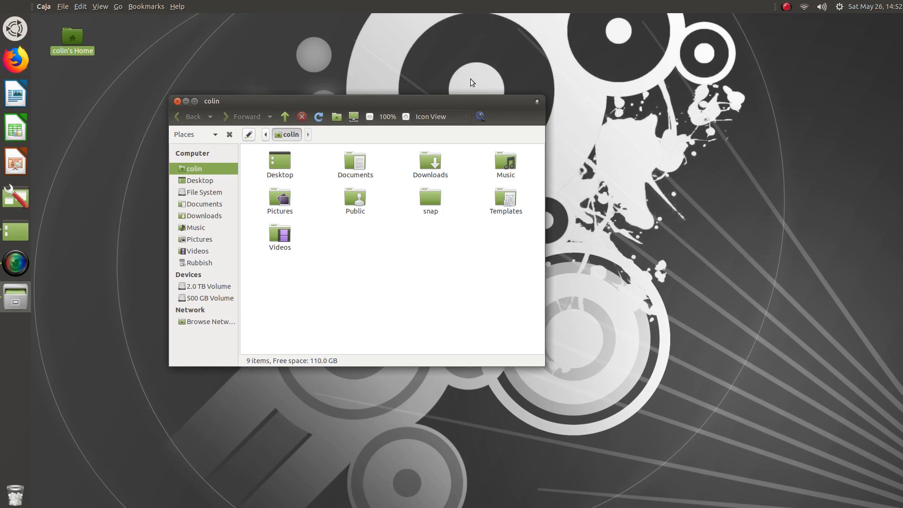
{"action": "double_click", "coordinate": [331, 105]}
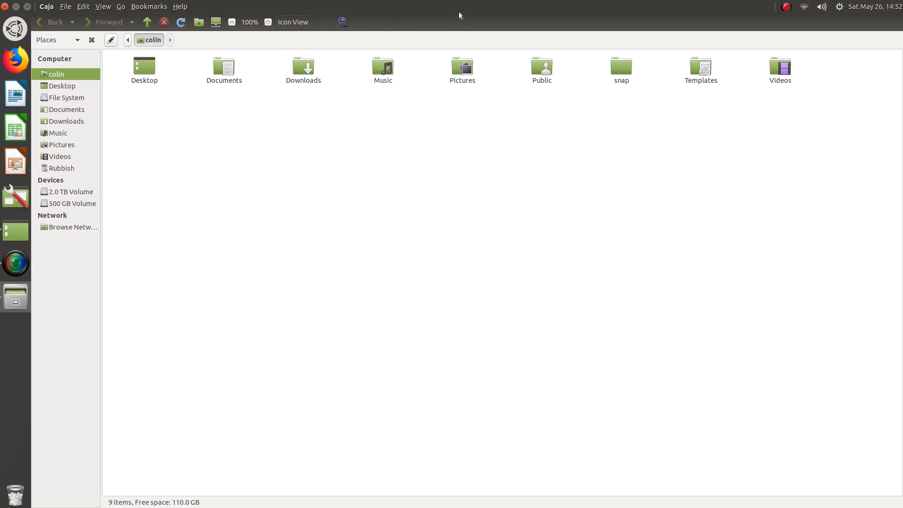
{"action": "left_click", "coordinate": [27, 6]}
{"action": "left_click_drag", "start_coordinate": [244, 96], "coordinate": [395, 152]}
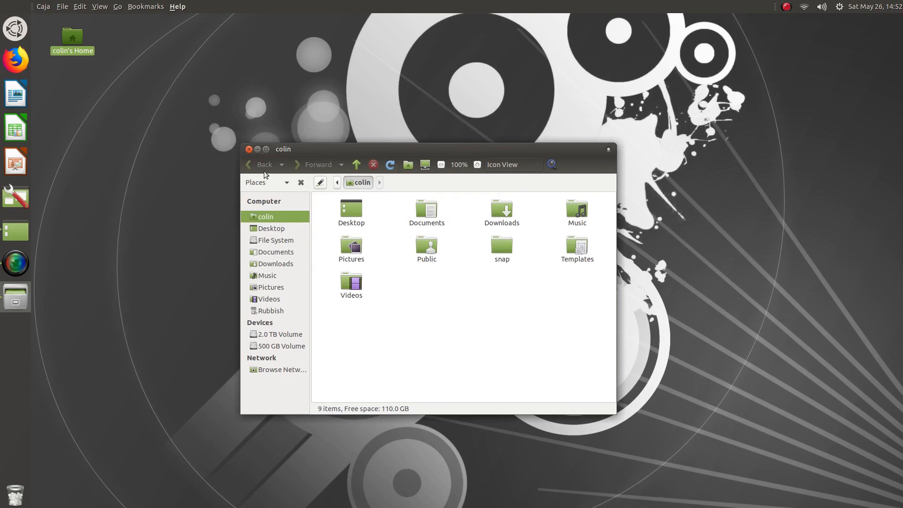
{"action": "left_click", "coordinate": [250, 149]}
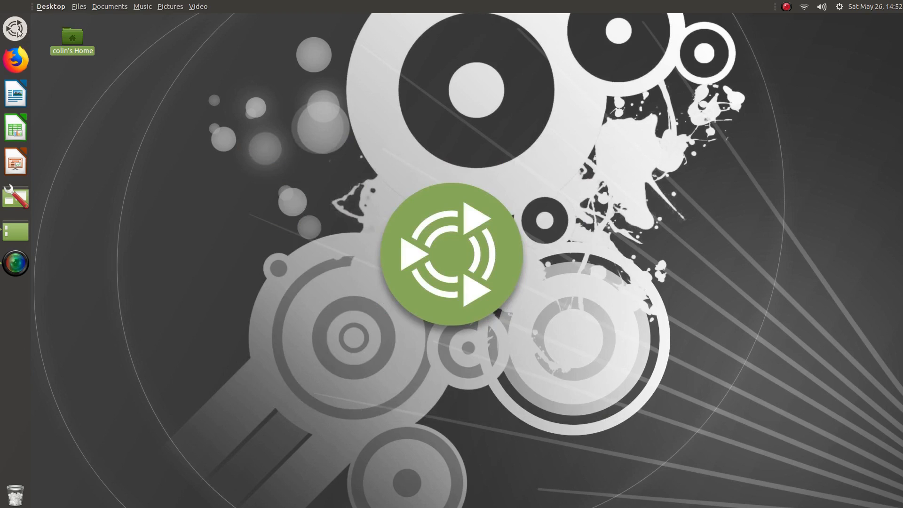
- Change the panel layout to Cupertino in MATE Tweak and accept replacing the current configuration
{"action": "left_click", "coordinate": [16, 232]}
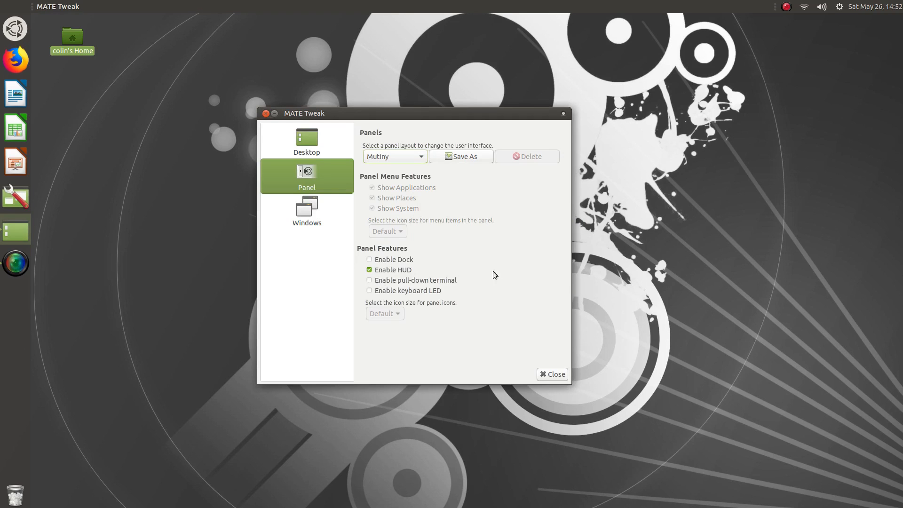
{"action": "left_click", "coordinate": [409, 156]}
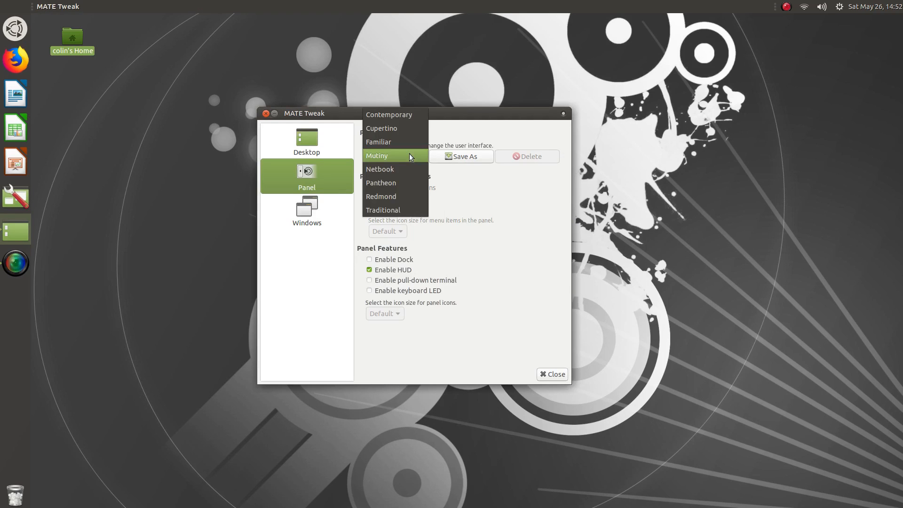
{"action": "left_click", "coordinate": [409, 154]}
{"action": "left_click", "coordinate": [17, 34]}
{"action": "left_click", "coordinate": [16, 34]}
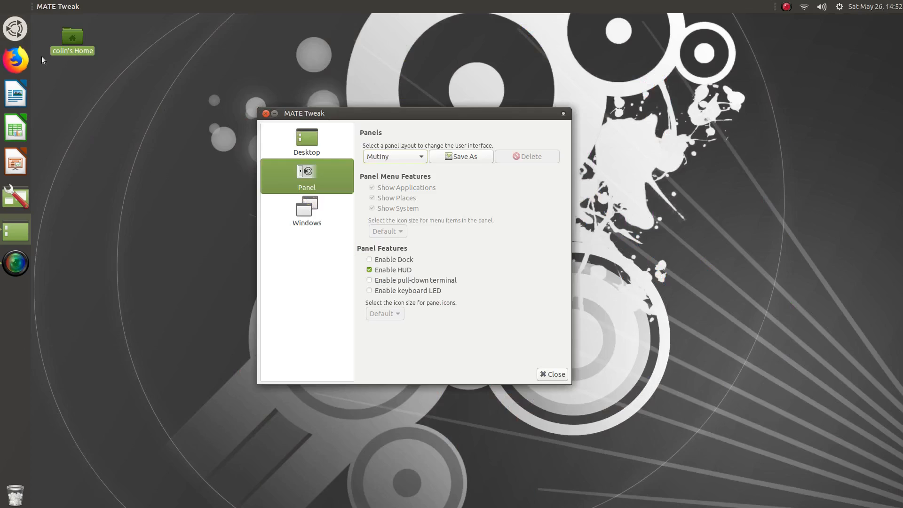
{"action": "left_click", "coordinate": [399, 156]}
{"action": "left_click", "coordinate": [391, 129]}
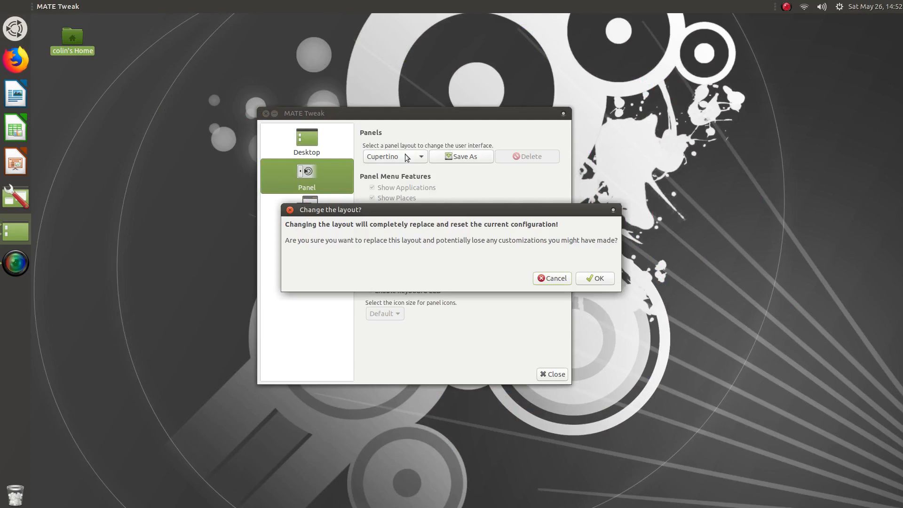
{"action": "left_click", "coordinate": [605, 277]}
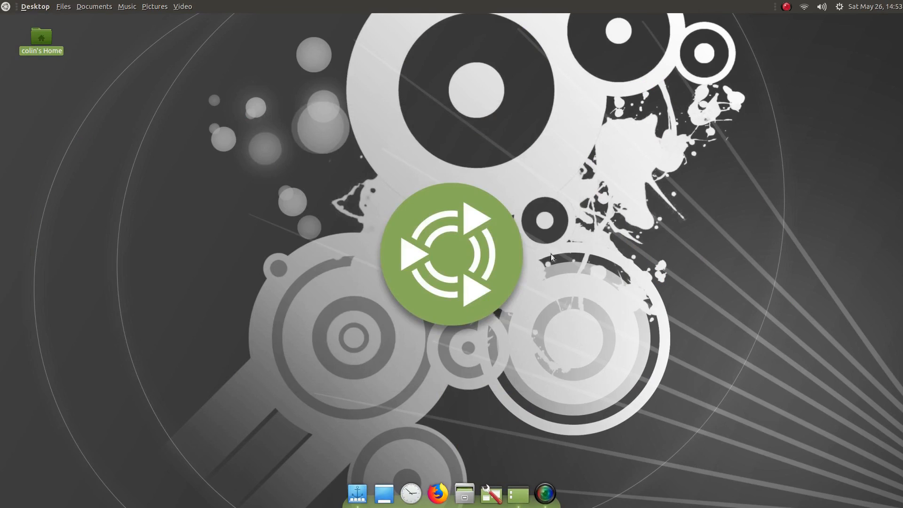
- Look over the full-screen applications overview and close it again
{"action": "left_click", "coordinate": [6, 7]}
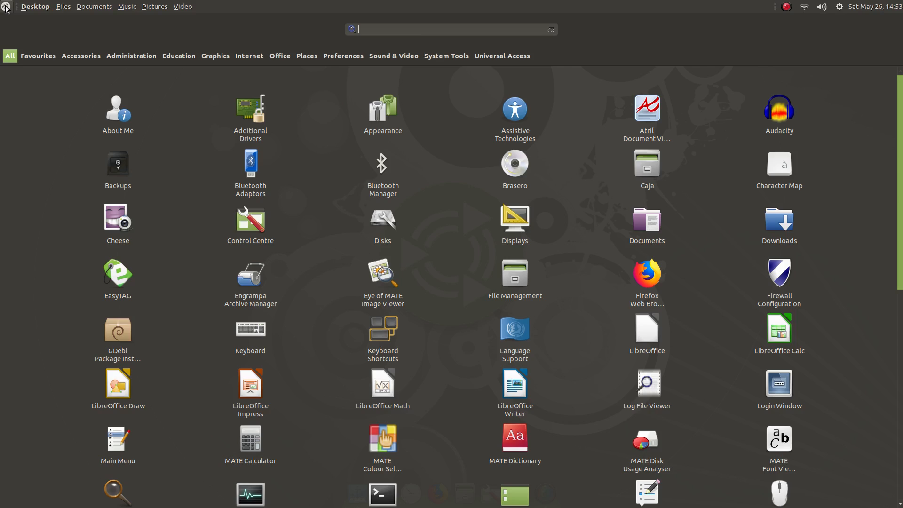
{"action": "left_click", "coordinate": [6, 6]}
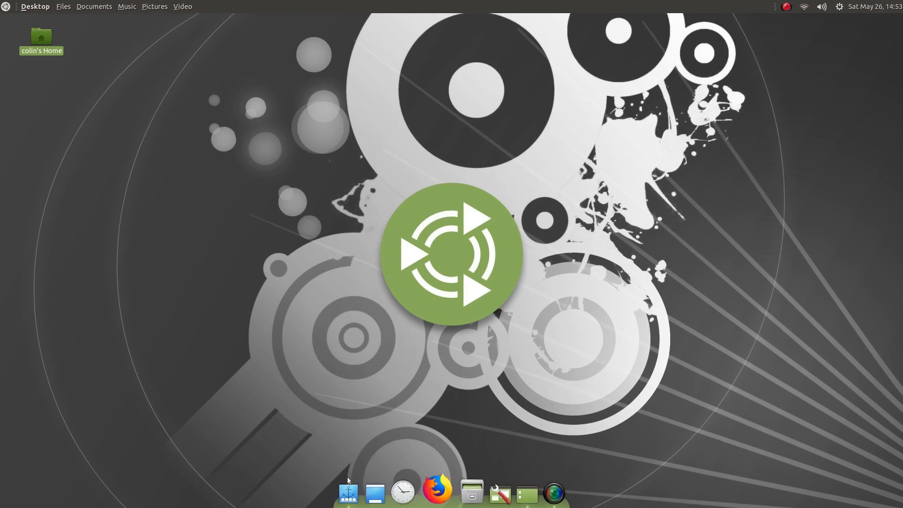
- Disable the dock in MATE Tweak's panel features and close MATE Tweak
{"action": "left_click", "coordinate": [496, 493]}
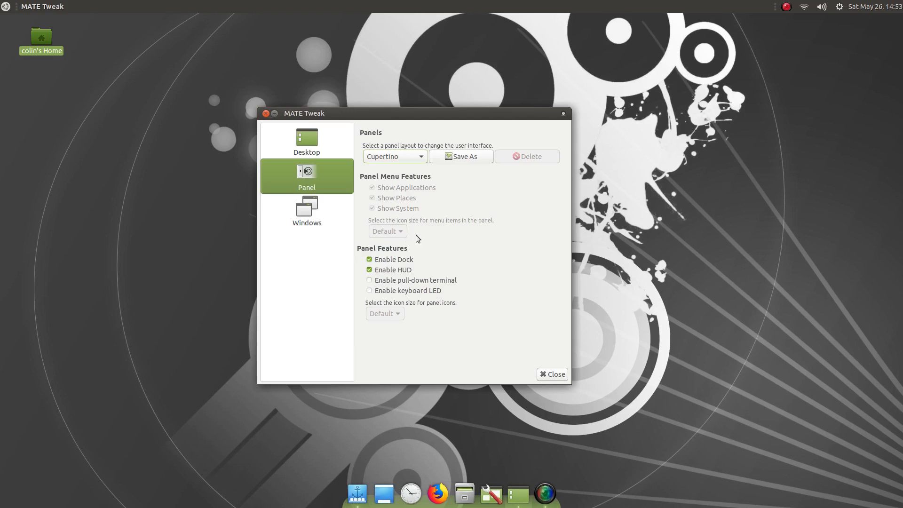
{"action": "left_click", "coordinate": [314, 210]}
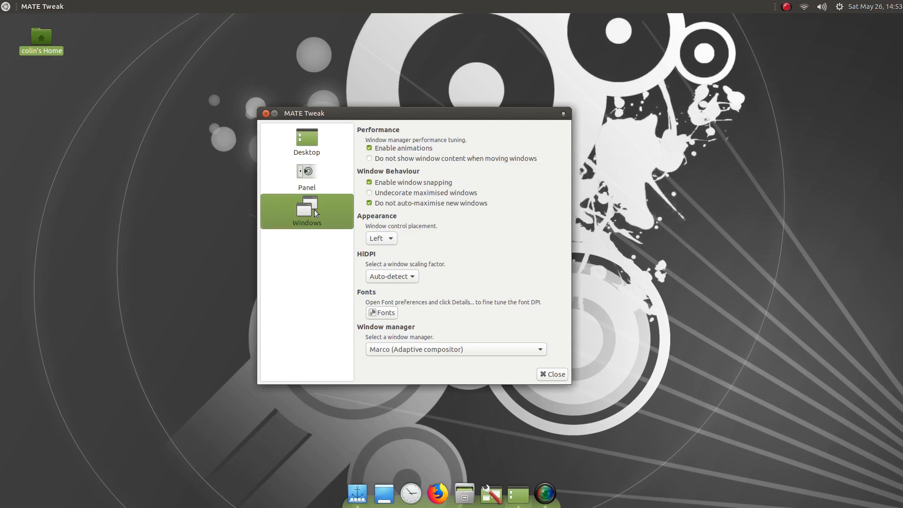
{"action": "left_click", "coordinate": [308, 180]}
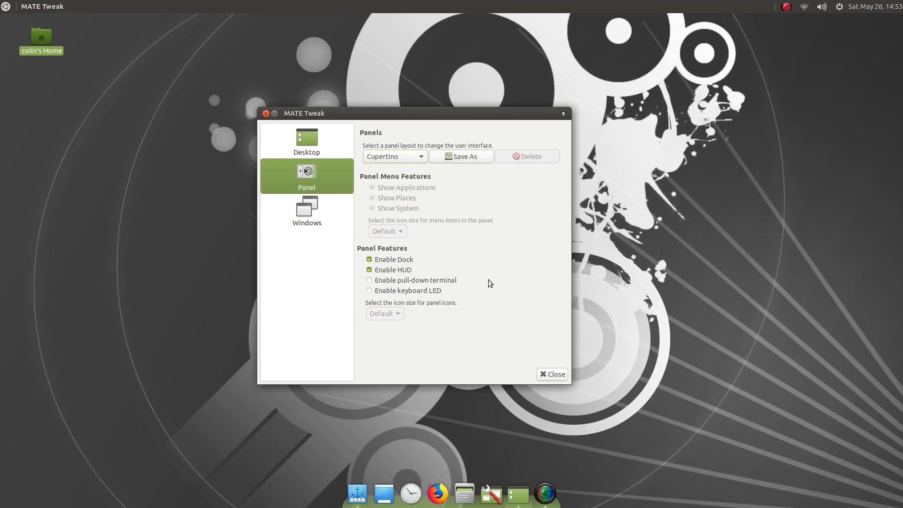
{"action": "left_click", "coordinate": [370, 261]}
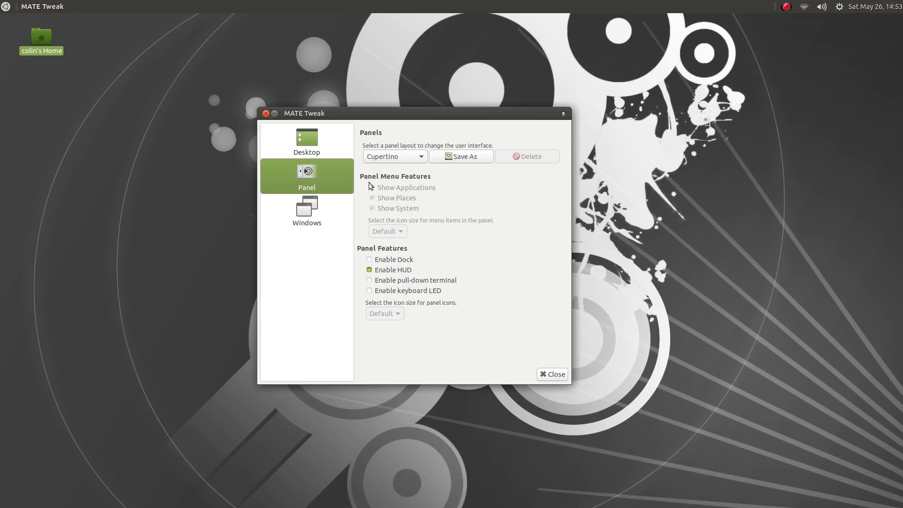
{"action": "left_click", "coordinate": [552, 374]}
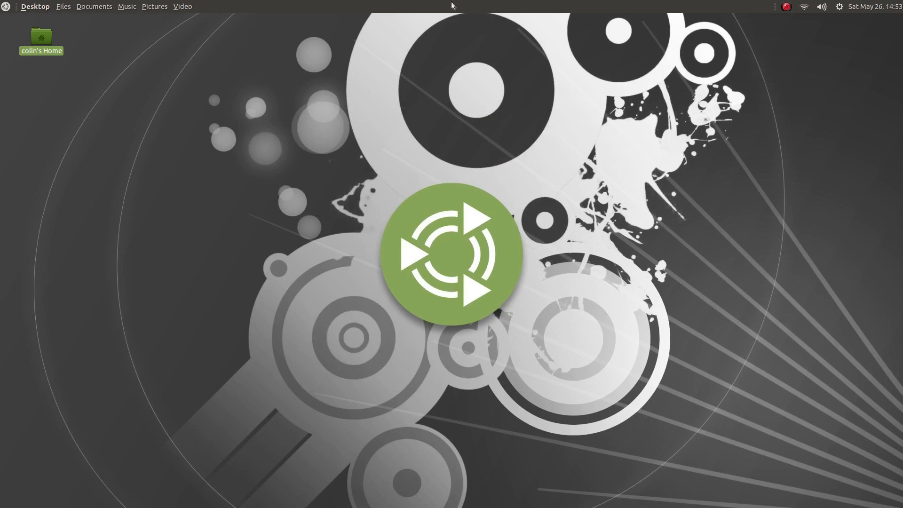
- Open the home folder from the desktop, maximise its window, and restore it near the middle of the desktop
{"action": "double_click", "coordinate": [42, 38]}
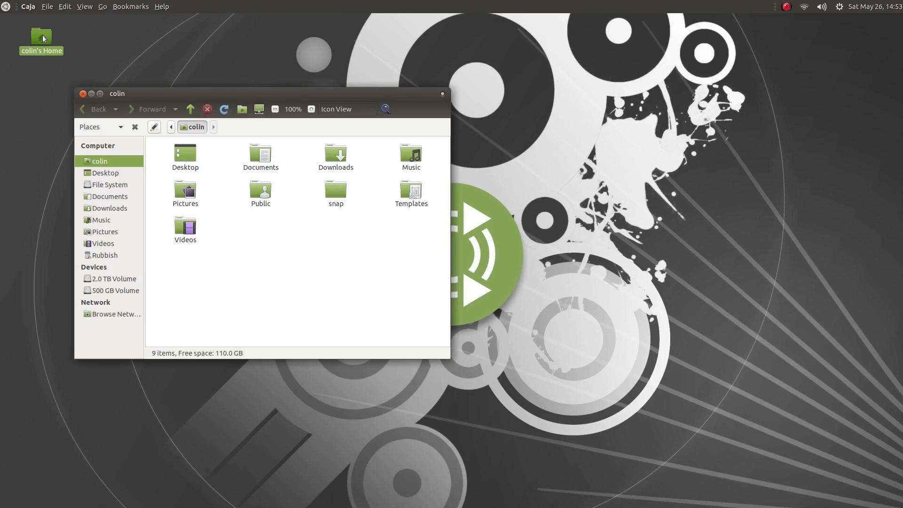
{"action": "left_click_drag", "start_coordinate": [267, 94], "coordinate": [400, 1]}
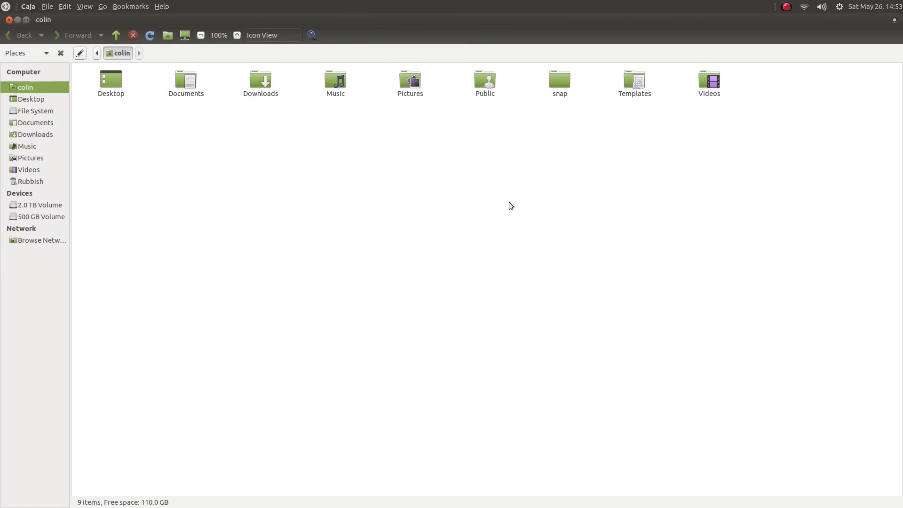
{"action": "left_click_drag", "start_coordinate": [323, 19], "coordinate": [400, 156]}
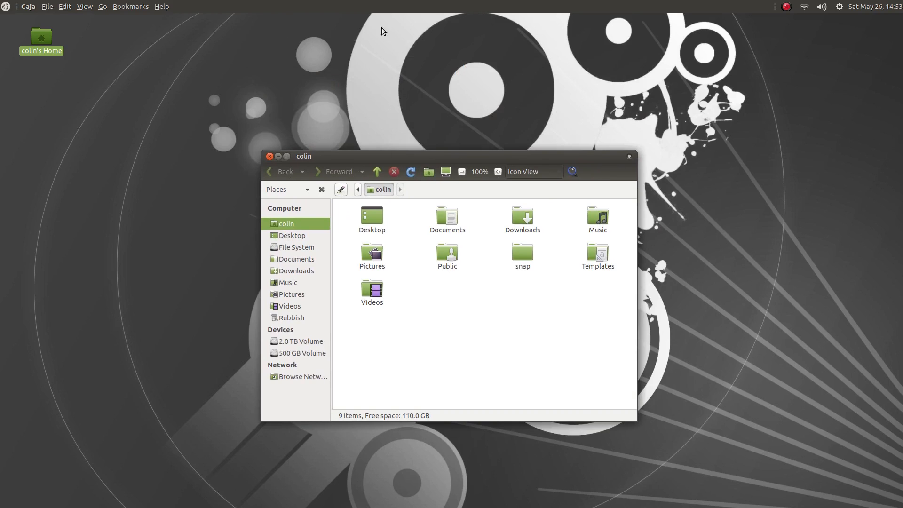
- Examine the AppMenu preferences for compact mode and bold application name, and close them without changes
{"action": "right_click", "coordinate": [420, 7]}
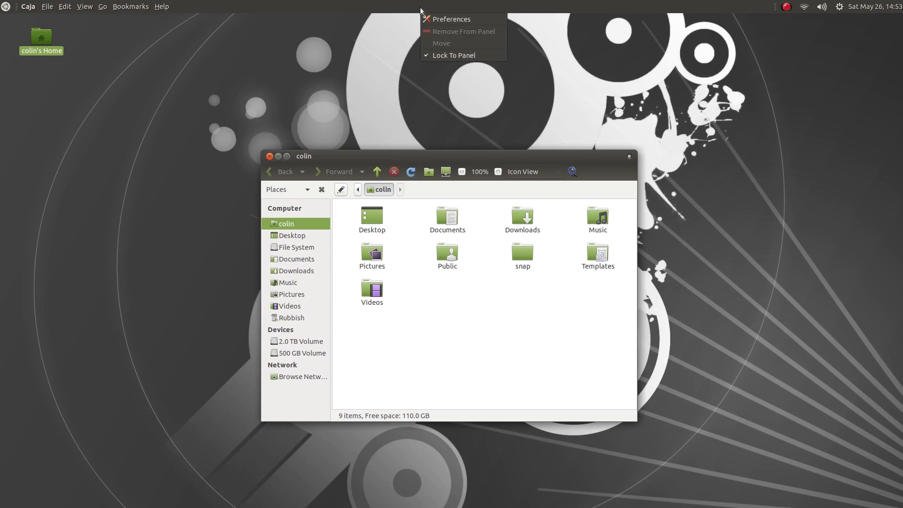
{"action": "left_click", "coordinate": [435, 19]}
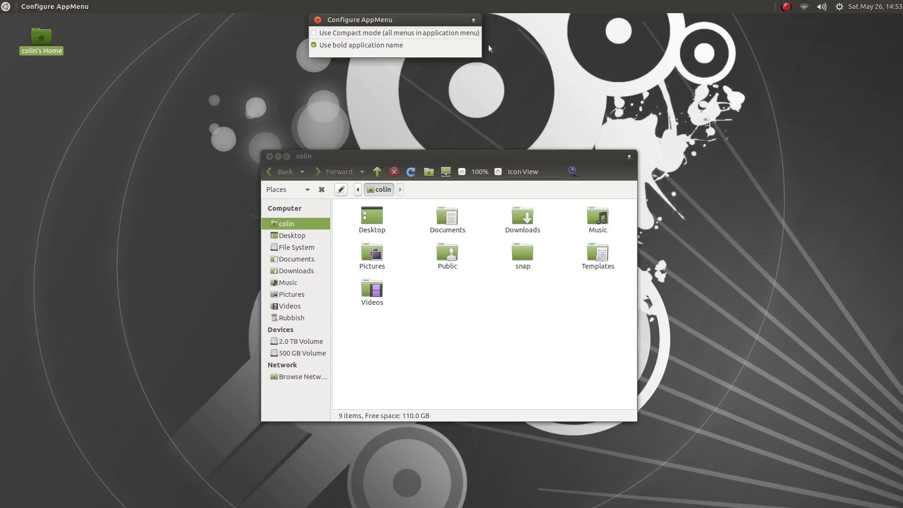
{"action": "left_click", "coordinate": [318, 19]}
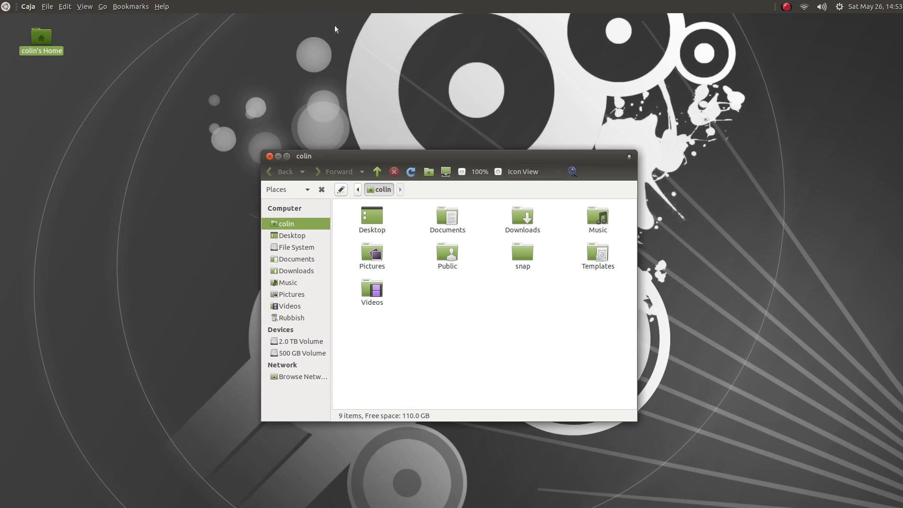
{"action": "right_click", "coordinate": [16, 10]}
{"action": "left_click", "coordinate": [246, 53]}
{"action": "right_click", "coordinate": [770, 8]}
{"action": "left_click", "coordinate": [807, 69]}
{"action": "left_click", "coordinate": [117, 8]}
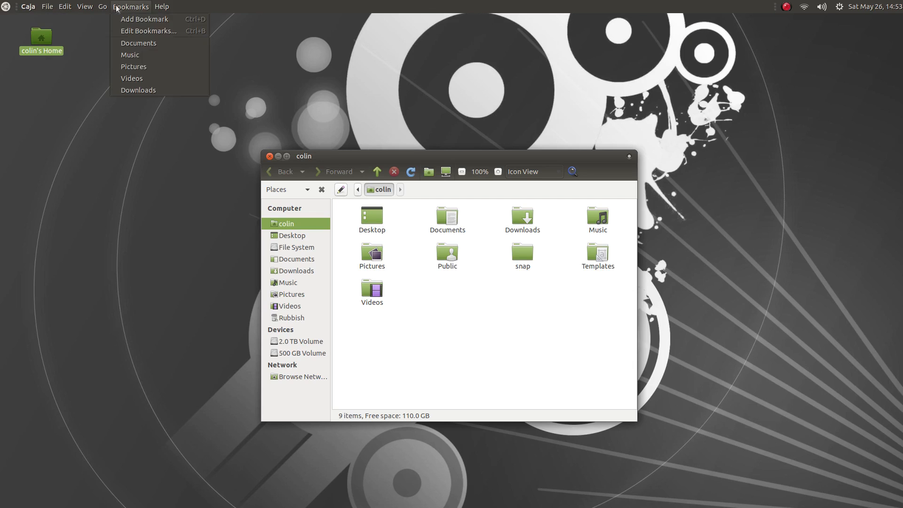
{"action": "left_click", "coordinate": [323, 48]}
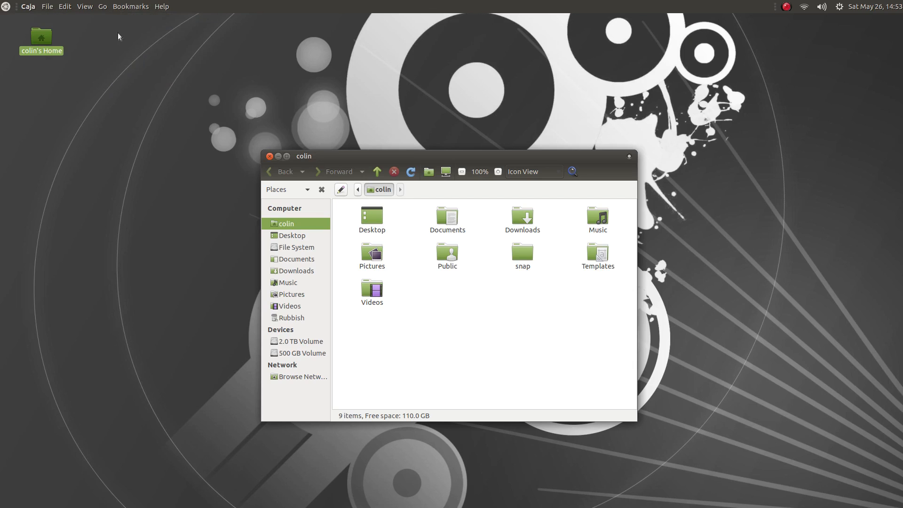
- Unlock the AppMenu applet and move it along the panel, away from the applications menu icon
{"action": "right_click", "coordinate": [16, 6]}
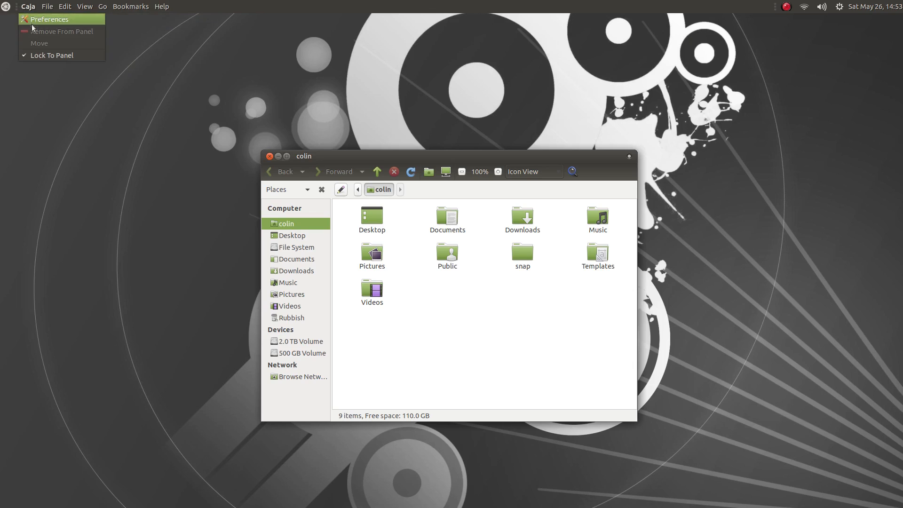
{"action": "left_click", "coordinate": [38, 55]}
{"action": "right_click", "coordinate": [18, 5]}
{"action": "left_click", "coordinate": [34, 43]}
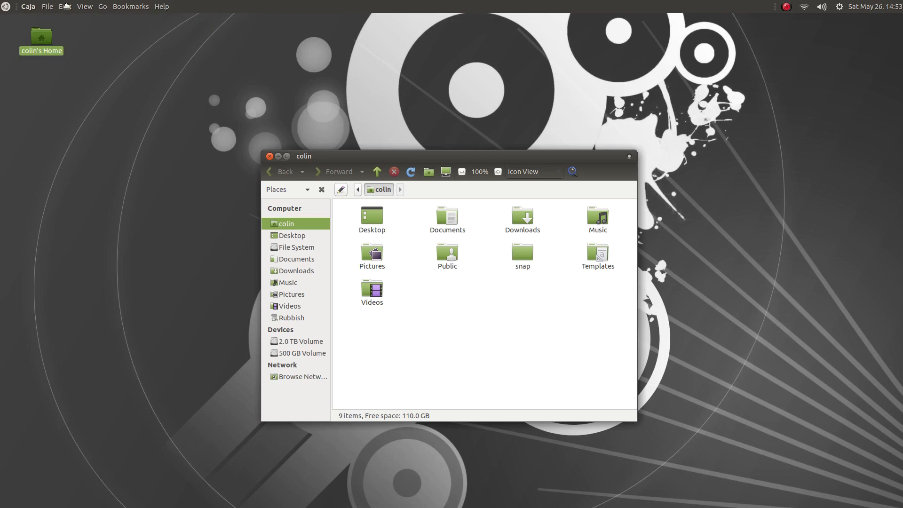
{"action": "right_click", "coordinate": [16, 7]}
{"action": "left_click", "coordinate": [31, 37]}
{"action": "left_click", "coordinate": [547, 1]}
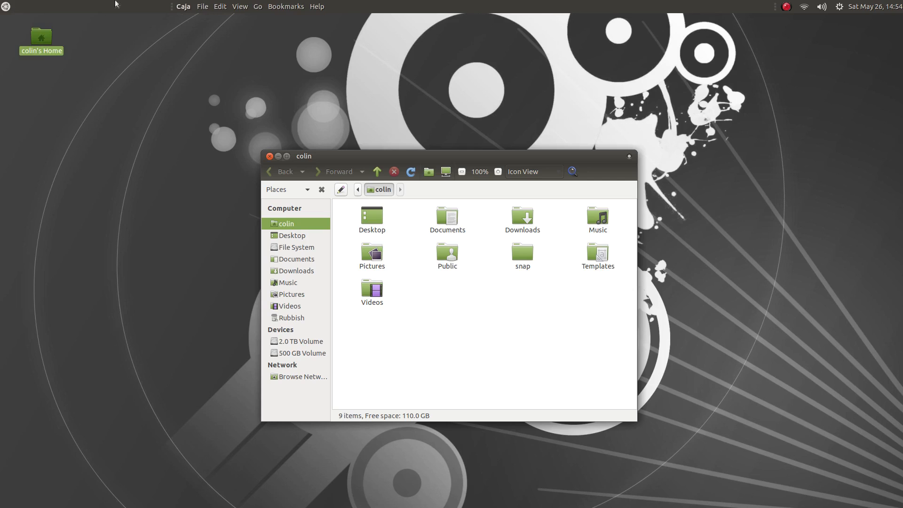
- Set the top panel's orientation to Bottom in its properties
{"action": "right_click", "coordinate": [93, 6]}
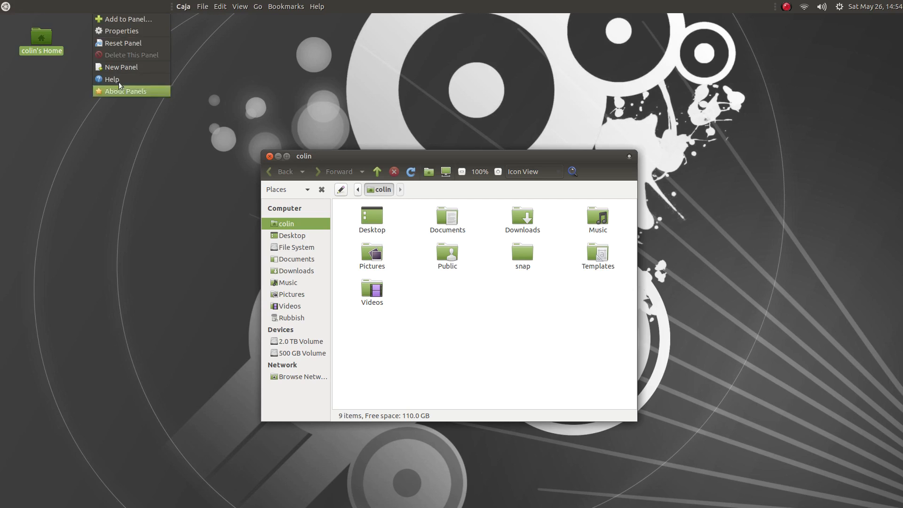
{"action": "left_click", "coordinate": [121, 31]}
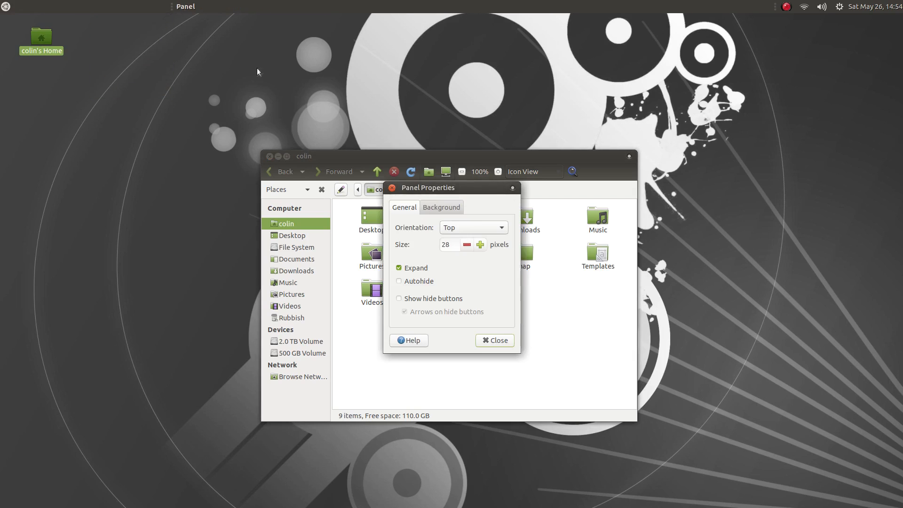
{"action": "left_click", "coordinate": [491, 228]}
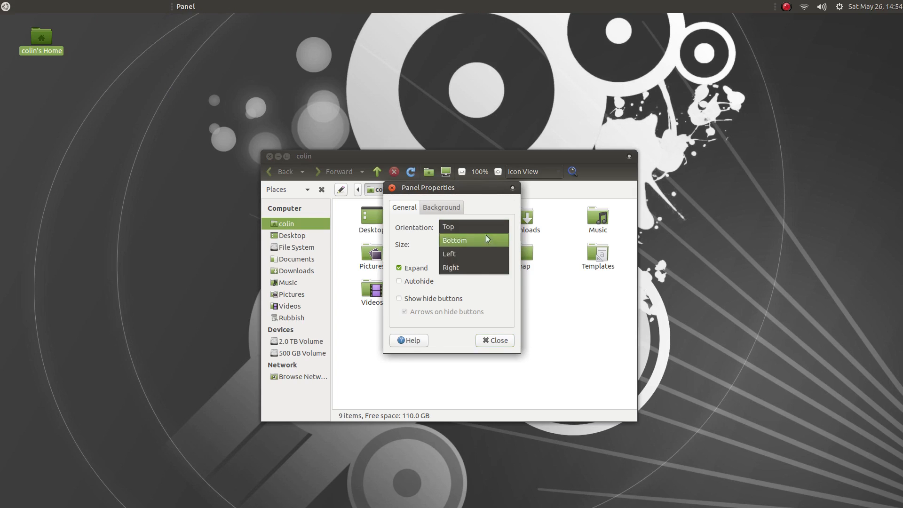
{"action": "left_click", "coordinate": [485, 239]}
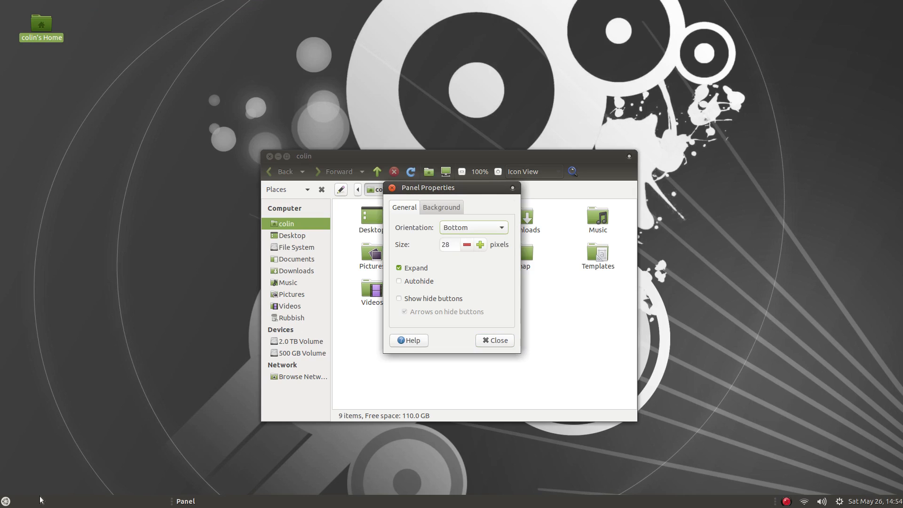
- Unlock the applications menu icon and remove it from the panel
{"action": "right_click", "coordinate": [4, 501]}
{"action": "left_click", "coordinate": [15, 490]}
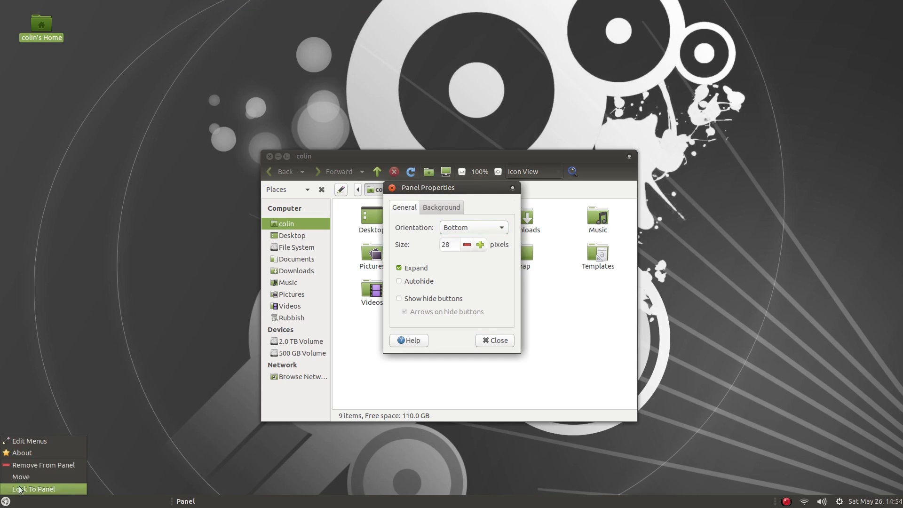
{"action": "left_click", "coordinate": [34, 467]}
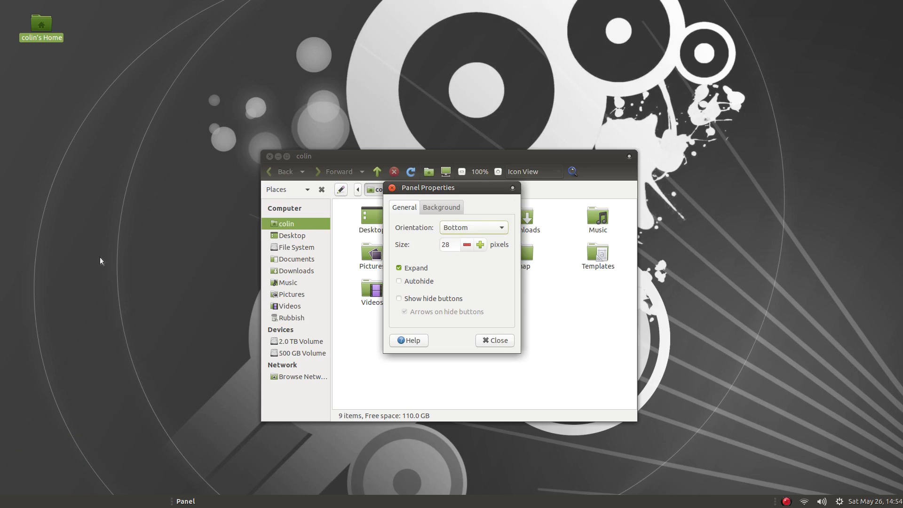
- Add the Show Desktop applet to the bottom panel
{"action": "right_click", "coordinate": [124, 504]}
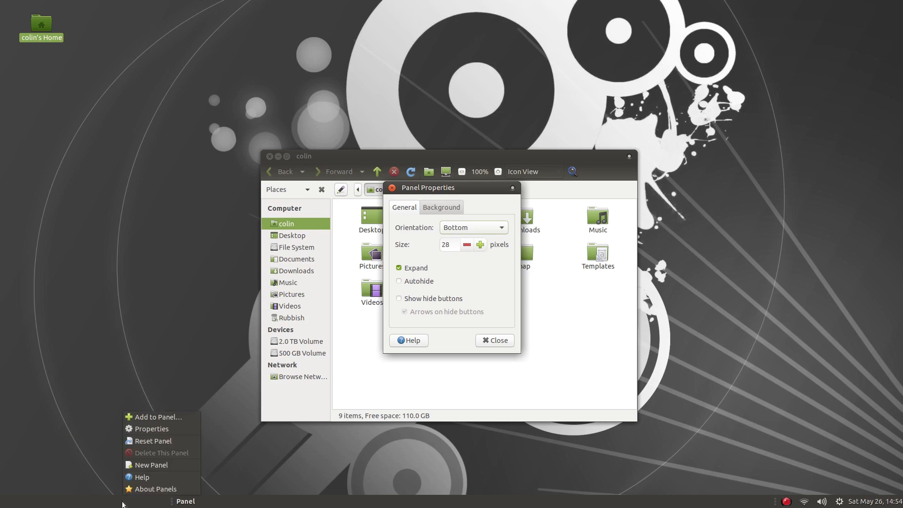
{"action": "left_click", "coordinate": [145, 421]}
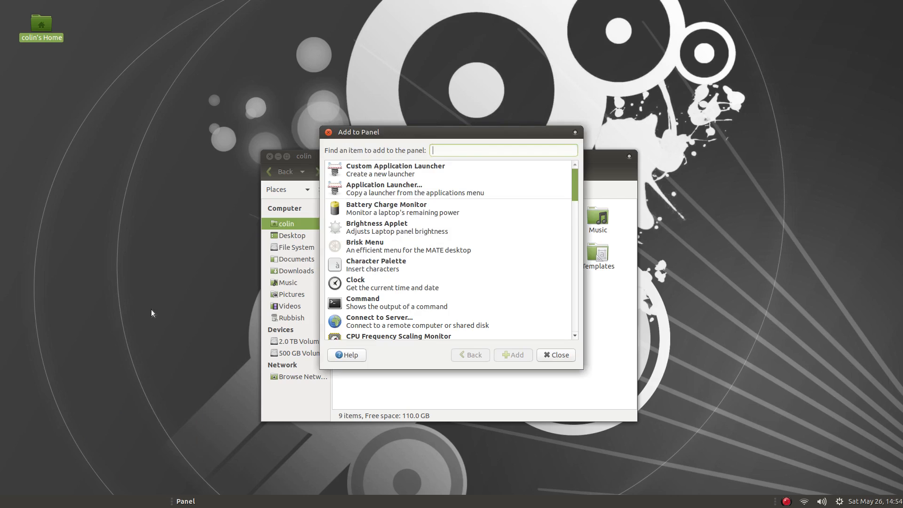
{"action": "scroll", "coordinate": [448, 256], "scroll_direction": "down", "scroll_amount": 10}
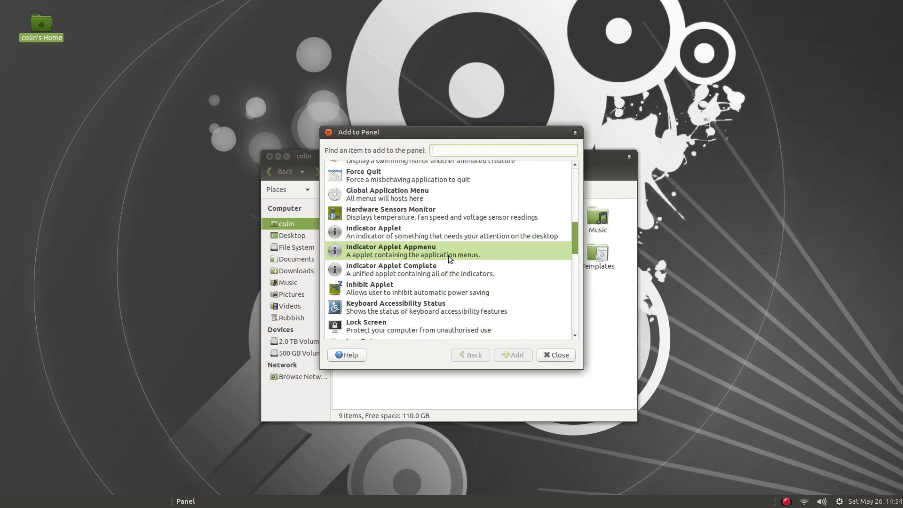
{"action": "scroll", "coordinate": [448, 257], "scroll_direction": "down", "scroll_amount": 8}
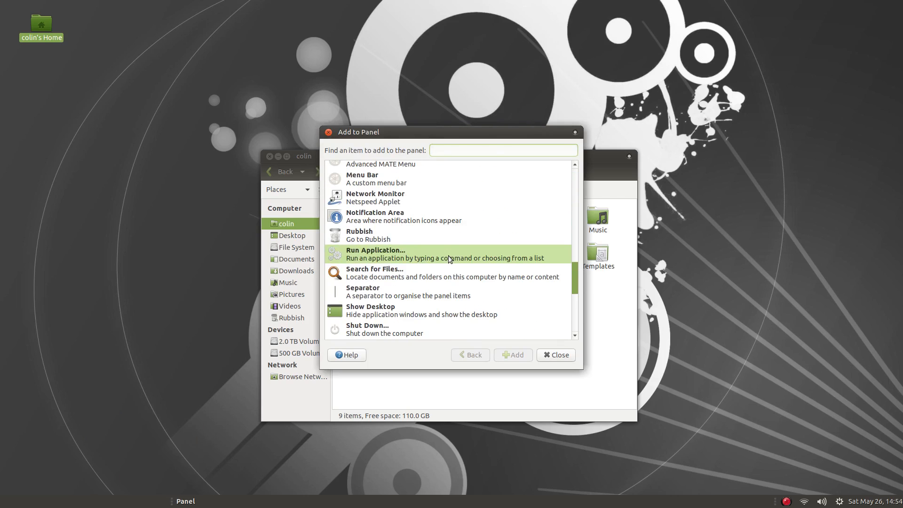
{"action": "left_click", "coordinate": [368, 309]}
{"action": "left_click", "coordinate": [506, 353]}
- Move the Show Desktop icon to the very start of the bottom panel
{"action": "right_click", "coordinate": [137, 498]}
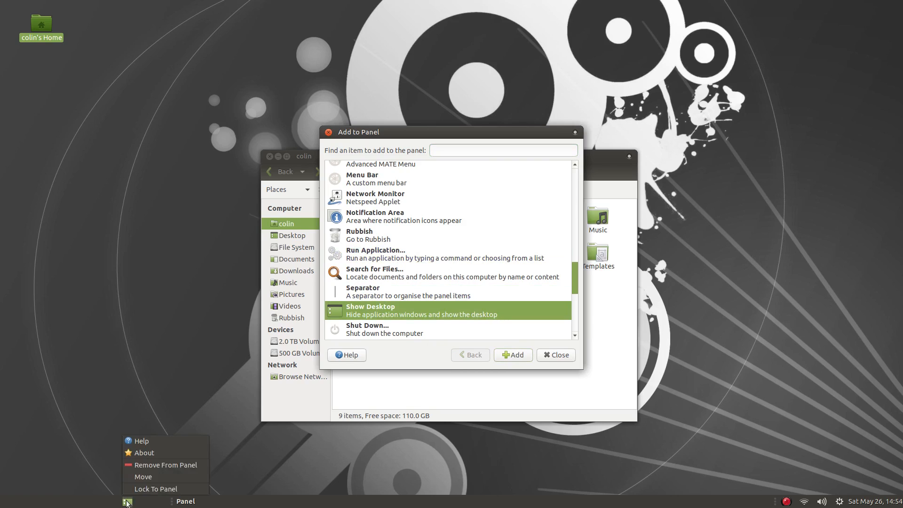
{"action": "left_click", "coordinate": [143, 476]}
{"action": "left_click", "coordinate": [2, 465]}
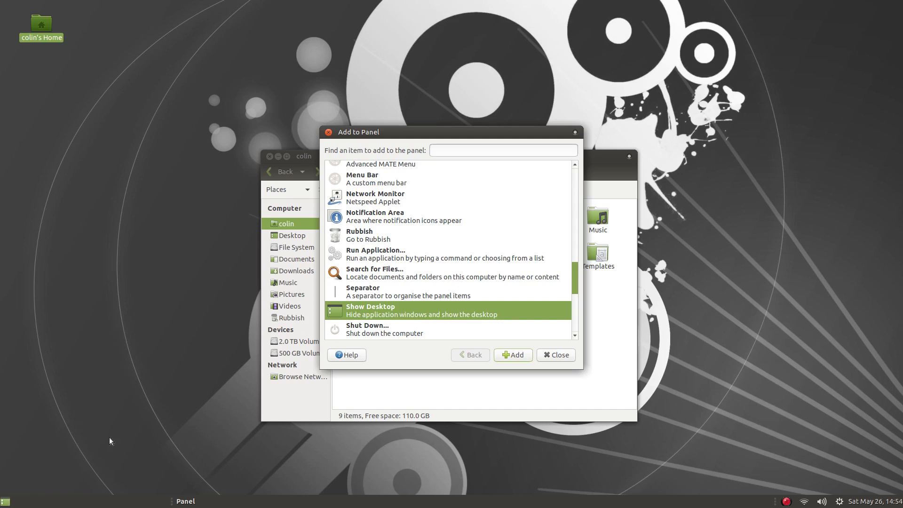
- Move the AppMenu applet beside the Show Desktop icon, and move it back towards the middle of the panel
{"action": "right_click", "coordinate": [172, 502]}
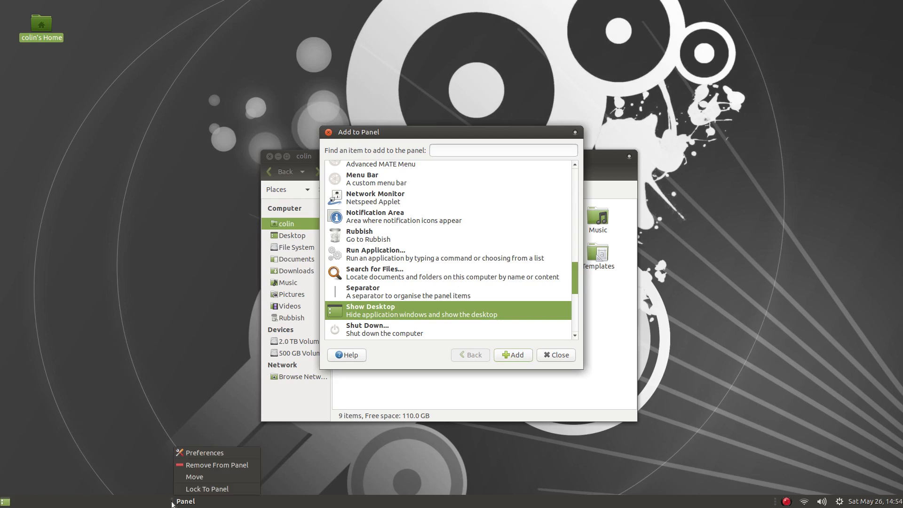
{"action": "left_click", "coordinate": [195, 476]}
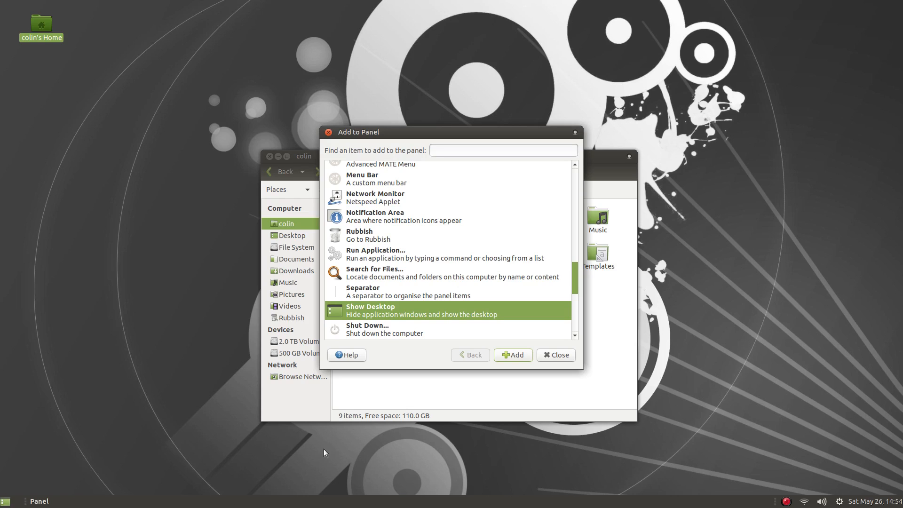
{"action": "right_click", "coordinate": [27, 502]}
{"action": "left_click", "coordinate": [54, 477]}
{"action": "right_click", "coordinate": [24, 503]}
{"action": "left_click", "coordinate": [154, 441]}
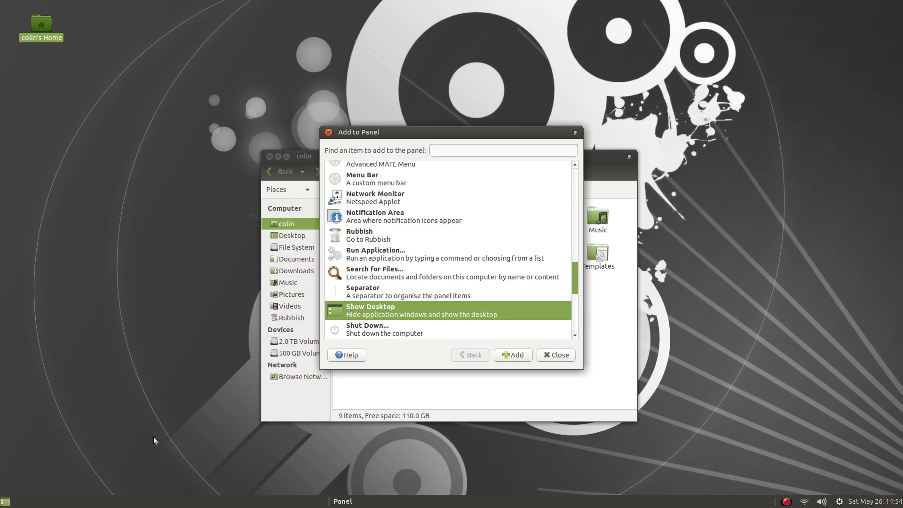
{"action": "right_click", "coordinate": [329, 502]}
{"action": "left_click", "coordinate": [348, 480]}
{"action": "right_click", "coordinate": [49, 503]}
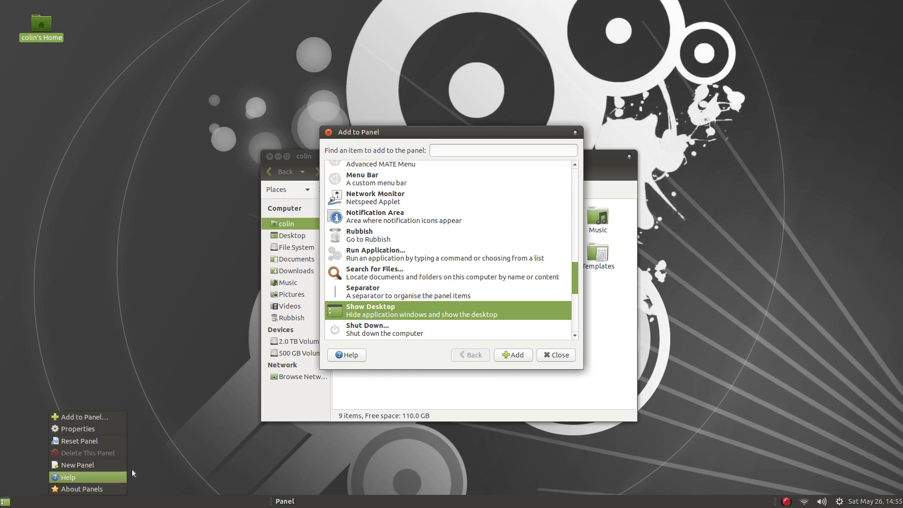
{"action": "left_click", "coordinate": [170, 406]}
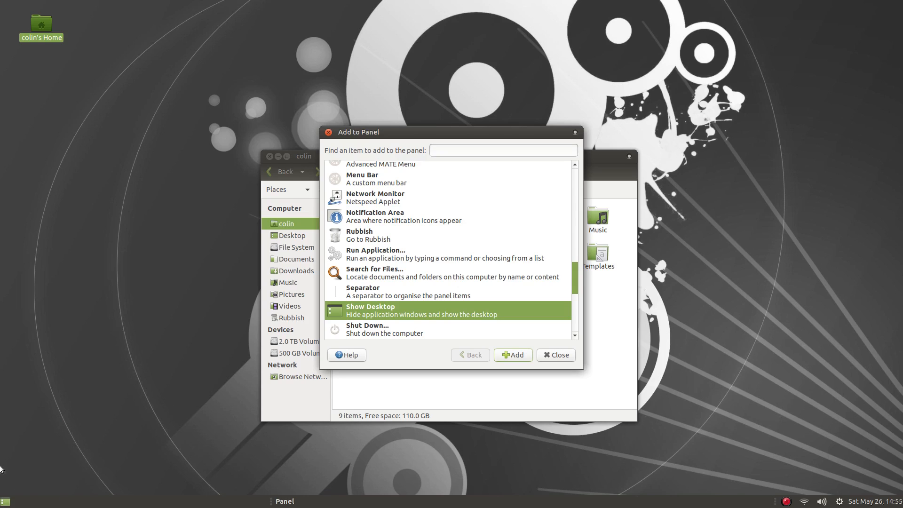
{"action": "right_click", "coordinate": [71, 504]}
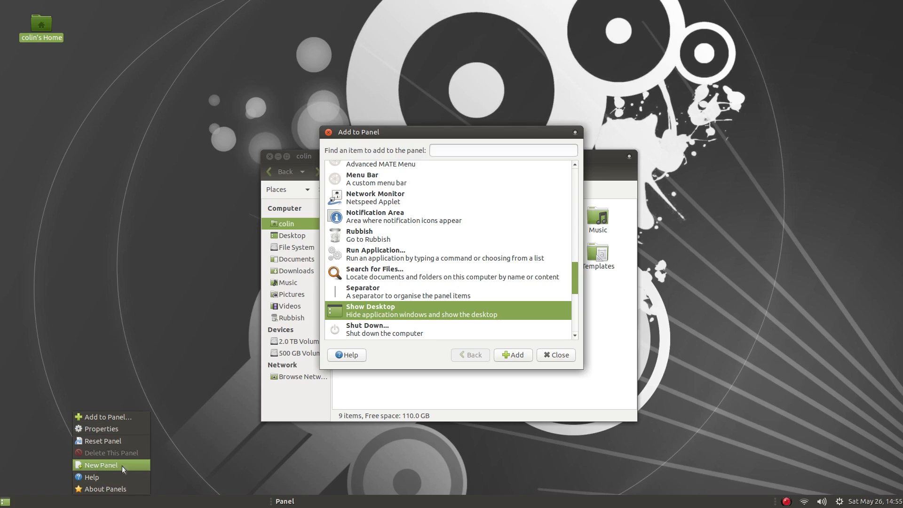
{"action": "left_click", "coordinate": [167, 447]}
- Create a new panel and set its orientation to Left
{"action": "right_click", "coordinate": [77, 506]}
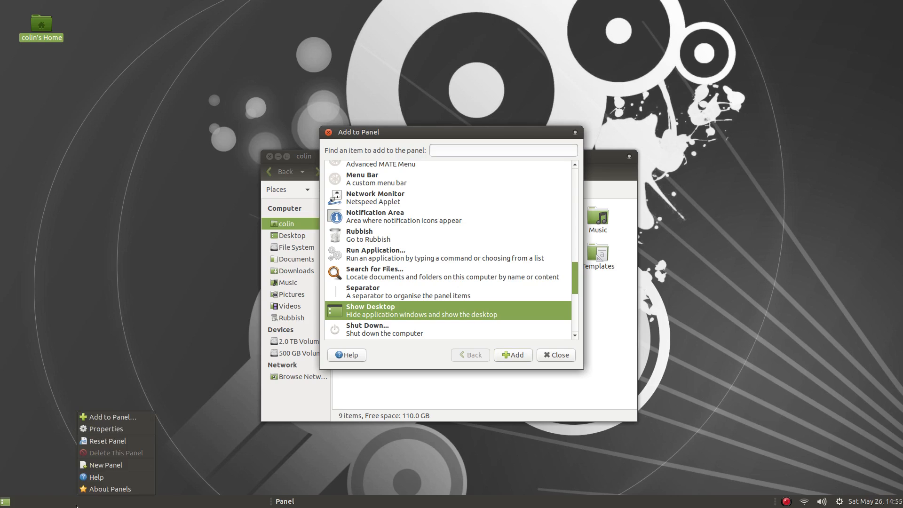
{"action": "left_click", "coordinate": [102, 466]}
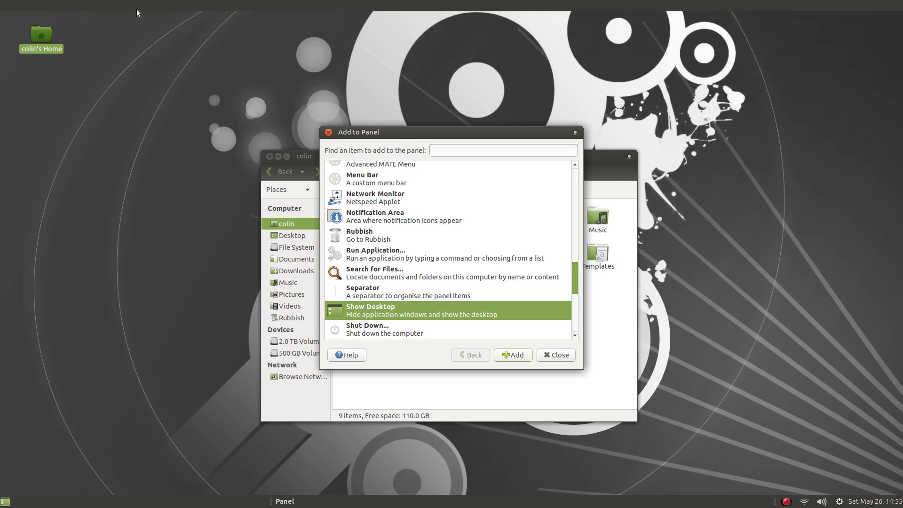
{"action": "right_click", "coordinate": [241, 6]}
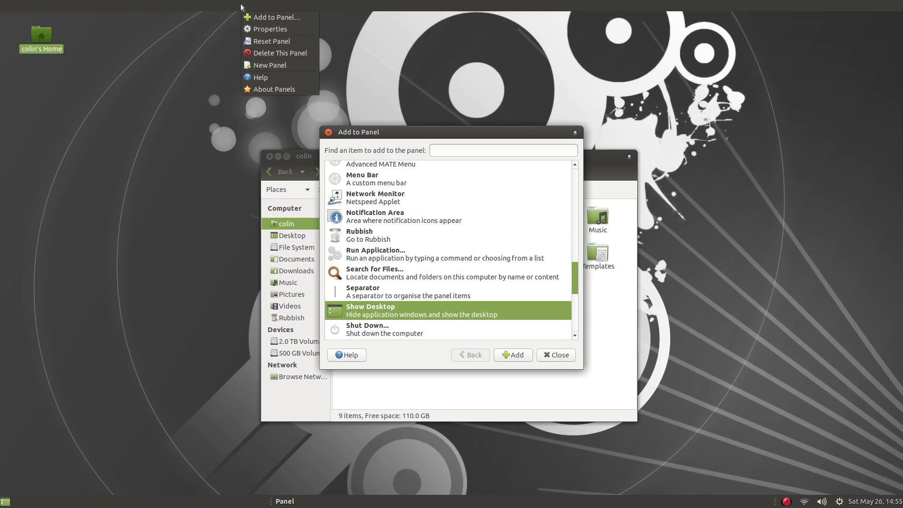
{"action": "left_click", "coordinate": [294, 29]}
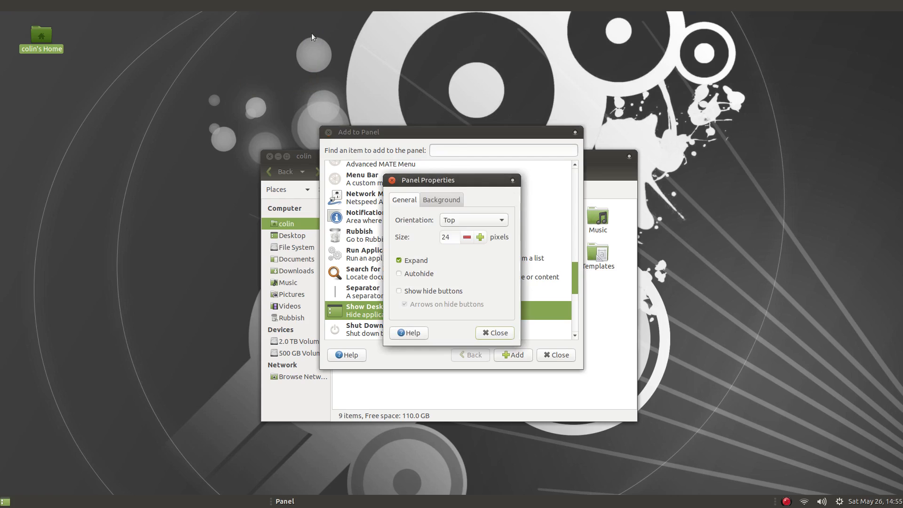
{"action": "left_click", "coordinate": [467, 220]}
{"action": "left_click", "coordinate": [460, 249]}
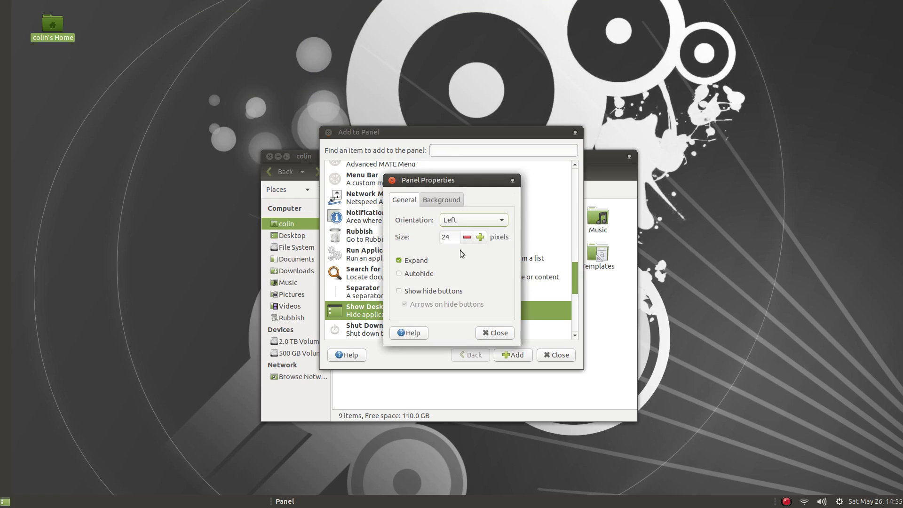
- Increase the new vertical panel's size to 66 pixels
{"action": "left_click", "coordinate": [479, 237]}
{"action": "left_click", "coordinate": [479, 237]}
{"action": "left_click", "coordinate": [480, 237]}
{"action": "left_click", "coordinate": [479, 237]}
{"action": "left_click", "coordinate": [479, 237]}
{"action": "left_click", "coordinate": [479, 237]}
{"action": "left_click", "coordinate": [479, 237]}
{"action": "left_click", "coordinate": [479, 237]}
{"action": "left_click", "coordinate": [480, 237]}
{"action": "left_click", "coordinate": [479, 237]}
{"action": "left_click", "coordinate": [480, 236]}
{"action": "left_click", "coordinate": [479, 237]}
{"action": "left_click", "coordinate": [479, 237]}
{"action": "left_click", "coordinate": [479, 237]}
{"action": "left_click", "coordinate": [479, 237]}
{"action": "left_click", "coordinate": [480, 237]}
{"action": "left_click", "coordinate": [480, 237]}
{"action": "left_click", "coordinate": [480, 237]}
{"action": "left_click", "coordinate": [479, 237]}
{"action": "left_click", "coordinate": [479, 237]}
{"action": "left_click", "coordinate": [480, 237]}
{"action": "left_click", "coordinate": [480, 237]}
{"action": "left_click", "coordinate": [480, 237]}
{"action": "left_click", "coordinate": [480, 237]}
{"action": "left_click", "coordinate": [480, 236]}
{"action": "left_click", "coordinate": [480, 237]}
{"action": "left_click", "coordinate": [479, 237]}
{"action": "left_click", "coordinate": [479, 237]}
{"action": "left_click", "coordinate": [479, 237]}
{"action": "left_click", "coordinate": [479, 237]}
{"action": "left_click", "coordinate": [480, 237]}
{"action": "left_click", "coordinate": [479, 237]}
{"action": "left_click", "coordinate": [480, 237]}
{"action": "left_click", "coordinate": [479, 237]}
{"action": "left_click", "coordinate": [479, 237]}
{"action": "left_click", "coordinate": [480, 236]}
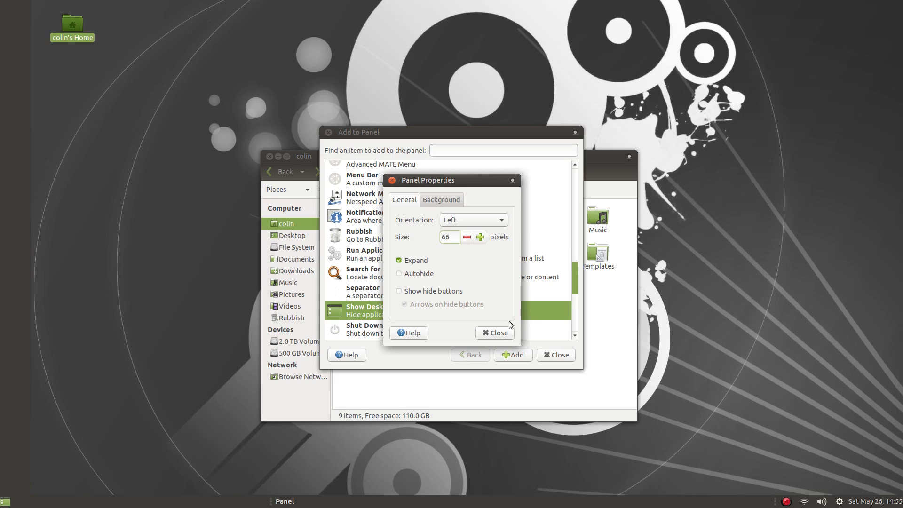
- Enable autohide for the vertical panel and close the Panel Properties and Add to Panel dialogs
{"action": "left_click", "coordinate": [400, 273]}
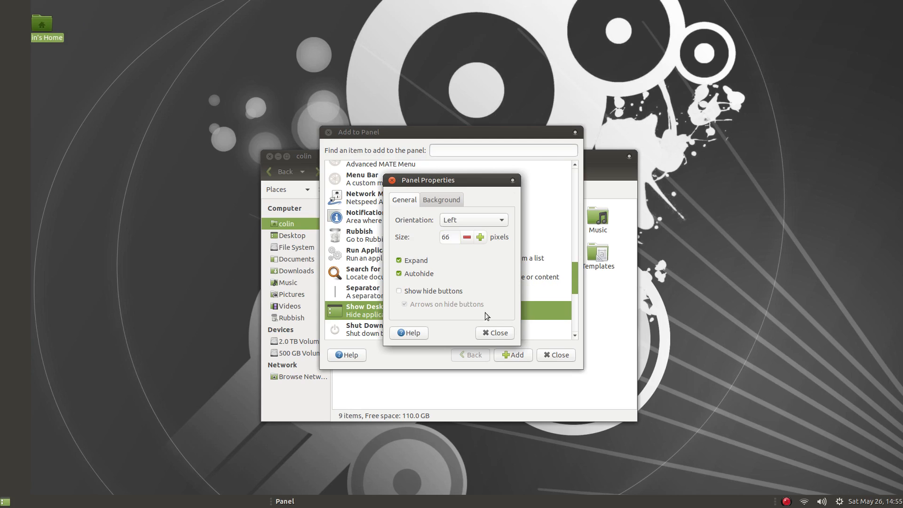
{"action": "left_click", "coordinate": [493, 332]}
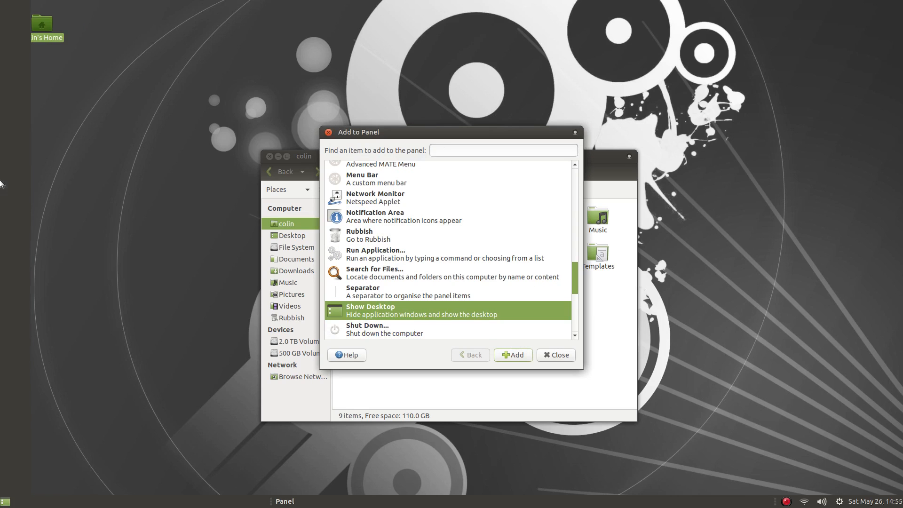
{"action": "left_click", "coordinate": [558, 358]}
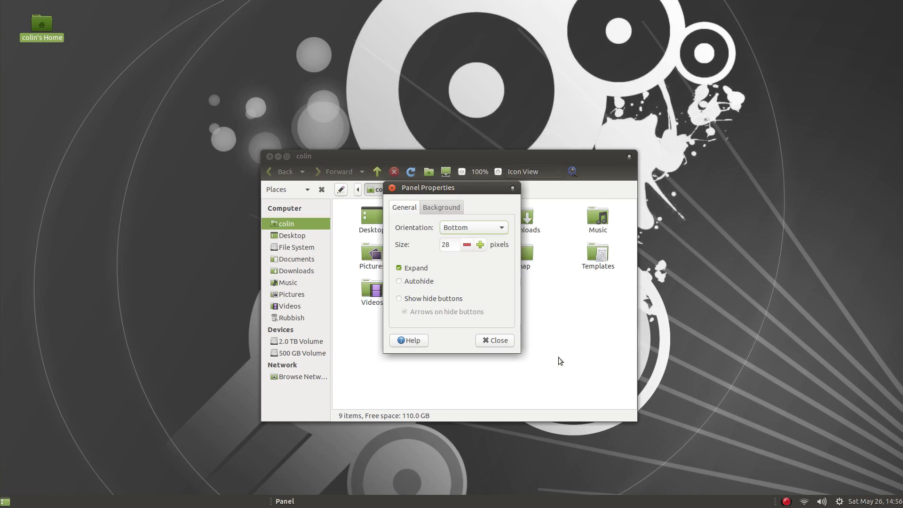
{"action": "left_click", "coordinate": [496, 339]}
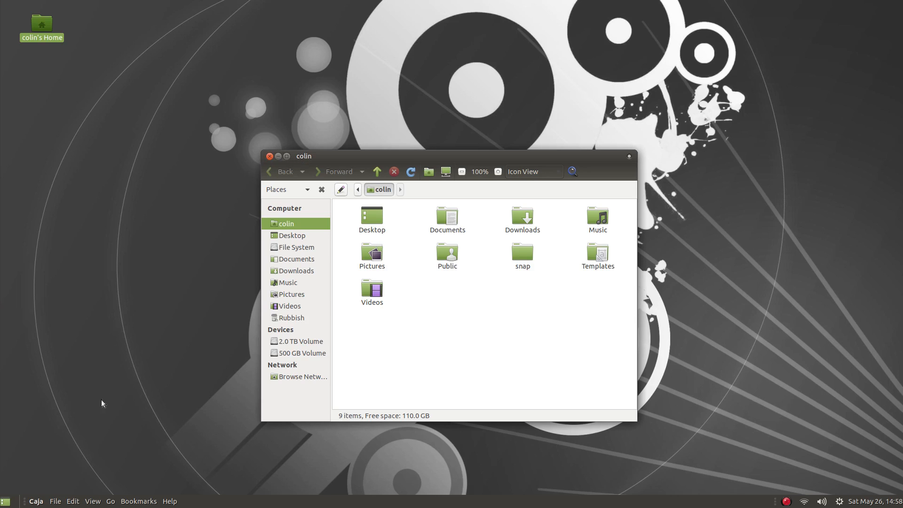
- Remove the AppMenu applet from the bottom panel and check the File menu inside the home folder window
{"action": "right_click", "coordinate": [25, 502]}
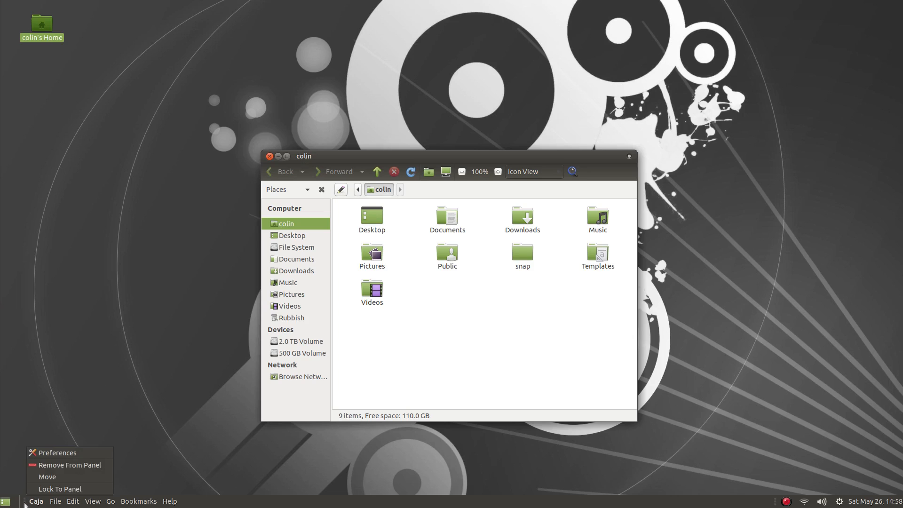
{"action": "left_click", "coordinate": [46, 467]}
{"action": "left_click", "coordinate": [269, 169]}
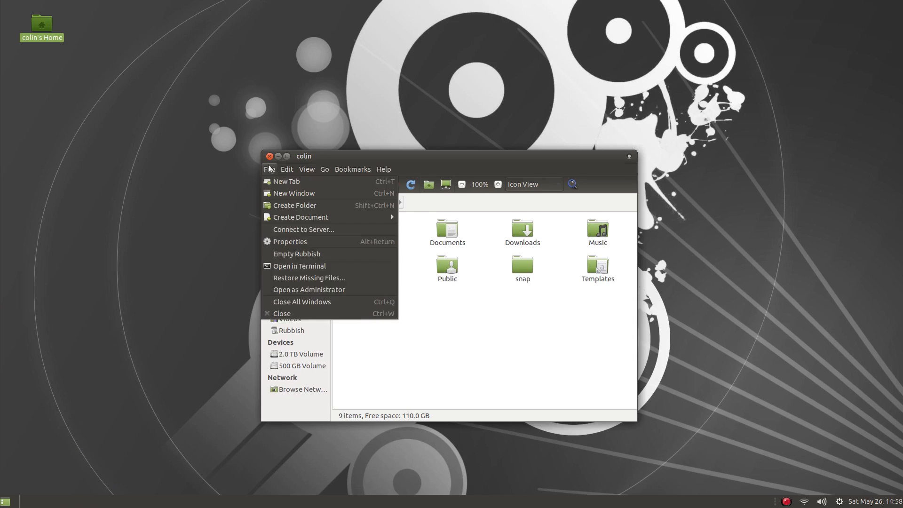
{"action": "left_click", "coordinate": [270, 169]}
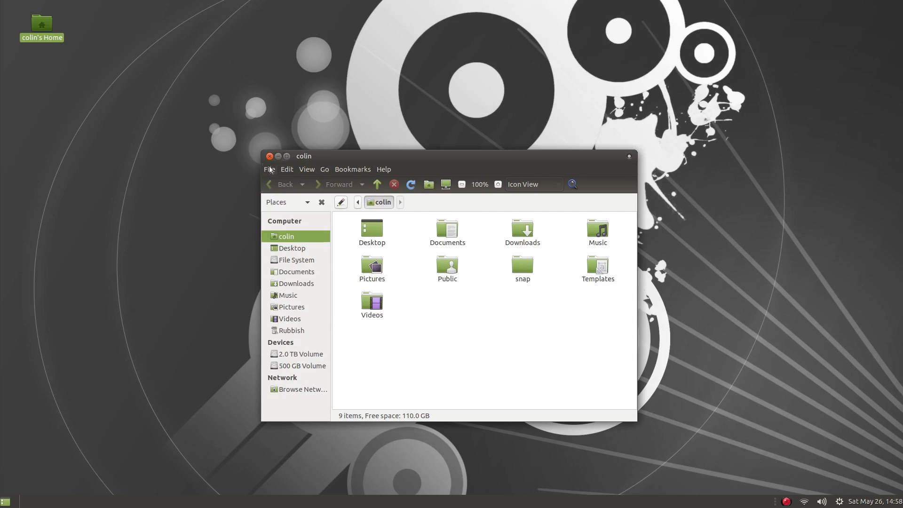
- Move the home folder window aside and add the Window List applet to the bottom panel
{"action": "left_click_drag", "start_coordinate": [425, 164], "coordinate": [350, 109]}
{"action": "right_click", "coordinate": [277, 501]}
{"action": "left_click", "coordinate": [301, 418]}
{"action": "scroll", "coordinate": [407, 280], "scroll_direction": "down", "scroll_amount": 10}
{"action": "scroll", "coordinate": [405, 278], "scroll_direction": "down", "scroll_amount": 10}
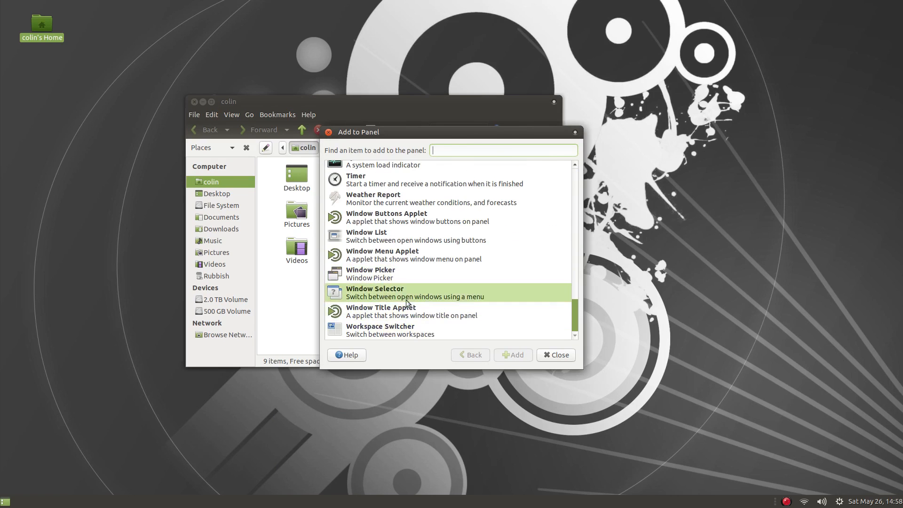
{"action": "double_click", "coordinate": [376, 236]}
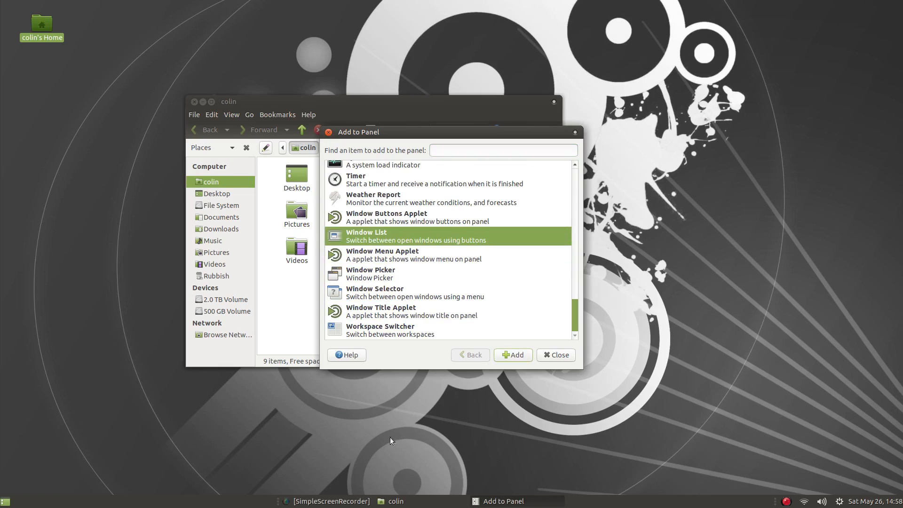
- Move the Window List applet along the bottom panel until it sits near the Show Desktop icon
{"action": "right_click", "coordinate": [278, 500]}
{"action": "left_click", "coordinate": [311, 476]}
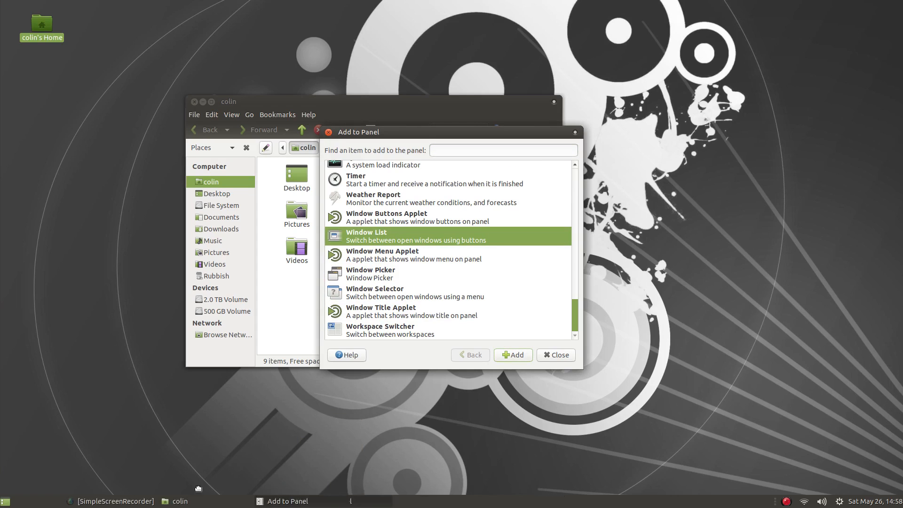
{"action": "left_click", "coordinate": [168, 484]}
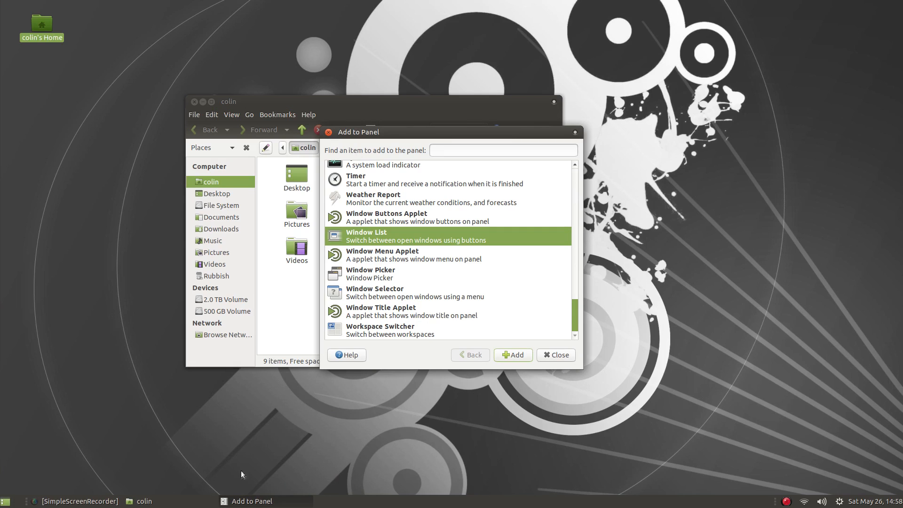
- Close the Add to Panel dialog for the bottom panel and add the Dock applet to the autohiding side panel
{"action": "left_click", "coordinate": [549, 356]}
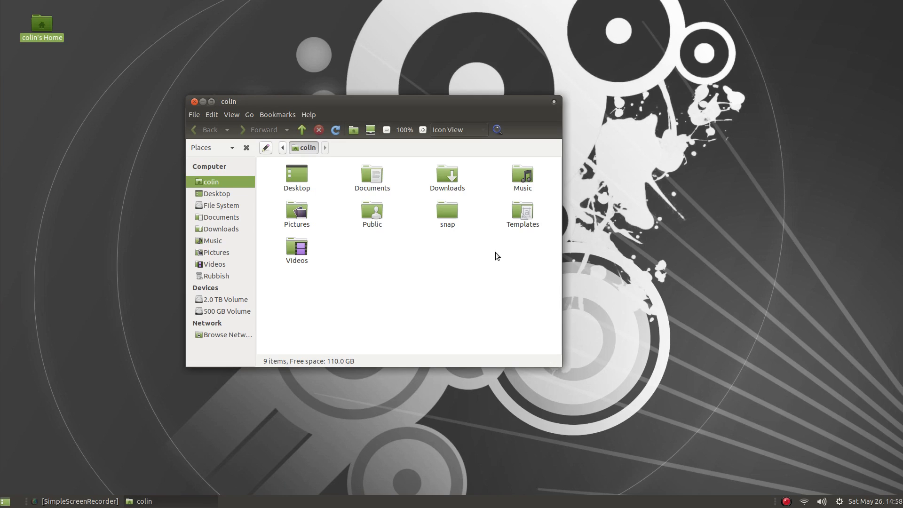
{"action": "mouse_move", "coordinate": [2, 230]}
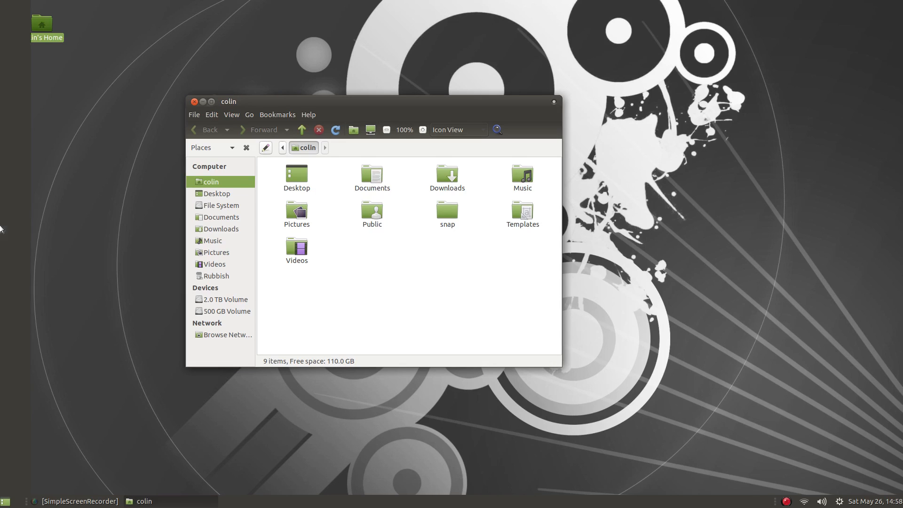
{"action": "right_click", "coordinate": [6, 152]}
{"action": "left_click", "coordinate": [29, 156]}
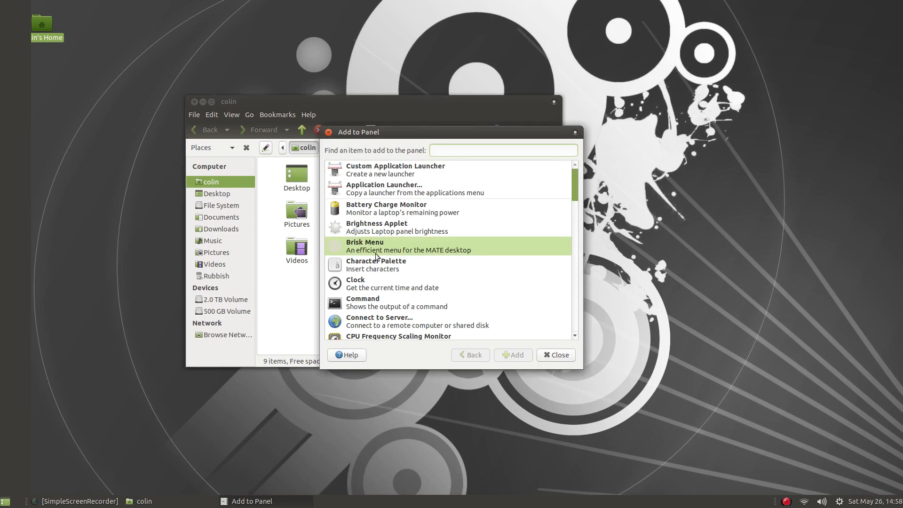
{"action": "scroll", "coordinate": [375, 256], "scroll_direction": "down", "scroll_amount": 5}
{"action": "left_click", "coordinate": [371, 272]}
{"action": "left_click", "coordinate": [511, 356]}
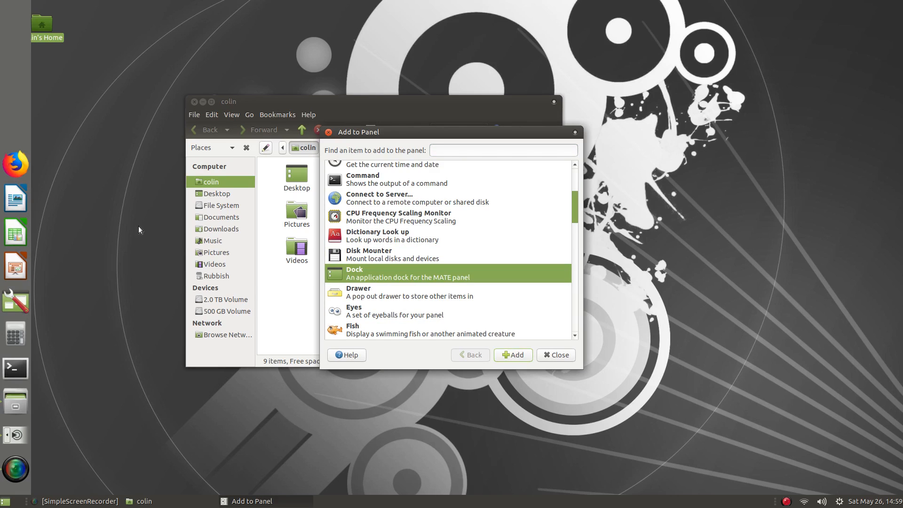
- Add the Brisk Menu applet to the side panel above the Dock
{"action": "right_click", "coordinate": [16, 32]}
{"action": "left_click", "coordinate": [131, 109]}
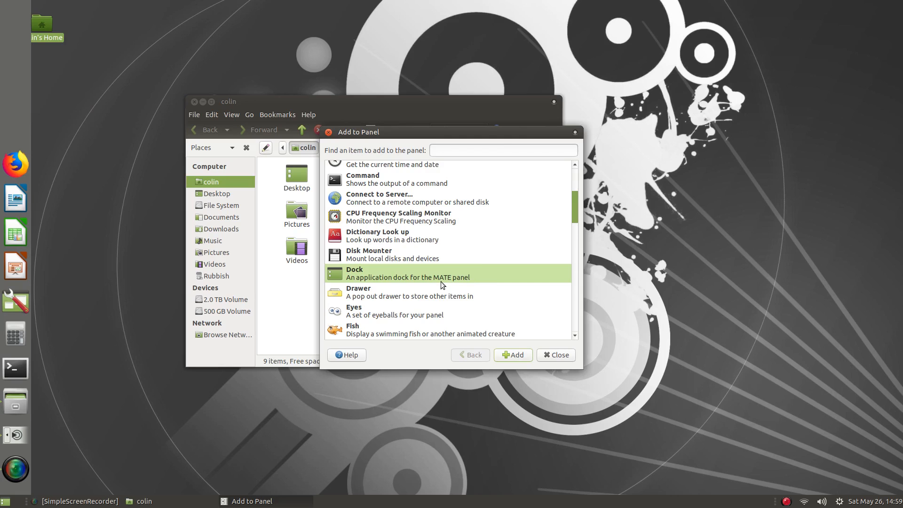
{"action": "scroll", "coordinate": [441, 281], "scroll_direction": "up", "scroll_amount": 3}
{"action": "scroll", "coordinate": [442, 284], "scroll_direction": "up", "scroll_amount": 1}
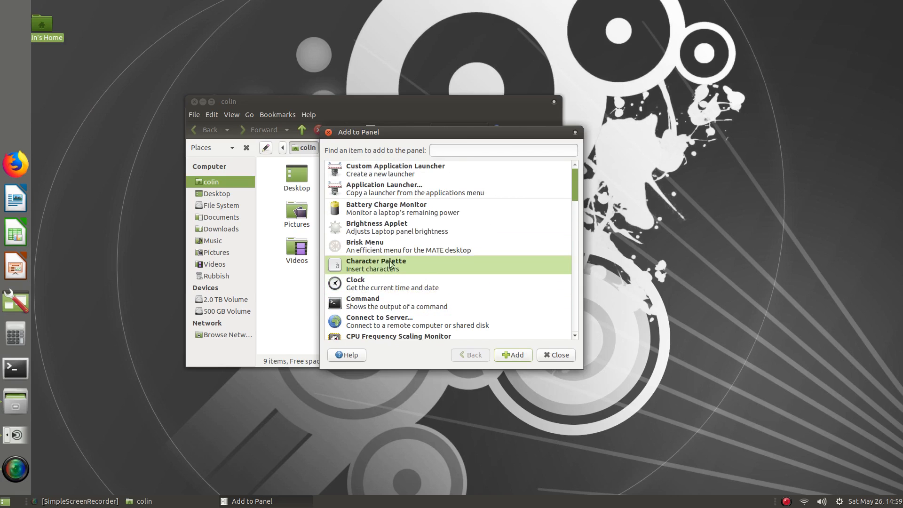
{"action": "left_click", "coordinate": [376, 249]}
{"action": "left_click", "coordinate": [526, 355]}
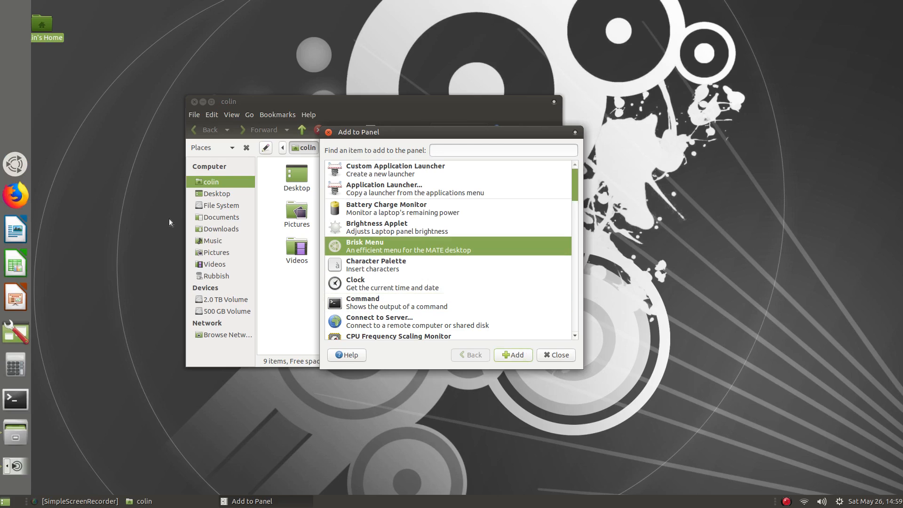
- Move the Brisk Menu applet to the top end of the side panel and lock it to the panel
{"action": "right_click", "coordinate": [18, 168]}
{"action": "left_click", "coordinate": [52, 206]}
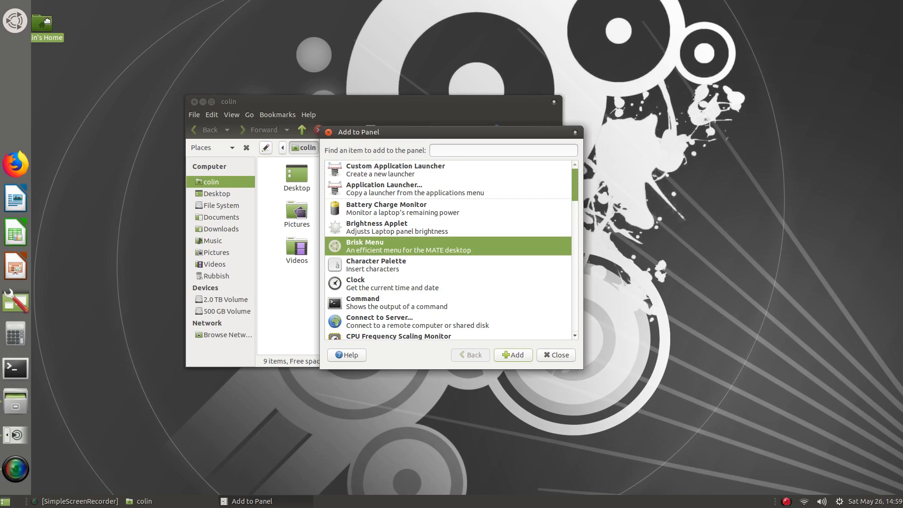
{"action": "right_click", "coordinate": [17, 19]}
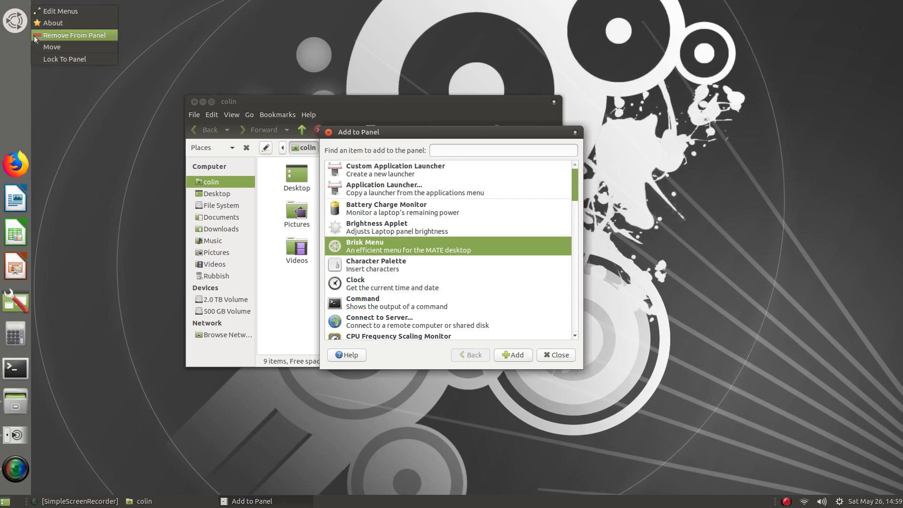
{"action": "left_click", "coordinate": [65, 60]}
- Move the Dock up to just below the Brisk Menu, lock it to the panel, and close the Add to Panel dialog
{"action": "right_click", "coordinate": [18, 173]}
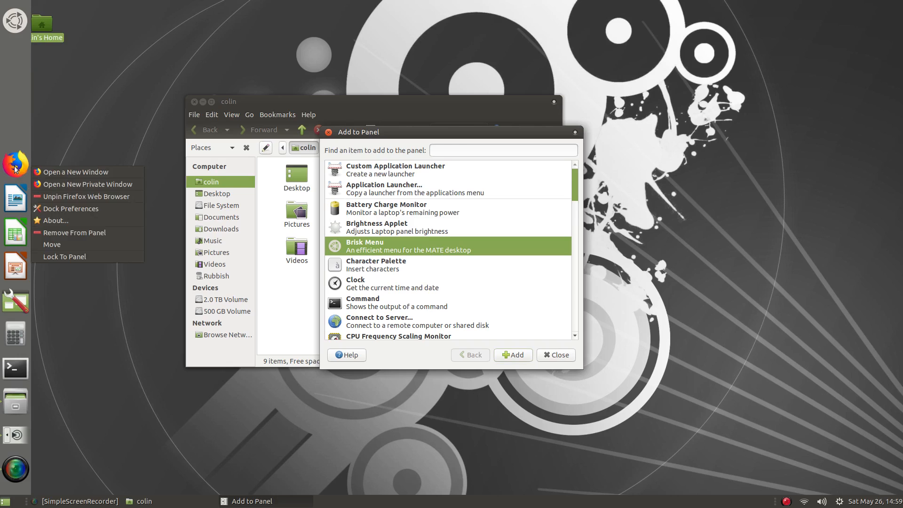
{"action": "left_click", "coordinate": [53, 246]}
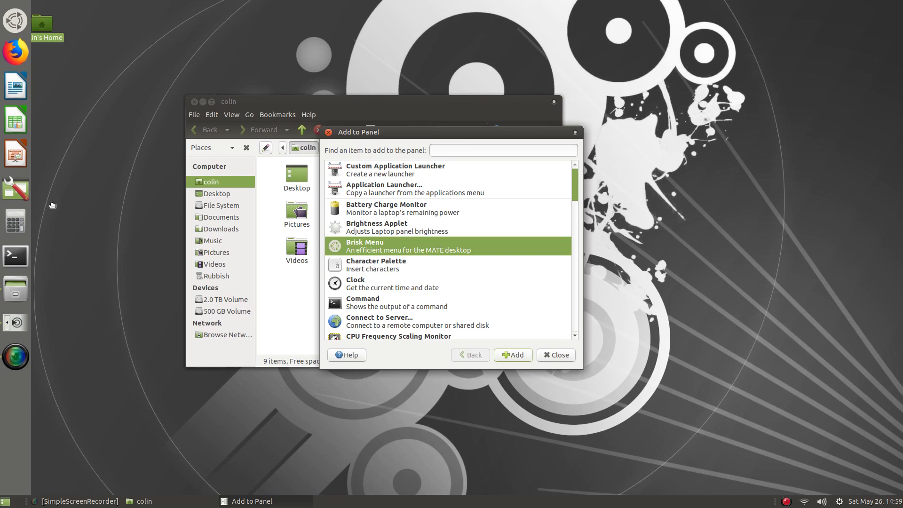
{"action": "left_click", "coordinate": [54, 210]}
{"action": "right_click", "coordinate": [20, 58]}
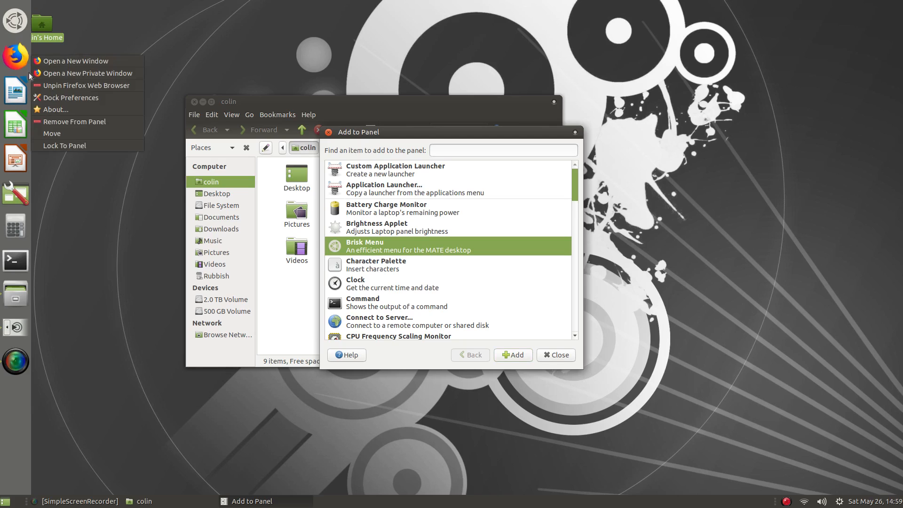
{"action": "left_click", "coordinate": [72, 142]}
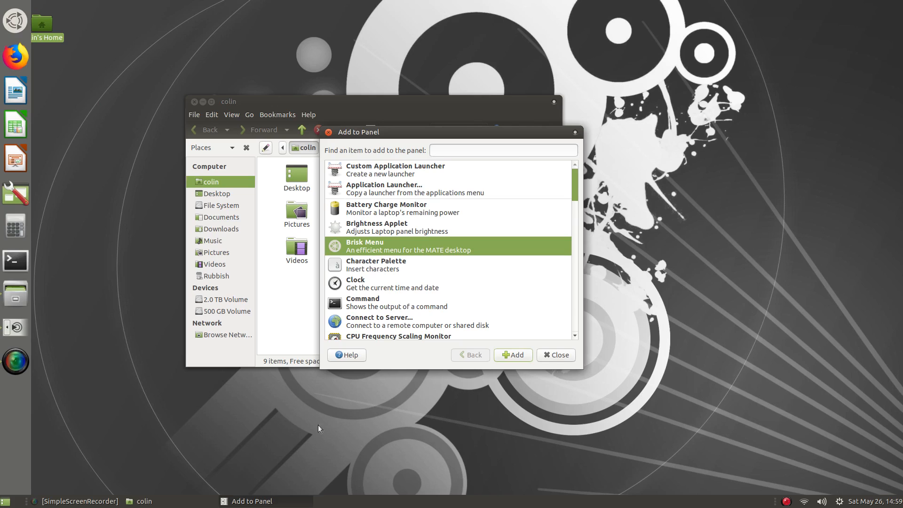
{"action": "left_click", "coordinate": [550, 356]}
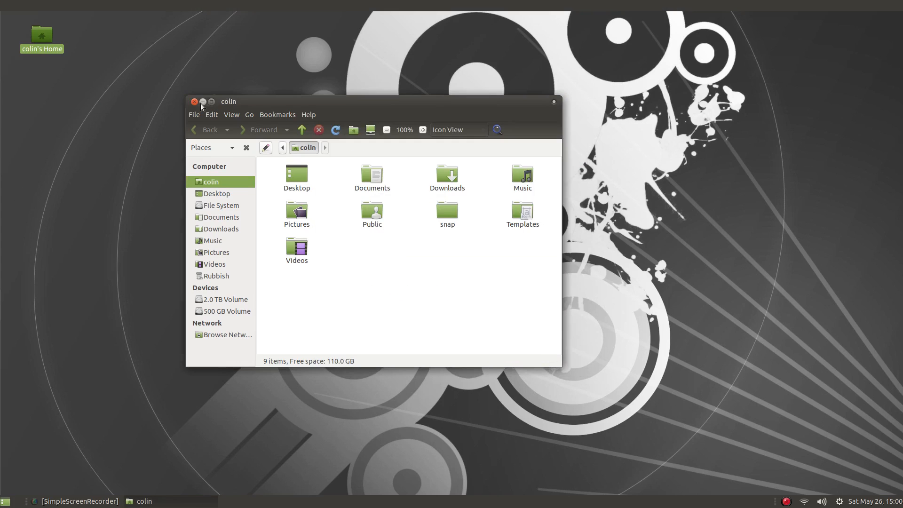
- Minimise the home folder window and check how the Brisk Menu opens and closes from the side panel
{"action": "left_click", "coordinate": [203, 102]}
{"action": "mouse_move", "coordinate": [3, 71]}
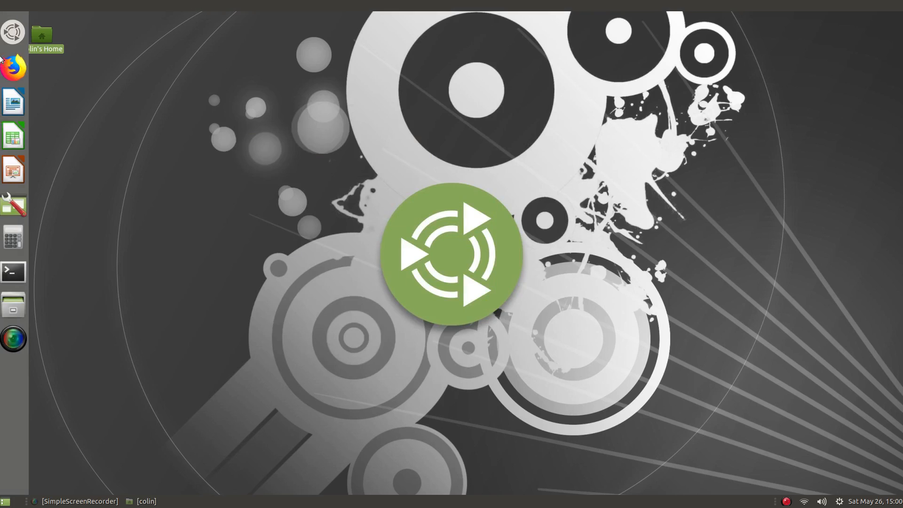
{"action": "left_click", "coordinate": [14, 33]}
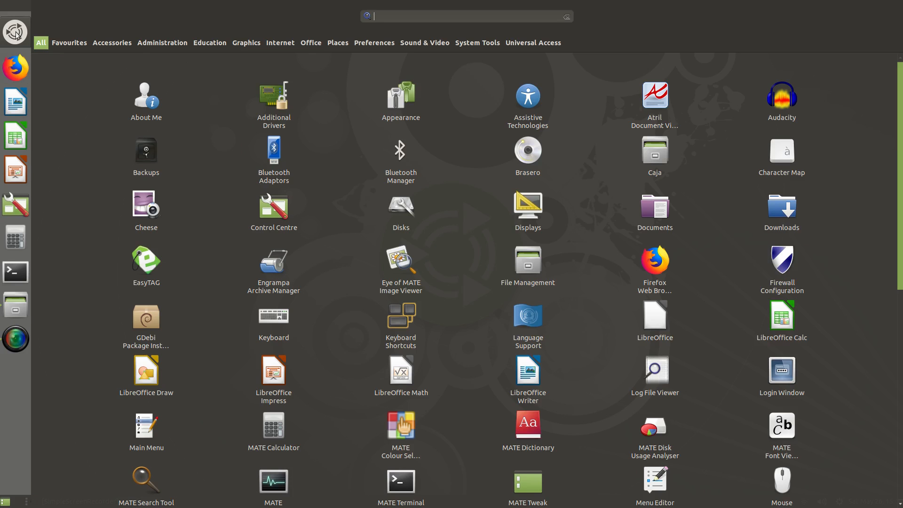
{"action": "left_click", "coordinate": [15, 33]}
- Unlock the Brisk Menu applet, move it slightly higher on the side panel, and check that its menu opens
{"action": "right_click", "coordinate": [16, 33]}
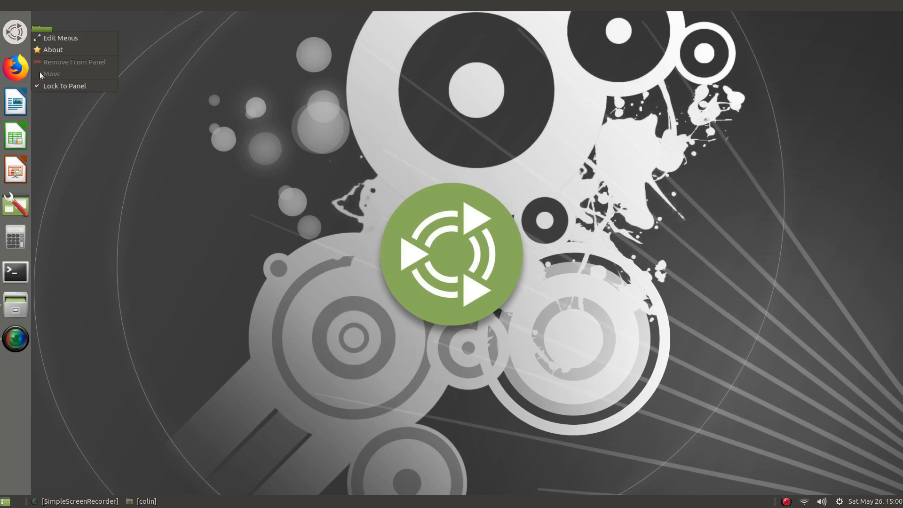
{"action": "left_click", "coordinate": [49, 86]}
{"action": "right_click", "coordinate": [19, 31]}
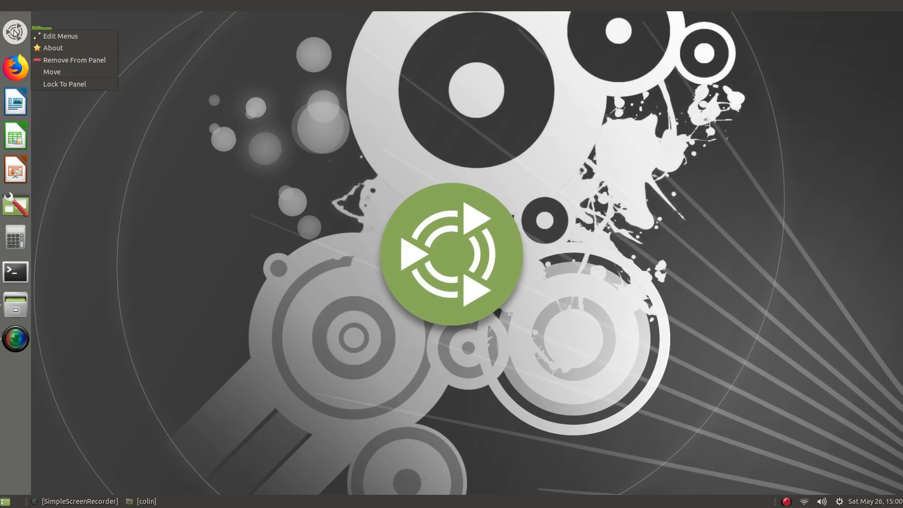
{"action": "left_click", "coordinate": [47, 71]}
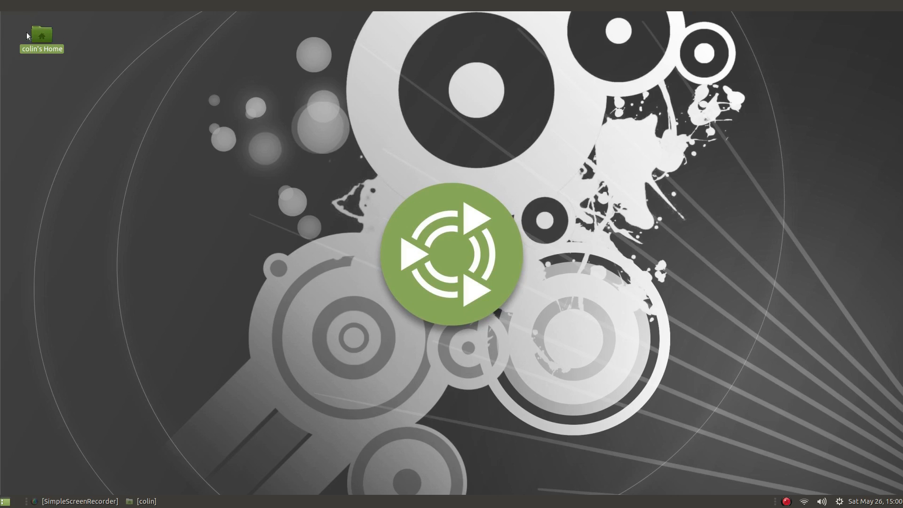
{"action": "left_click", "coordinate": [8, 29]}
{"action": "left_click", "coordinate": [18, 27]}
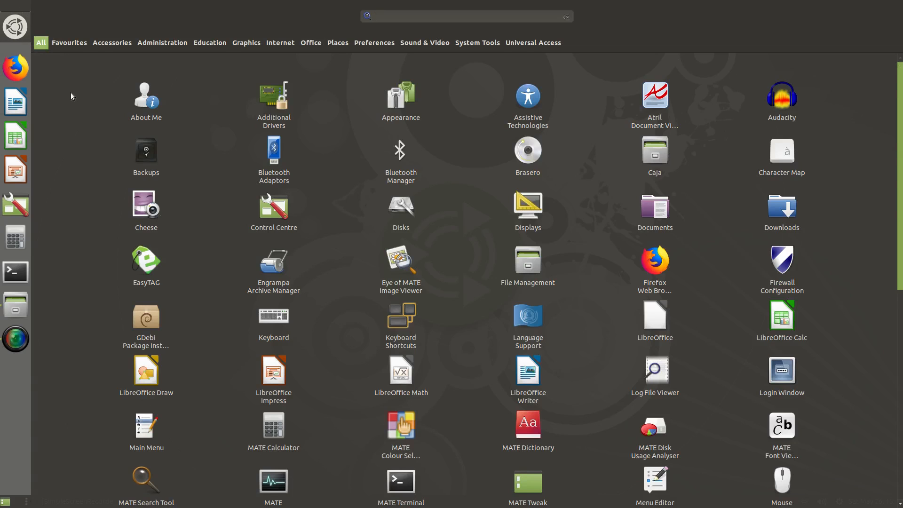
{"action": "left_click", "coordinate": [19, 33]}
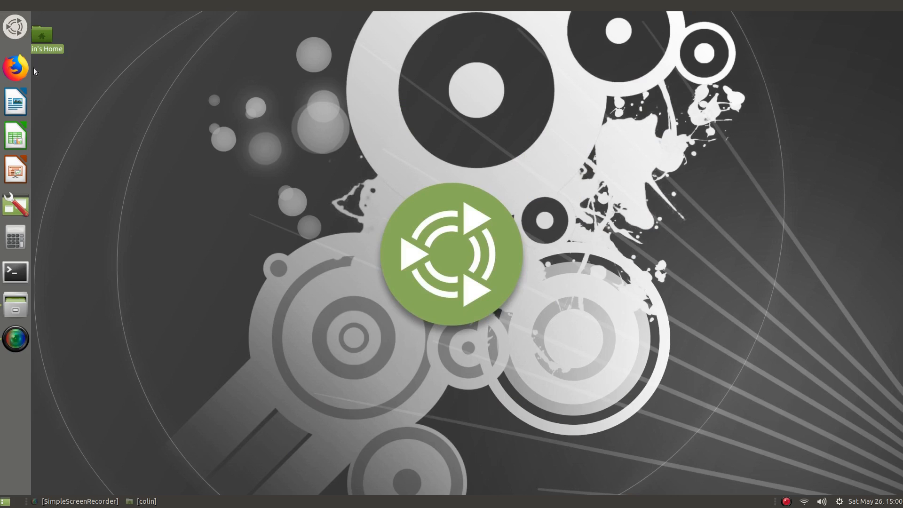
- Unlock the Dock applet and move it up slightly to close the gap below the Brisk Menu
{"action": "mouse_move", "coordinate": [1, 99]}
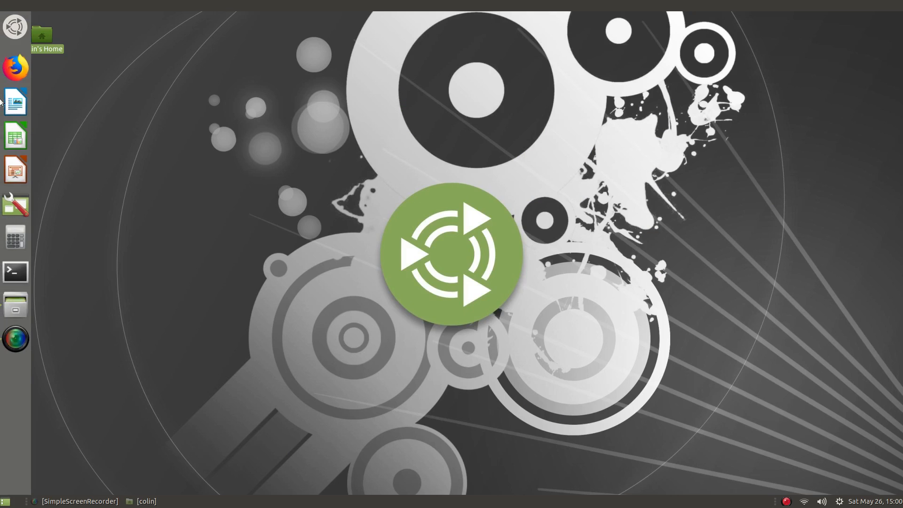
{"action": "right_click", "coordinate": [16, 68]}
{"action": "left_click", "coordinate": [52, 161]}
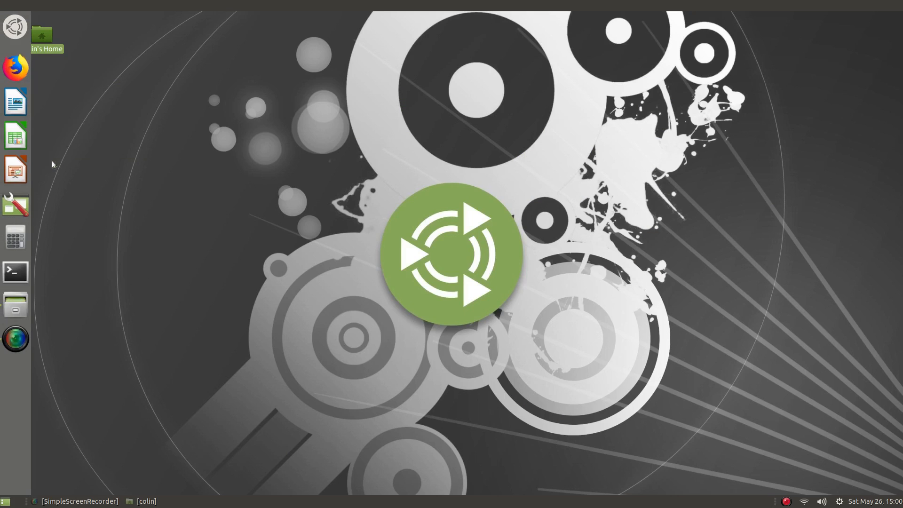
{"action": "right_click", "coordinate": [17, 109]}
{"action": "left_click", "coordinate": [58, 162]}
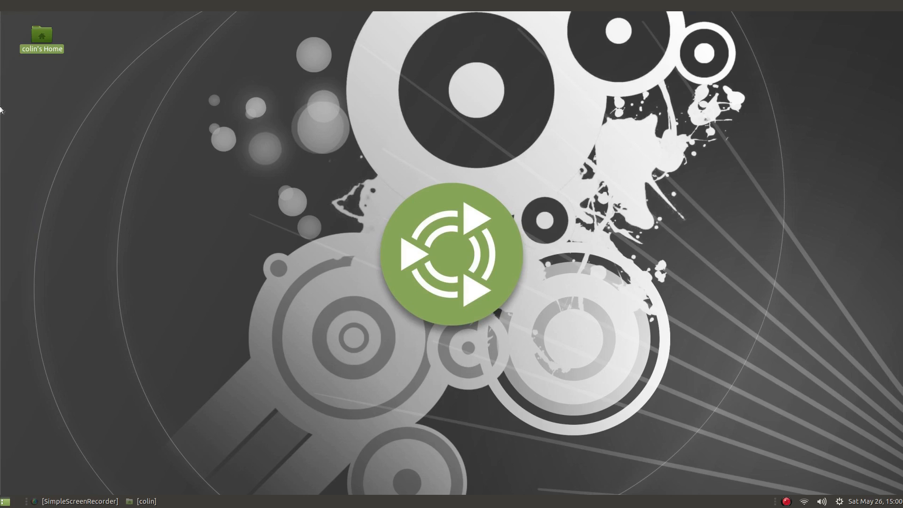
{"action": "mouse_move", "coordinate": [0, 107]}
- Lock both the Brisk Menu and the Dock applets to the side panel
{"action": "right_click", "coordinate": [17, 30]}
{"action": "left_click", "coordinate": [52, 82]}
{"action": "right_click", "coordinate": [19, 57]}
{"action": "left_click", "coordinate": [57, 149]}
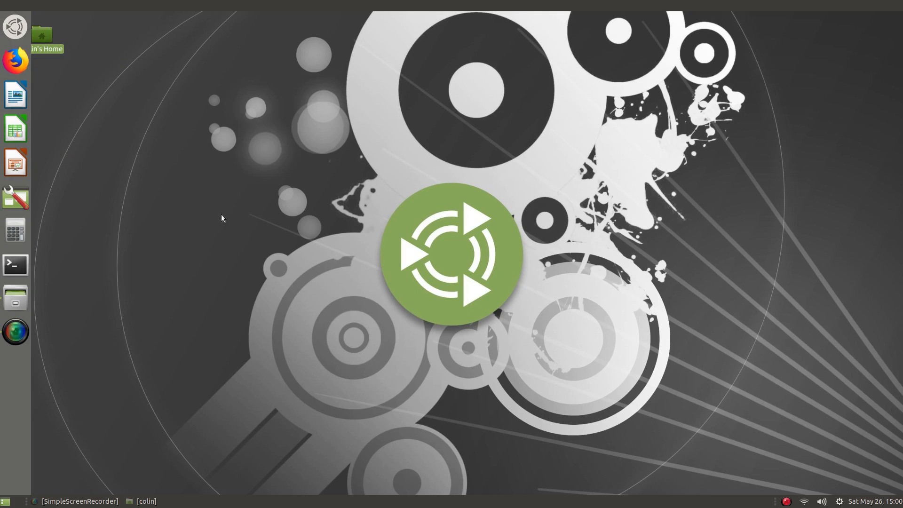
- Turn off "Change panel colour to match wallpaper" in the Dock preferences and save the settings
{"action": "right_click", "coordinate": [16, 162]}
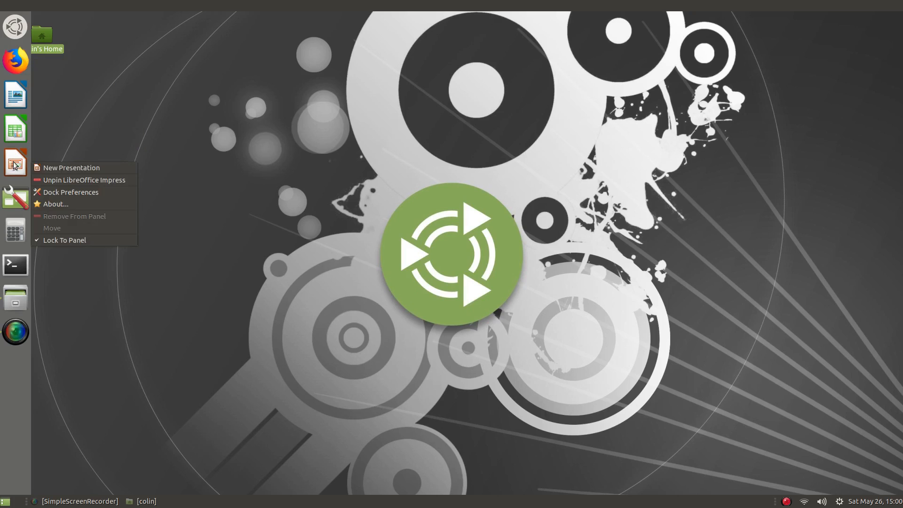
{"action": "left_click", "coordinate": [89, 191]}
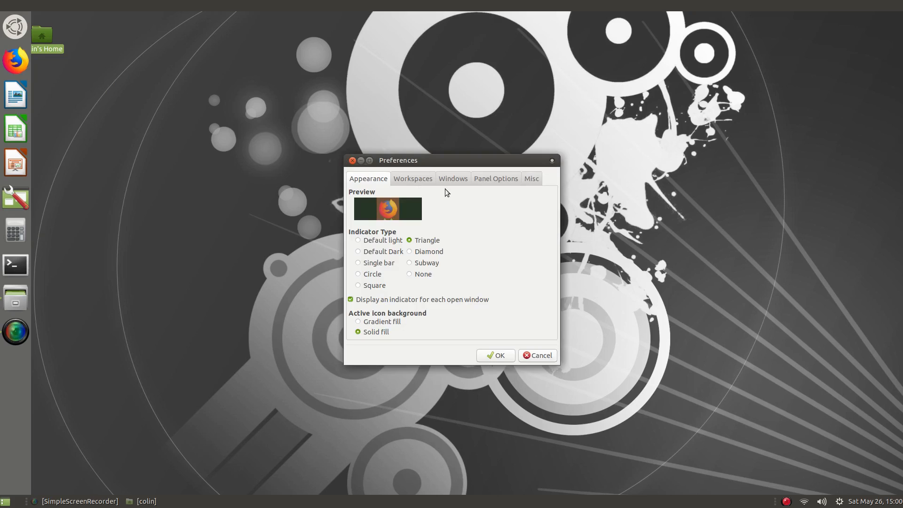
{"action": "left_click", "coordinate": [489, 179]}
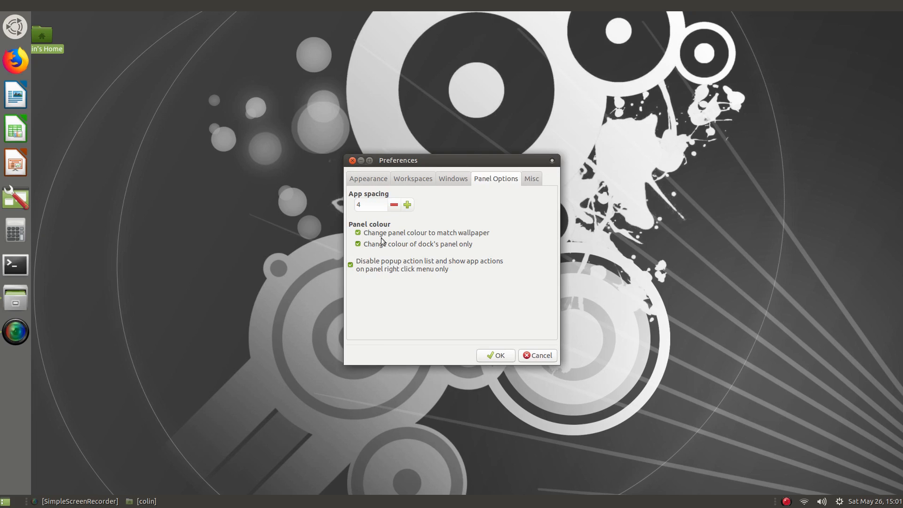
{"action": "left_click", "coordinate": [358, 233]}
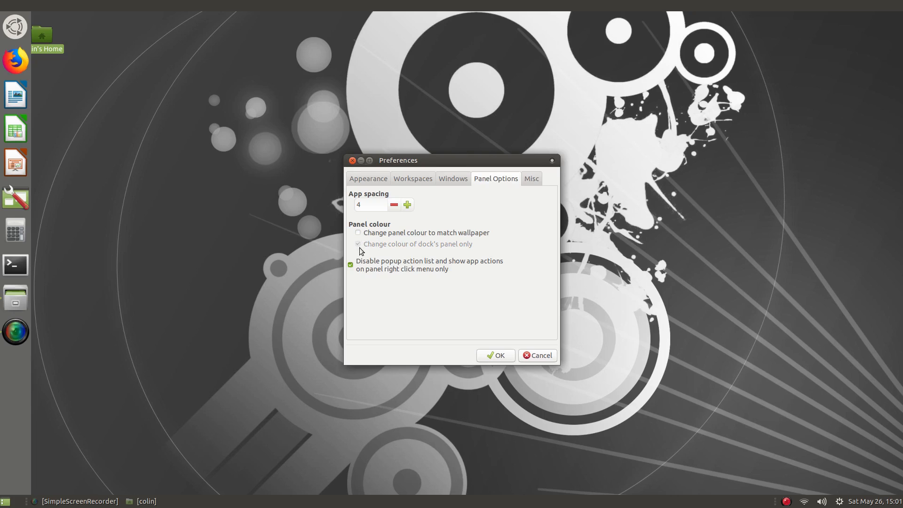
{"action": "left_click", "coordinate": [499, 356]}
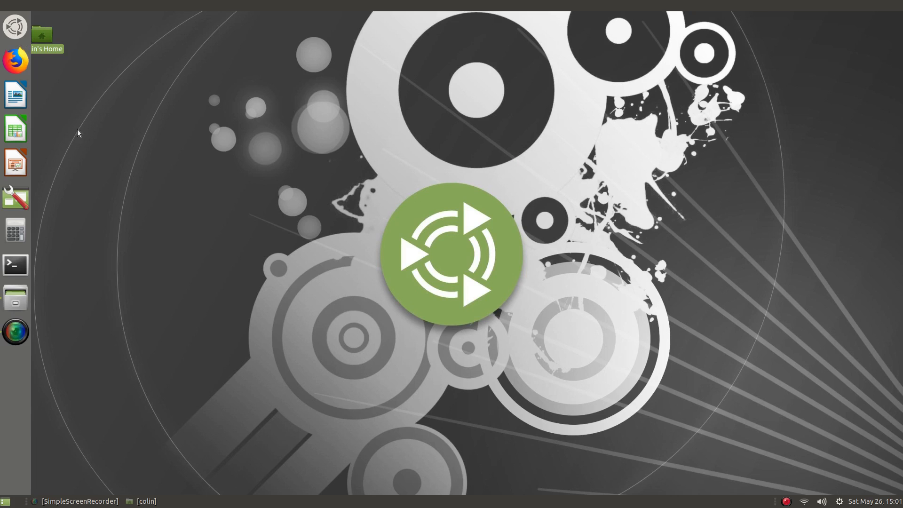
- Restore the home folder window and open MATE Tweak through the Control Centre launcher in the Dock
{"action": "left_click", "coordinate": [143, 501]}
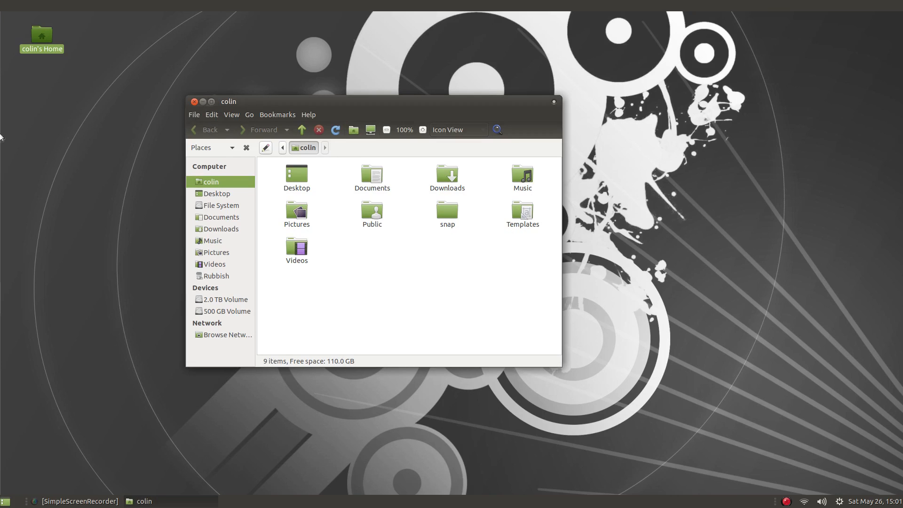
{"action": "mouse_move", "coordinate": [0, 136]}
{"action": "left_click", "coordinate": [15, 197]}
{"action": "scroll", "coordinate": [540, 245], "scroll_direction": "down", "scroll_amount": 5}
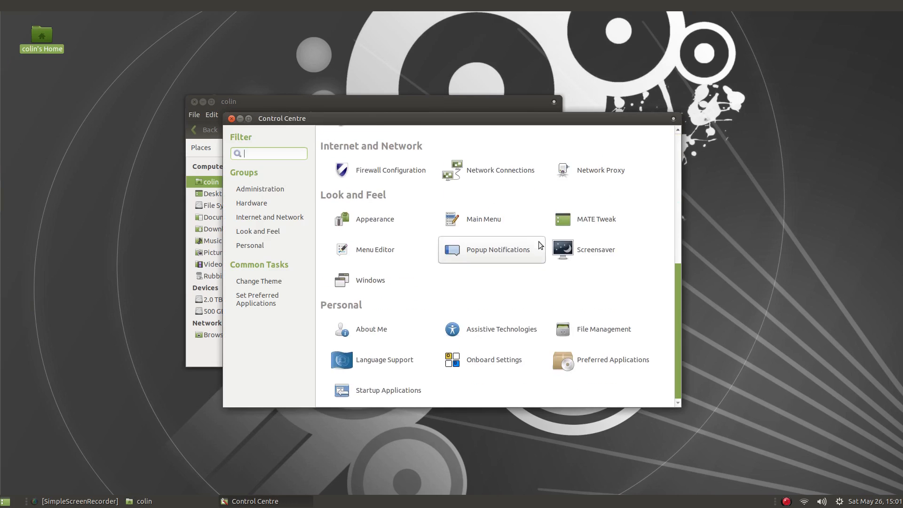
{"action": "left_click", "coordinate": [587, 219]}
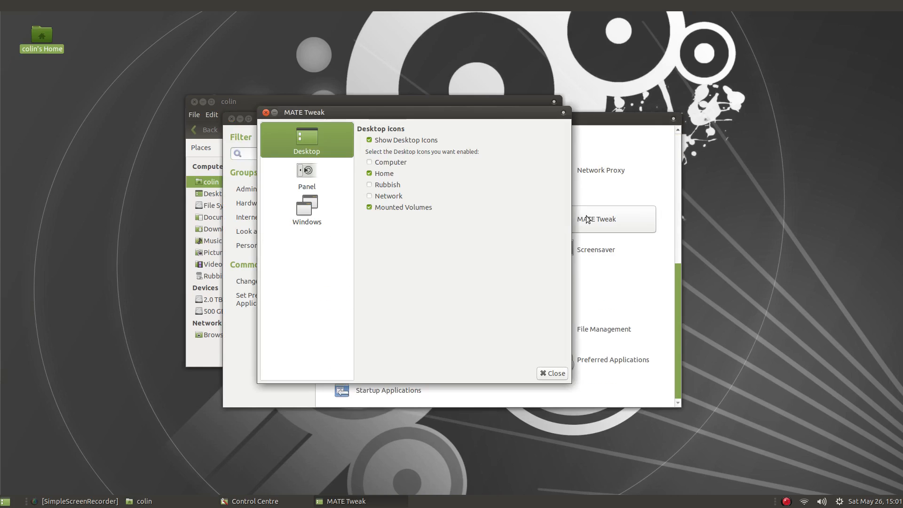
- Set the window control placement to Right in MATE Tweak's Windows settings
{"action": "left_click", "coordinate": [306, 207]}
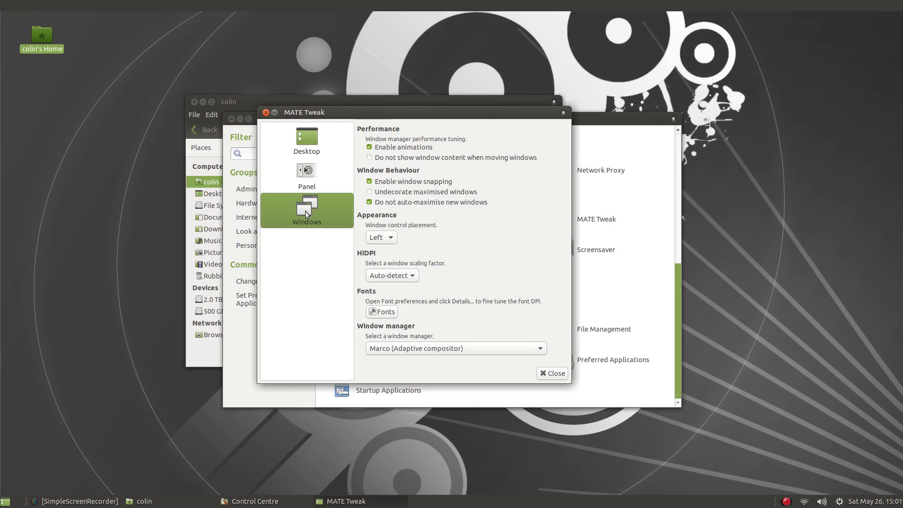
{"action": "left_click", "coordinate": [385, 236]}
{"action": "left_click", "coordinate": [383, 227]}
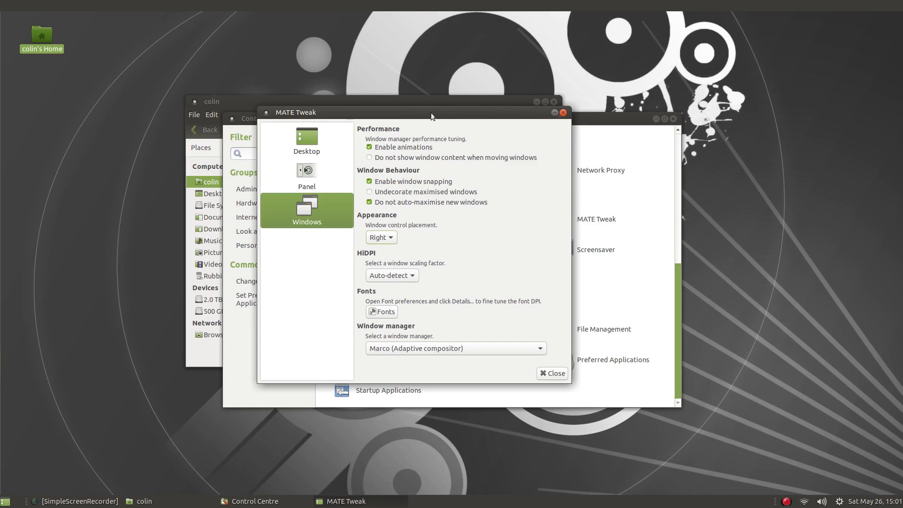
- Move the MATE Tweak and Control Centre windows around the desktop and close both
{"action": "left_click_drag", "start_coordinate": [431, 112], "coordinate": [492, 200]}
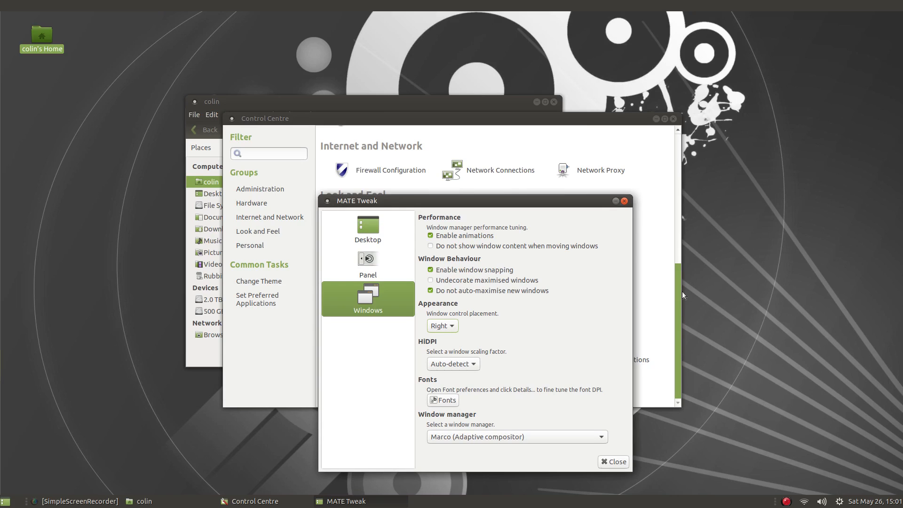
{"action": "left_click", "coordinate": [610, 459]}
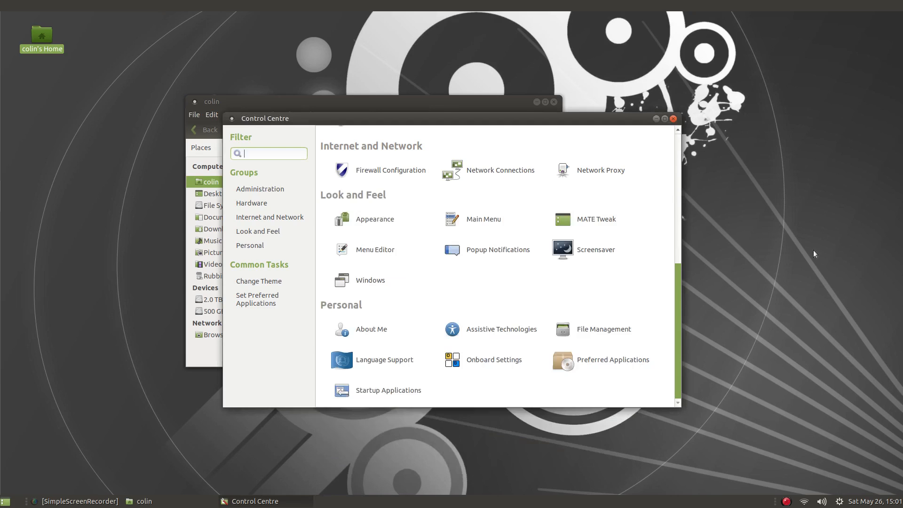
{"action": "mouse_move", "coordinate": [376, 113]}
{"action": "left_mouse_down"}
{"action": "mouse_move", "coordinate": [376, 71]}
{"action": "mouse_move", "coordinate": [376, 97]}
{"action": "left_mouse_up"}
{"action": "left_click_drag", "start_coordinate": [472, 101], "coordinate": [412, 78]}
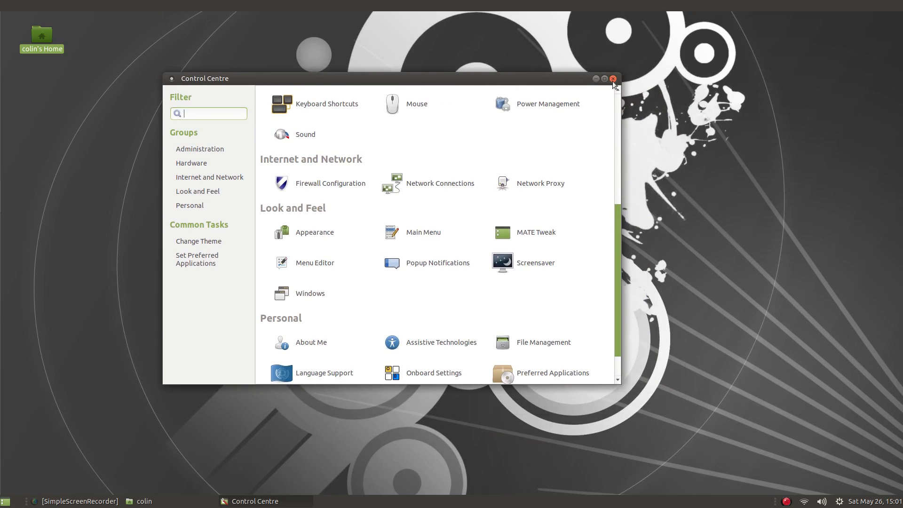
{"action": "left_click", "coordinate": [613, 79]}
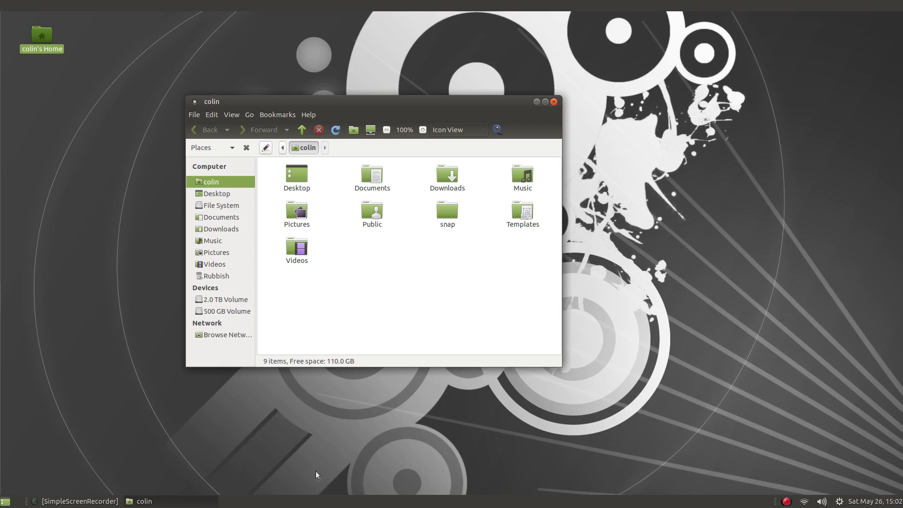
- Toggle the home folder and SimpleScreenRecorder windows through the window list, leaving both minimised
{"action": "left_click", "coordinate": [176, 502]}
{"action": "left_click", "coordinate": [177, 503]}
{"action": "left_click", "coordinate": [177, 502]}
{"action": "left_click", "coordinate": [176, 502]}
{"action": "left_click", "coordinate": [75, 502]}
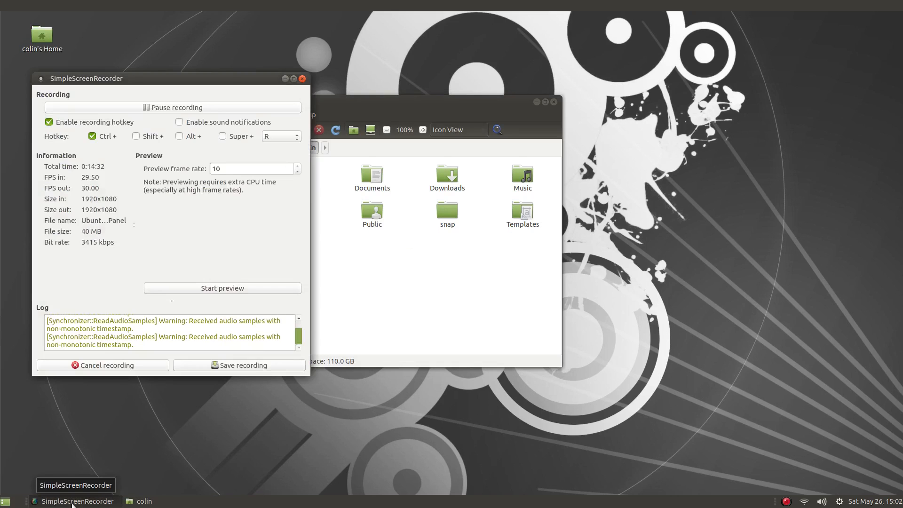
{"action": "left_click", "coordinate": [73, 502]}
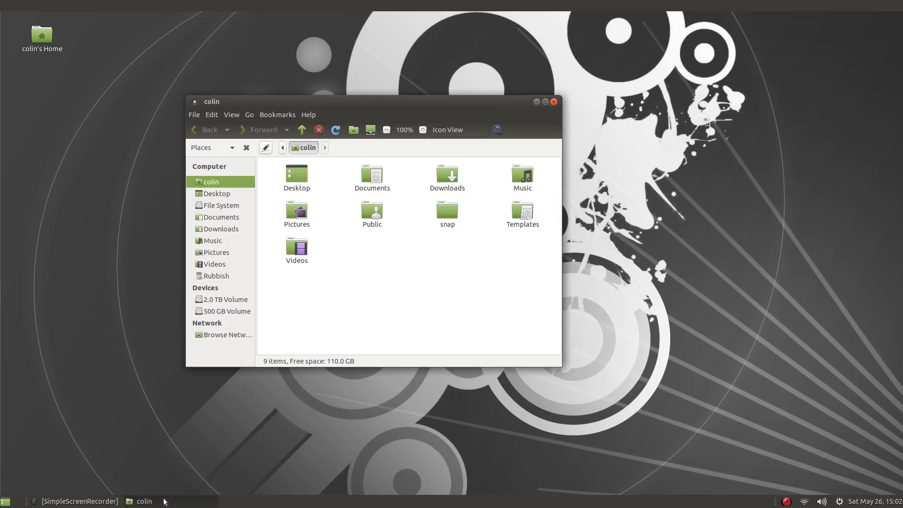
{"action": "left_click", "coordinate": [164, 501]}
- Reveal the hidden side panel, open and close its menu, and launch Firefox and LibreOffice Writer from the Dock
{"action": "mouse_move", "coordinate": [2, 100]}
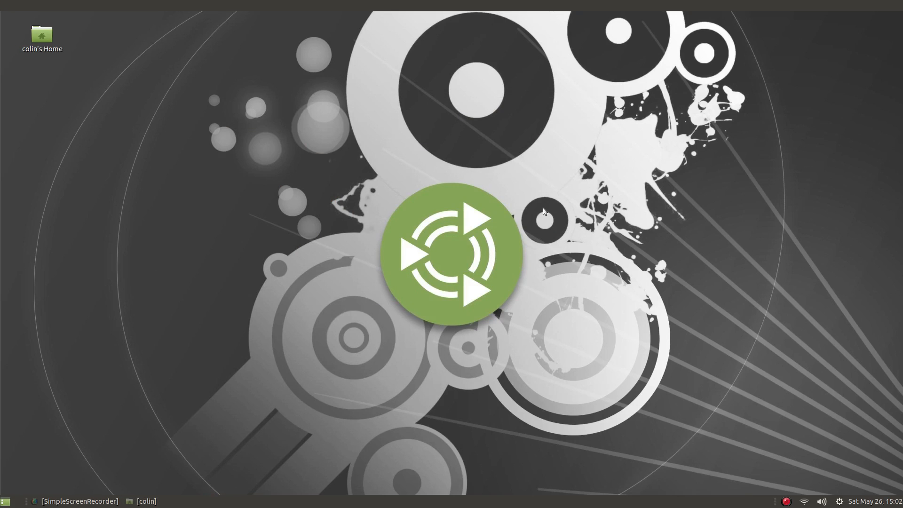
{"action": "key", "text": "super"}
{"action": "key", "text": "super"}
{"action": "mouse_move", "coordinate": [0, 68]}
{"action": "key", "text": "super+1"}
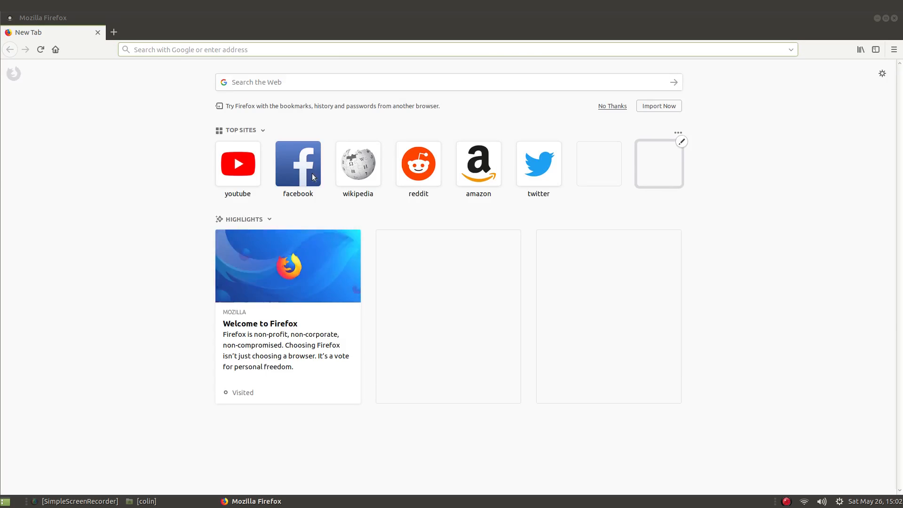
{"action": "mouse_move", "coordinate": [2, 137]}
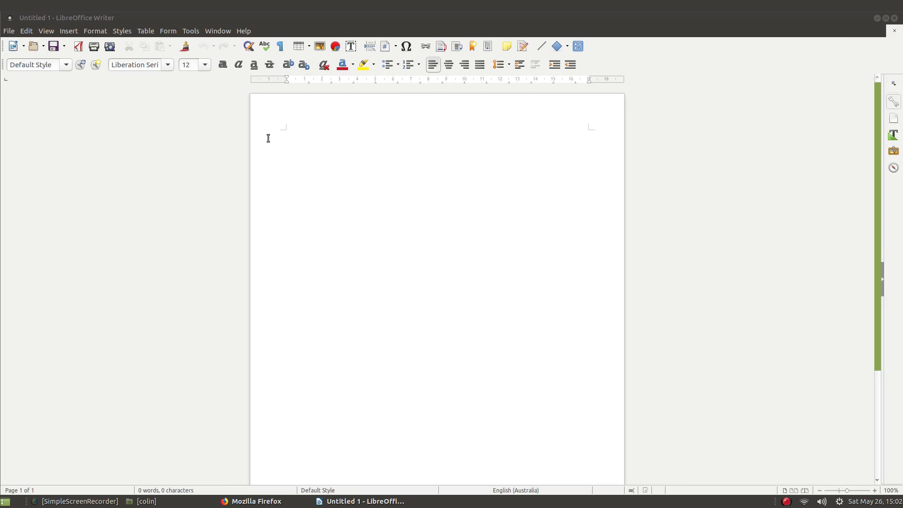
- Launch a terminal and LibreOffice Calc from the Dock on the autohiding side panel
{"action": "mouse_move", "coordinate": [2, 193]}
{"action": "key", "text": "ctrl+alt+t"}
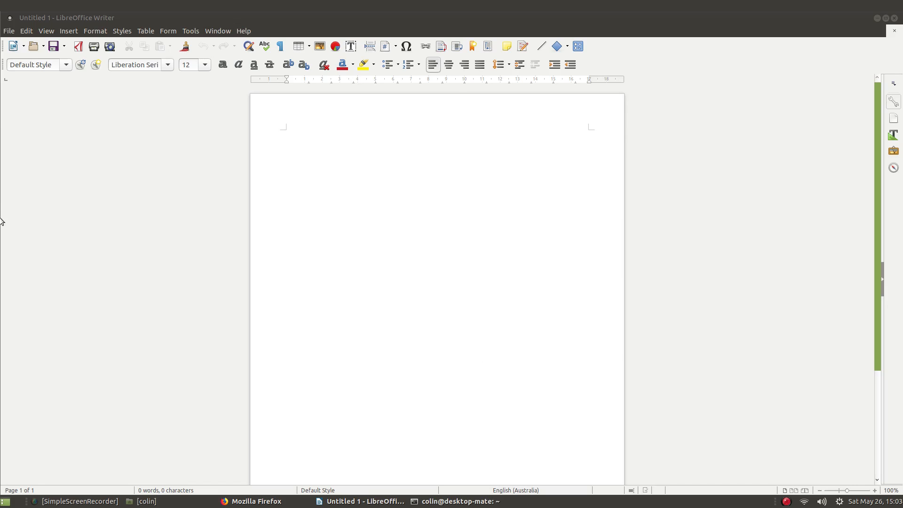
{"action": "mouse_move", "coordinate": [2, 220]}
{"action": "left_click", "coordinate": [4, 262]}
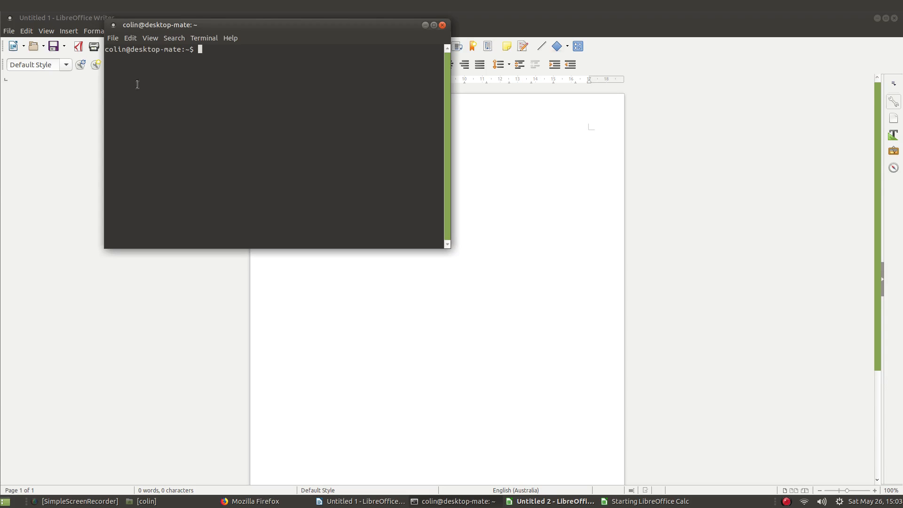
{"action": "mouse_move", "coordinate": [1, 60]}
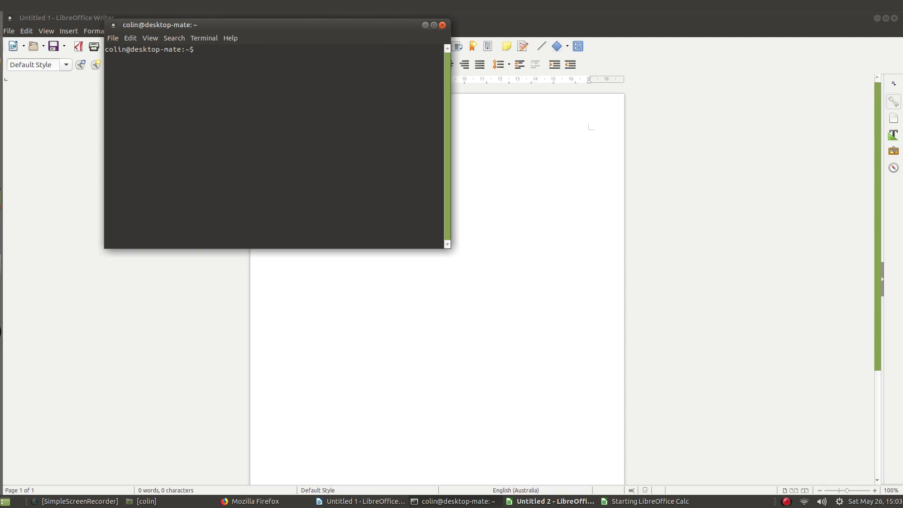
- Close the terminal, LibreOffice Writer, Firefox and LibreOffice Calc windows
{"action": "left_click", "coordinate": [442, 25]}
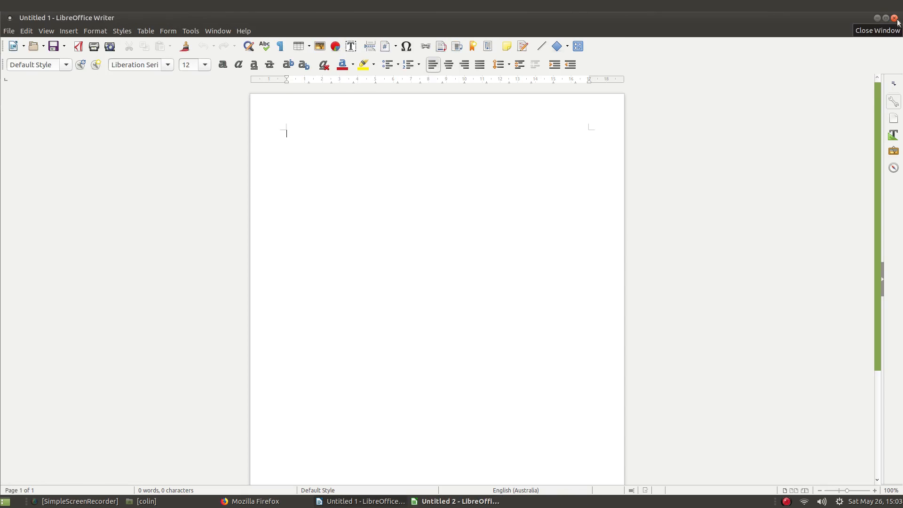
{"action": "left_click", "coordinate": [894, 18]}
{"action": "left_click", "coordinate": [893, 17]}
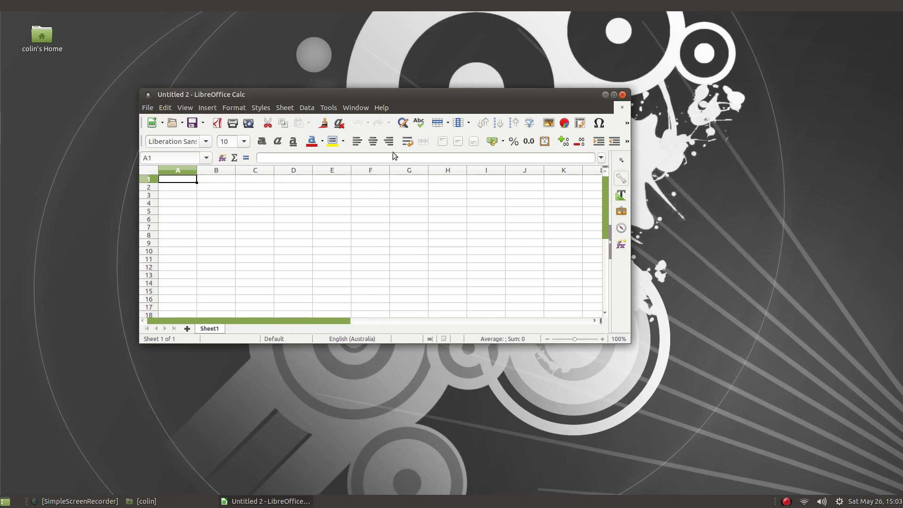
{"action": "left_click", "coordinate": [623, 95]}
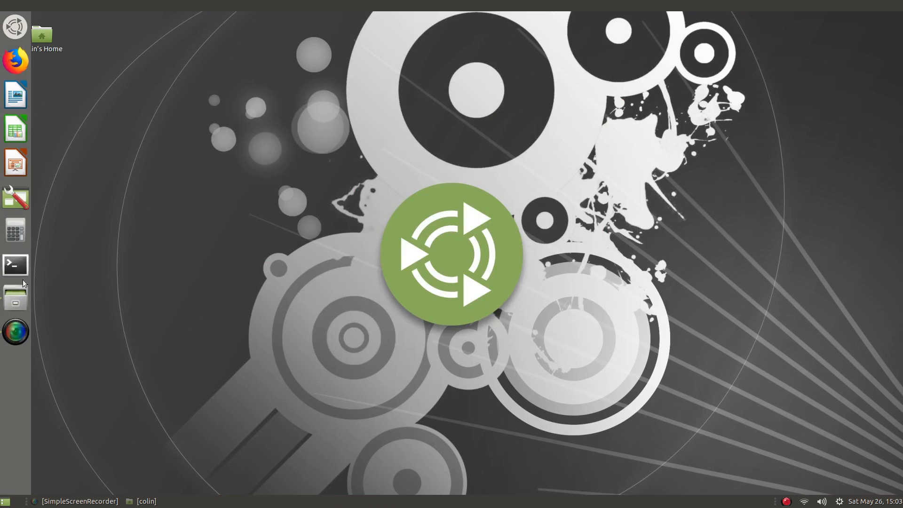
{"action": "right_click", "coordinate": [283, 194]}
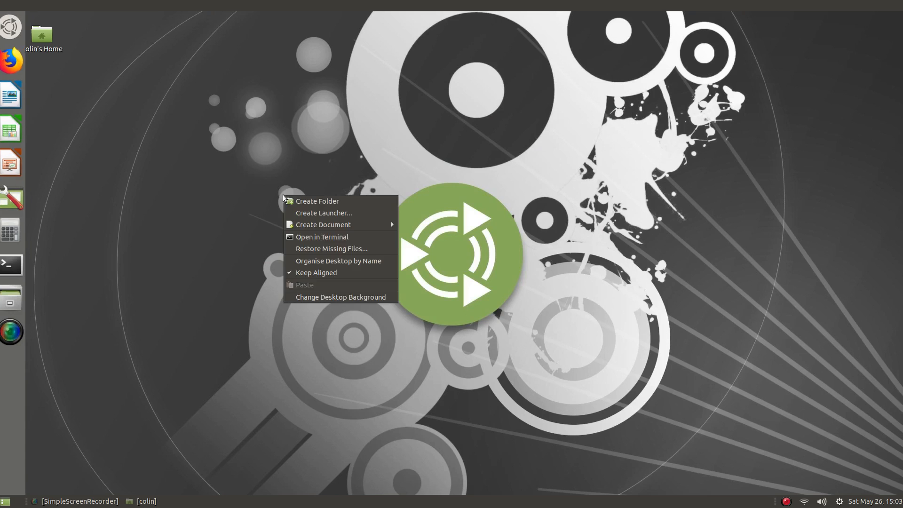
{"action": "left_click", "coordinate": [179, 267]}
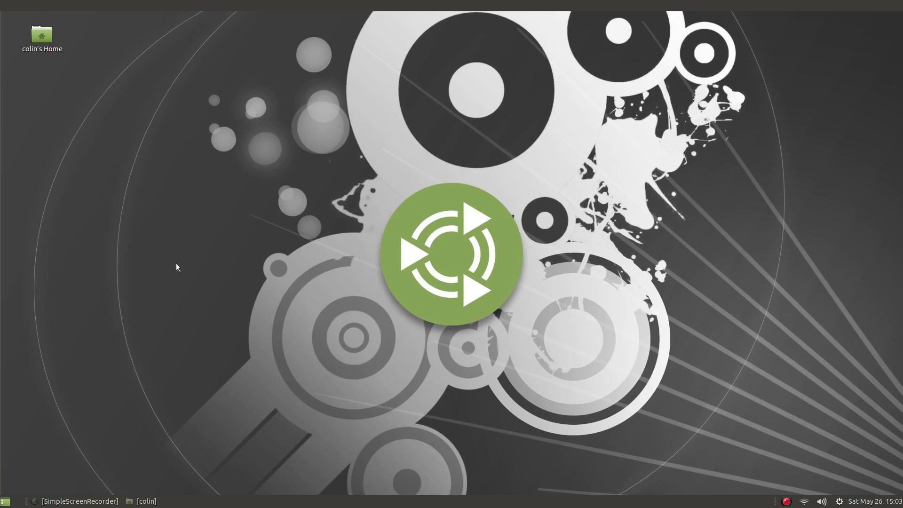
{"action": "left_click", "coordinate": [13, 29]}
{"action": "left_click", "coordinate": [69, 42]}
{"action": "left_click", "coordinate": [125, 99]}
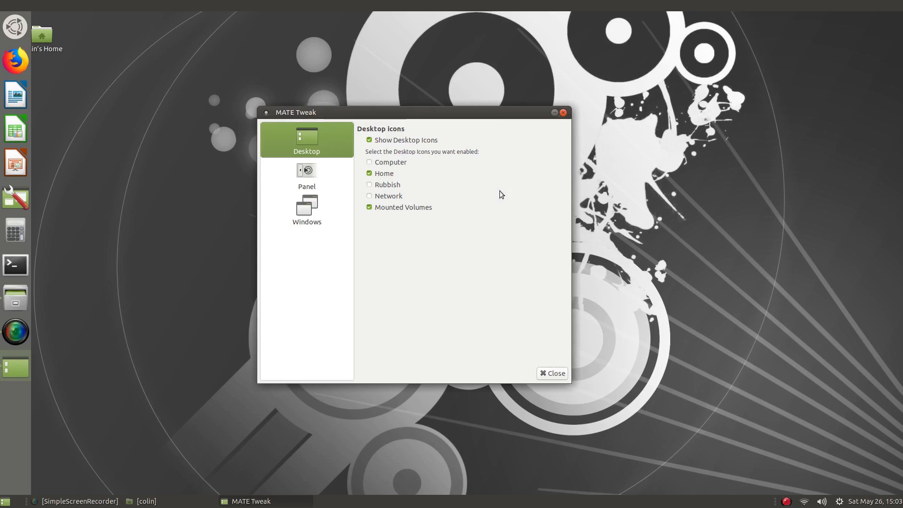
{"action": "left_click", "coordinate": [553, 372]}
- Enable "Change panel colour to match wallpaper" in the Dock preferences and save the settings
{"action": "right_click", "coordinate": [15, 164]}
{"action": "left_click", "coordinate": [47, 191]}
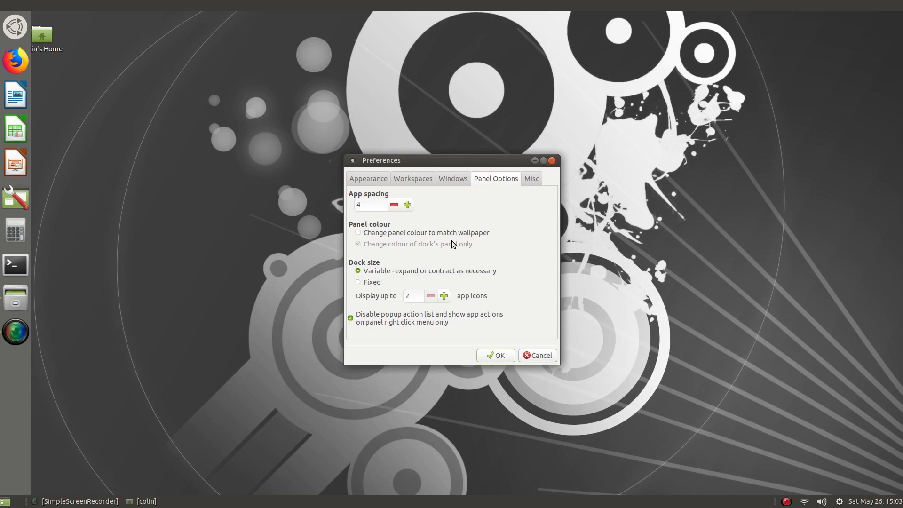
{"action": "left_click", "coordinate": [463, 181]}
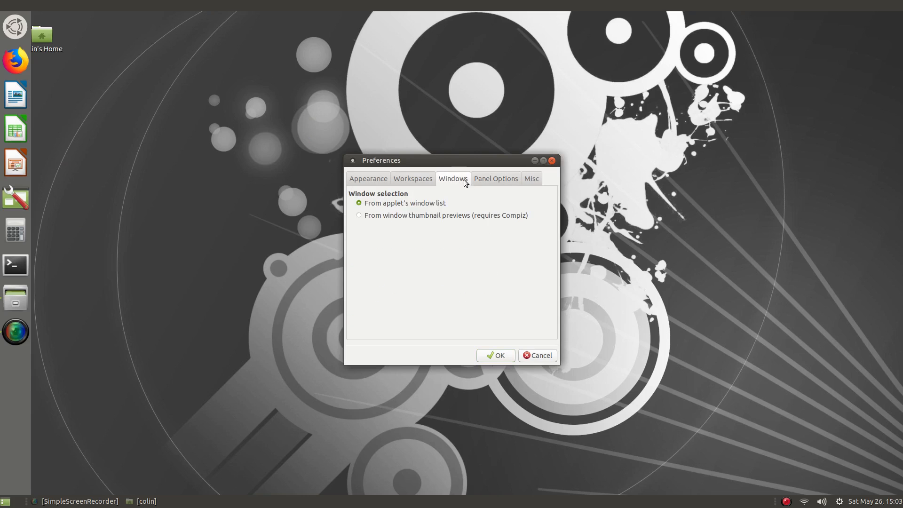
{"action": "left_click", "coordinate": [494, 179]}
{"action": "left_click", "coordinate": [360, 233]}
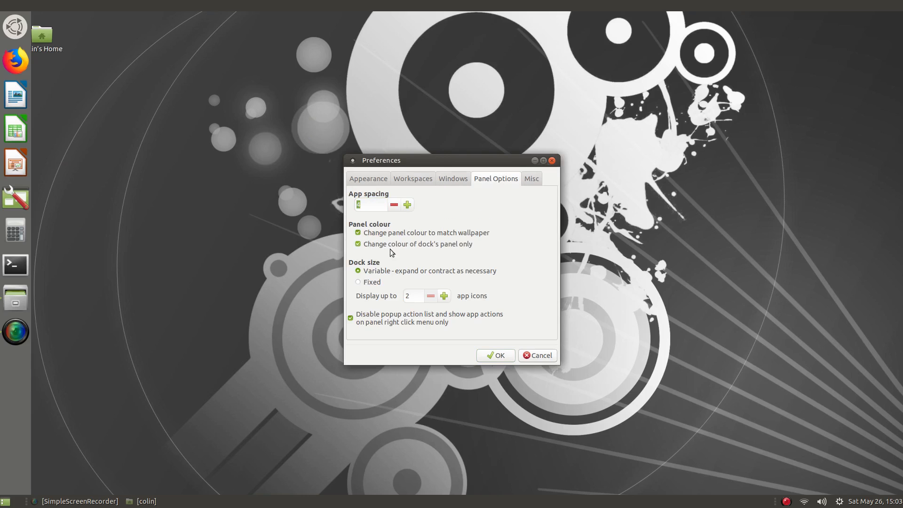
{"action": "left_click", "coordinate": [493, 357]}
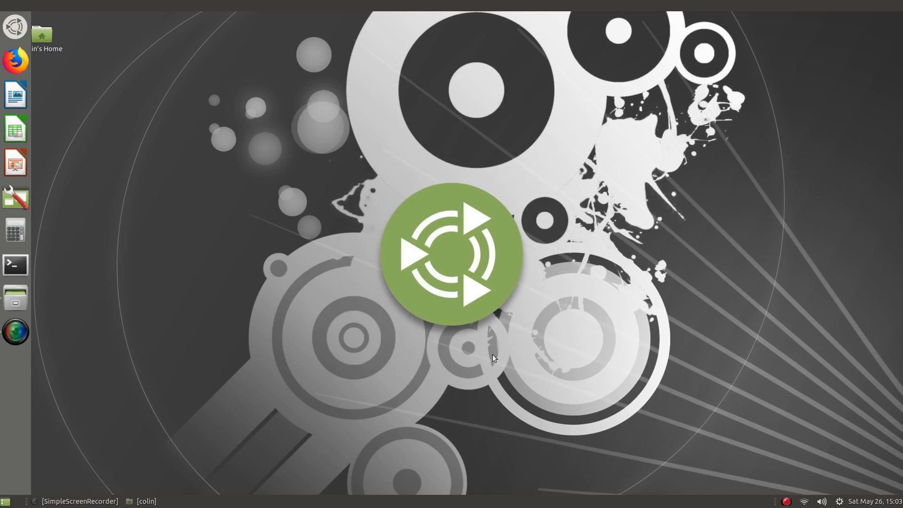
- Reduce the opacity of the side panel's solid colour background to about 50 in its properties, keeping the same colour
{"action": "right_click", "coordinate": [16, 230]}
{"action": "left_click", "coordinate": [21, 424]}
{"action": "right_click", "coordinate": [12, 431]}
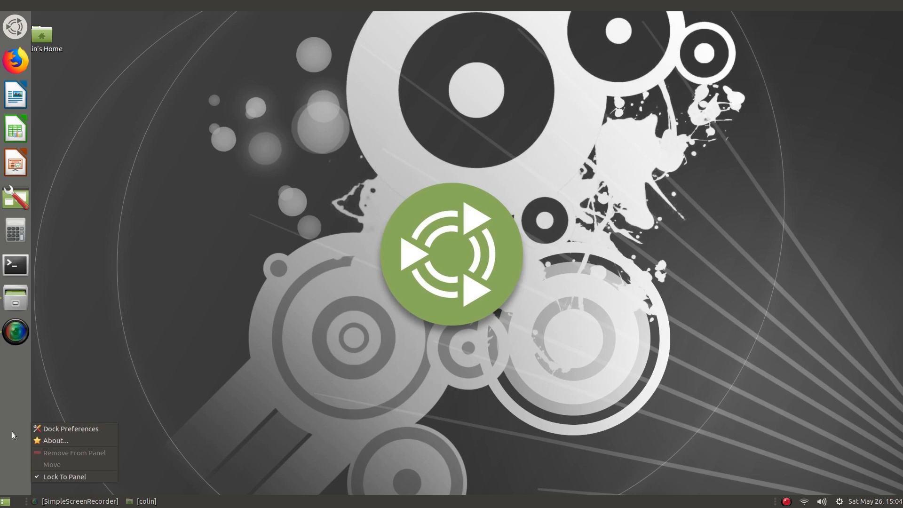
{"action": "left_click", "coordinate": [214, 346]}
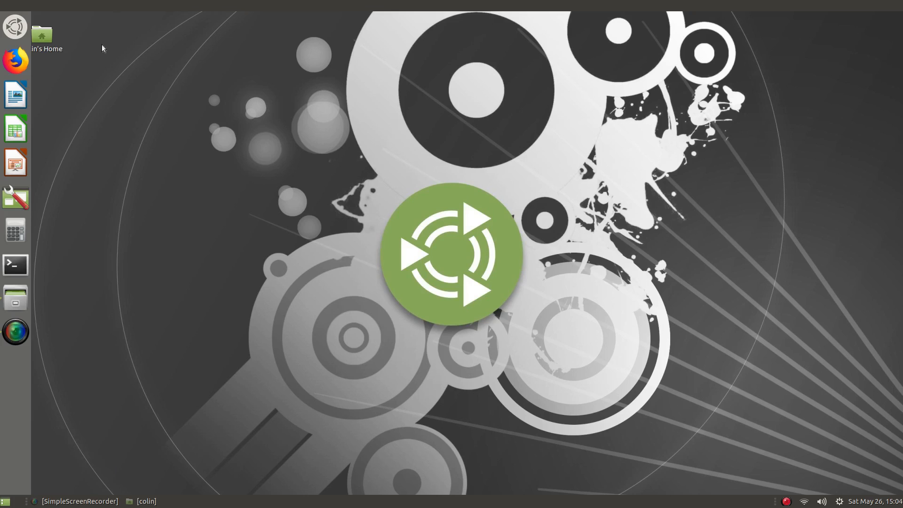
{"action": "right_click", "coordinate": [2, 489]}
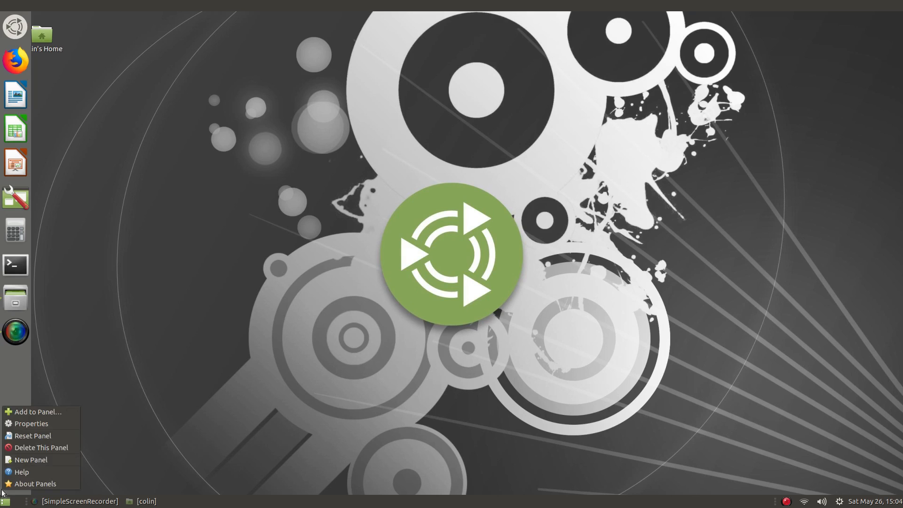
{"action": "left_click", "coordinate": [25, 423]}
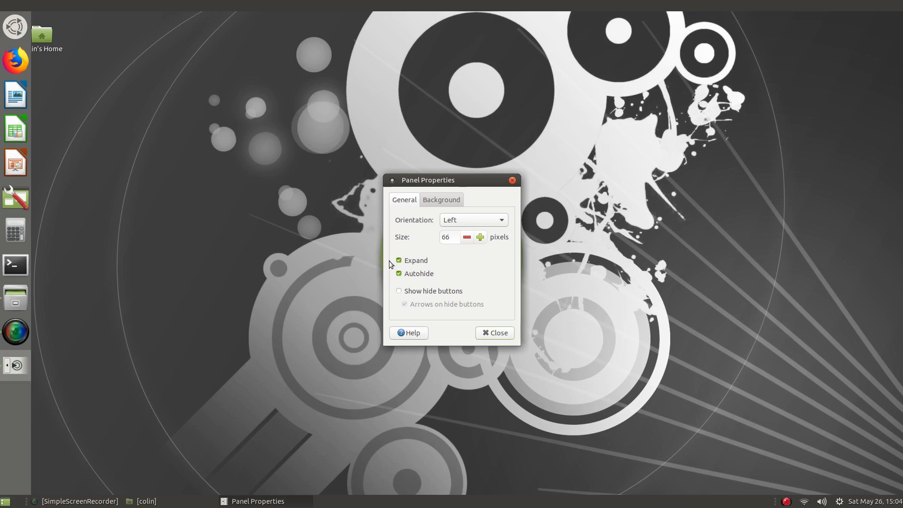
{"action": "left_click", "coordinate": [436, 204]}
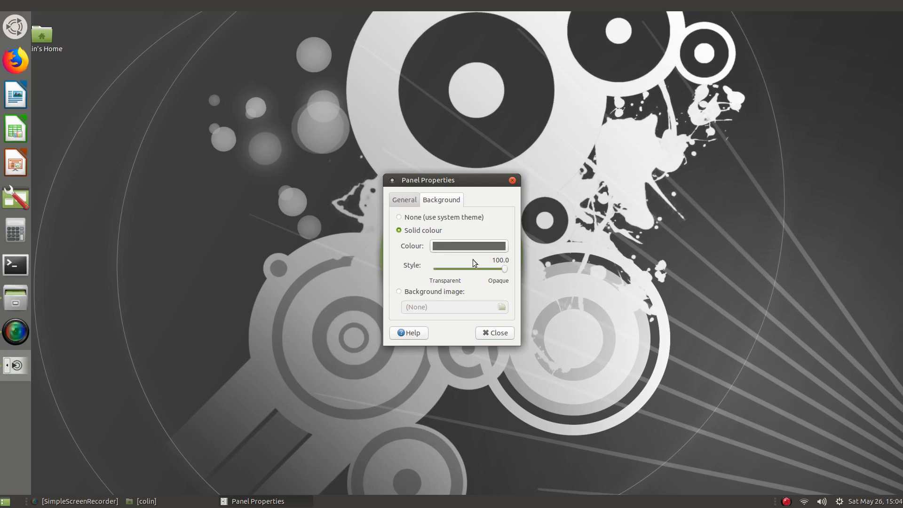
{"action": "left_click", "coordinate": [463, 250]}
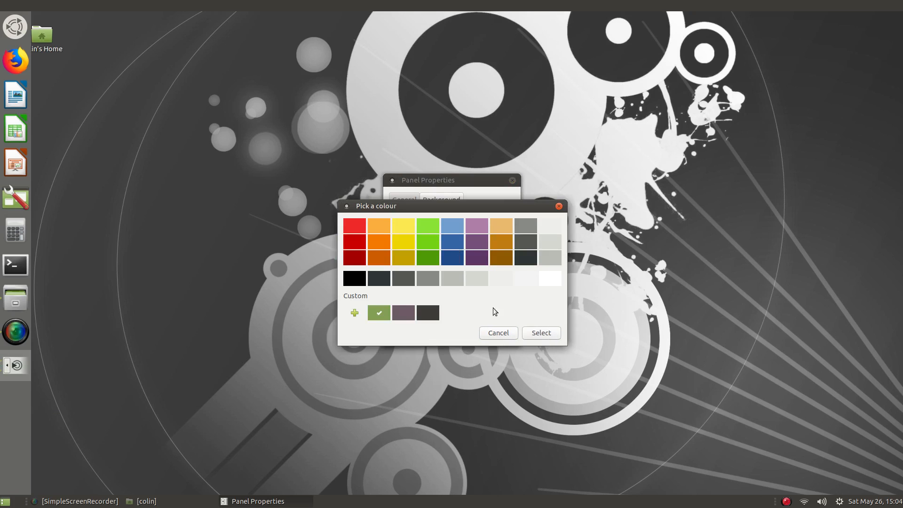
{"action": "left_click", "coordinate": [498, 334]}
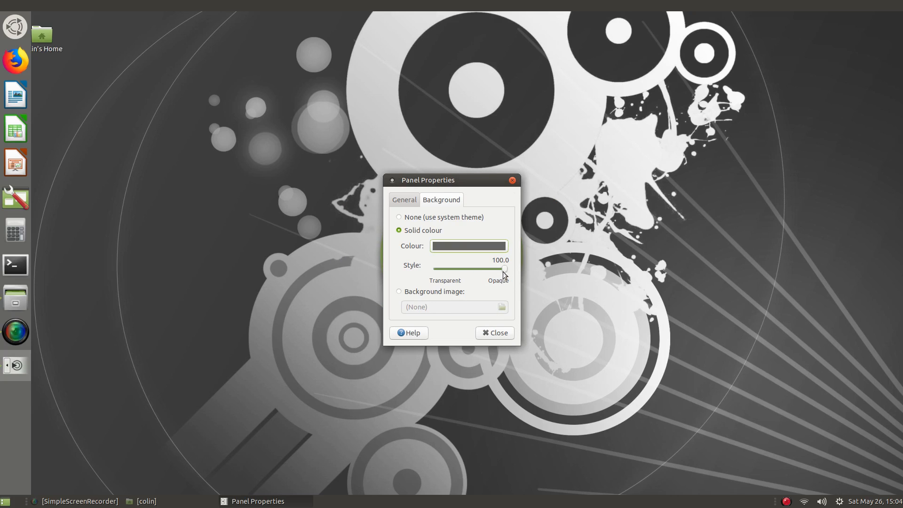
{"action": "left_click_drag", "start_coordinate": [503, 269], "coordinate": [471, 269]}
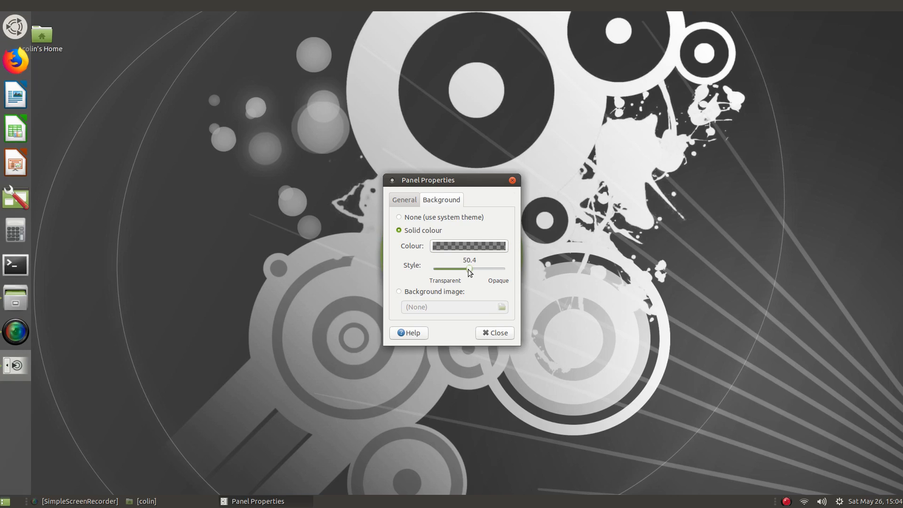
{"action": "left_click_drag", "start_coordinate": [469, 272], "coordinate": [468, 271]}
{"action": "left_click", "coordinate": [496, 332]}
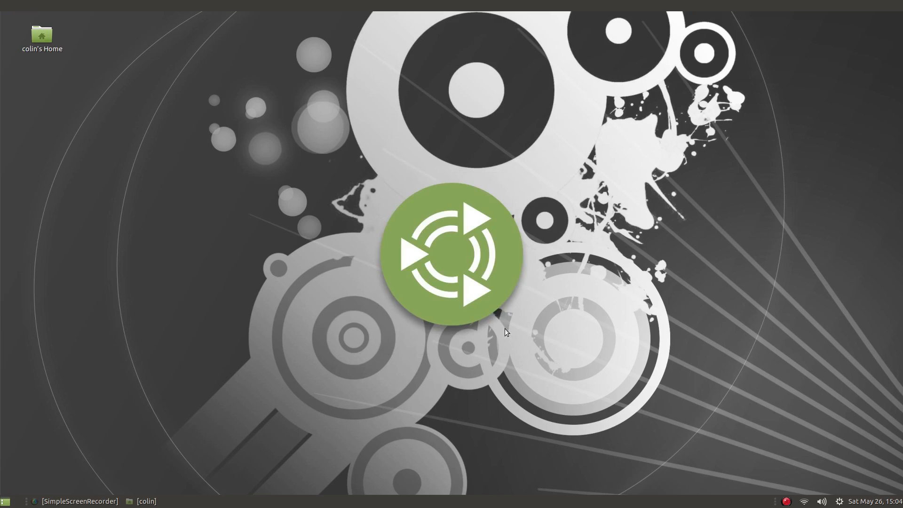
- Change the desktop background to the green patterned wallpaper with the Ubuntu MATE logo and name, and reveal the side panel
{"action": "right_click", "coordinate": [312, 229]}
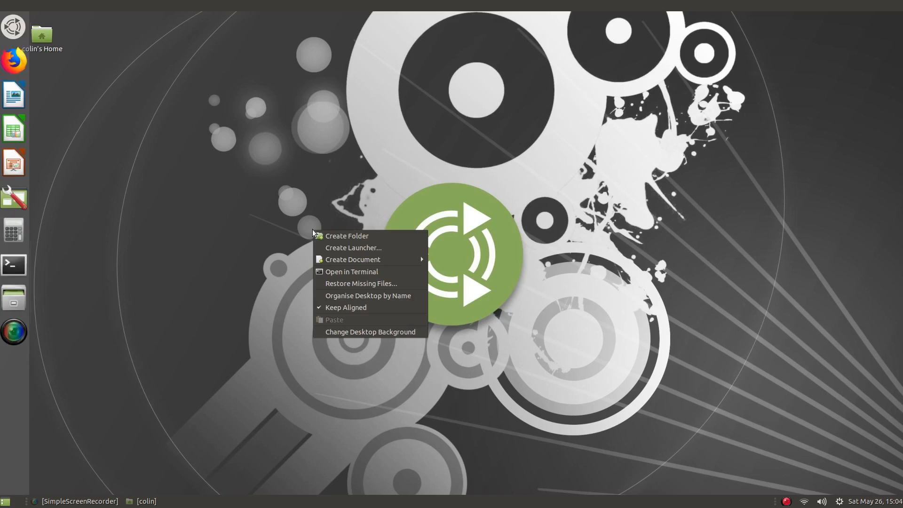
{"action": "left_click", "coordinate": [359, 329]}
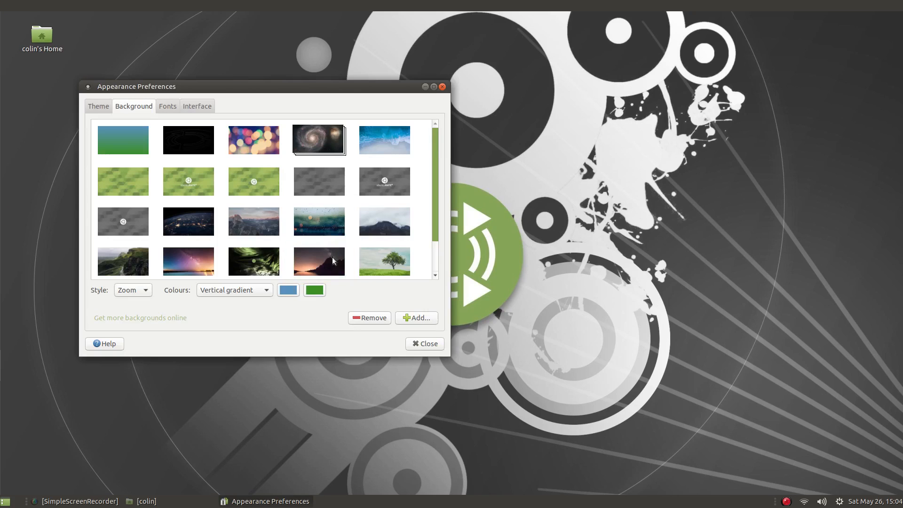
{"action": "left_click", "coordinate": [166, 185]}
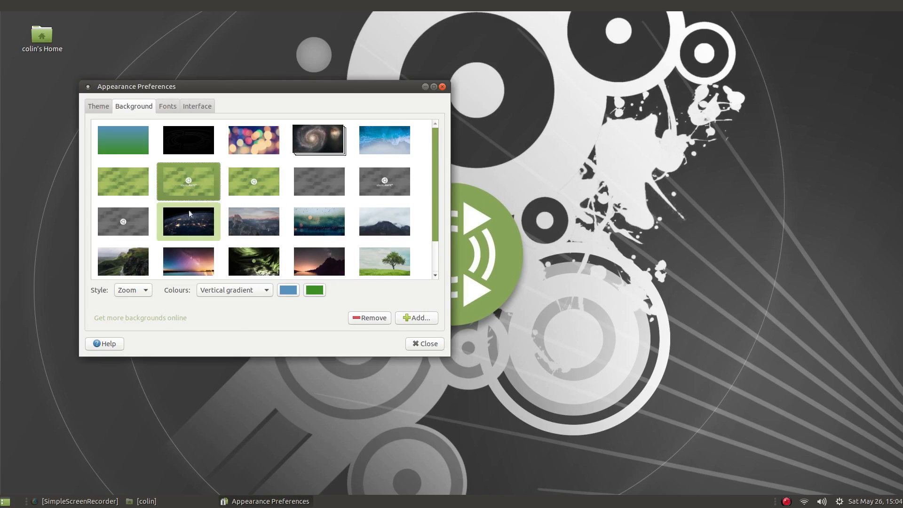
{"action": "mouse_move", "coordinate": [1, 262]}
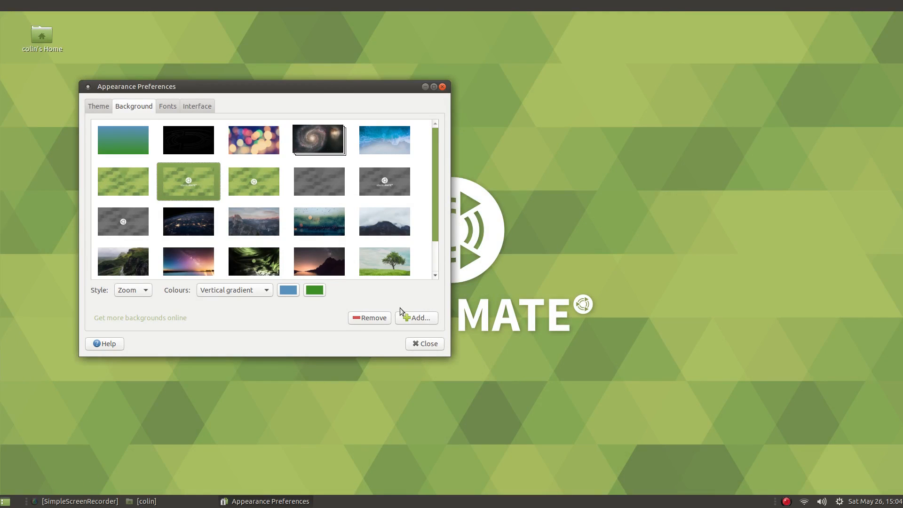
- Try the beach waves wallpaper as the desktop background and check the side panel against it
{"action": "mouse_move", "coordinate": [1, 332]}
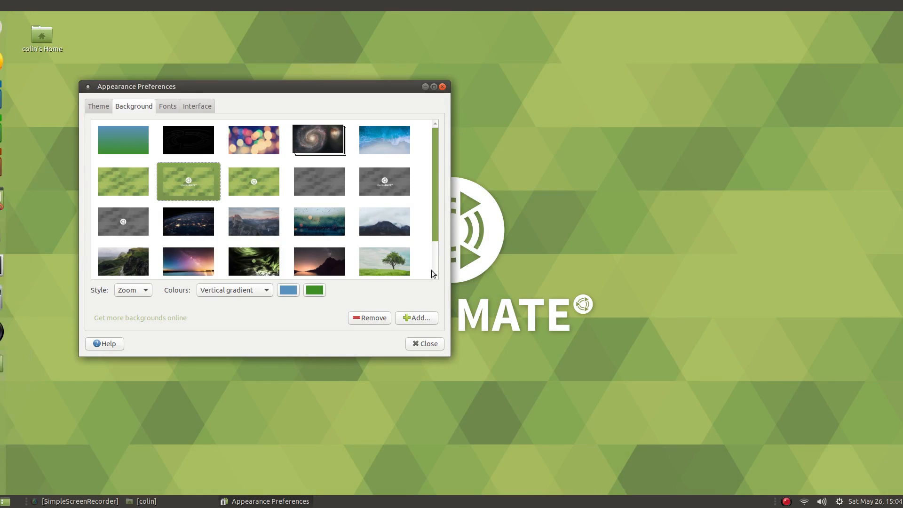
{"action": "left_click", "coordinate": [384, 151]}
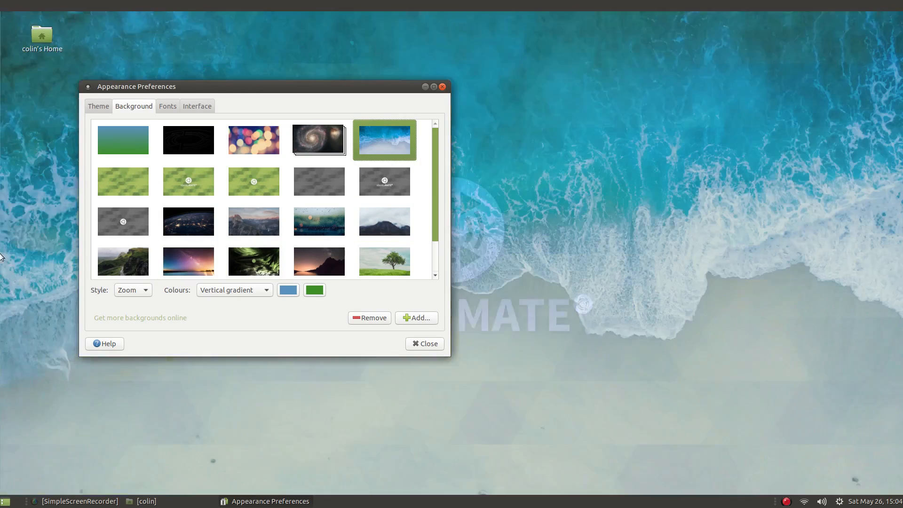
{"action": "mouse_move", "coordinate": [2, 357]}
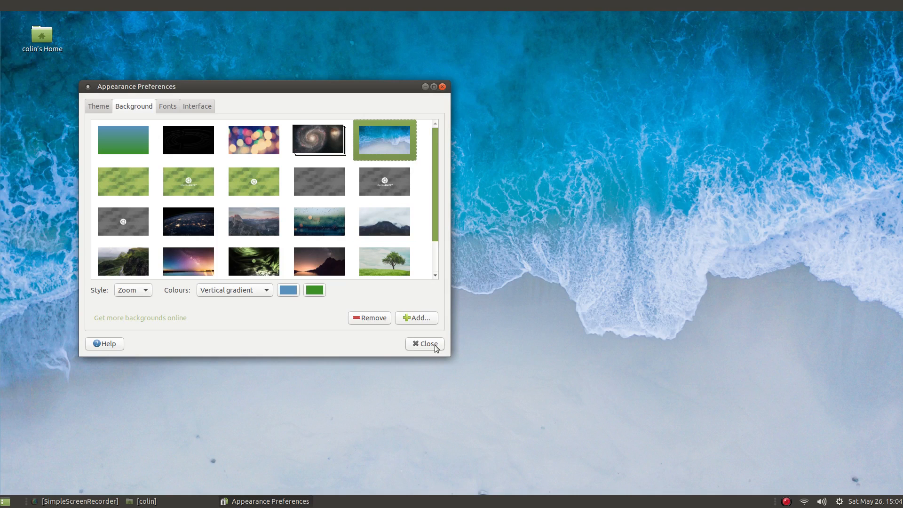
- Set the Milky Way night sky over water as the desktop background, close Appearance Preferences and reveal the side panel
{"action": "left_click", "coordinate": [188, 261]}
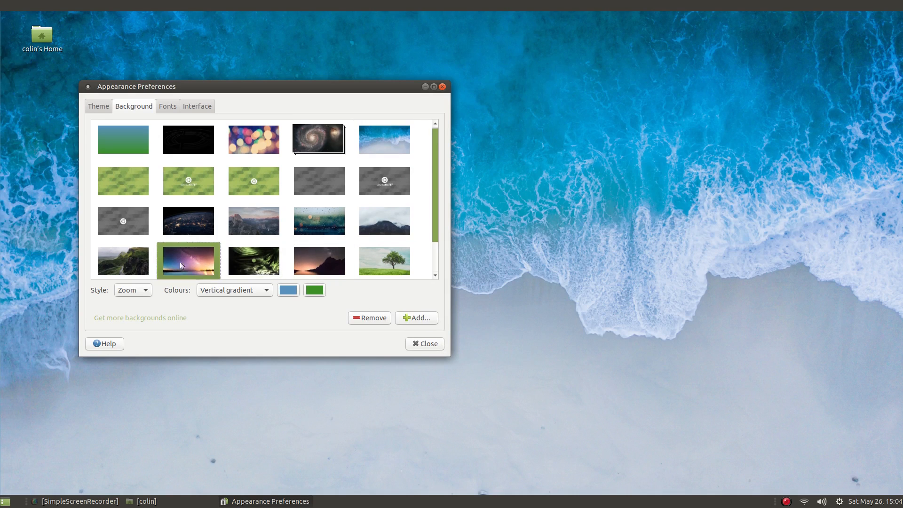
{"action": "left_click", "coordinate": [433, 345]}
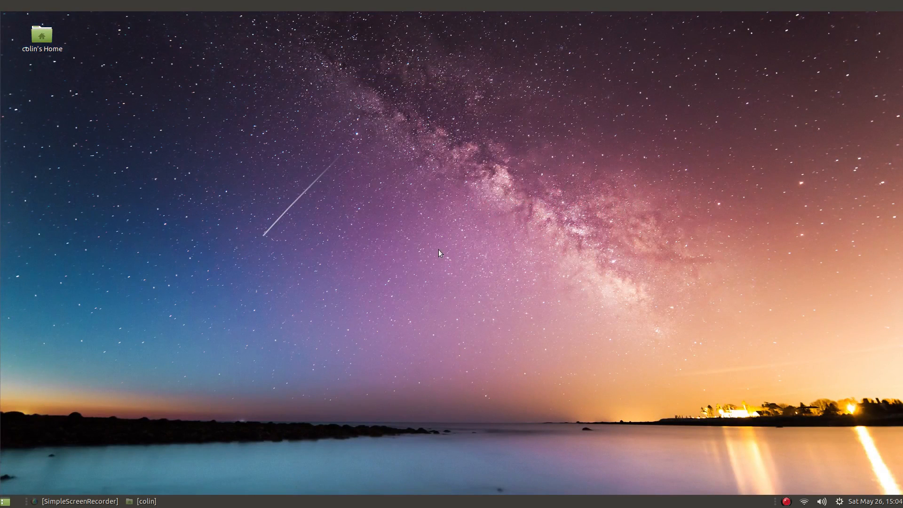
{"action": "mouse_move", "coordinate": [0, 299]}
{"action": "right_click", "coordinate": [28, 502]}
{"action": "left_click", "coordinate": [204, 380]}
{"action": "mouse_move", "coordinate": [2, 54]}
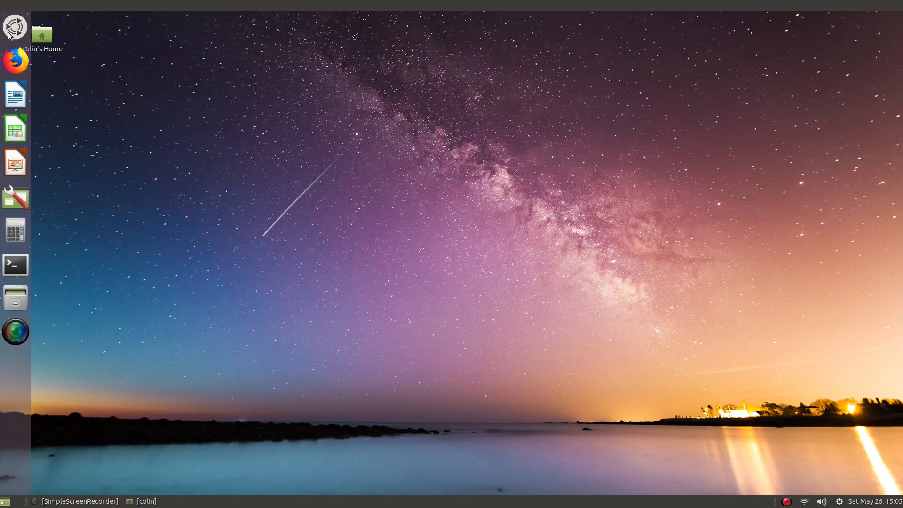
{"action": "right_click", "coordinate": [14, 27]}
{"action": "left_click", "coordinate": [215, 100]}
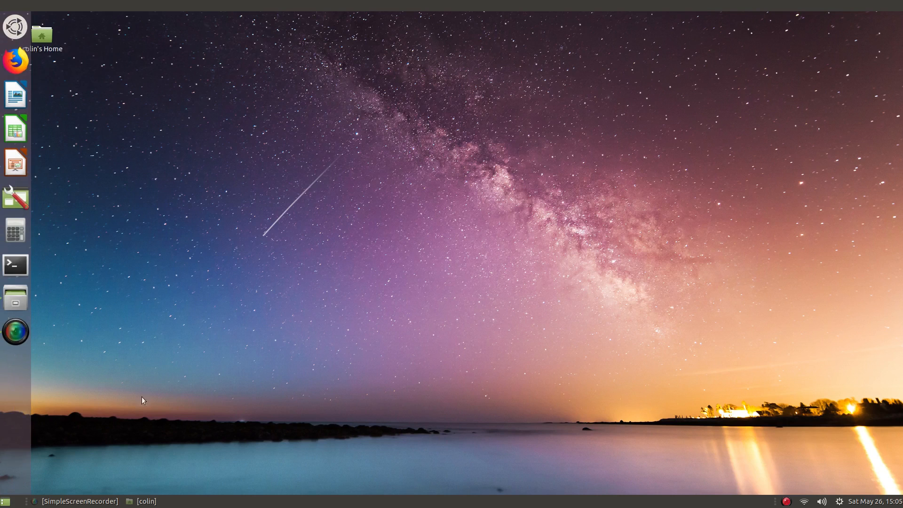
- Move the window list in the bottom panel up against the show desktop button and lock it to the panel
{"action": "right_click", "coordinate": [28, 503]}
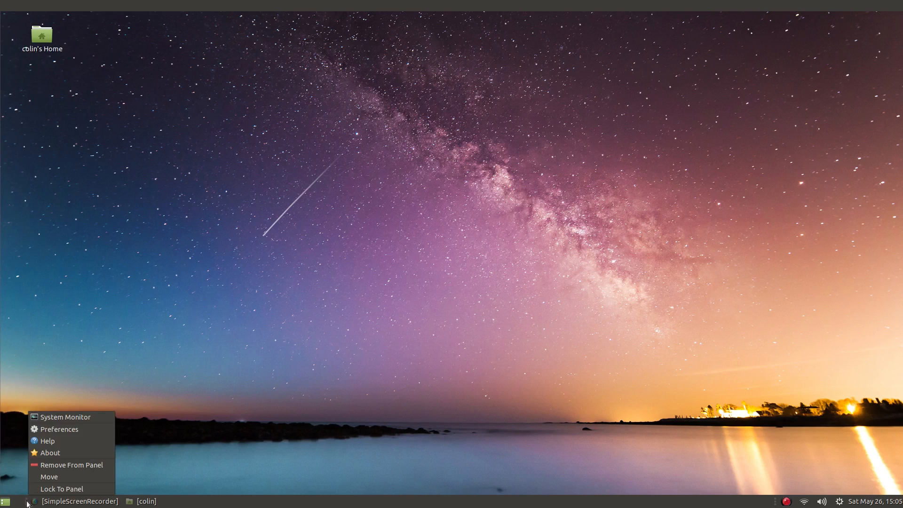
{"action": "left_click", "coordinate": [44, 477]}
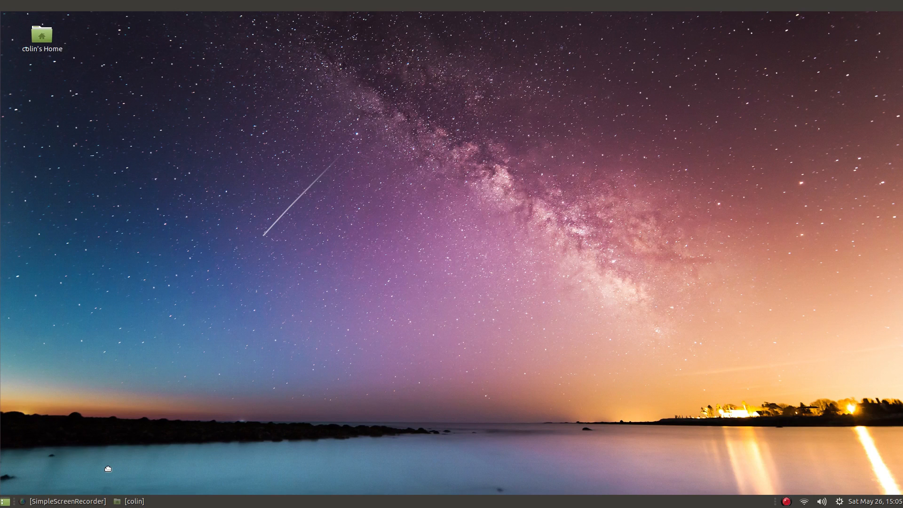
{"action": "right_click", "coordinate": [21, 501]}
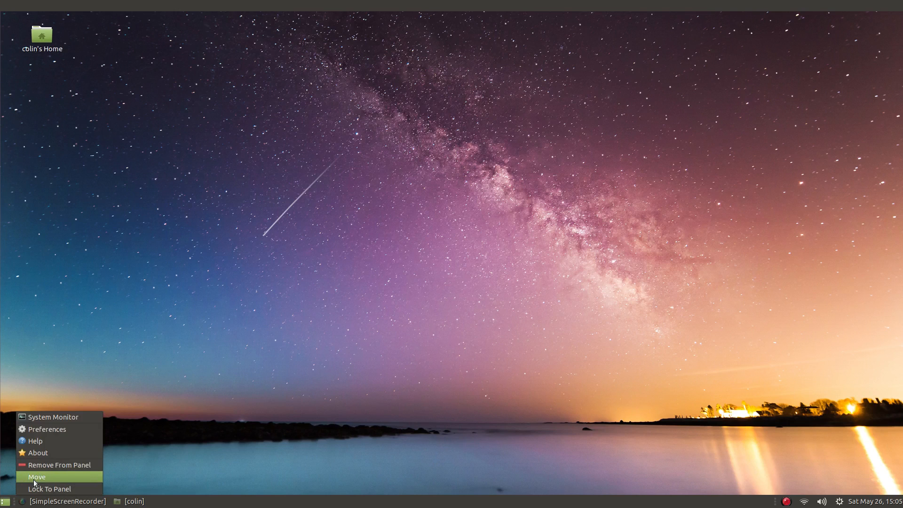
{"action": "left_click", "coordinate": [55, 489]}
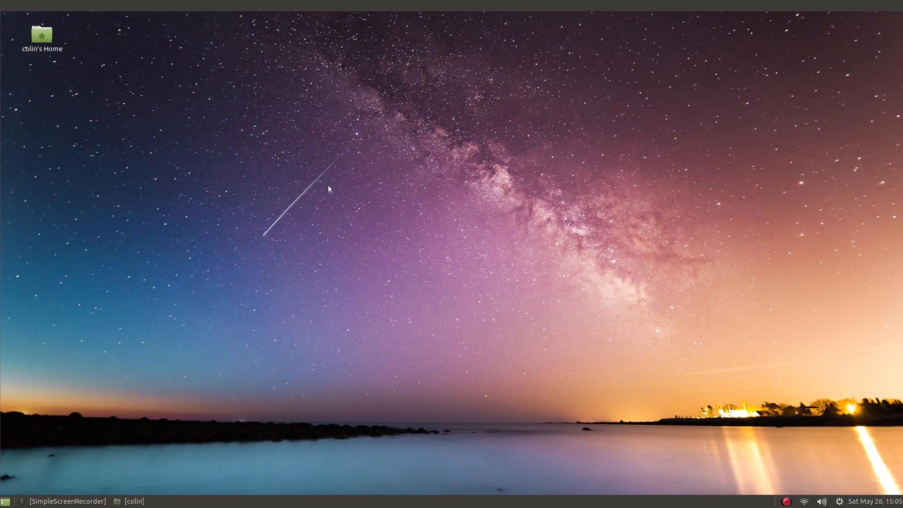
- Delete the empty top panel and reveal the autohiding side panel
{"action": "right_click", "coordinate": [301, 8]}
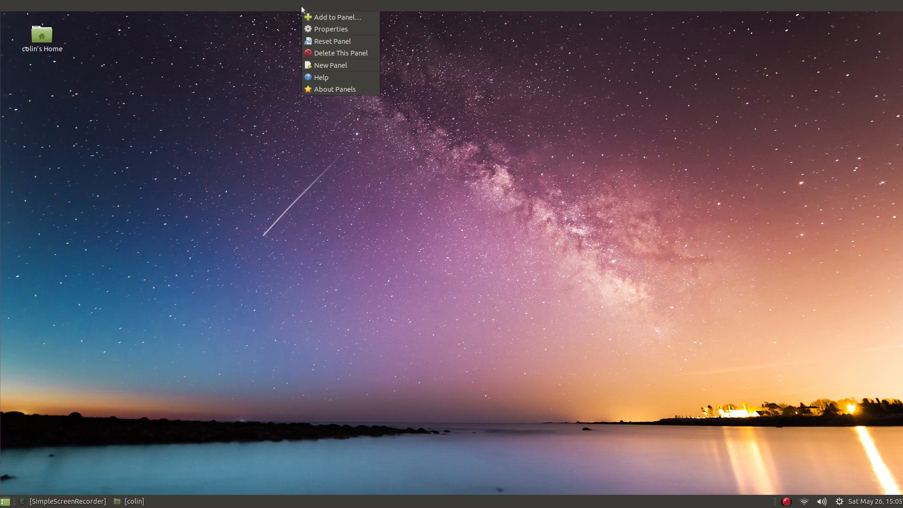
{"action": "left_click", "coordinate": [344, 53]}
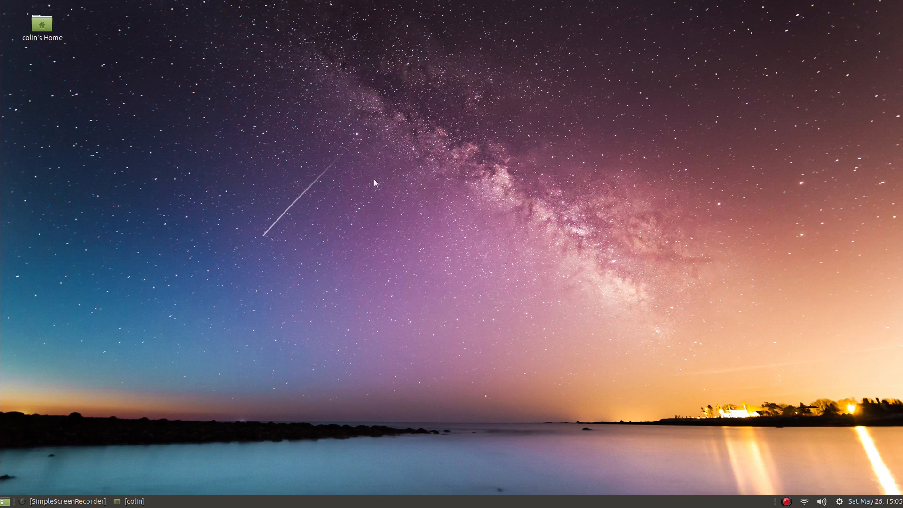
{"action": "mouse_move", "coordinate": [1, 143]}
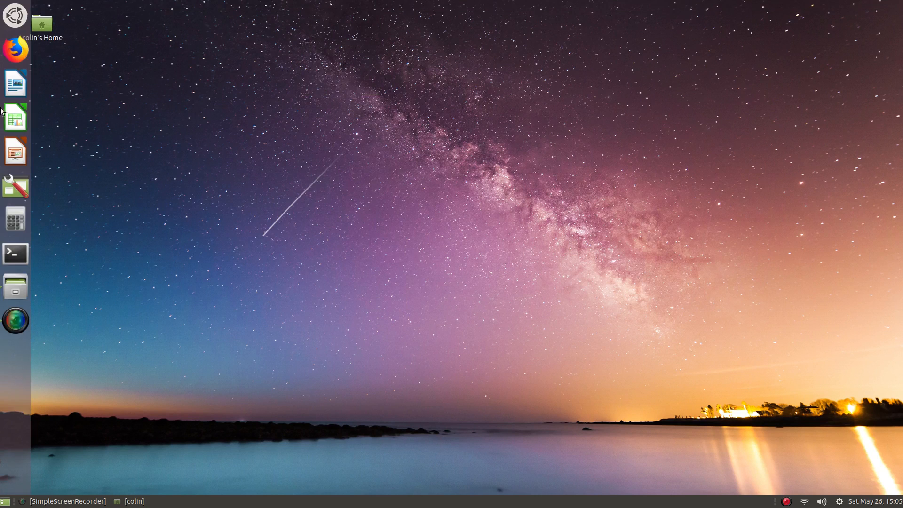
- Open the Pictures folder from Places in the application menu and test its entries in the window list and dock
{"action": "left_click", "coordinate": [15, 21]}
{"action": "left_click", "coordinate": [15, 19]}
{"action": "left_click", "coordinate": [15, 22]}
{"action": "left_click", "coordinate": [343, 42]}
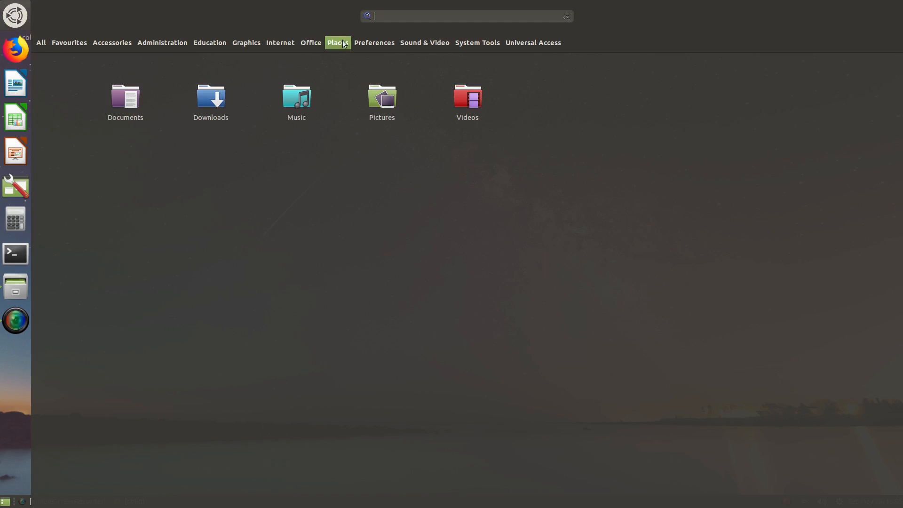
{"action": "left_click", "coordinate": [381, 99]}
{"action": "left_click", "coordinate": [246, 501]}
{"action": "left_click", "coordinate": [247, 501]}
{"action": "left_click", "coordinate": [16, 355]}
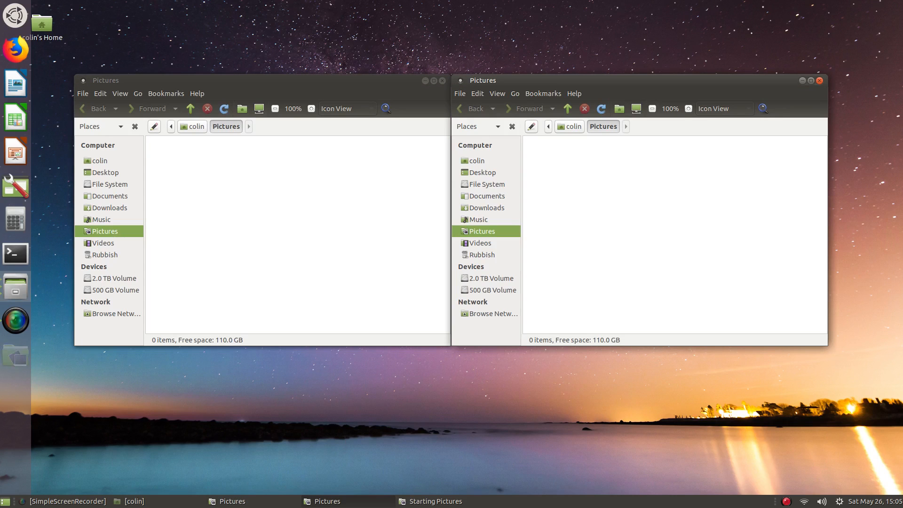
- Close both Pictures windows, testing the remaining window's entry in the window list in between
{"action": "left_click", "coordinate": [442, 81]}
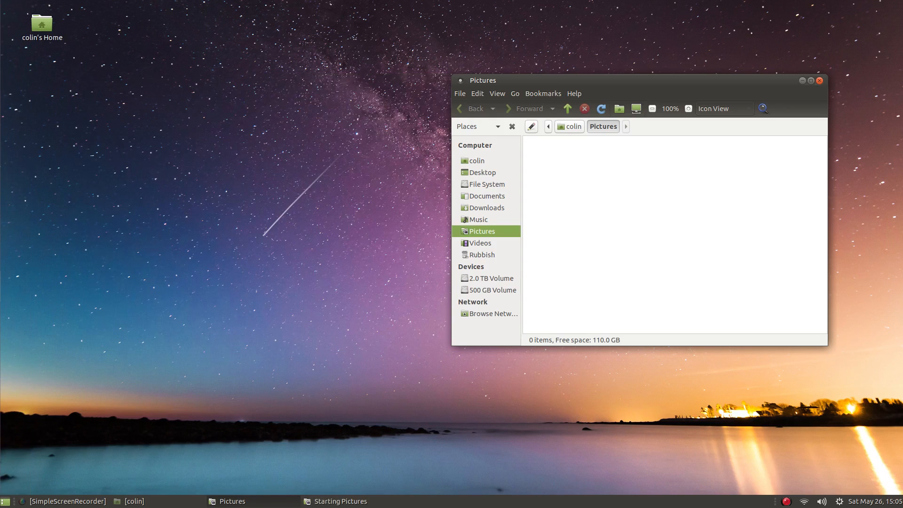
{"action": "left_click", "coordinate": [254, 501]}
{"action": "left_click", "coordinate": [254, 501]}
{"action": "left_click", "coordinate": [254, 502]}
{"action": "left_click", "coordinate": [254, 502]}
{"action": "left_click", "coordinate": [819, 80]}
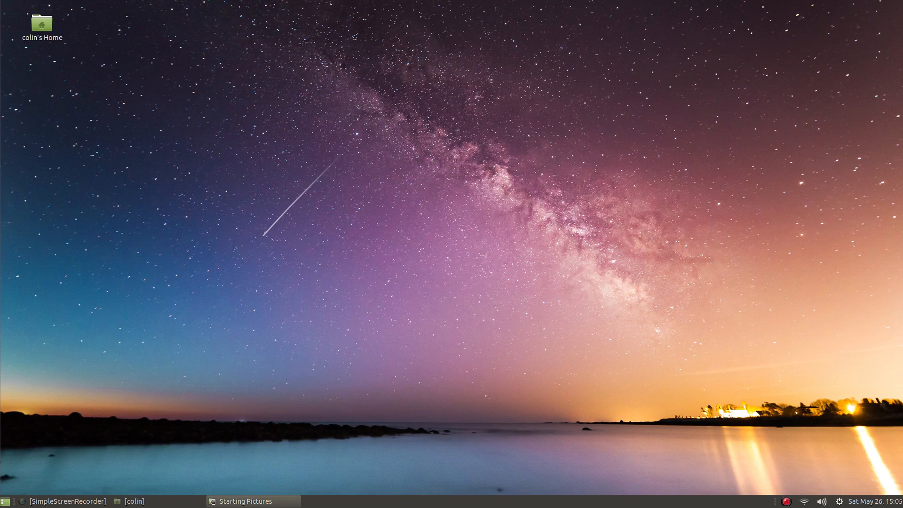
- Open MATE Tweak from the Favourites in the application menu and show its Panel settings
{"action": "mouse_move", "coordinate": [4, 209]}
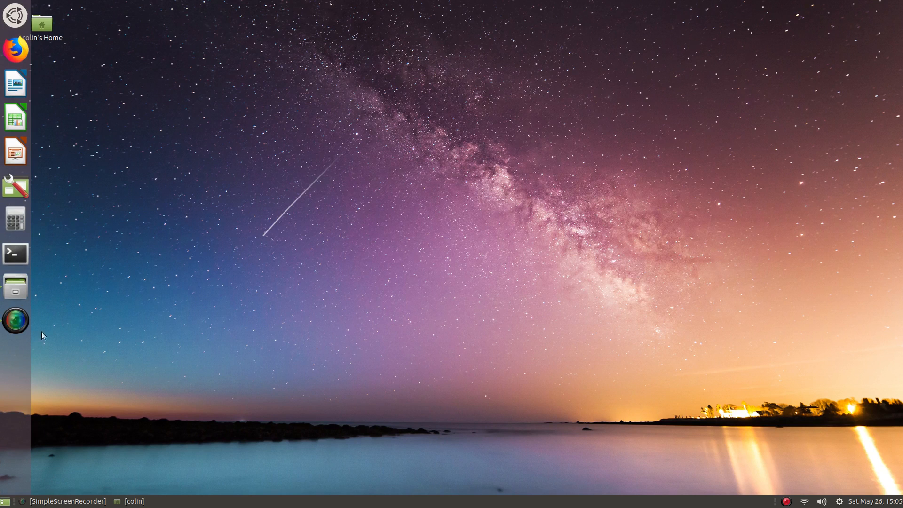
{"action": "left_click", "coordinate": [16, 19]}
{"action": "left_click", "coordinate": [66, 45]}
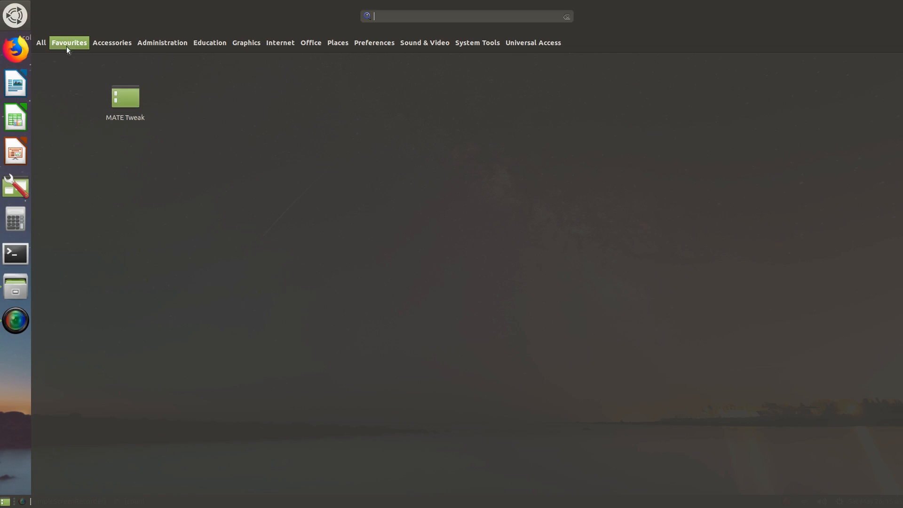
{"action": "left_click", "coordinate": [104, 87]}
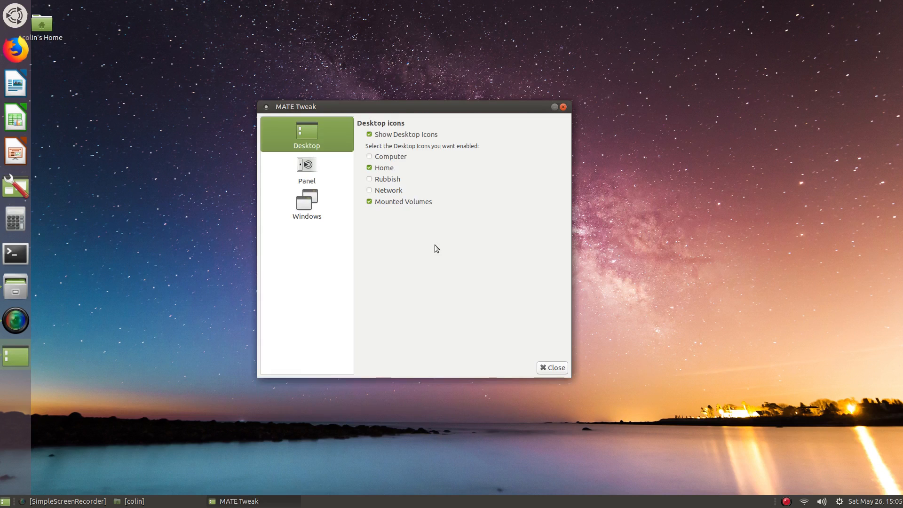
{"action": "left_click", "coordinate": [325, 171]}
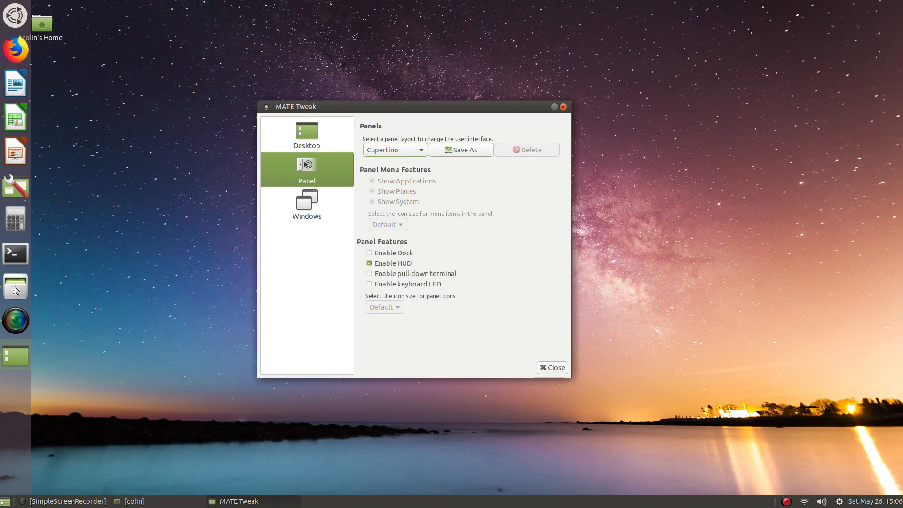
- Maximise the home folder window to check the side panel over it, then restore its size and minimise it
{"action": "left_click", "coordinate": [151, 503]}
{"action": "double_click", "coordinate": [394, 104]}
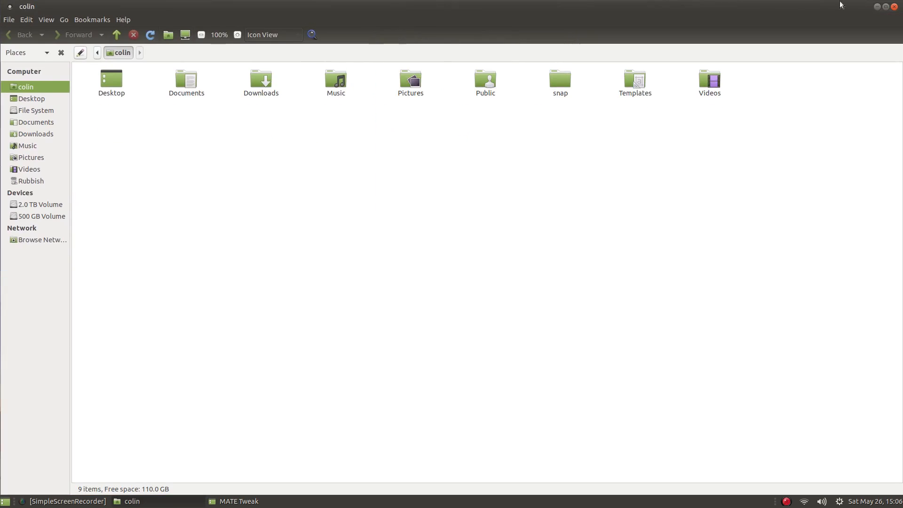
{"action": "mouse_move", "coordinate": [32, 23]}
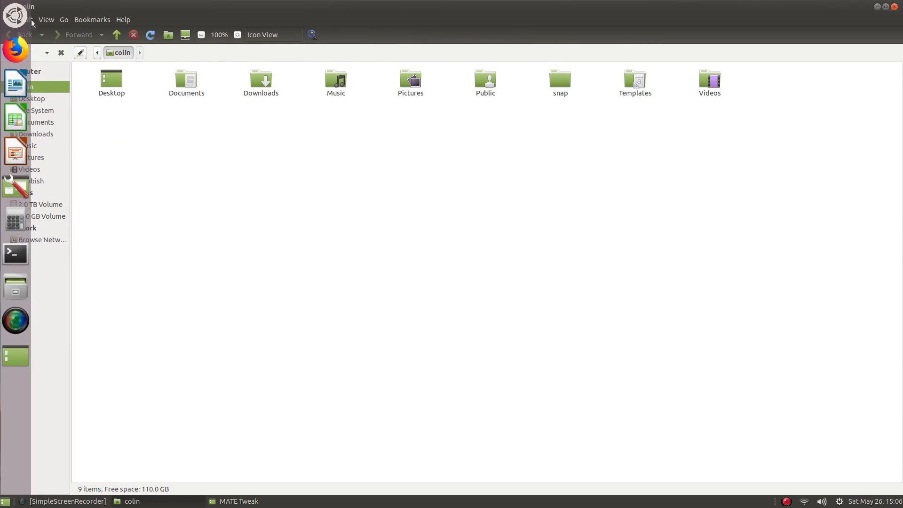
{"action": "left_click", "coordinate": [94, 21]}
{"action": "left_click", "coordinate": [142, 1]}
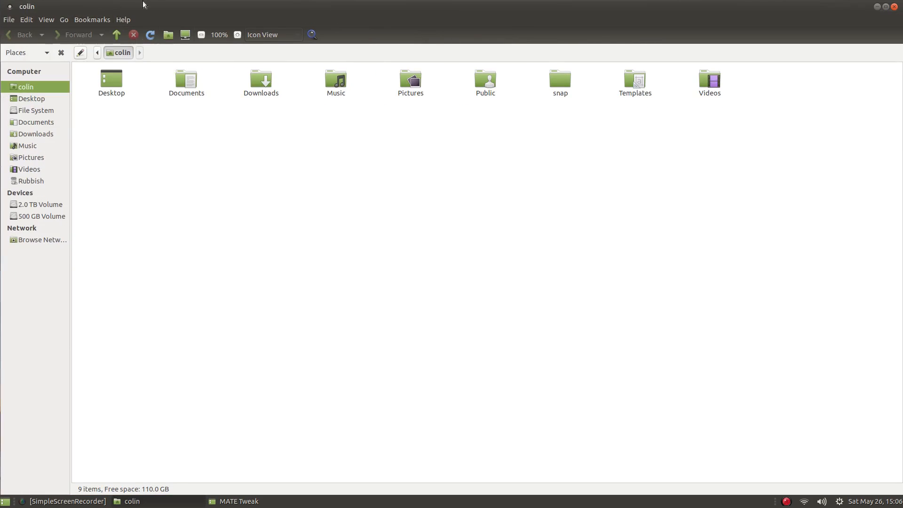
{"action": "left_click", "coordinate": [885, 7]}
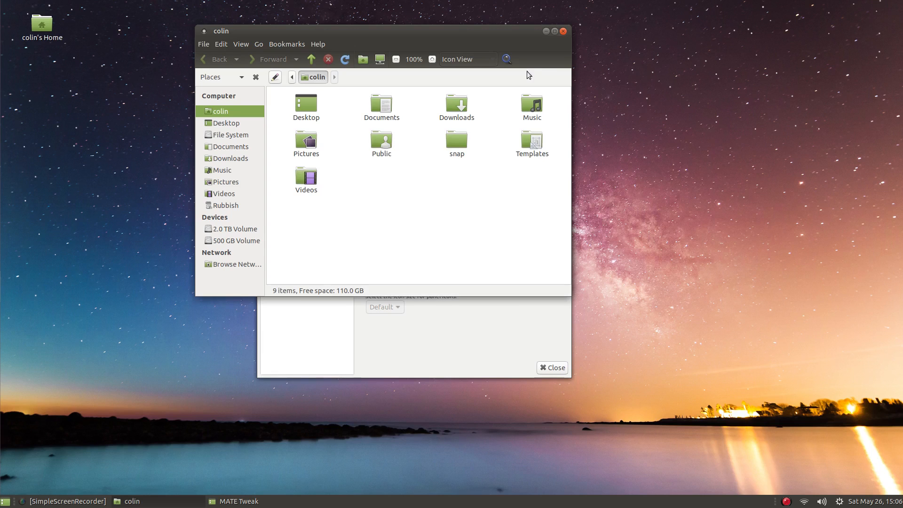
{"action": "left_click", "coordinate": [545, 31]}
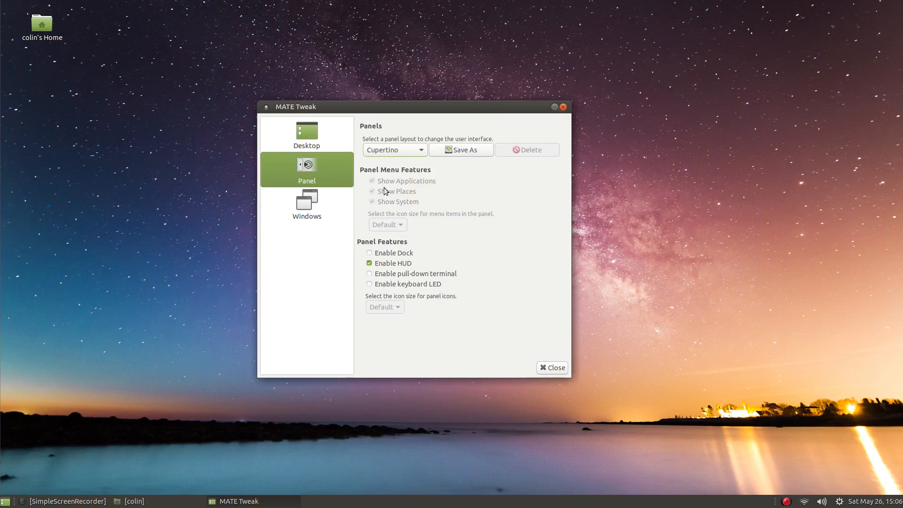
- Save the current panel layout as "my-mutiny"
{"action": "left_click", "coordinate": [467, 153]}
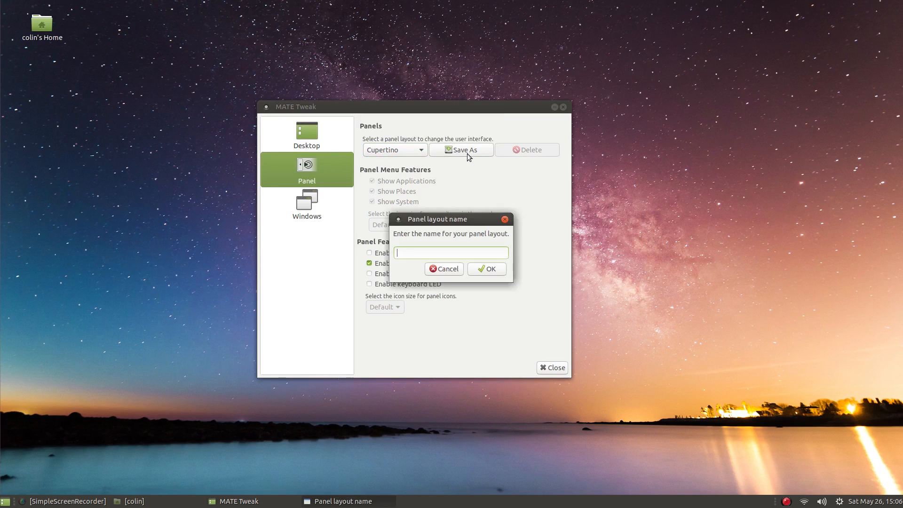
{"action": "type", "text": "my-mutiny"}
{"action": "left_click", "coordinate": [489, 271]}
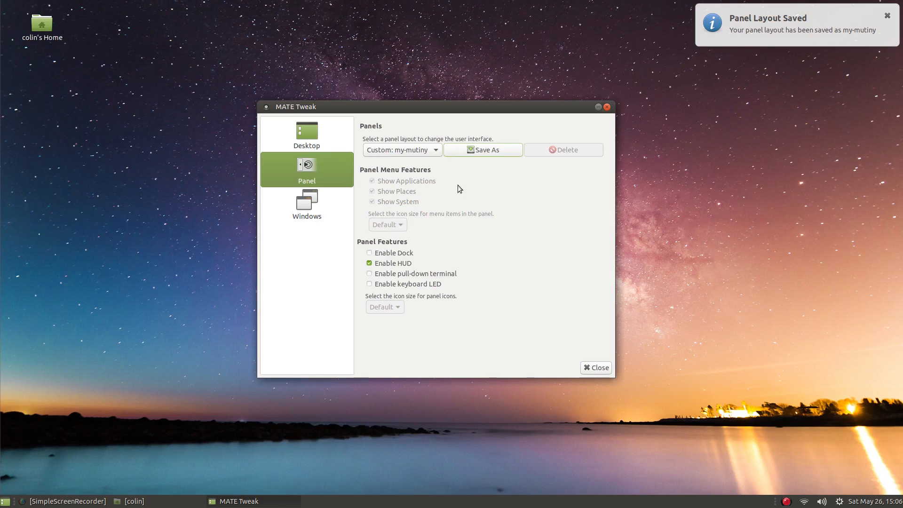
- Switch the panel layout to Familiar, confirm replacing the current configuration, and close MATE Tweak
{"action": "left_click", "coordinate": [414, 152]}
{"action": "left_click", "coordinate": [382, 189]}
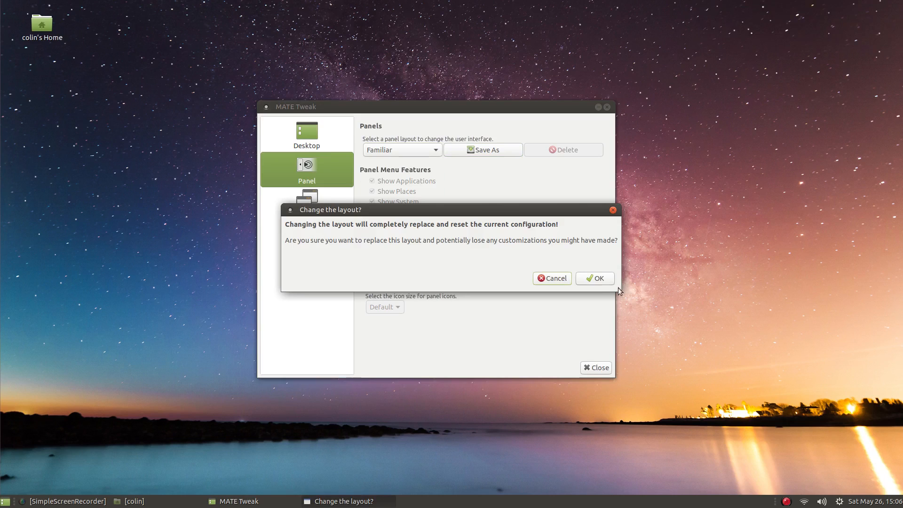
{"action": "left_click", "coordinate": [595, 278]}
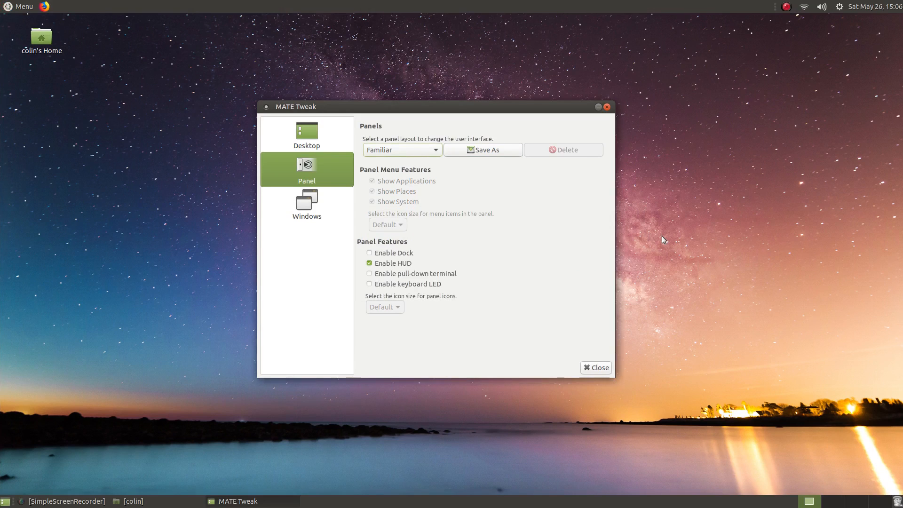
{"action": "left_click", "coordinate": [596, 367]}
- Reopen MATE Tweak from the Favourites in the Familiar layout's application menu
{"action": "left_click", "coordinate": [7, 6]}
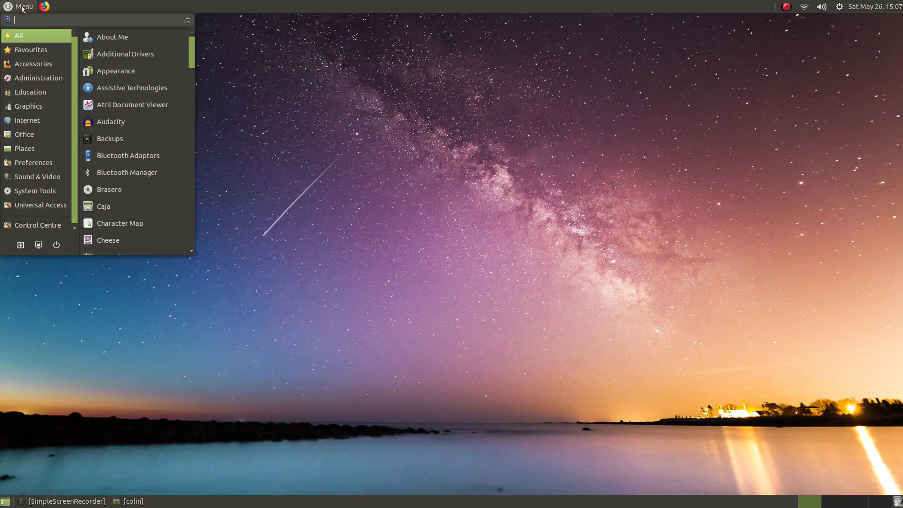
{"action": "left_click", "coordinate": [21, 8]}
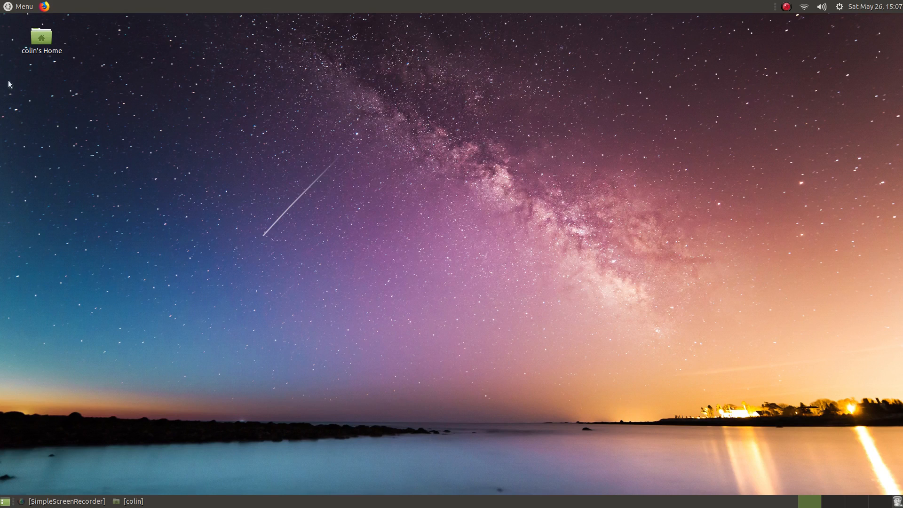
{"action": "left_click", "coordinate": [13, 5]}
{"action": "mouse_move", "coordinate": [30, 50]}
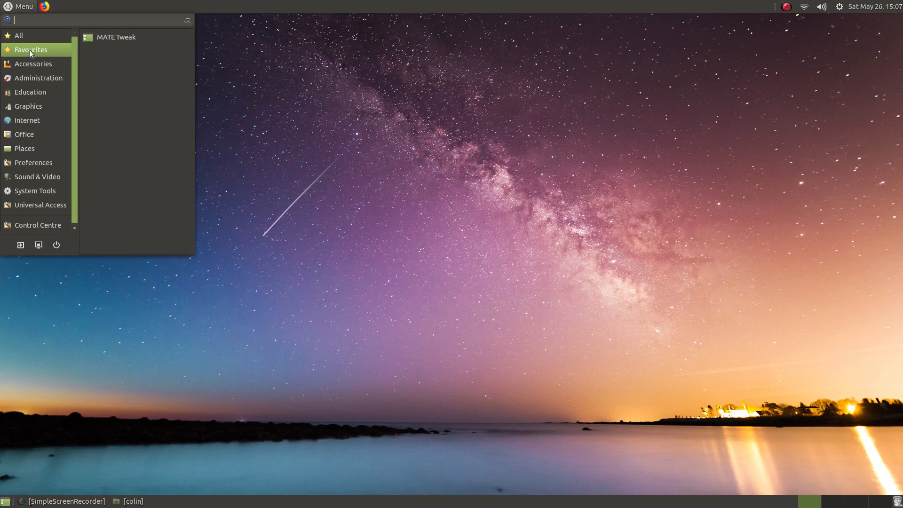
{"action": "left_click", "coordinate": [106, 39]}
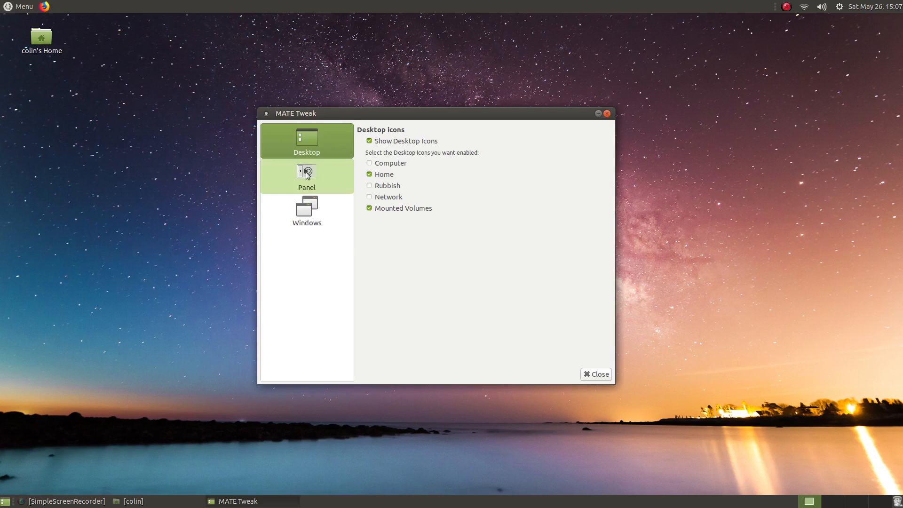
- Switch the panel layout to "Custom: my-mutiny" and confirm replacing the current configuration
{"action": "left_click", "coordinate": [307, 176]}
{"action": "left_click", "coordinate": [433, 161]}
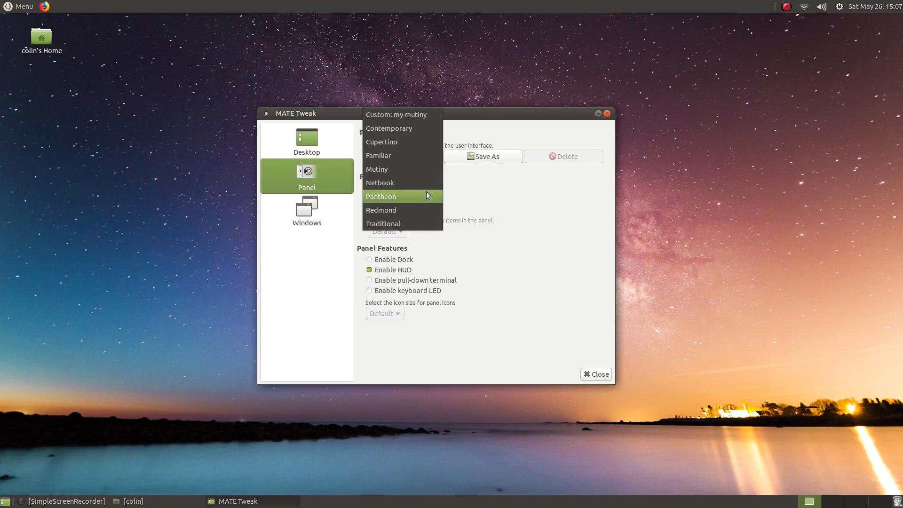
{"action": "left_click", "coordinate": [416, 118]}
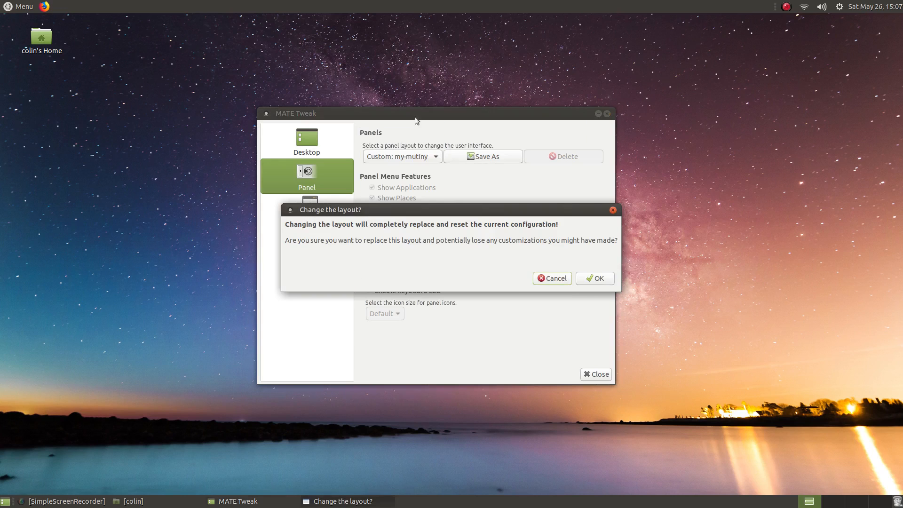
{"action": "left_click", "coordinate": [594, 278]}
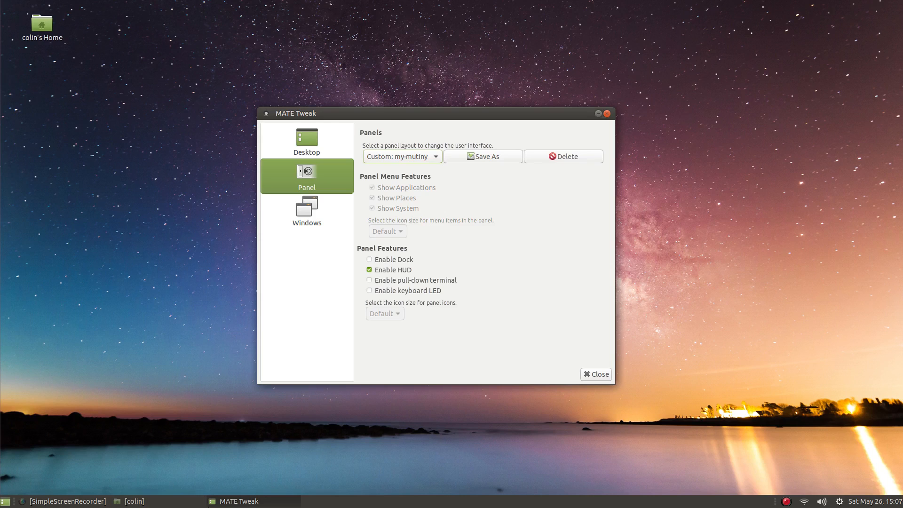
- Restore the minimised home folder window, move it aside, and bring MATE Tweak back to the front
{"action": "left_click", "coordinate": [129, 500]}
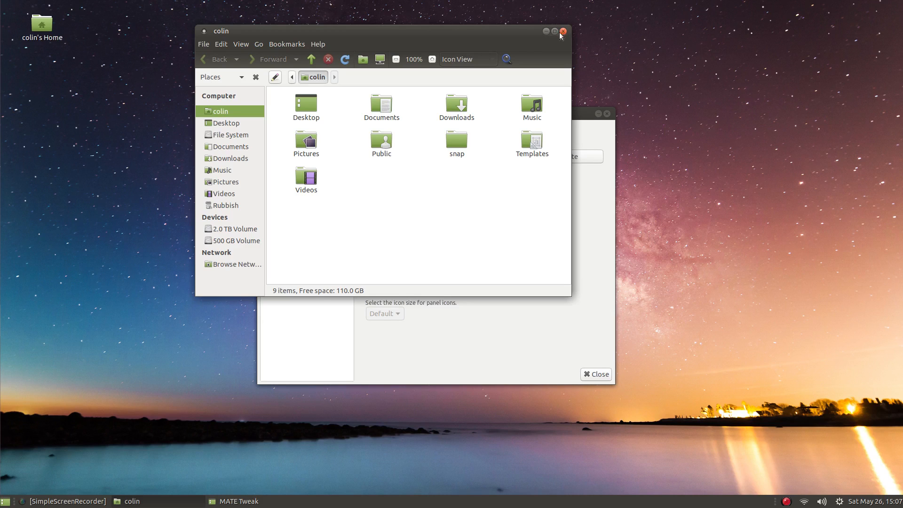
{"action": "left_click_drag", "start_coordinate": [376, 34], "coordinate": [305, 62]}
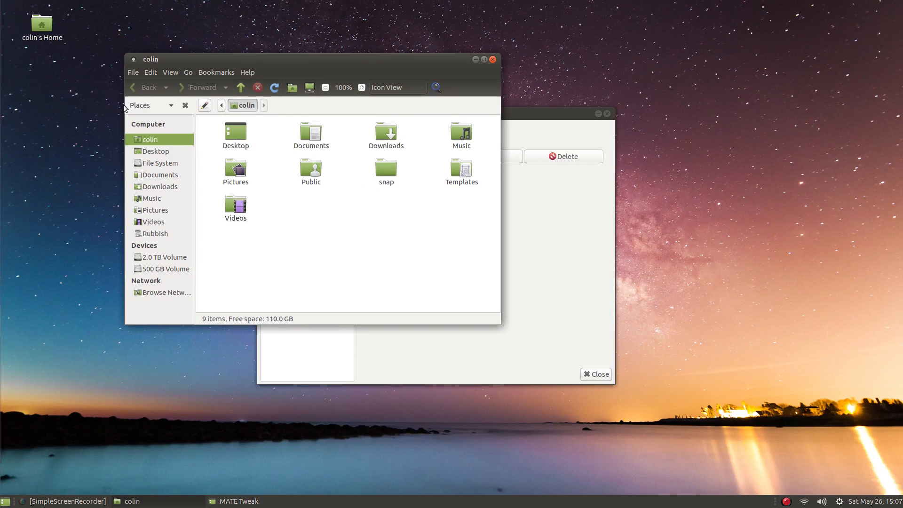
{"action": "left_click", "coordinate": [539, 228]}
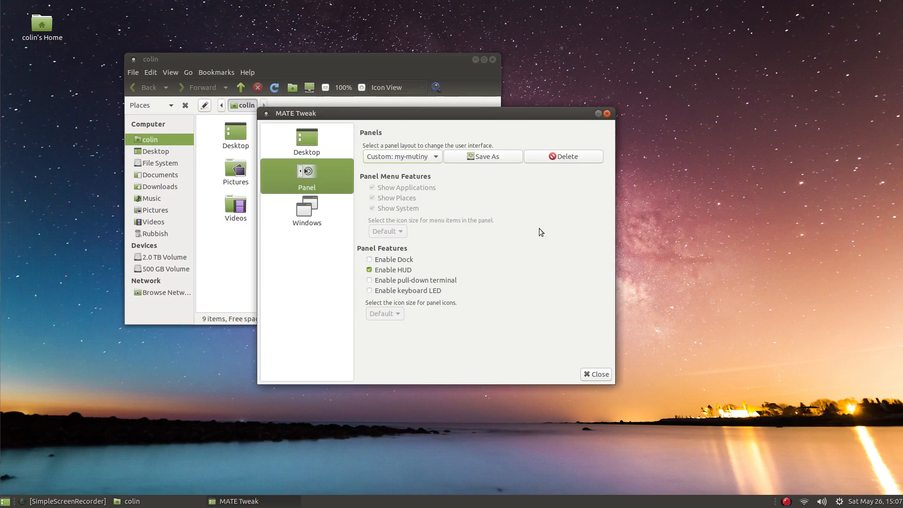
- Try the Left window control placement in MATE Tweak's window settings, then set it back to Right
{"action": "left_click", "coordinate": [339, 221]}
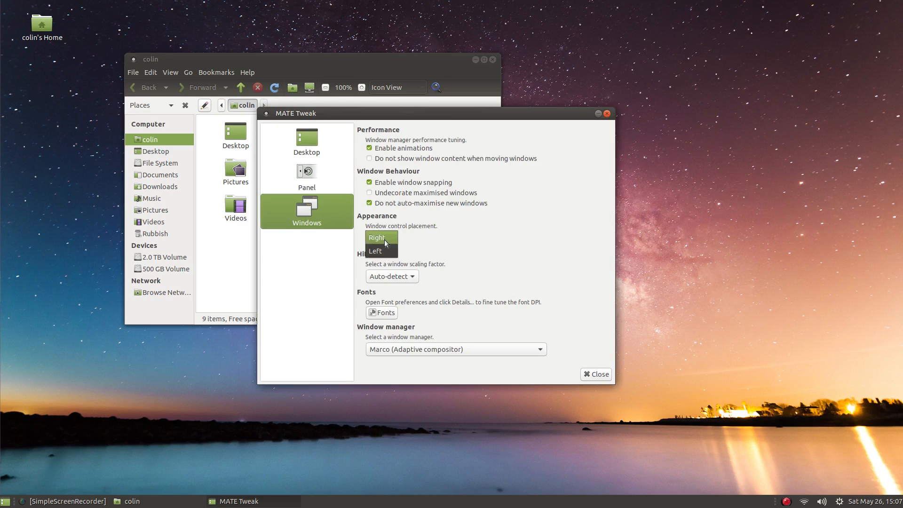
{"action": "left_click", "coordinate": [383, 254]}
{"action": "left_click", "coordinate": [381, 238]}
{"action": "left_click", "coordinate": [379, 227]}
- Close MATE Tweak and the home folder window
{"action": "left_click", "coordinate": [596, 374]}
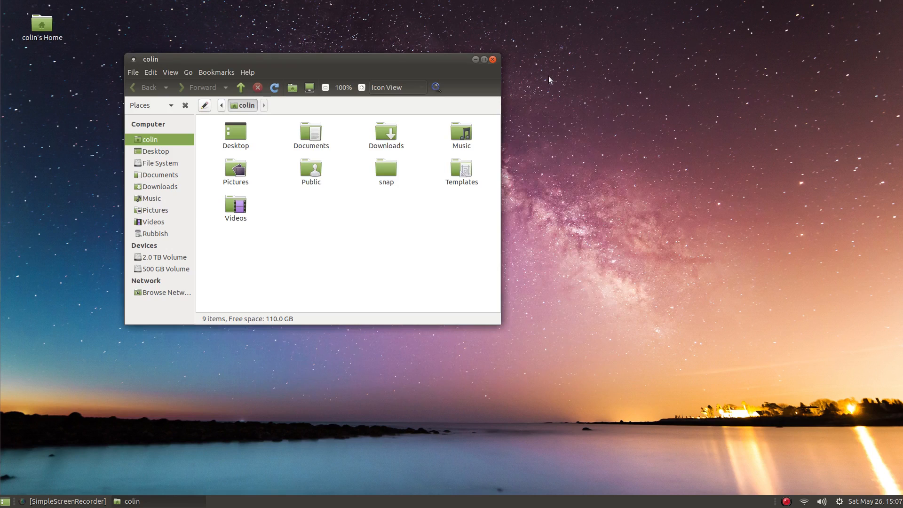
{"action": "left_click", "coordinate": [492, 59]}
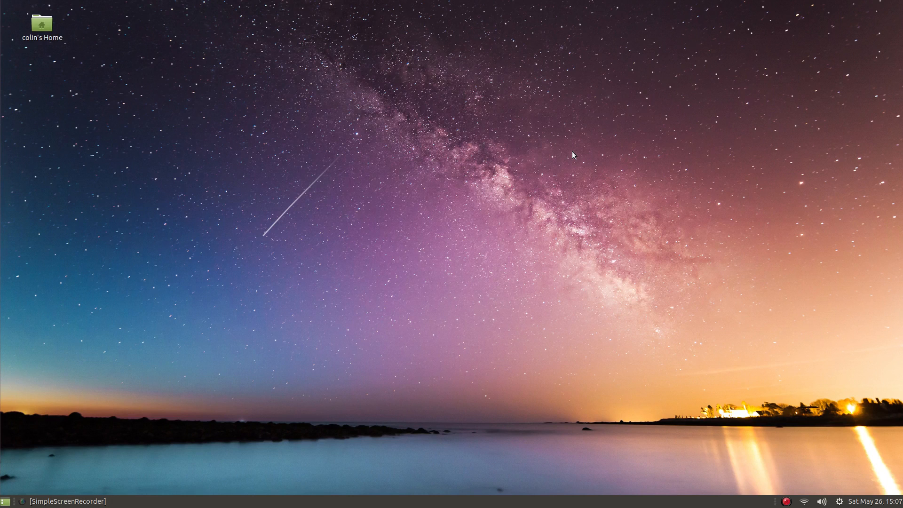
- Reveal the autohiding side panel, review its general properties, and close them
{"action": "mouse_move", "coordinate": [2, 150]}
{"action": "mouse_move", "coordinate": [1, 219]}
{"action": "mouse_move", "coordinate": [1, 43]}
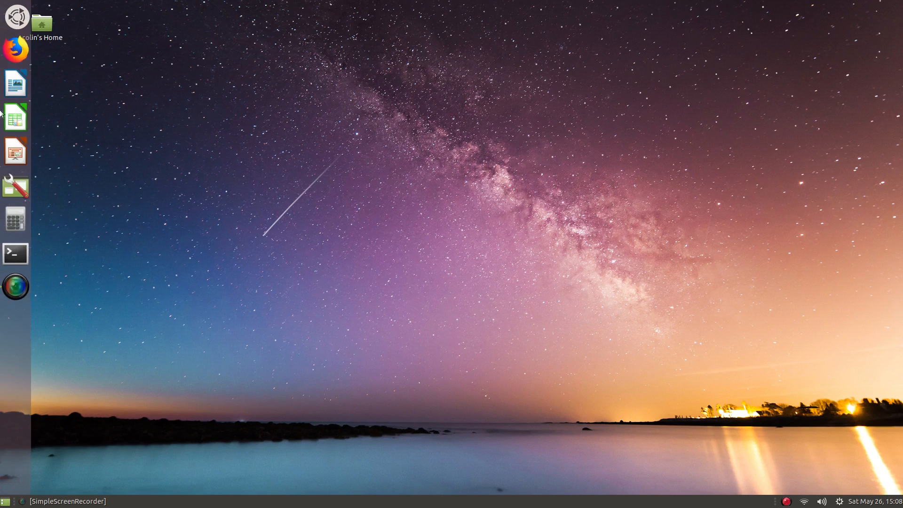
{"action": "right_click", "coordinate": [14, 491]}
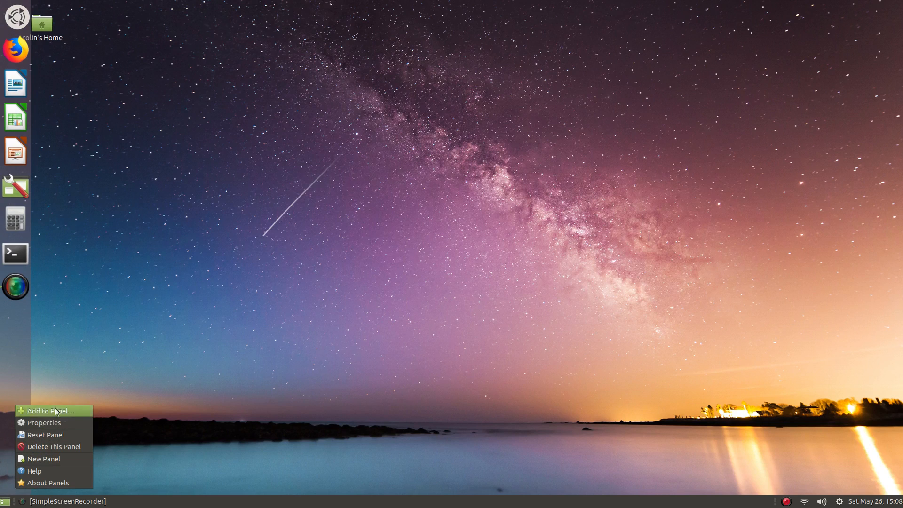
{"action": "left_click", "coordinate": [38, 422]}
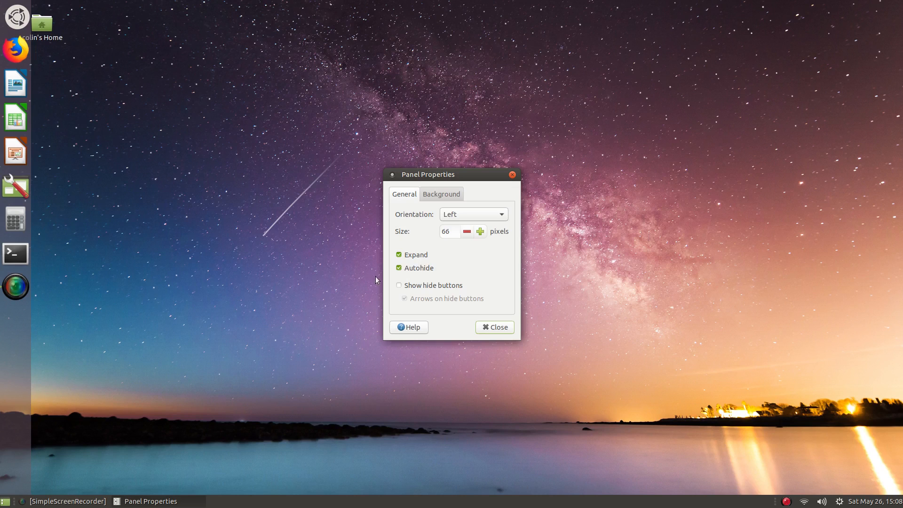
{"action": "left_click", "coordinate": [495, 327]}
- Test the application menu on the autohiding side panel by opening and closing it twice
{"action": "mouse_move", "coordinate": [1, 444]}
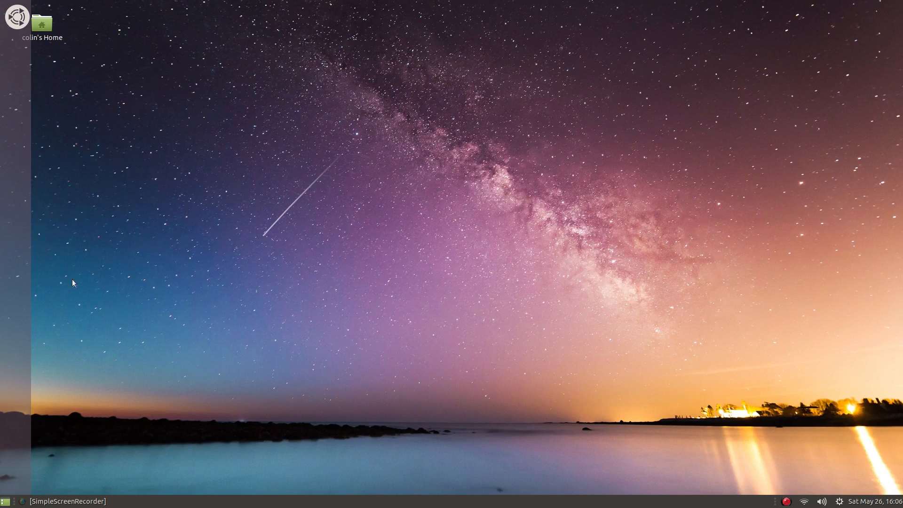
{"action": "left_click", "coordinate": [19, 17]}
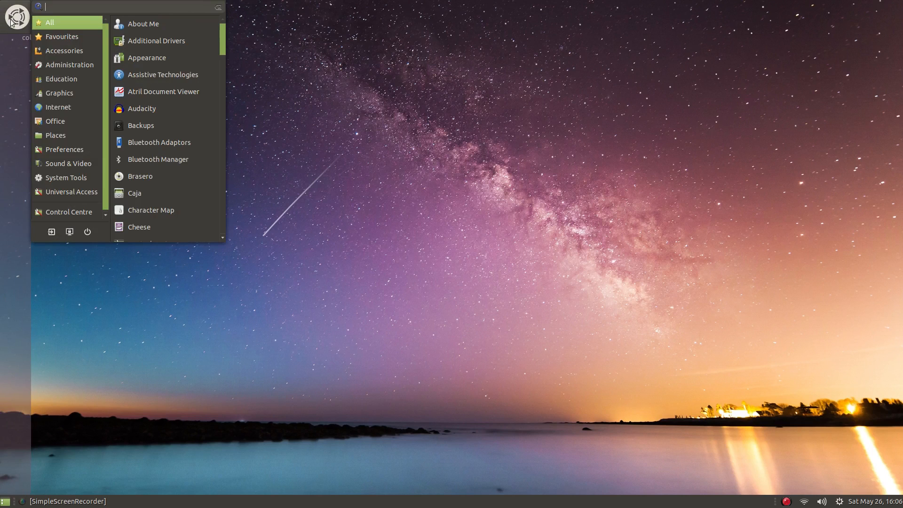
{"action": "left_click", "coordinate": [16, 23]}
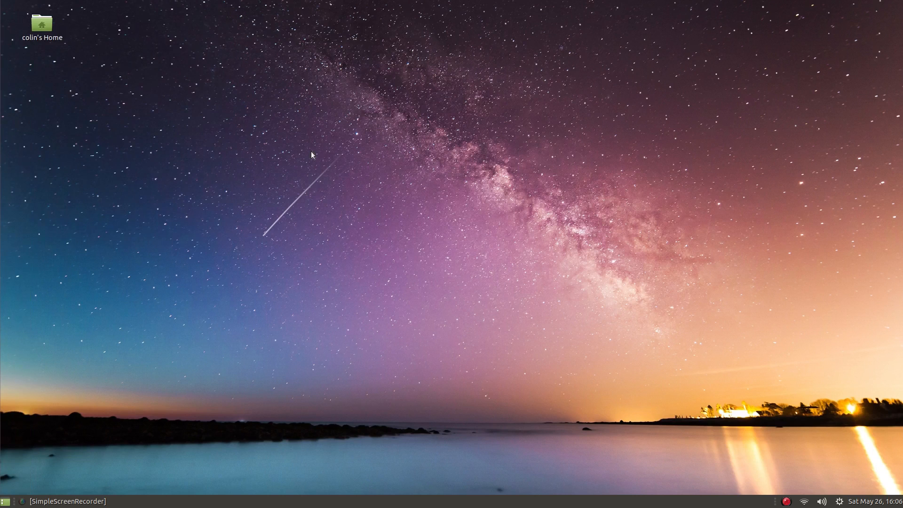
{"action": "mouse_move", "coordinate": [1, 59]}
{"action": "left_click", "coordinate": [10, 22]}
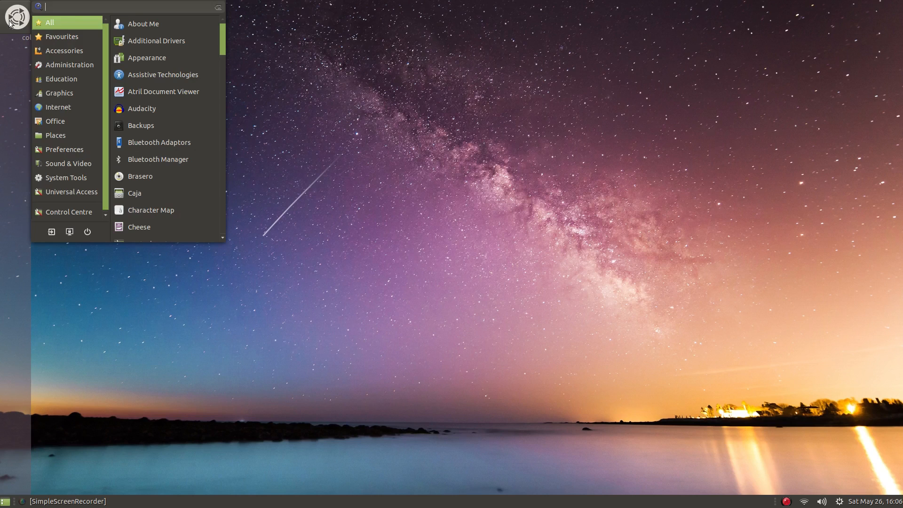
{"action": "left_click", "coordinate": [23, 24]}
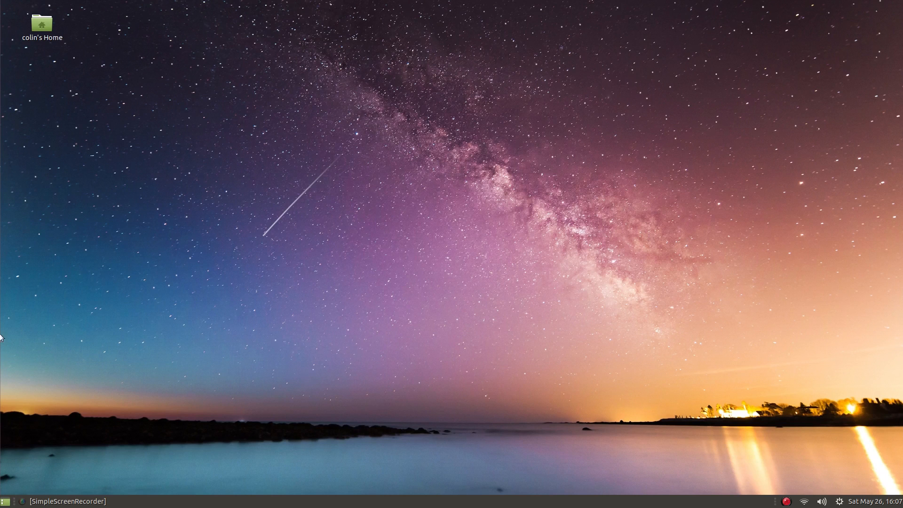
- Search the application menu for "dcon" and dismiss the menu
{"action": "left_click", "coordinate": [11, 15]}
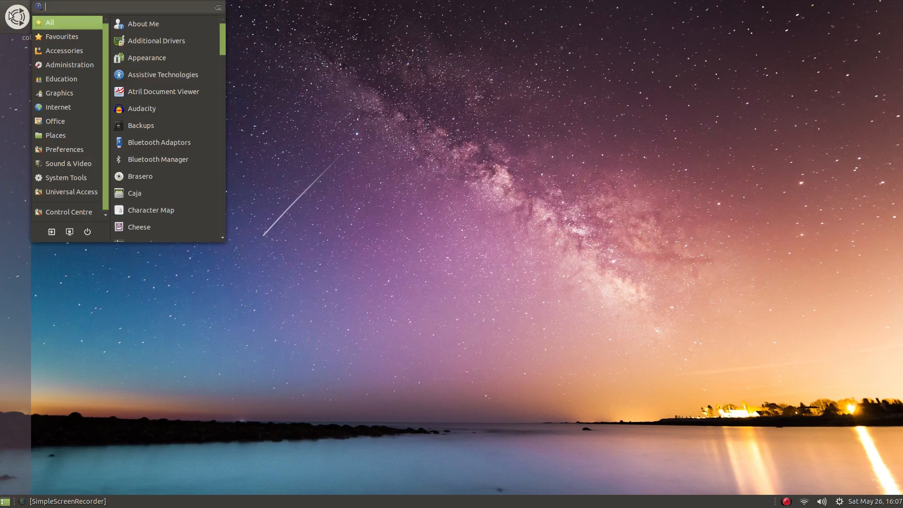
{"action": "type", "text": "d"}
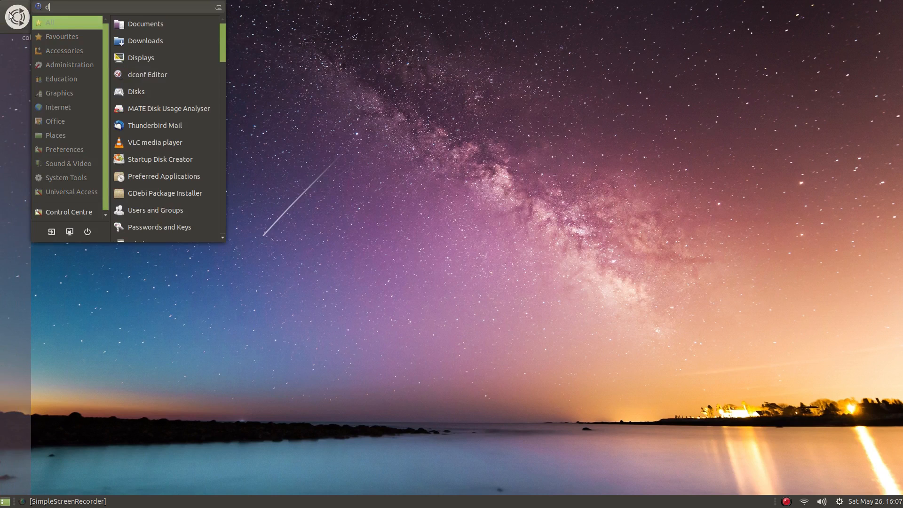
{"action": "type", "text": "con"}
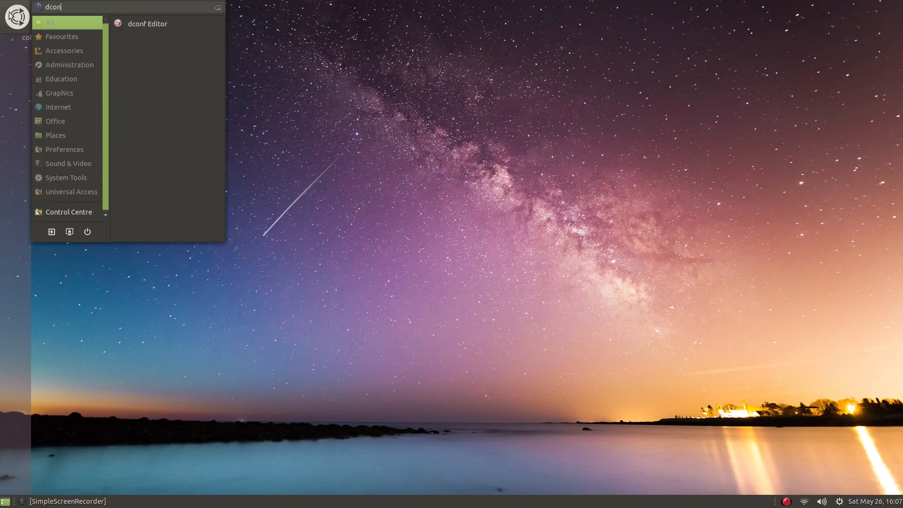
{"action": "left_click", "coordinate": [392, 82]}
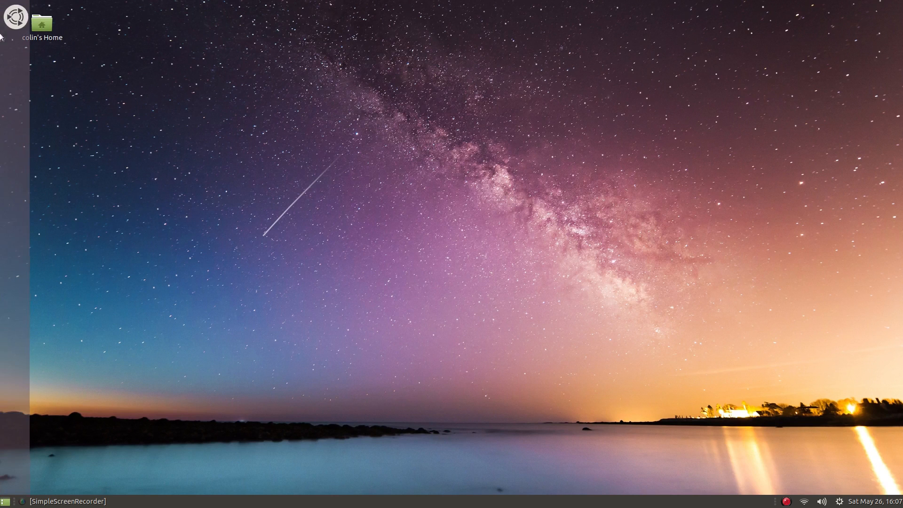
- Search the application menu for "ter" and launch MATE Terminal
{"action": "left_click", "coordinate": [15, 22]}
{"action": "mouse_move", "coordinate": [49, 98]}
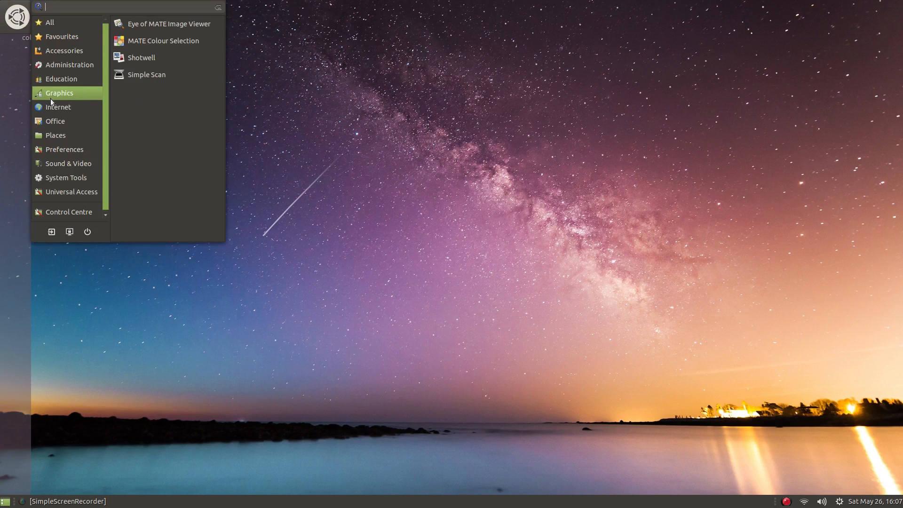
{"action": "type", "text": "ter"}
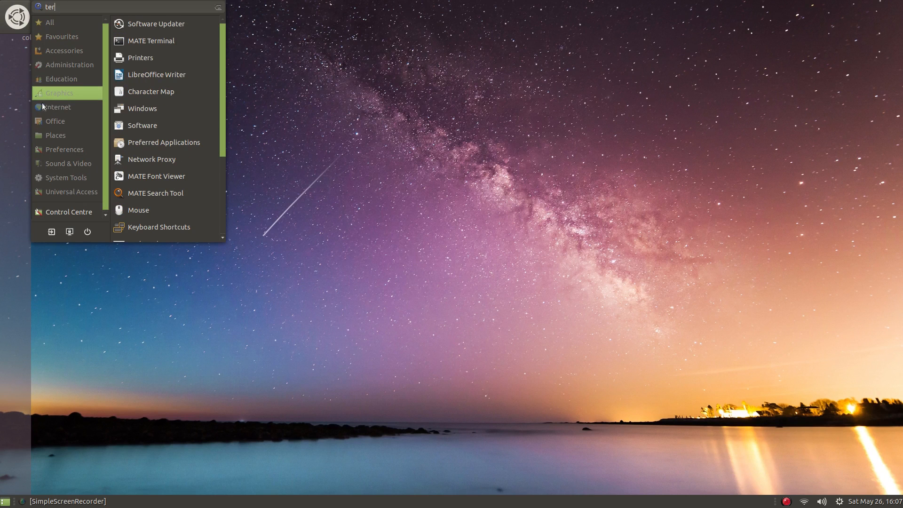
{"action": "left_click", "coordinate": [143, 44]}
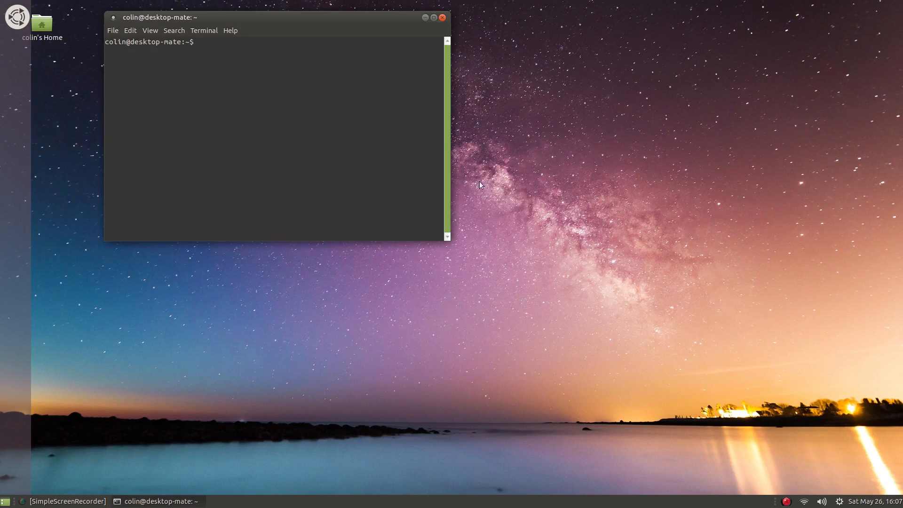
- Search the application menu for "syn", launch Synaptic Package Manager, and authenticate with the account password
{"action": "left_click", "coordinate": [25, 13]}
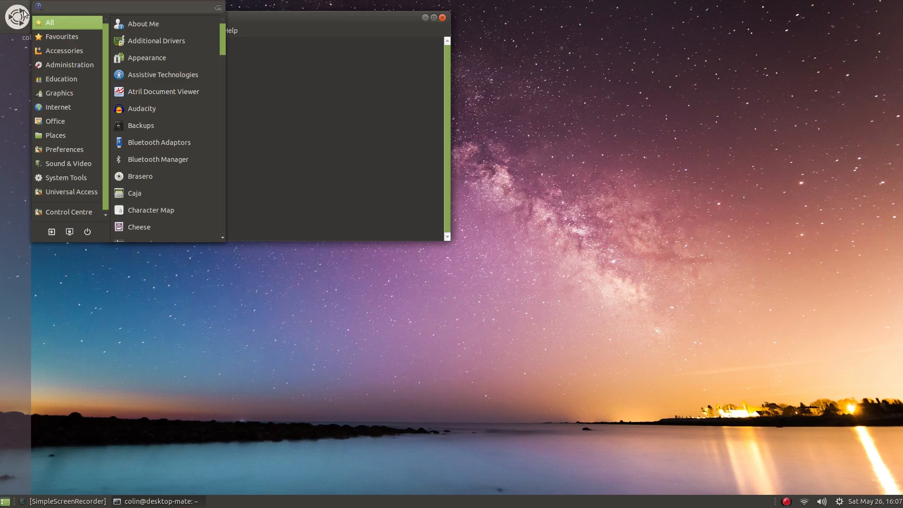
{"action": "type", "text": "syn"}
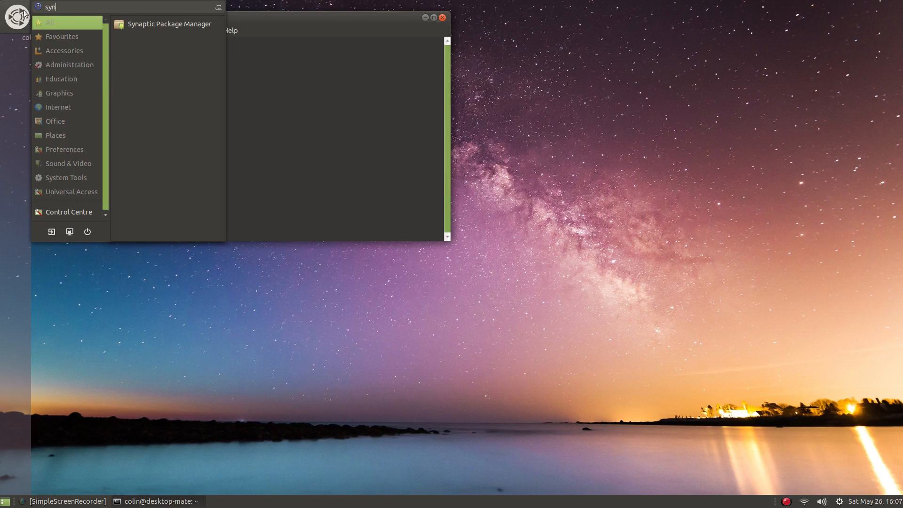
{"action": "key", "text": "Return"}
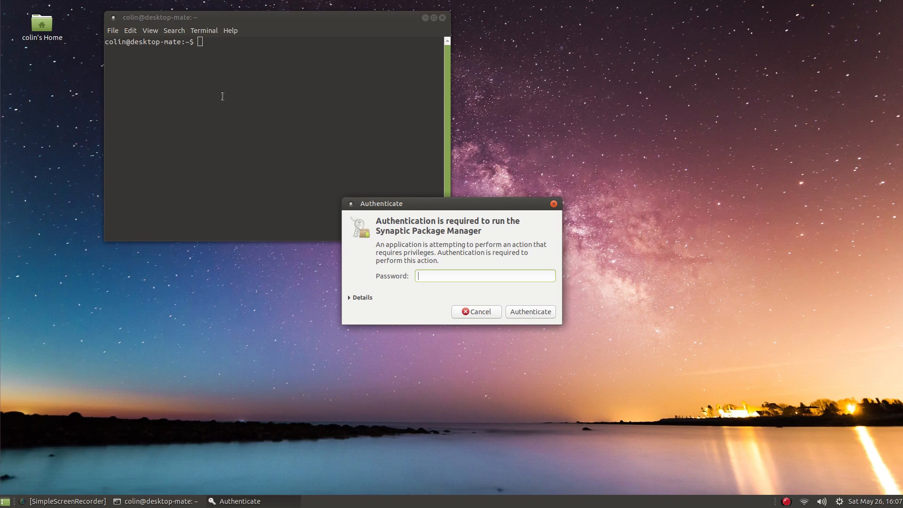
{"action": "type", "text": "********"}
{"action": "key", "text": "Return"}
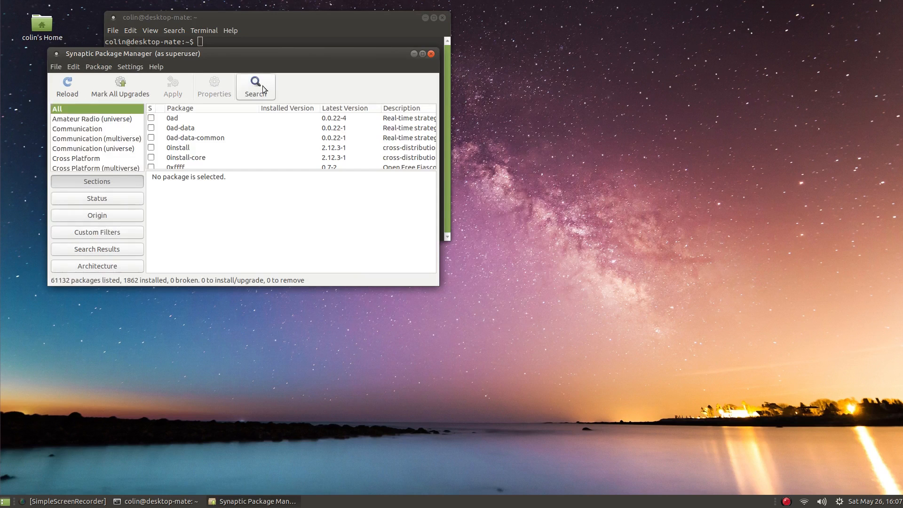
- Search the Synaptic packages for "dconf-editor" by description and name
{"action": "left_click", "coordinate": [258, 87]}
{"action": "type", "text": "dconf"}
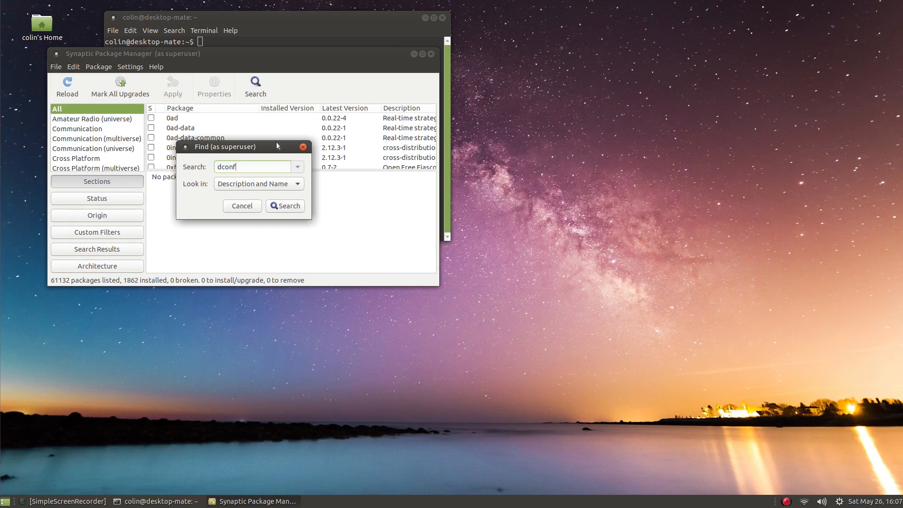
{"action": "type", "text": "-editor"}
{"action": "left_click", "coordinate": [289, 205]}
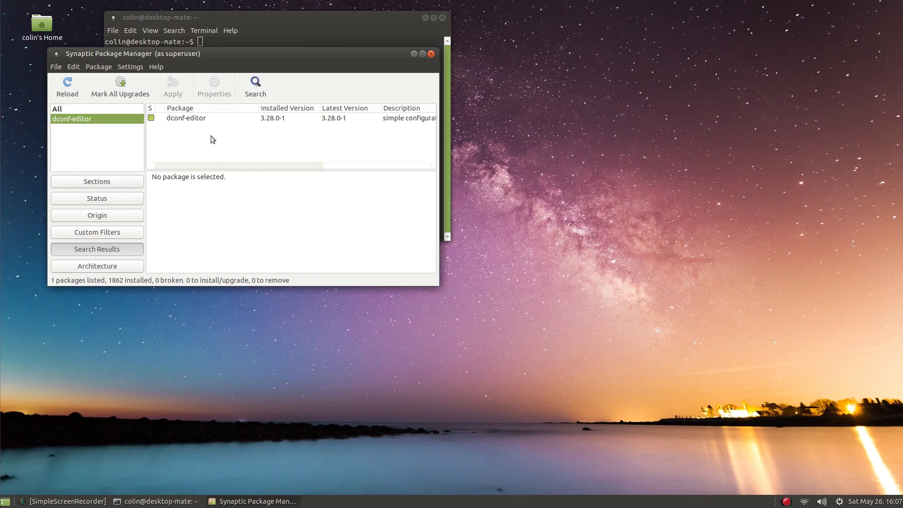
- Check the marking options available for the dconf-editor package, dismiss them unchanged, and close Synaptic
{"action": "left_click", "coordinate": [182, 117]}
{"action": "right_click", "coordinate": [181, 118]}
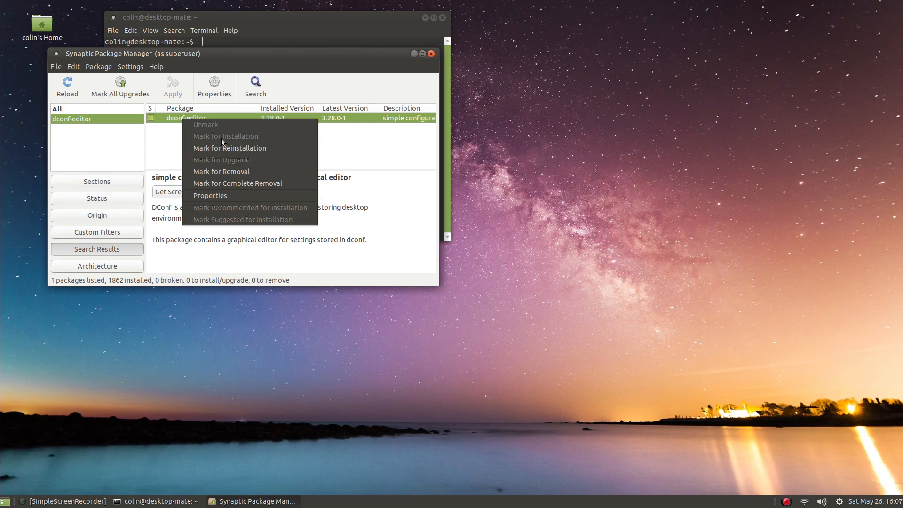
{"action": "left_click", "coordinate": [353, 157]}
{"action": "left_click", "coordinate": [431, 54]}
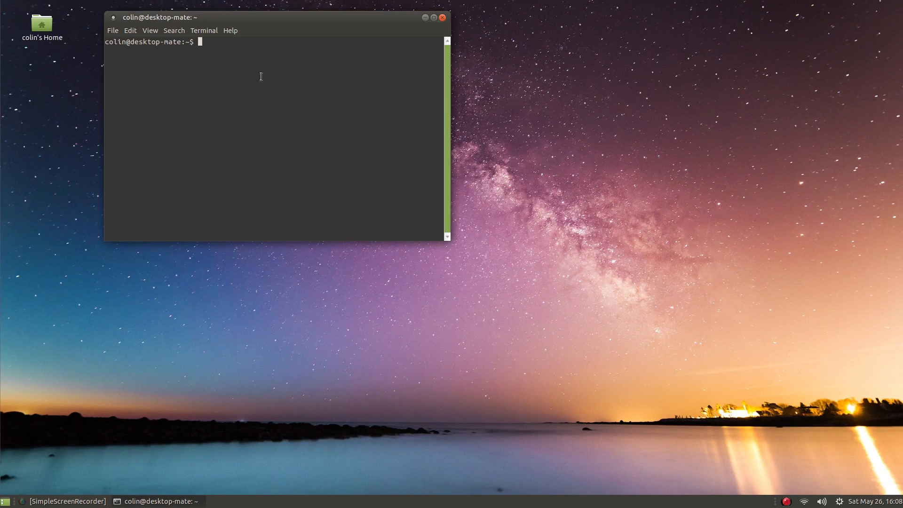
- Enter "sudo apt install dconf-editor" in the terminal, clear the command without running it, and close the terminal
{"action": "type", "text": "sudo apt install dconf-editor"}
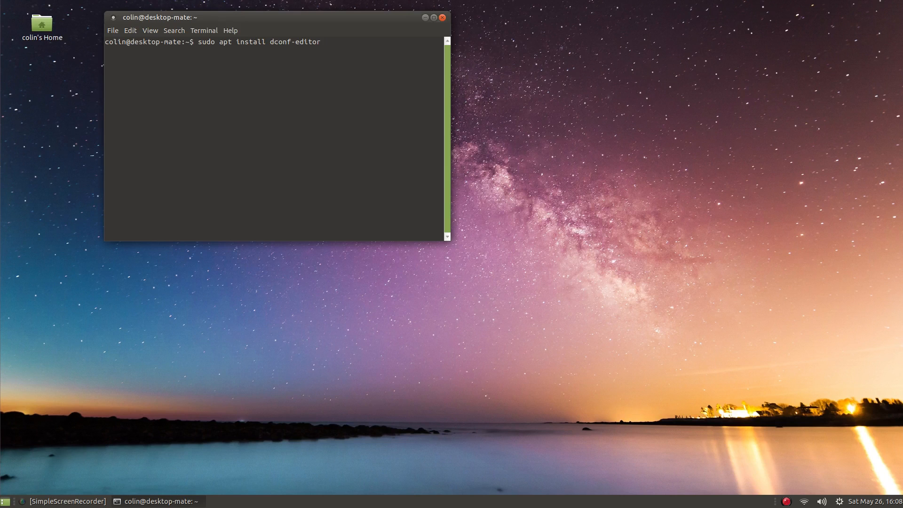
{"action": "key", "text": "ctrl+u"}
{"action": "key", "text": "Up"}
{"action": "key", "text": "ctrl+u"}
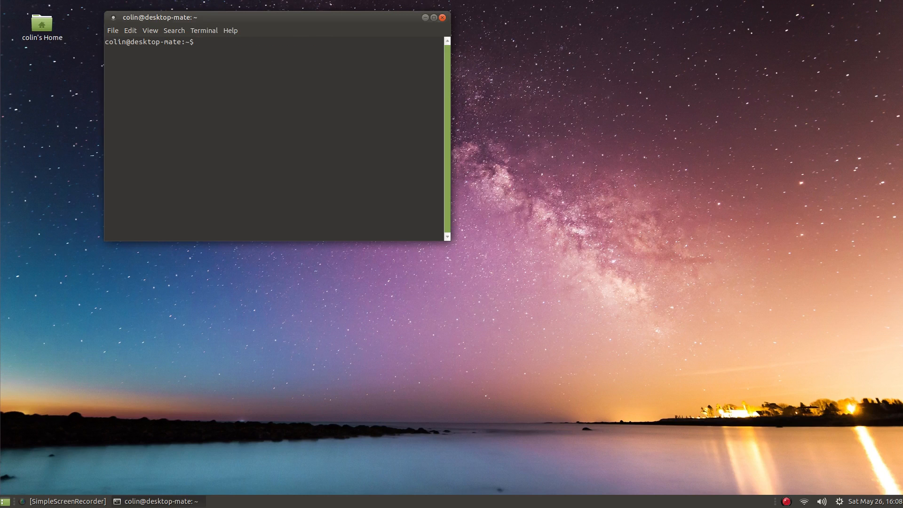
{"action": "left_click", "coordinate": [442, 17]}
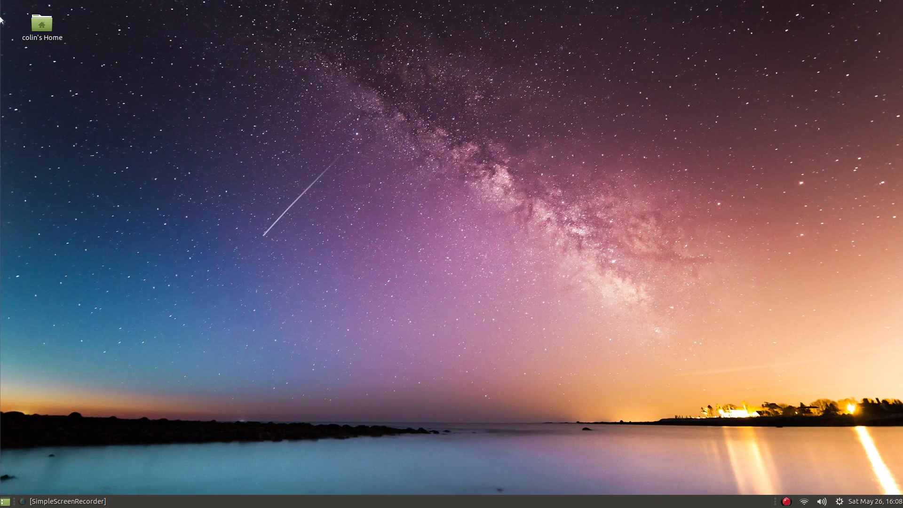
- Search the application menu for "dcon", launch dconf Editor, and accept its startup warning
{"action": "left_click", "coordinate": [15, 16]}
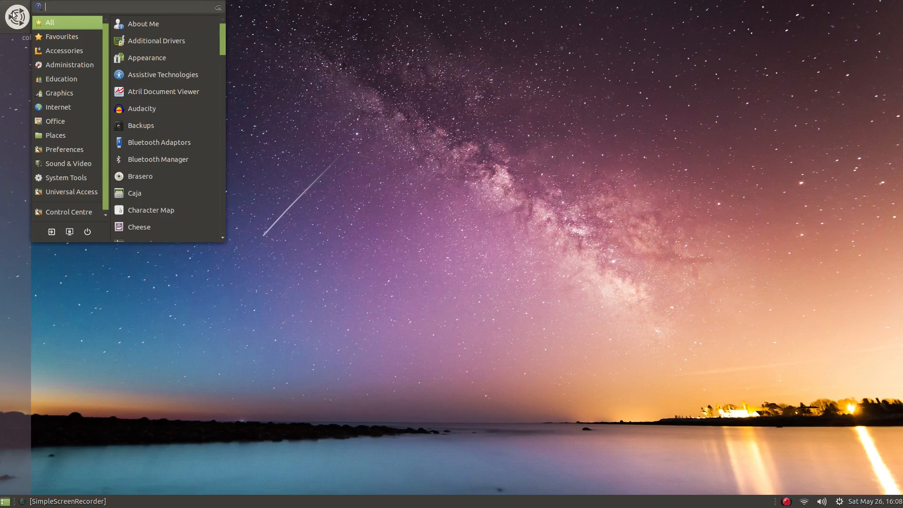
{"action": "type", "text": "dcon"}
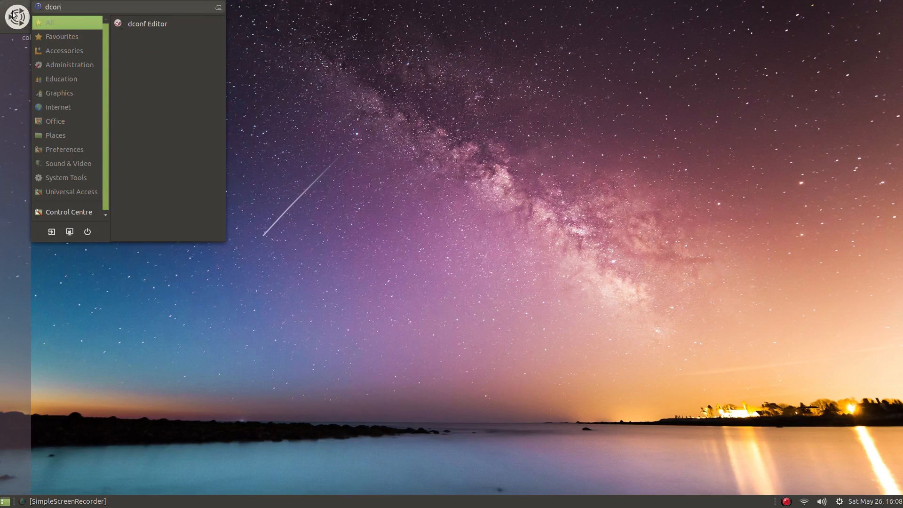
{"action": "key", "text": "Return"}
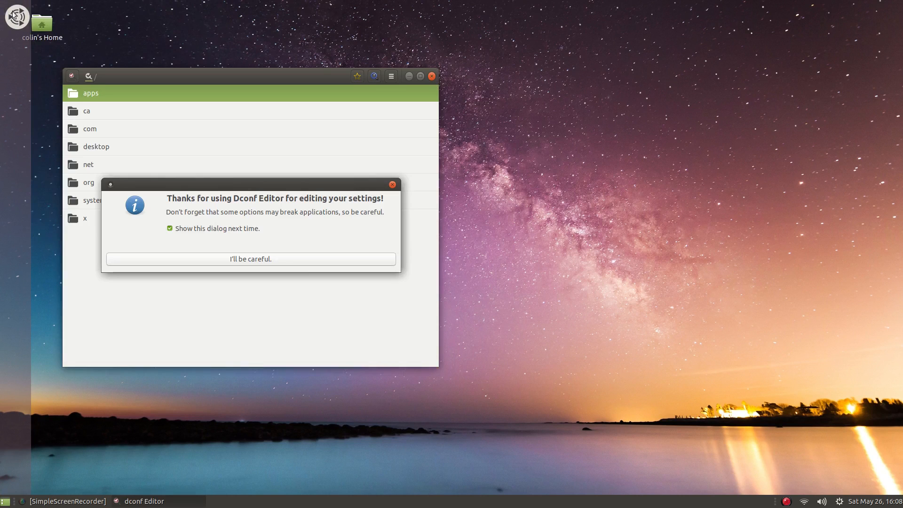
{"action": "left_click", "coordinate": [304, 261]}
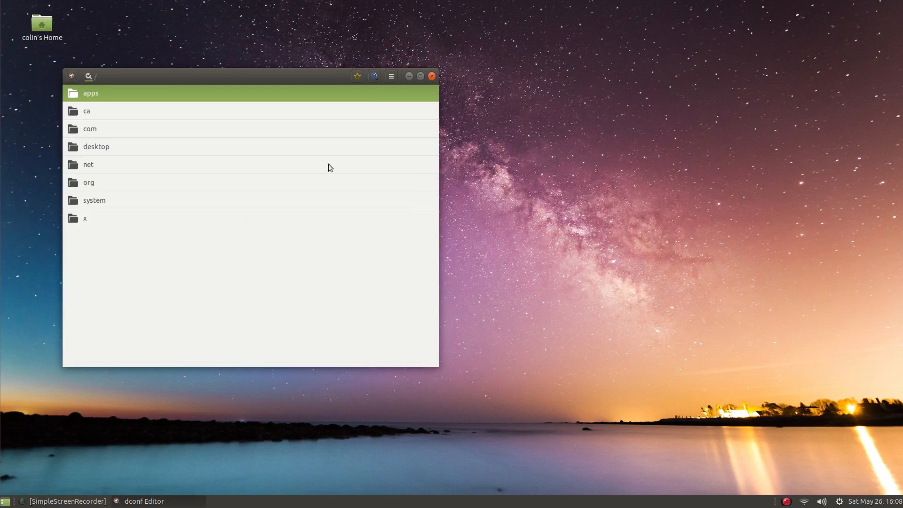
- Search the dconf settings for "brisk" and open the /com/solus-project/brisk-menu/ folder down to its window-type key
{"action": "left_click", "coordinate": [374, 80]}
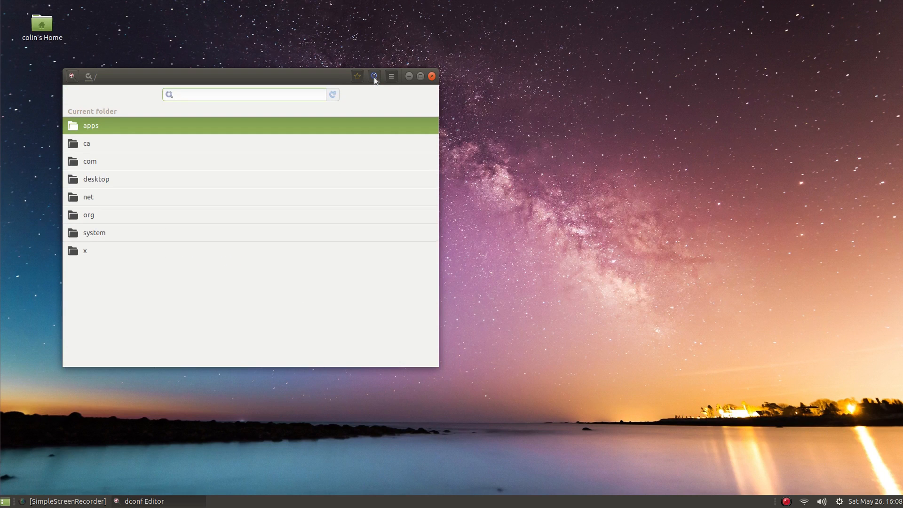
{"action": "type", "text": "br"}
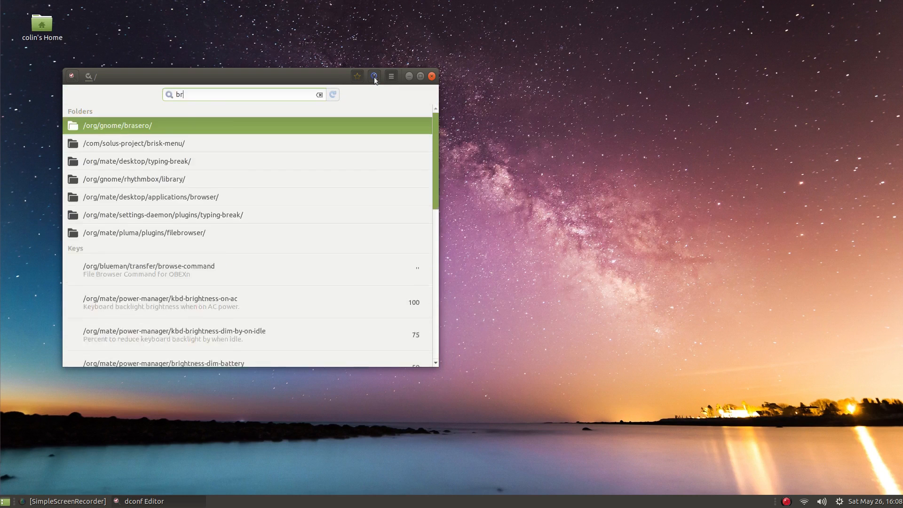
{"action": "type", "text": "isk"}
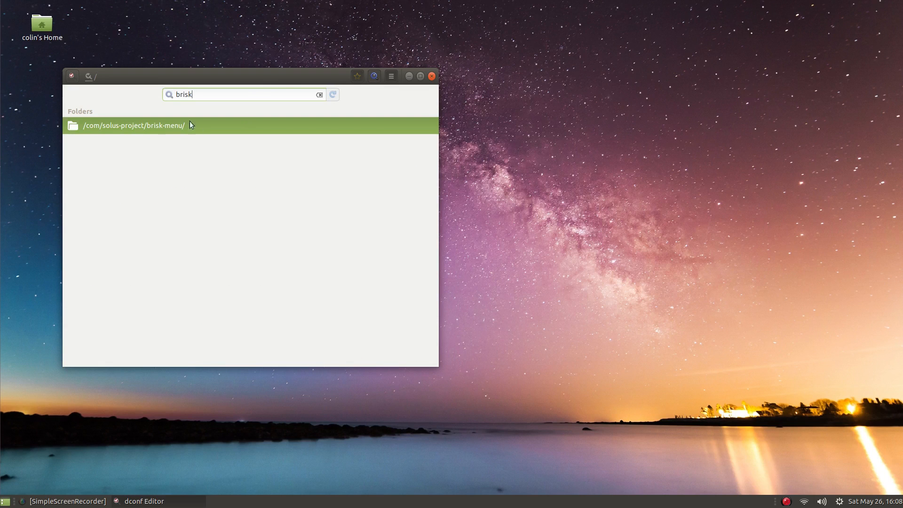
{"action": "left_click", "coordinate": [119, 124]}
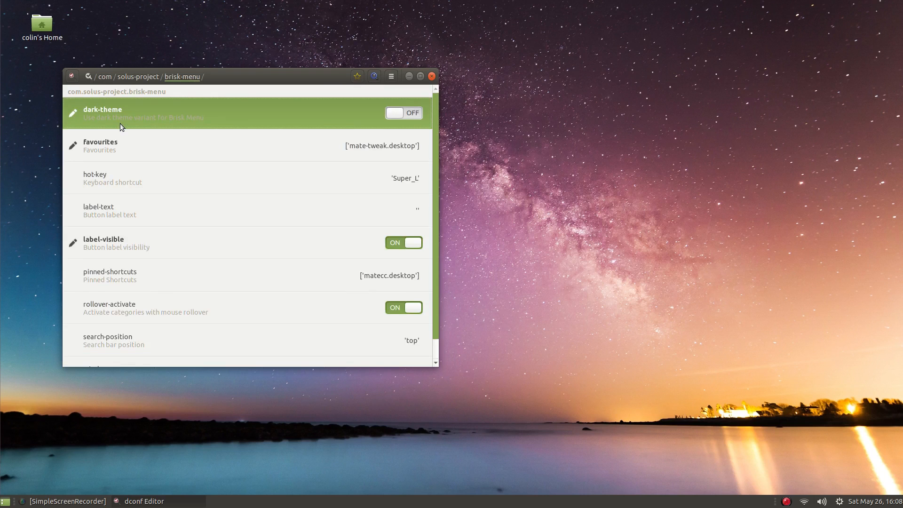
{"action": "scroll", "coordinate": [120, 123], "scroll_direction": "down", "scroll_amount": 1}
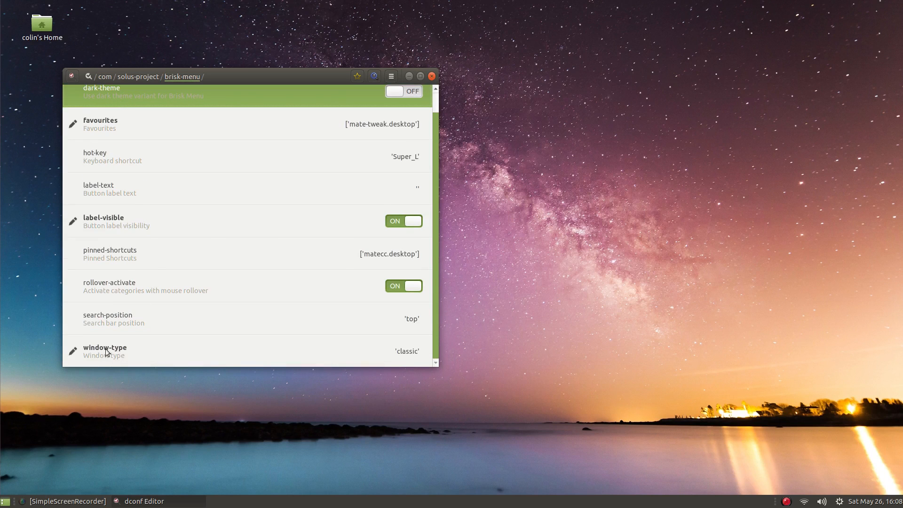
- Set the Brisk Menu window-type key to the custom value 'dash' and apply the change
{"action": "left_click", "coordinate": [253, 354]}
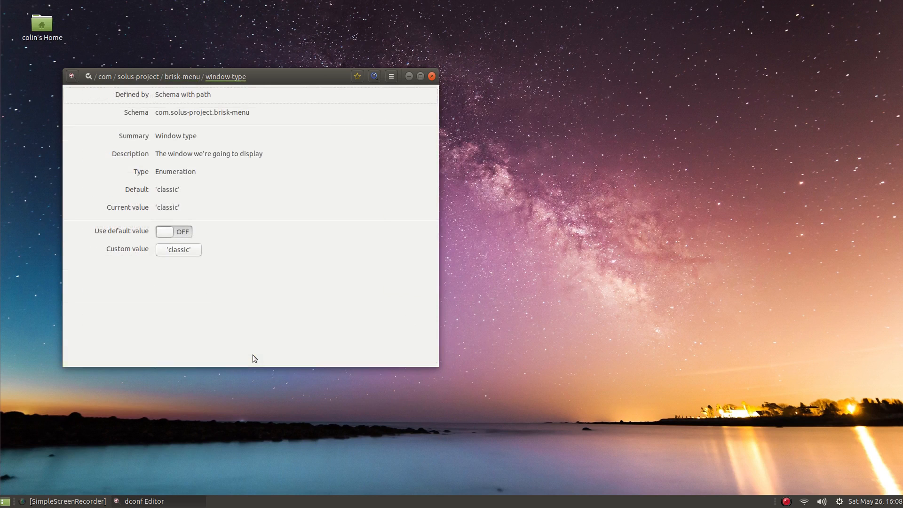
{"action": "left_click", "coordinate": [186, 232]}
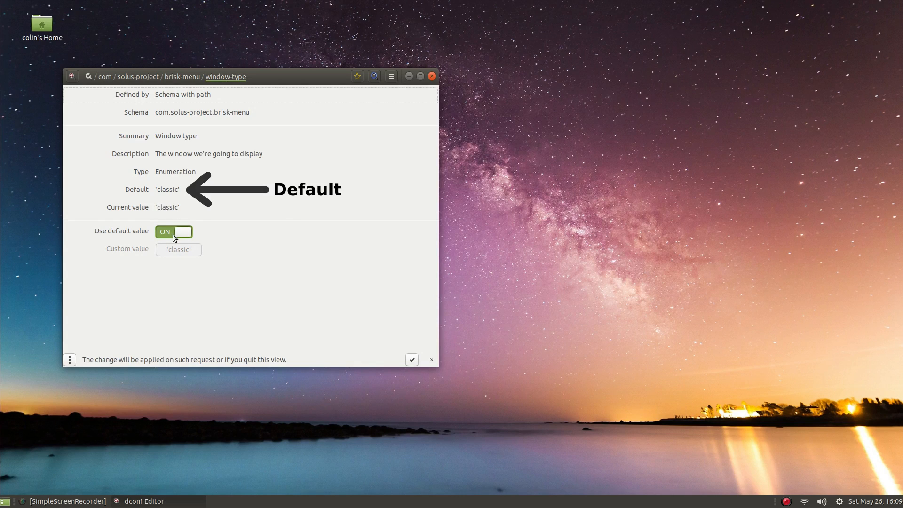
{"action": "left_click", "coordinate": [167, 232]}
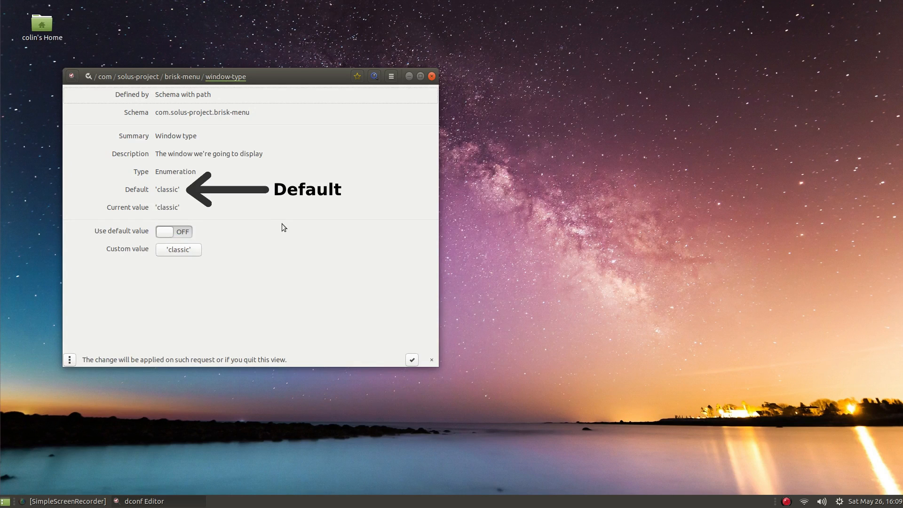
{"action": "left_click", "coordinate": [179, 249]}
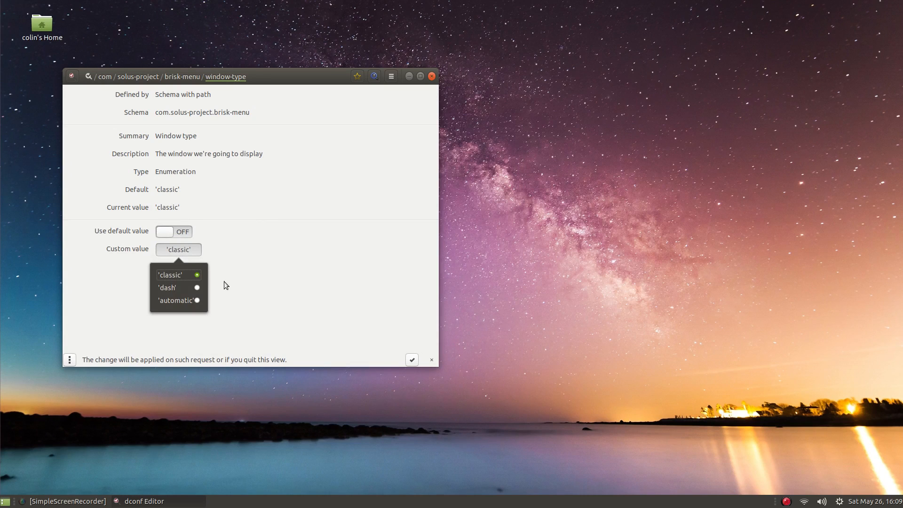
{"action": "left_click", "coordinate": [194, 287]}
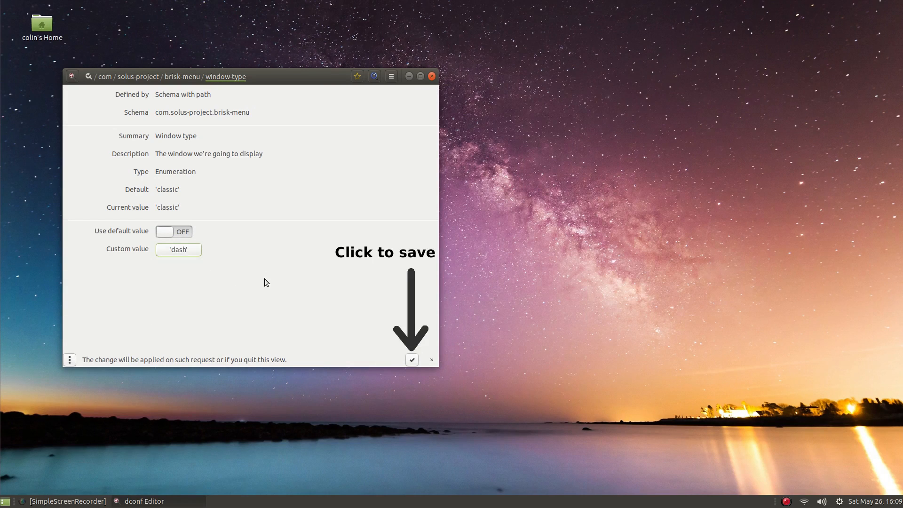
{"action": "left_click", "coordinate": [412, 360]}
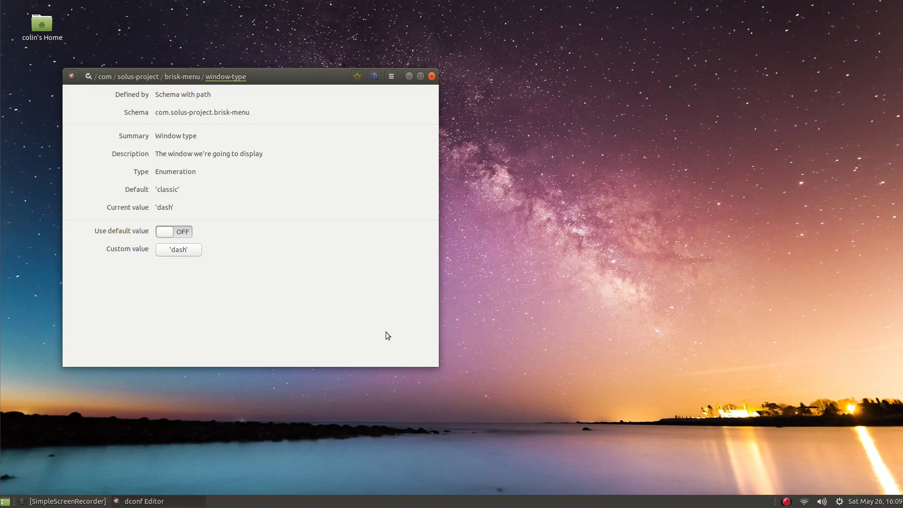
- Check how the Brisk Menu opens from the side panel, dismiss it, and close dconf Editor
{"action": "left_click", "coordinate": [11, 19]}
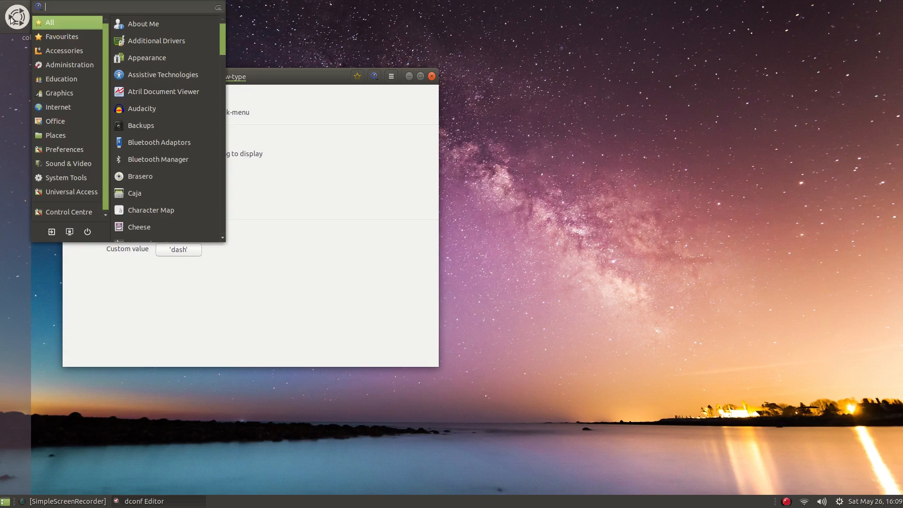
{"action": "left_click", "coordinate": [11, 18]}
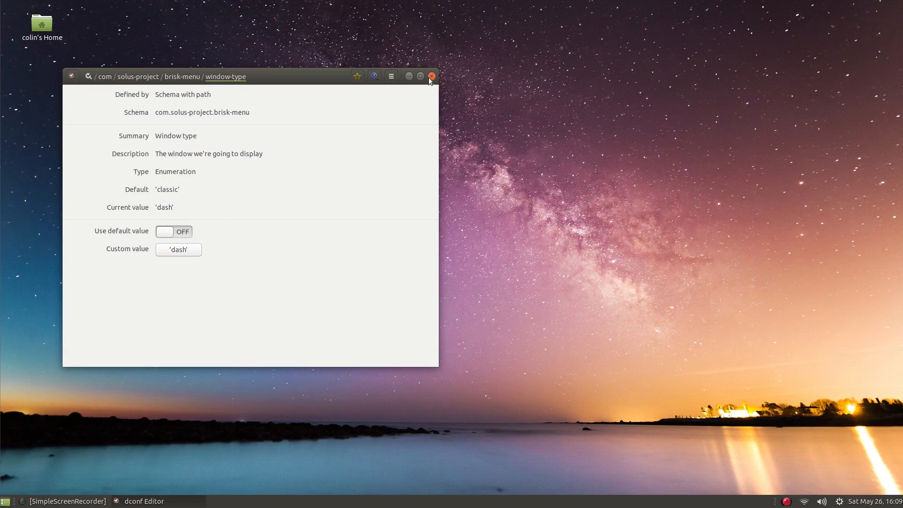
{"action": "left_click", "coordinate": [432, 76]}
- Add the Dock applet to the vertical side panel and close the item chooser
{"action": "right_click", "coordinate": [9, 101]}
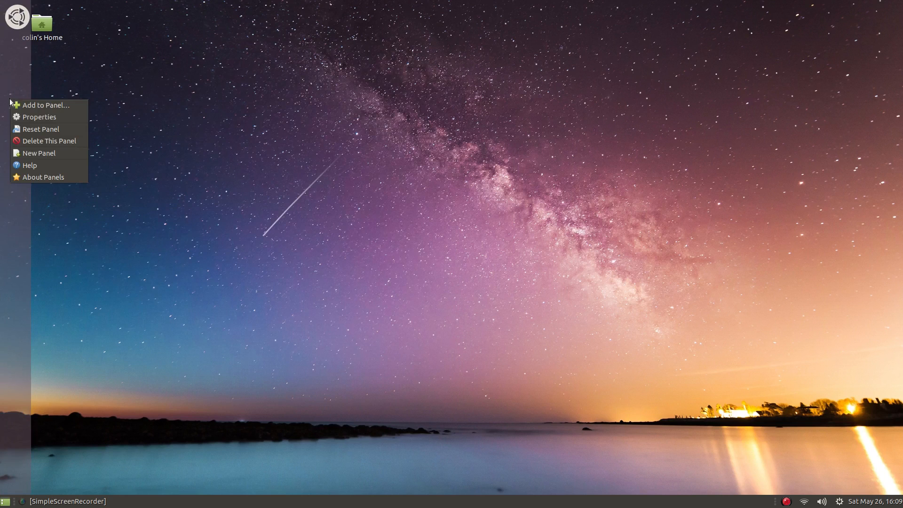
{"action": "left_click", "coordinate": [26, 105]}
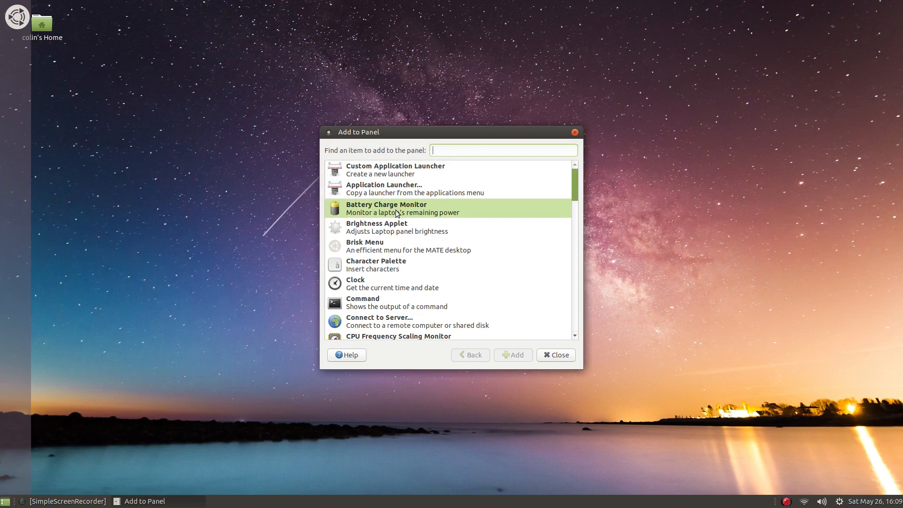
{"action": "scroll", "coordinate": [367, 209], "scroll_direction": "down", "scroll_amount": 3}
{"action": "left_click", "coordinate": [366, 319]}
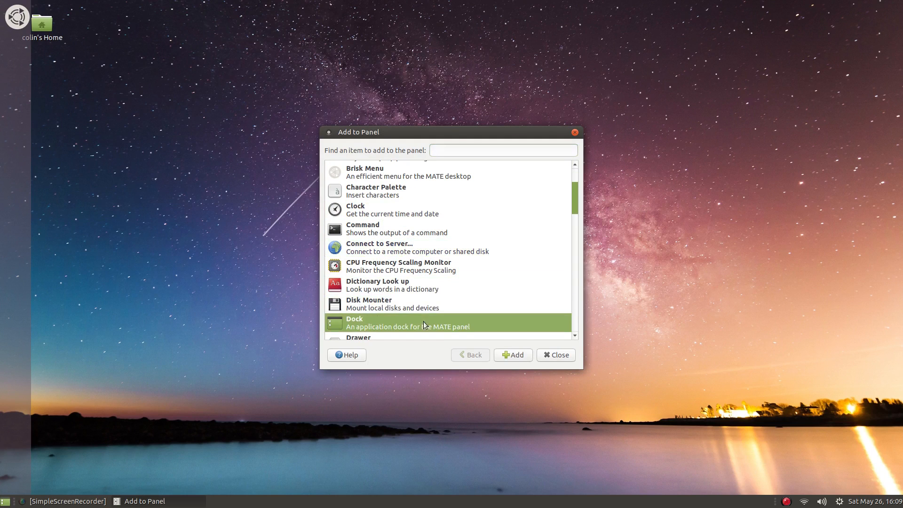
{"action": "left_click", "coordinate": [513, 356]}
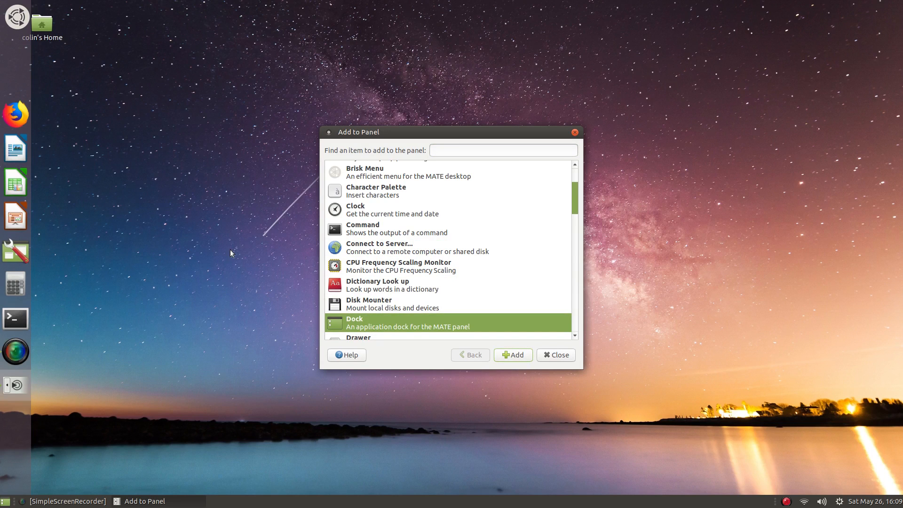
{"action": "left_click", "coordinate": [558, 359]}
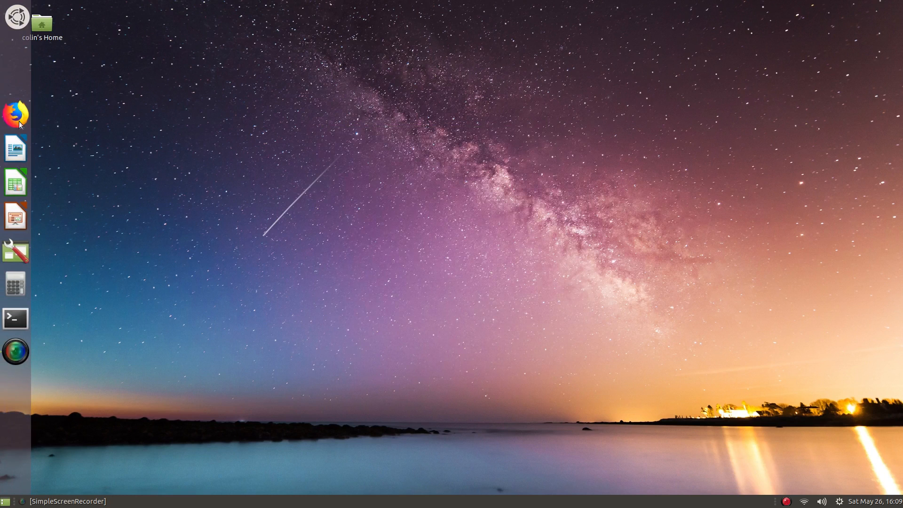
- Move the dock up the side panel so it sits directly below the menu icon
{"action": "right_click", "coordinate": [19, 106]}
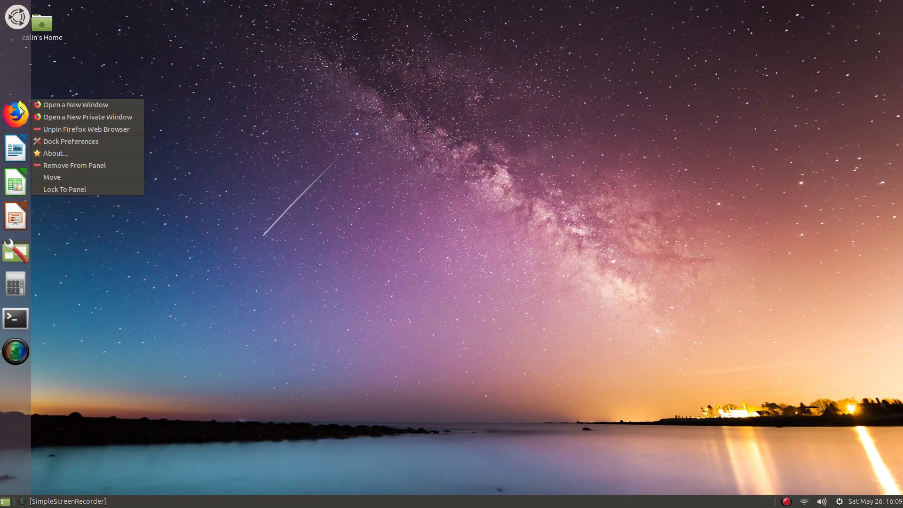
{"action": "left_click", "coordinate": [56, 177]}
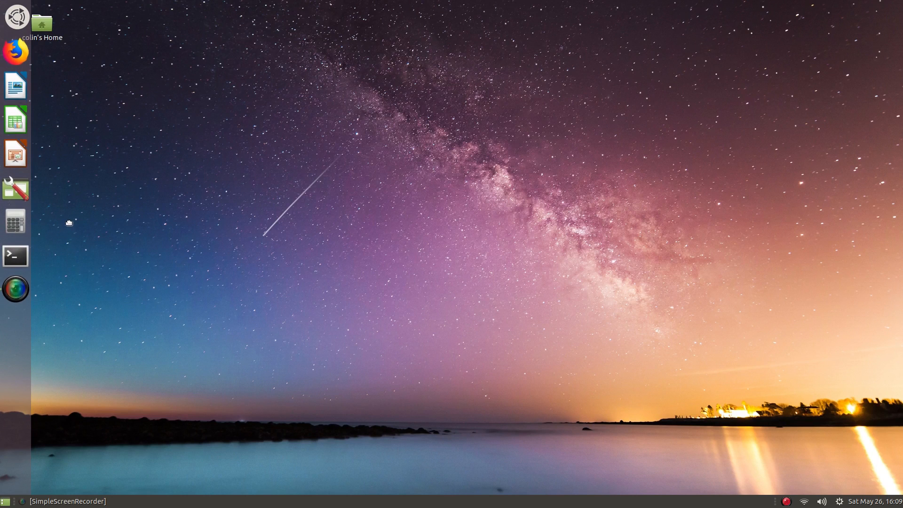
{"action": "left_click", "coordinate": [87, 64]}
- Check the menu applet's panel lock, and lock the dock to the side panel
{"action": "right_click", "coordinate": [17, 17]}
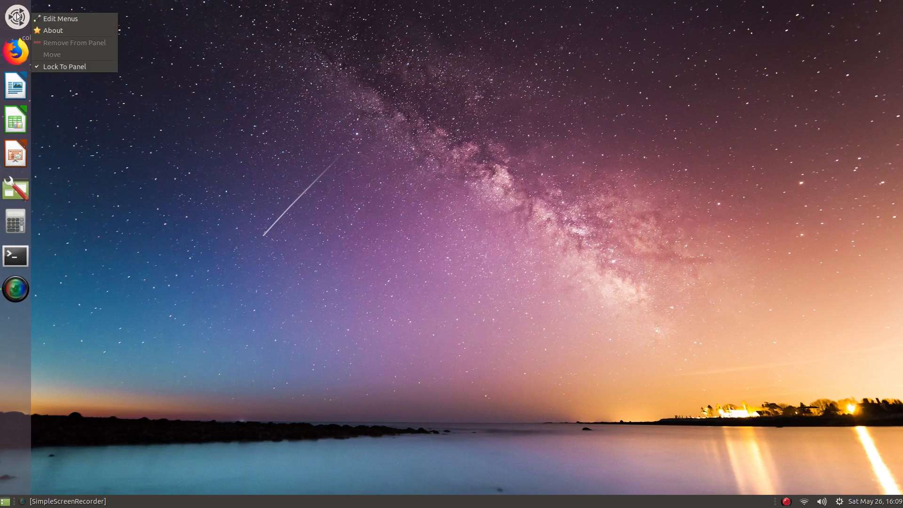
{"action": "right_click", "coordinate": [15, 52]}
{"action": "left_click", "coordinate": [66, 145]}
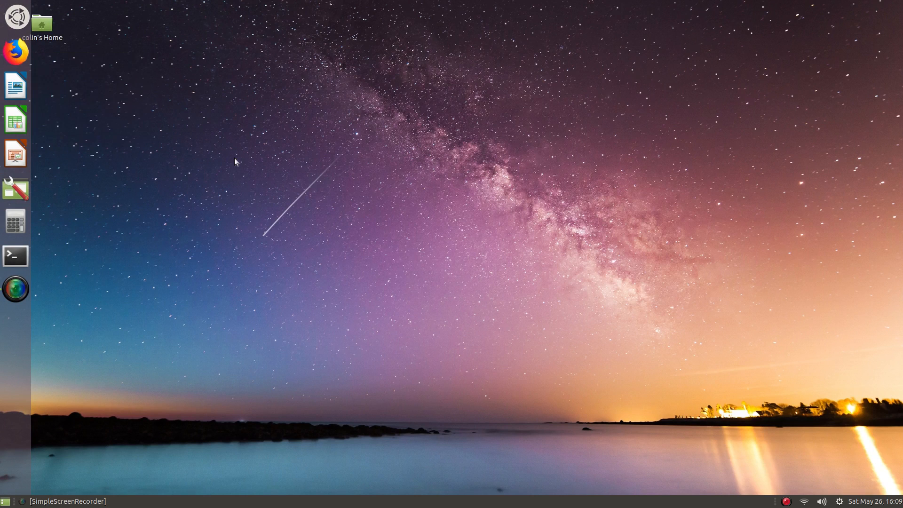
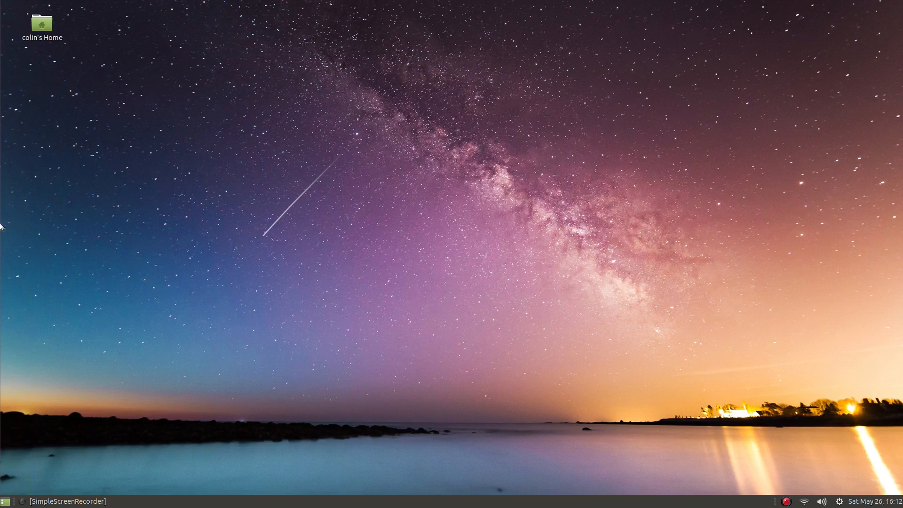
- Verify the dock's panel lock, and open and dismiss the full-screen application launcher from the side panel
{"action": "right_click", "coordinate": [15, 58]}
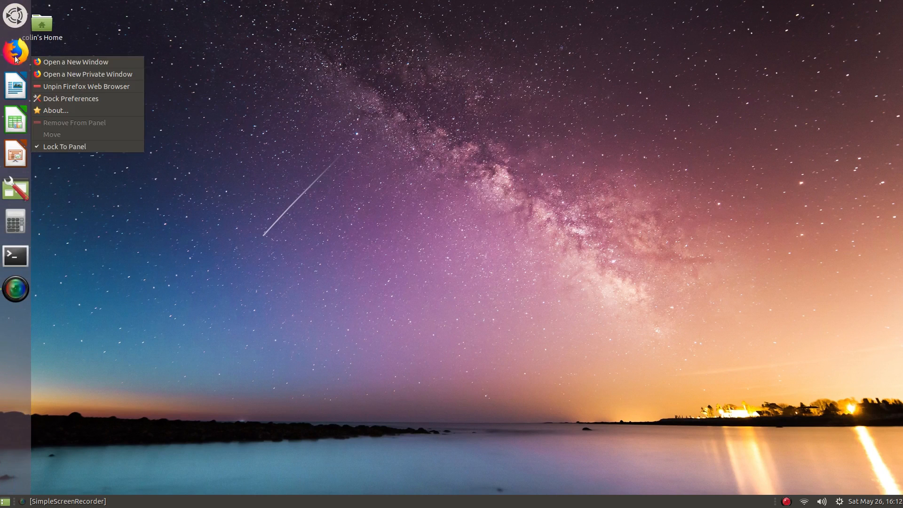
{"action": "left_click", "coordinate": [237, 198]}
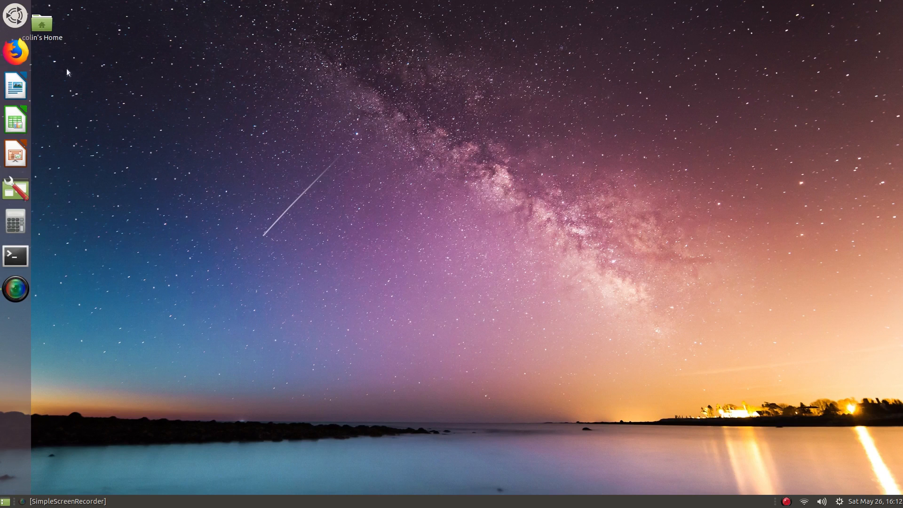
{"action": "left_click", "coordinate": [16, 16]}
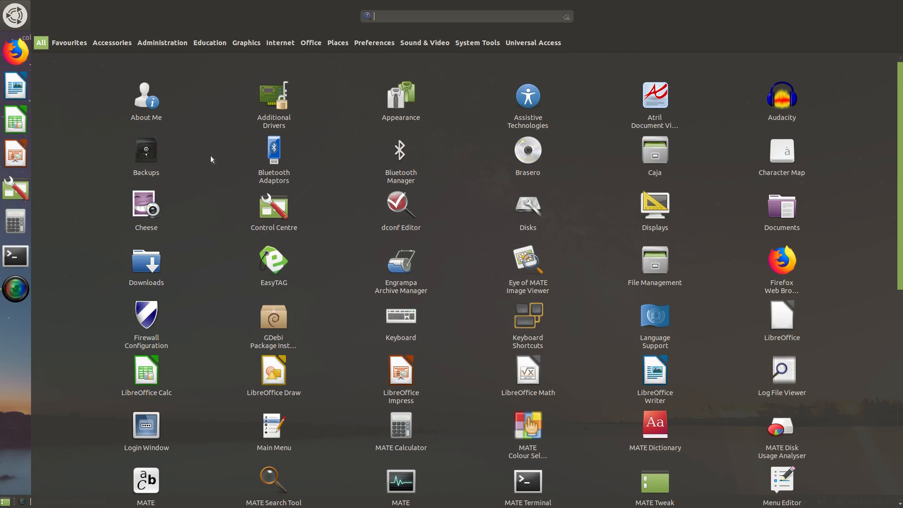
{"action": "left_click", "coordinate": [22, 15]}
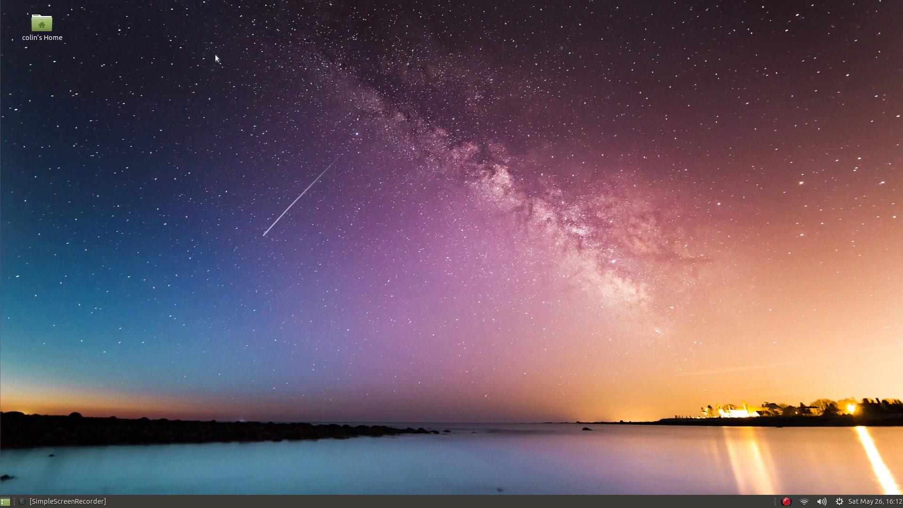
- Bring up the full-screen launcher while the panel is hidden, open About Me, and close it
{"action": "key", "text": "super"}
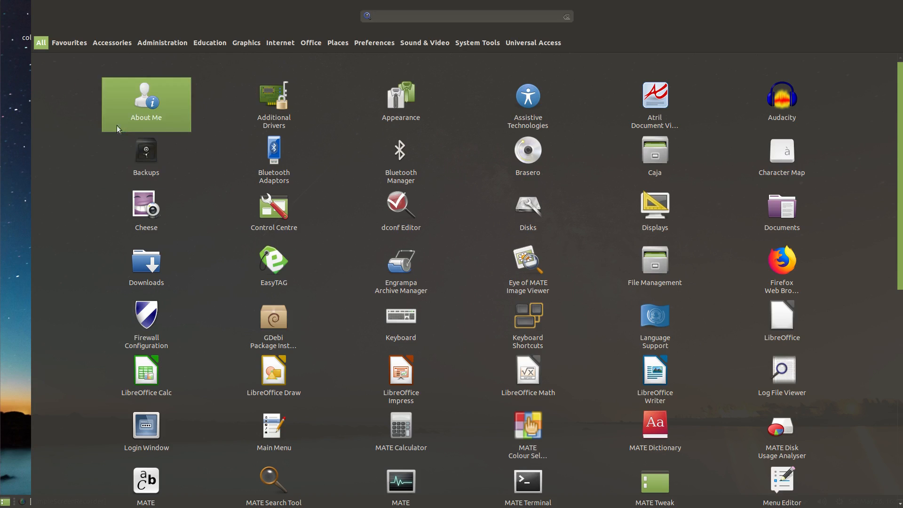
{"action": "left_click", "coordinate": [185, 115]}
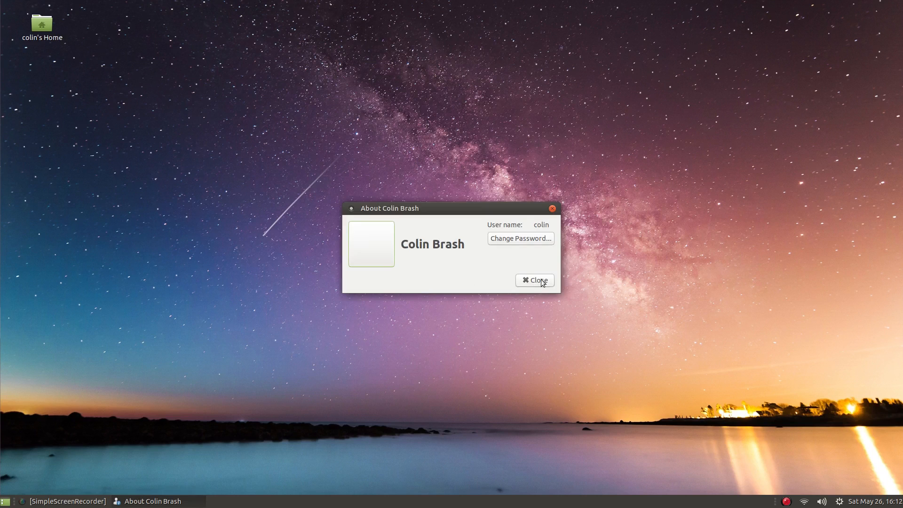
{"action": "left_click", "coordinate": [543, 281]}
- Test opening and dismissing the launcher with the auto-hiding side panel both revealed and hidden
{"action": "mouse_move", "coordinate": [2, 141]}
{"action": "left_click", "coordinate": [16, 16]}
{"action": "left_click", "coordinate": [16, 18]}
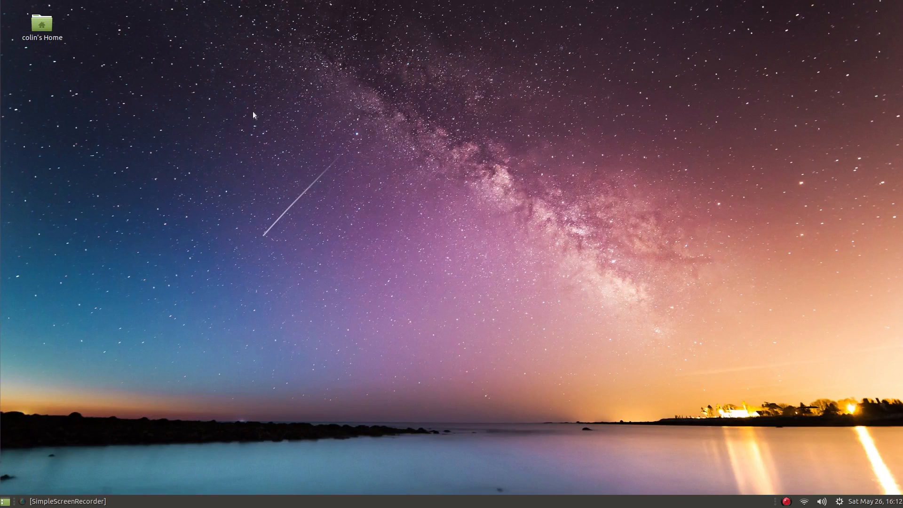
{"action": "key", "text": "super"}
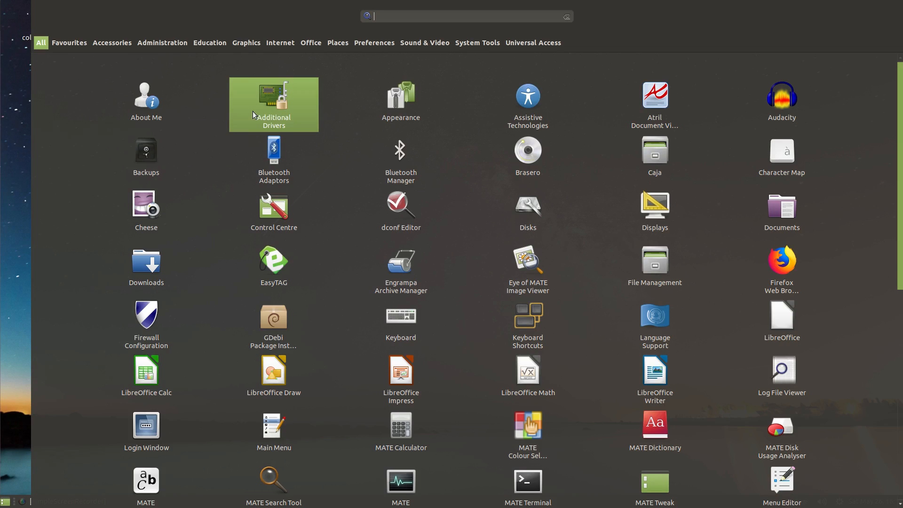
{"action": "left_click", "coordinate": [7, 165]}
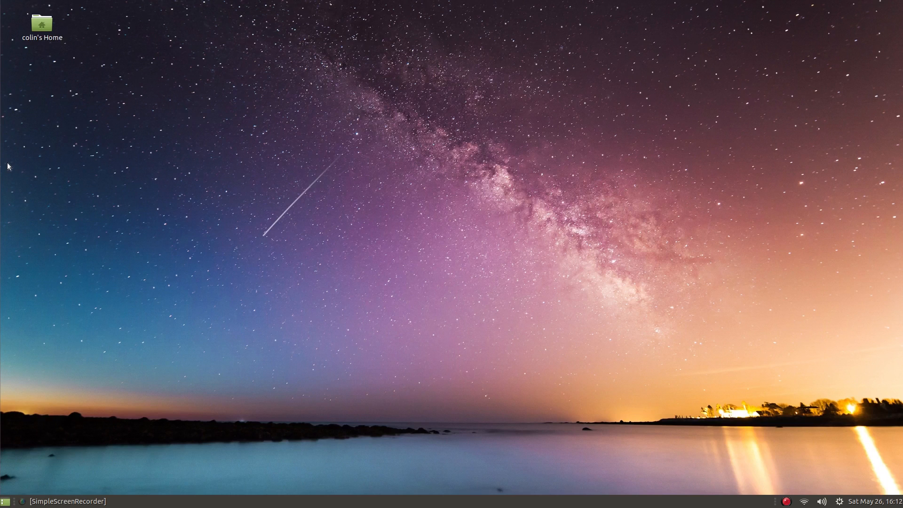
{"action": "mouse_move", "coordinate": [5, 97]}
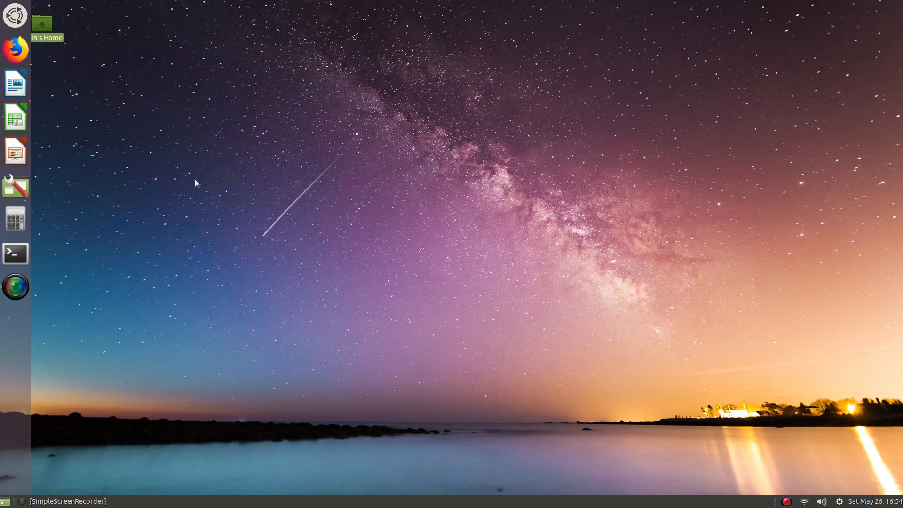
- Toggle the full-screen launcher open and closed repeatedly to compare it with the side panel kept visible
{"action": "key", "text": "super"}
{"action": "key", "text": "super"}
{"action": "key", "text": "super"}
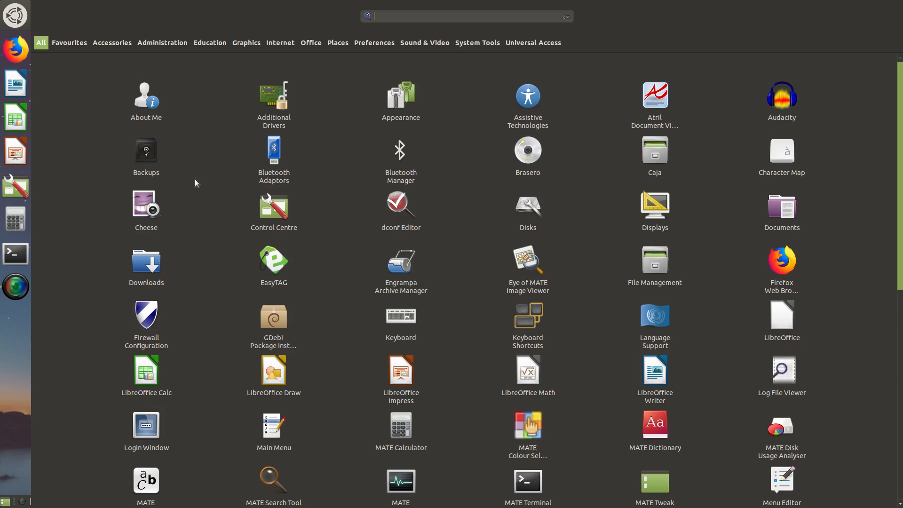
{"action": "key", "text": "super"}
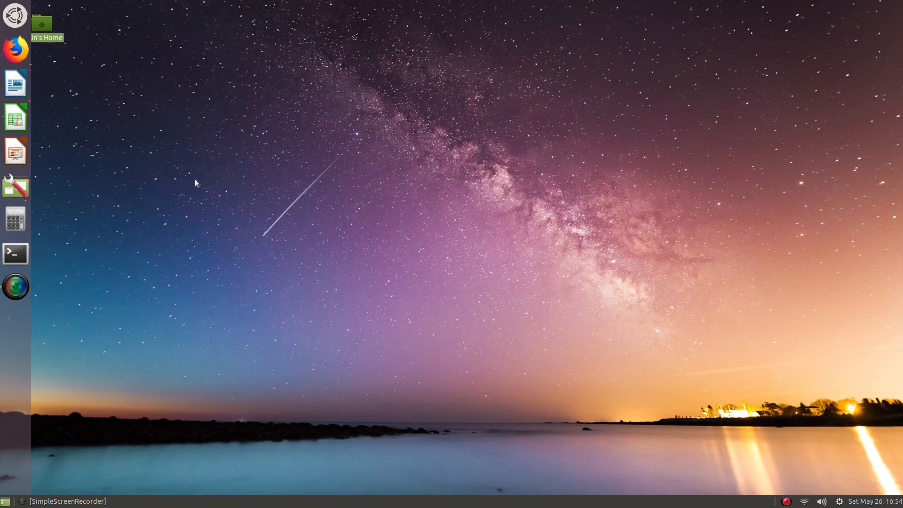
{"action": "key", "text": "super"}
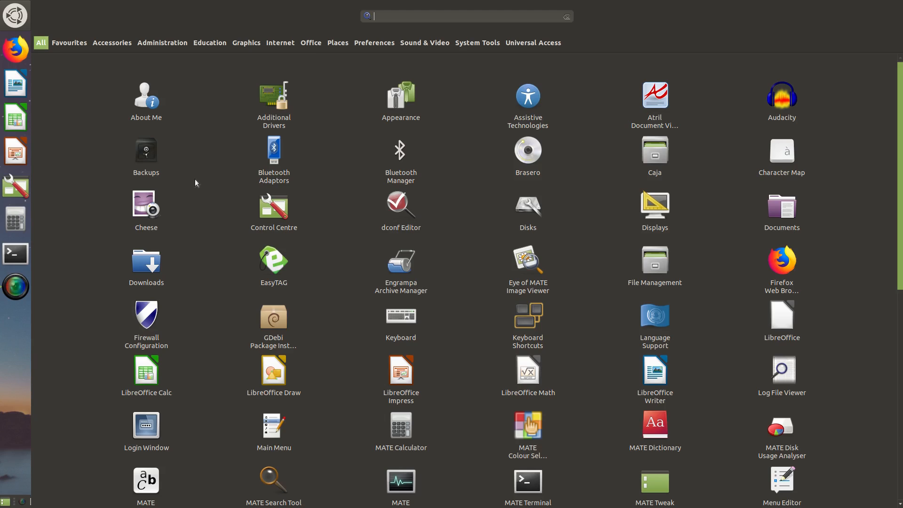
{"action": "key", "text": "super"}
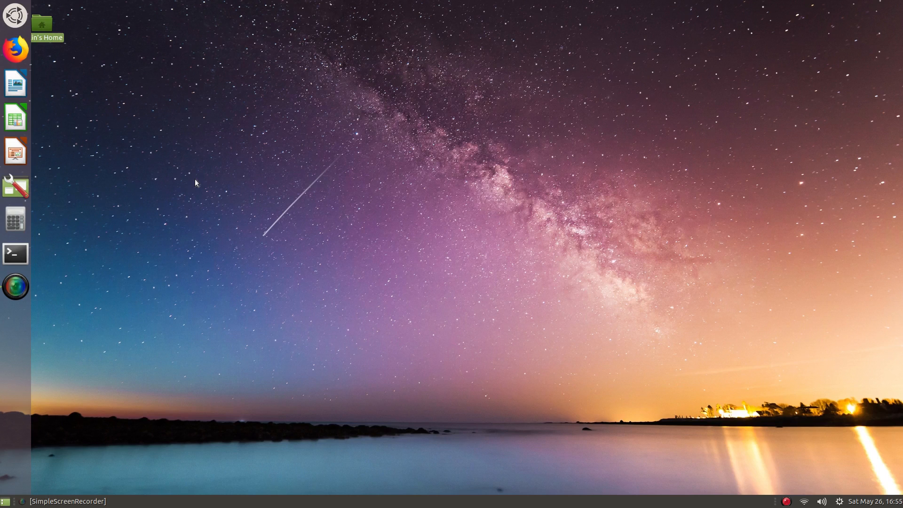
{"action": "key", "text": "super"}
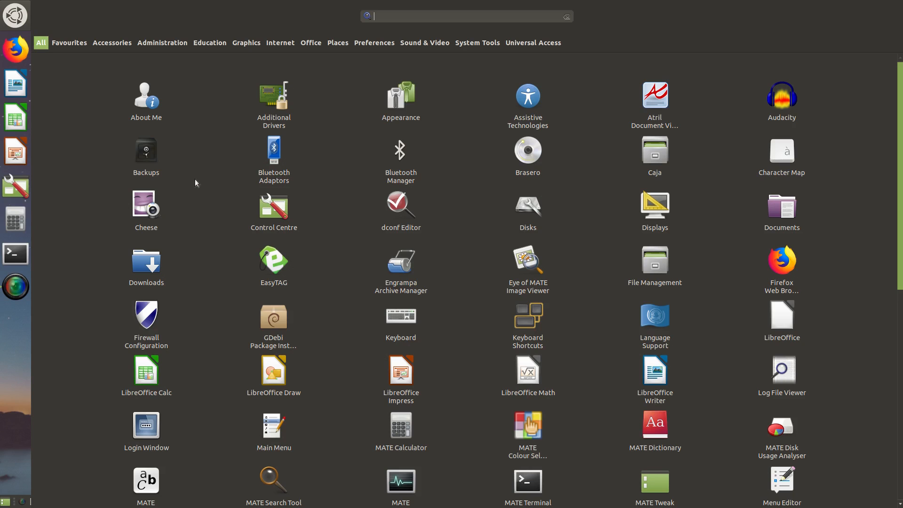
{"action": "key", "text": "super"}
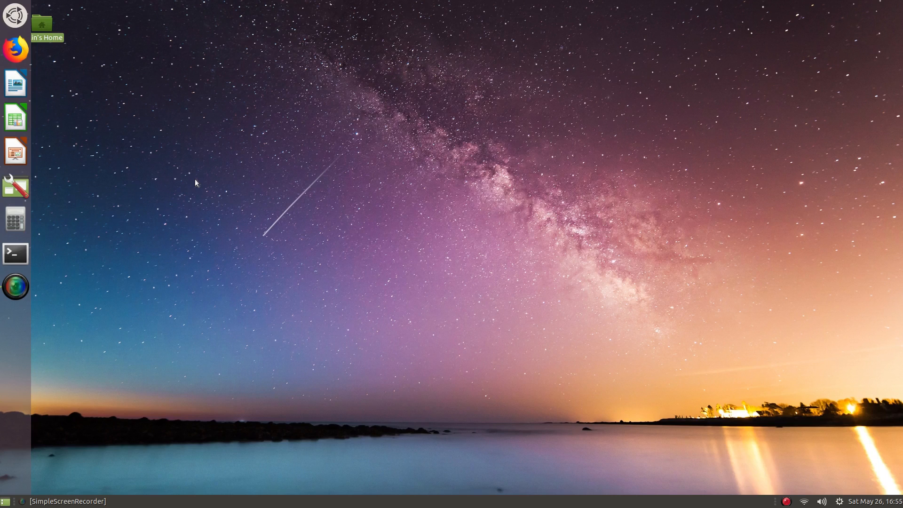
{"action": "key", "text": "super"}
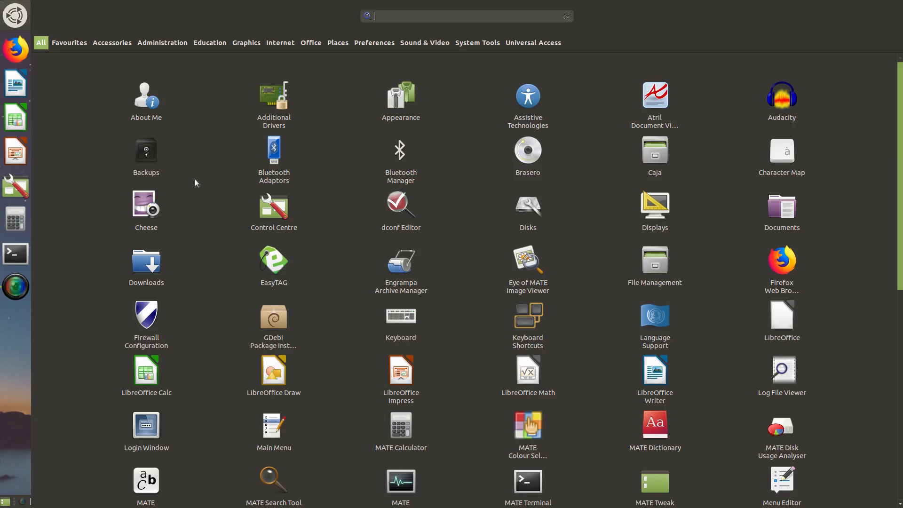
- Dismiss the full-screen launcher, bring it up once more, and close it to return to the desktop
{"action": "key", "text": "super"}
{"action": "key", "text": "super"}
{"action": "key", "text": "super"}
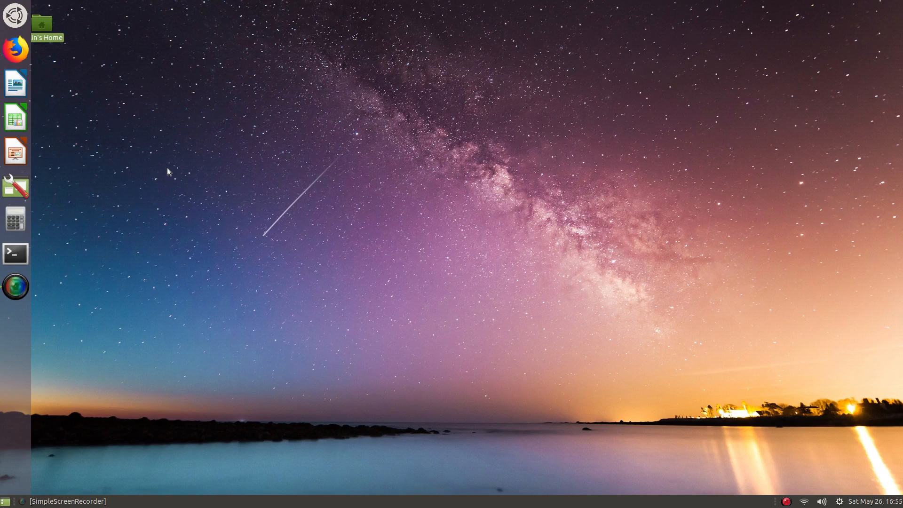
- Add the Rubbish applet to the lower end of the vertical side panel
{"action": "right_click", "coordinate": [7, 466]}
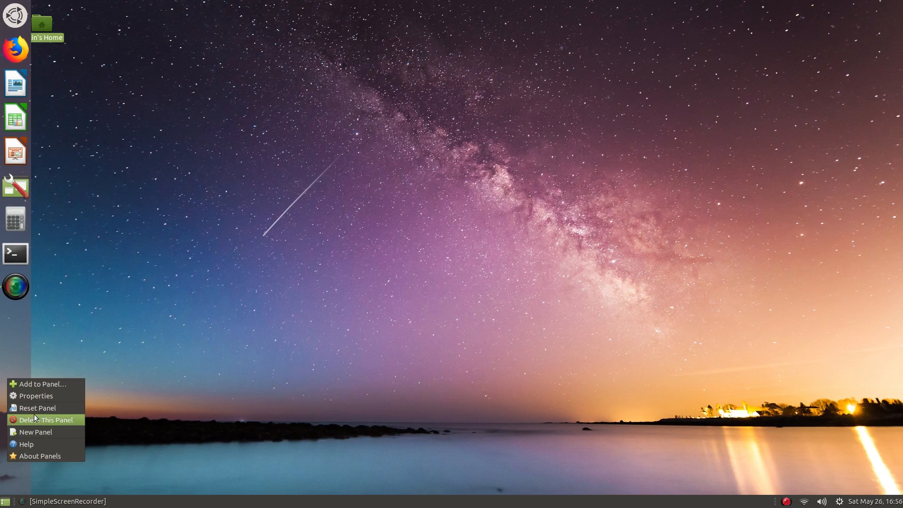
{"action": "left_click", "coordinate": [46, 385]}
{"action": "scroll", "coordinate": [398, 267], "scroll_direction": "down", "scroll_amount": 10}
{"action": "scroll", "coordinate": [396, 259], "scroll_direction": "down", "scroll_amount": 10}
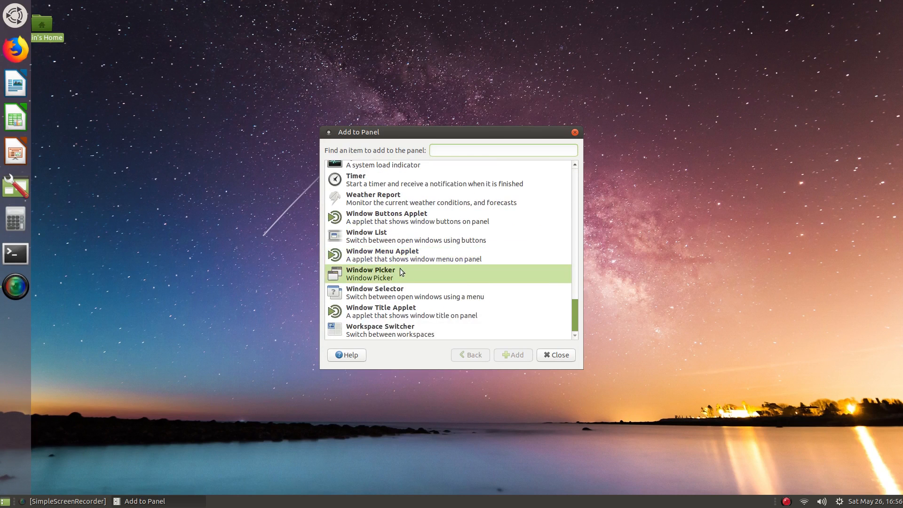
{"action": "scroll", "coordinate": [400, 268], "scroll_direction": "up", "scroll_amount": 10}
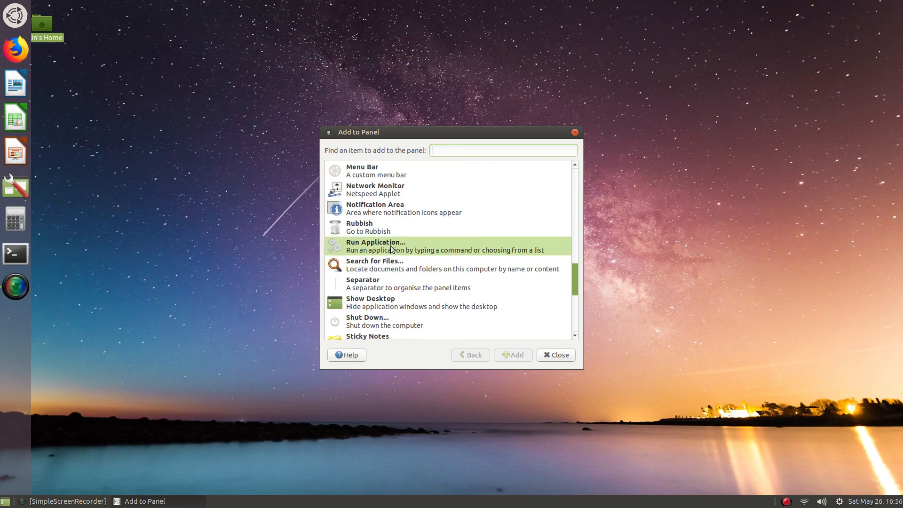
{"action": "left_click", "coordinate": [376, 228]}
{"action": "left_click", "coordinate": [502, 357]}
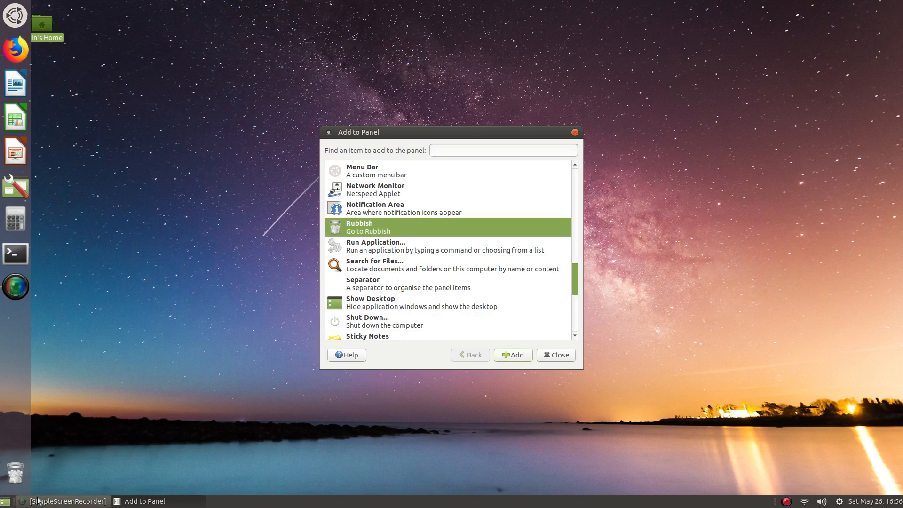
{"action": "left_click", "coordinate": [566, 353]}
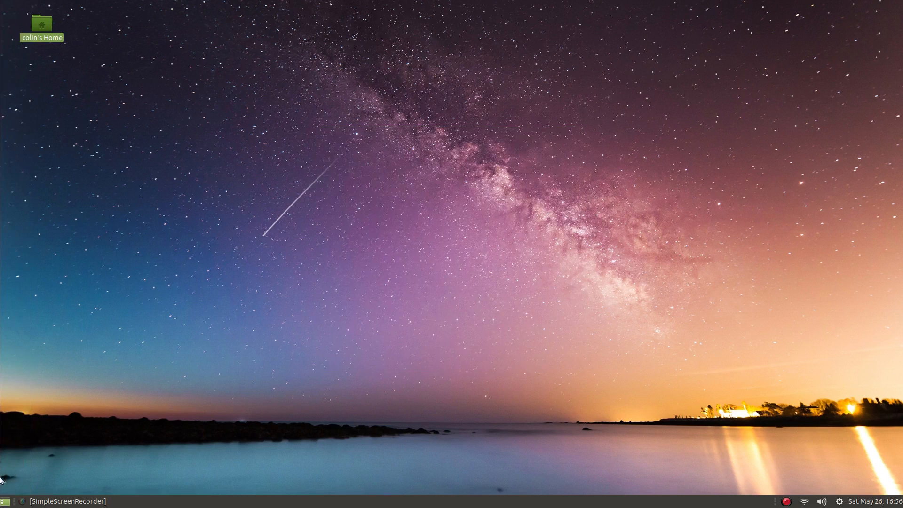
- Examine the options offered for the Rubbish applet and for the empty areas of the side panel
{"action": "right_click", "coordinate": [19, 468]}
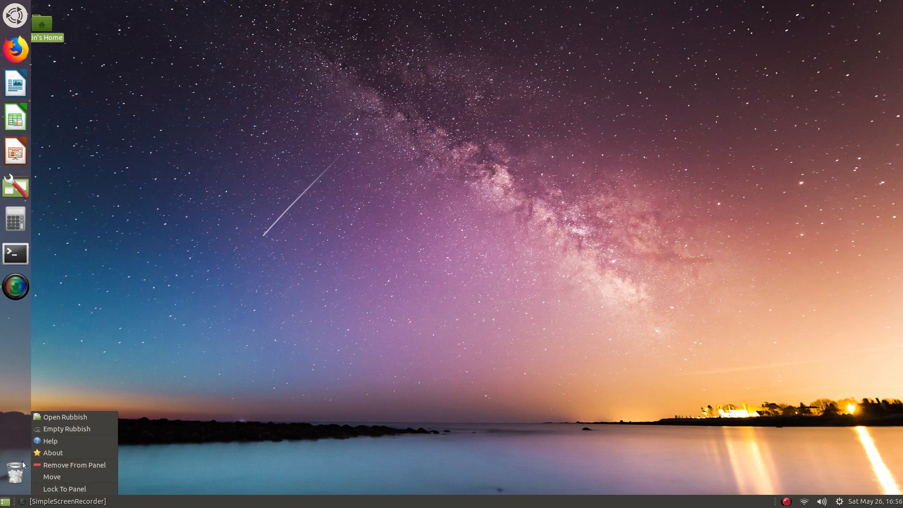
{"action": "left_click", "coordinate": [167, 377]}
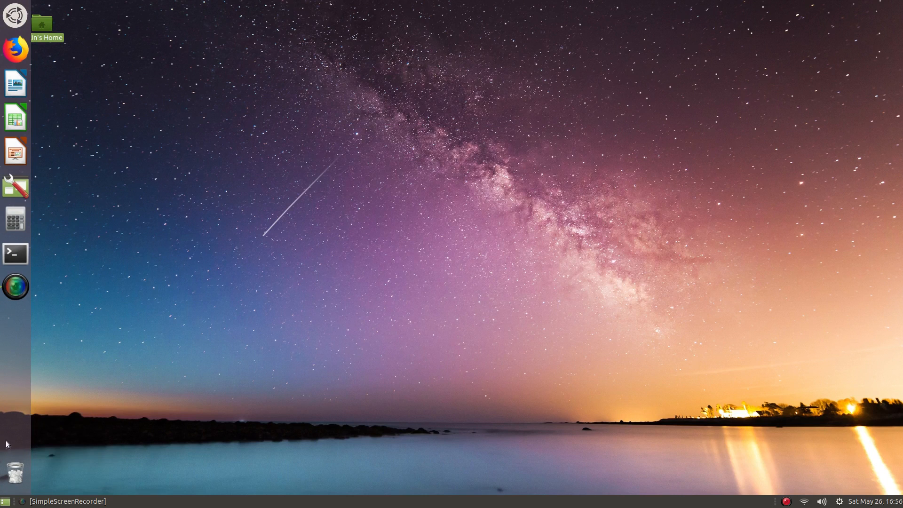
{"action": "right_click", "coordinate": [5, 420]}
{"action": "left_click", "coordinate": [10, 325]}
{"action": "right_click", "coordinate": [21, 379]}
{"action": "left_click", "coordinate": [28, 485]}
{"action": "right_click", "coordinate": [1, 492]}
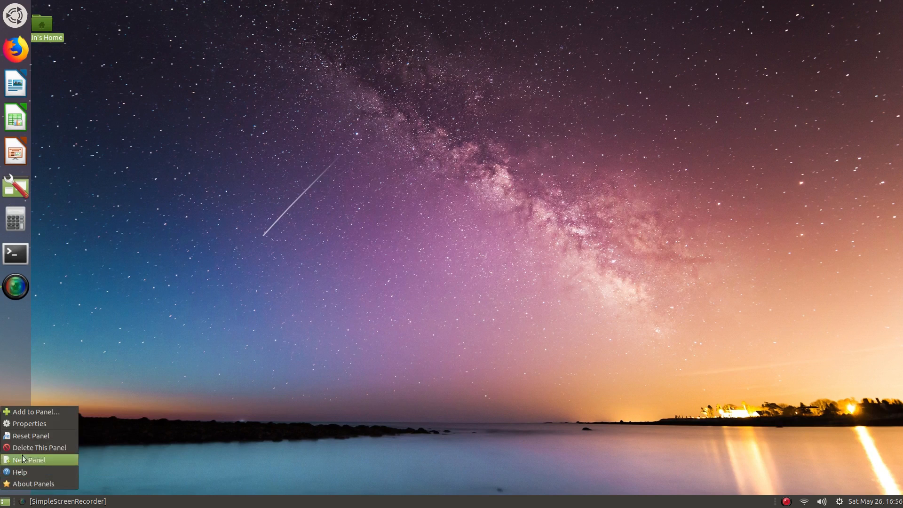
{"action": "left_click", "coordinate": [191, 404]}
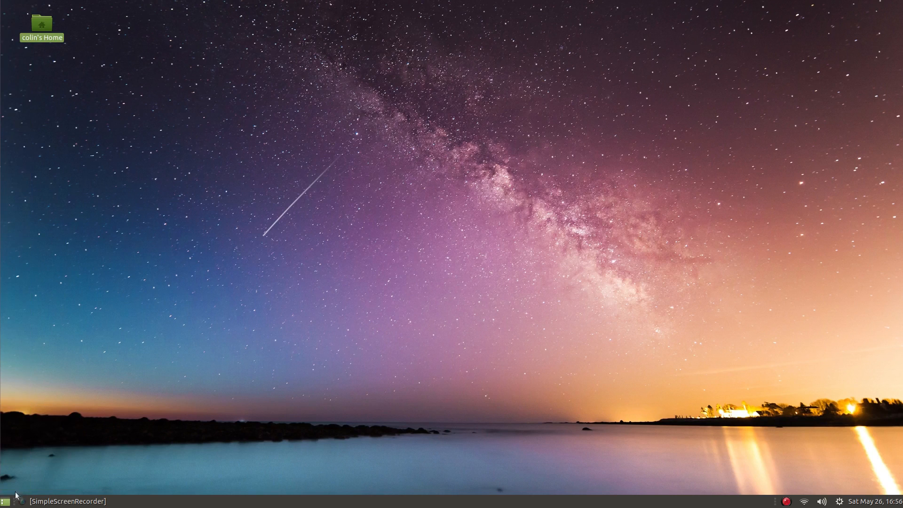
{"action": "right_click", "coordinate": [7, 489]}
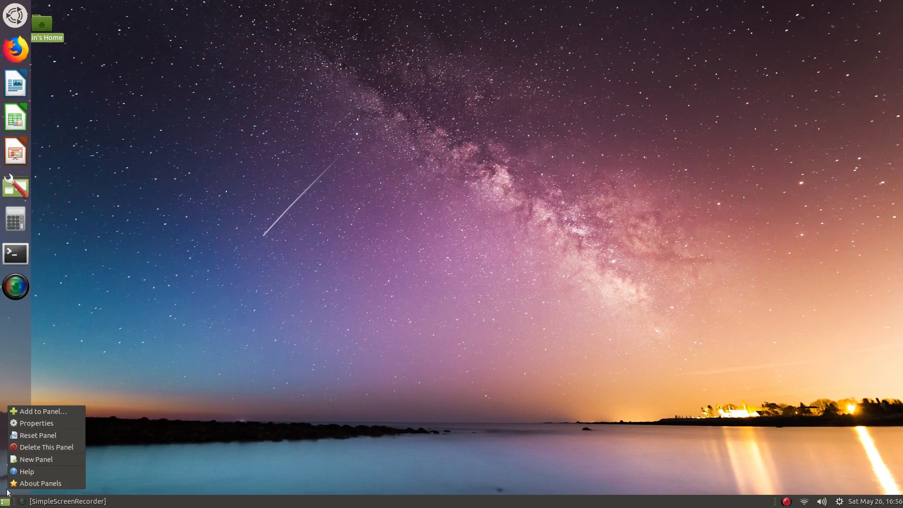
{"action": "left_click", "coordinate": [216, 319]}
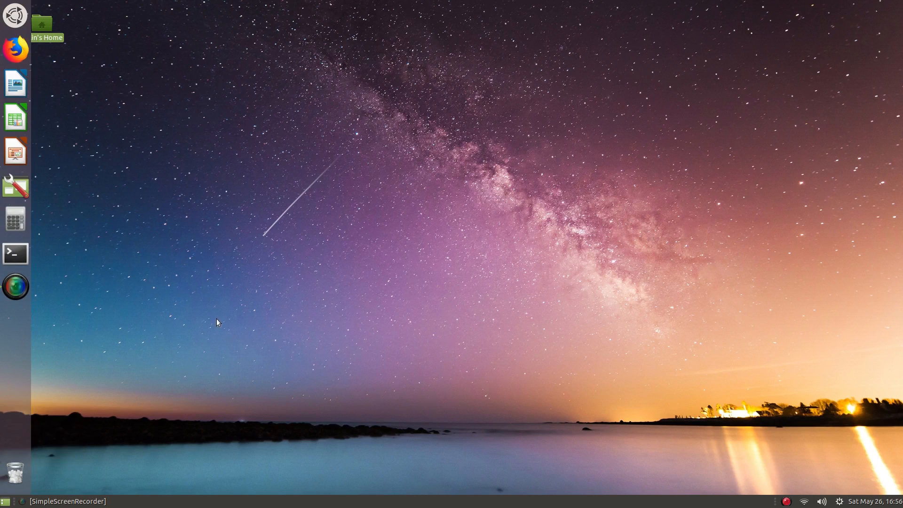
- Start MATE Tweak from the launcher's favourites and show its Panel settings
{"action": "mouse_move", "coordinate": [9, 477]}
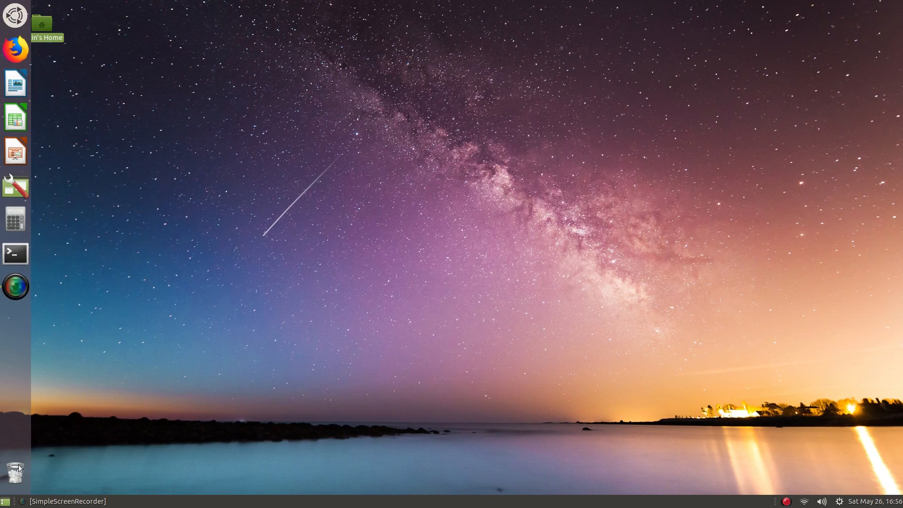
{"action": "left_click", "coordinate": [12, 16]}
{"action": "left_click", "coordinate": [69, 42]}
{"action": "left_click", "coordinate": [117, 87]}
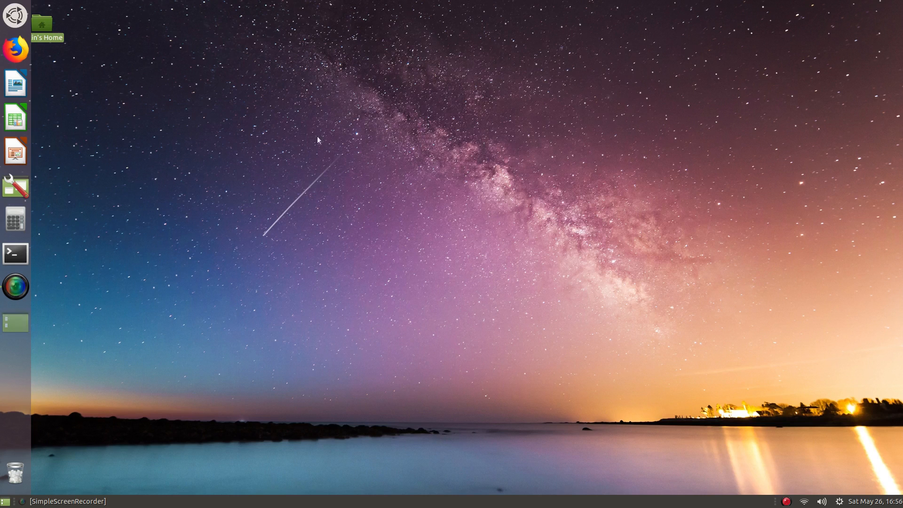
{"action": "left_click", "coordinate": [303, 170]}
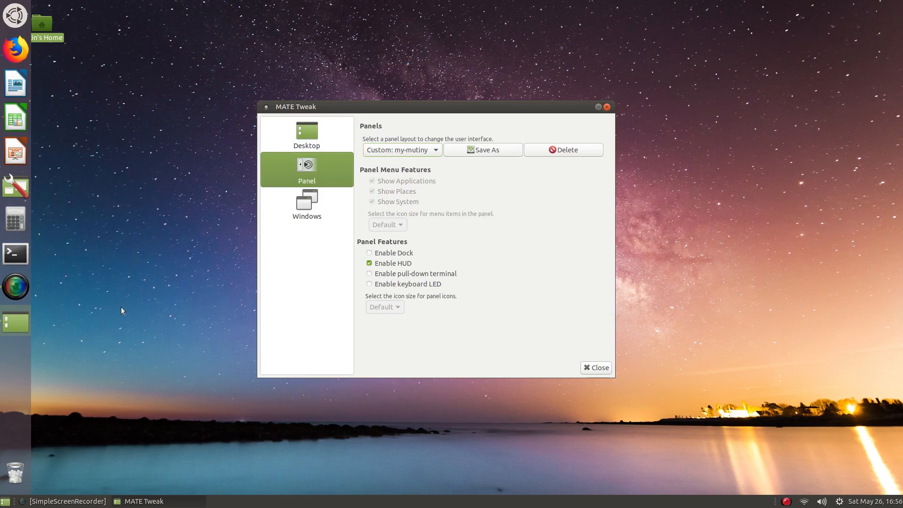
- Review the available panel layouts in MATE Tweak without changing the selection, and close it
{"action": "left_click", "coordinate": [416, 150]}
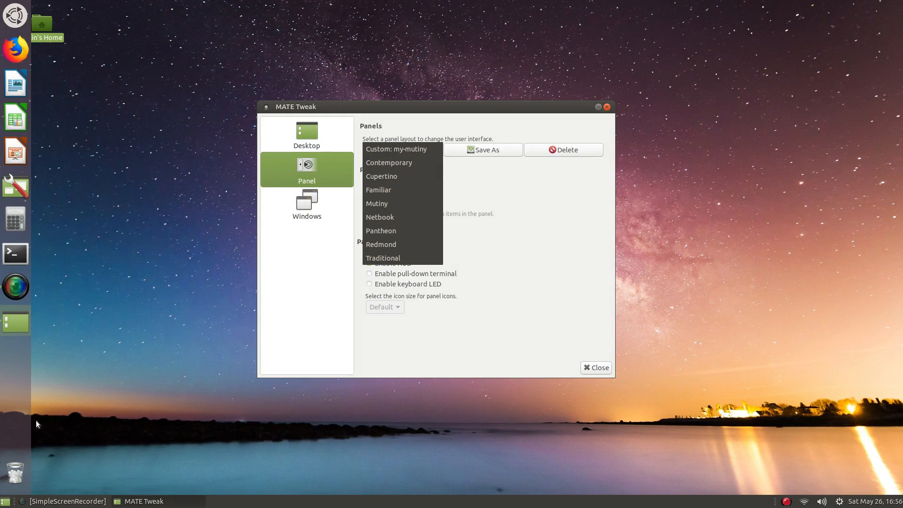
{"action": "left_click", "coordinate": [585, 374]}
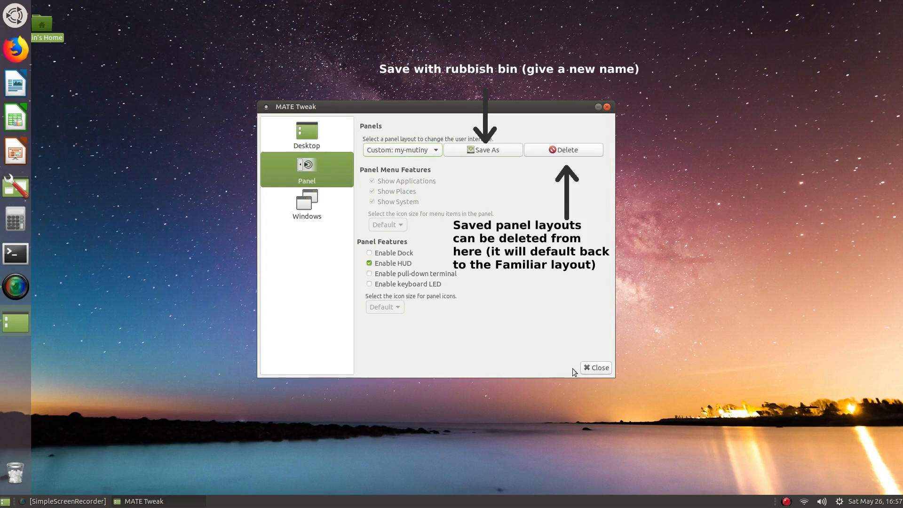
{"action": "left_click", "coordinate": [593, 368]}
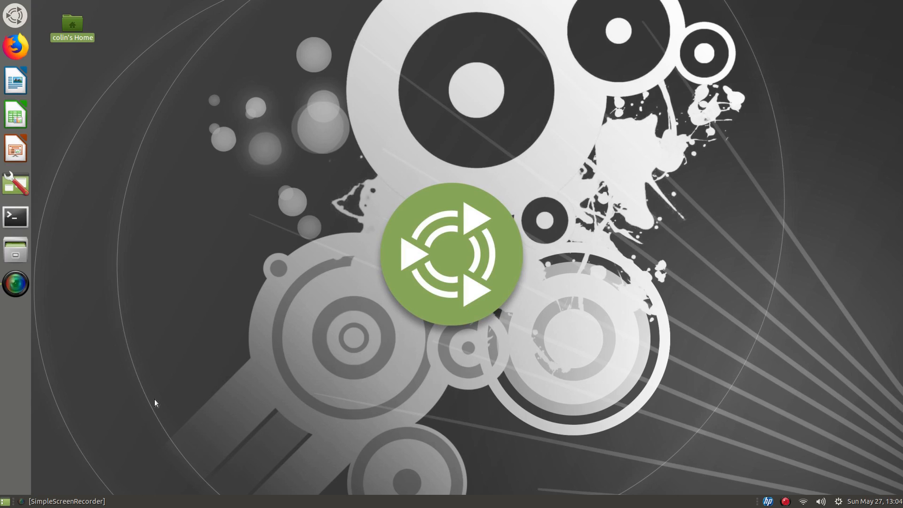
- Move the window list further right along the bottom panel, and create a new panel from the freed space
{"action": "right_click", "coordinate": [15, 501]}
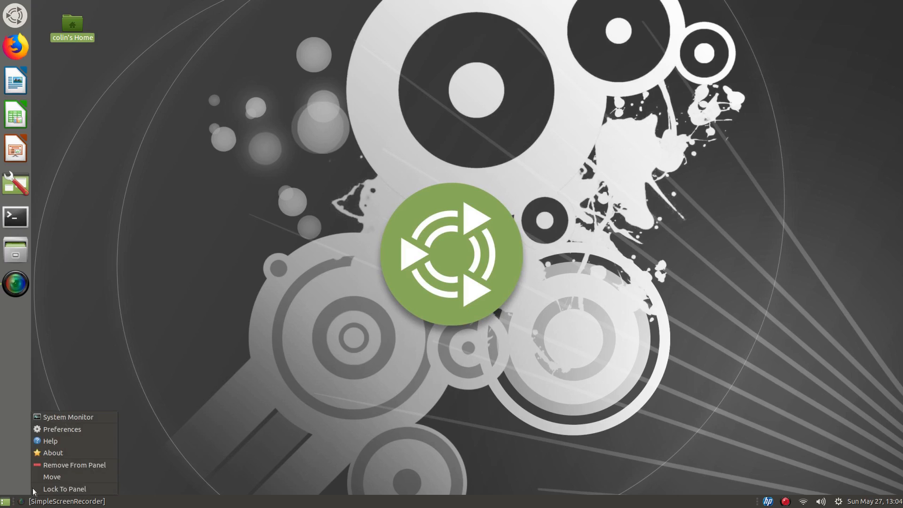
{"action": "left_click", "coordinate": [69, 476]}
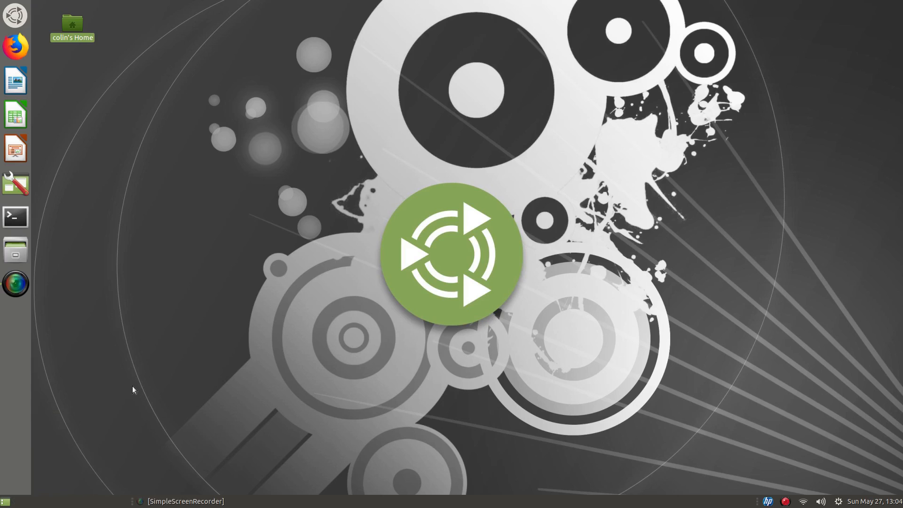
{"action": "right_click", "coordinate": [47, 501]}
{"action": "left_click", "coordinate": [75, 463]}
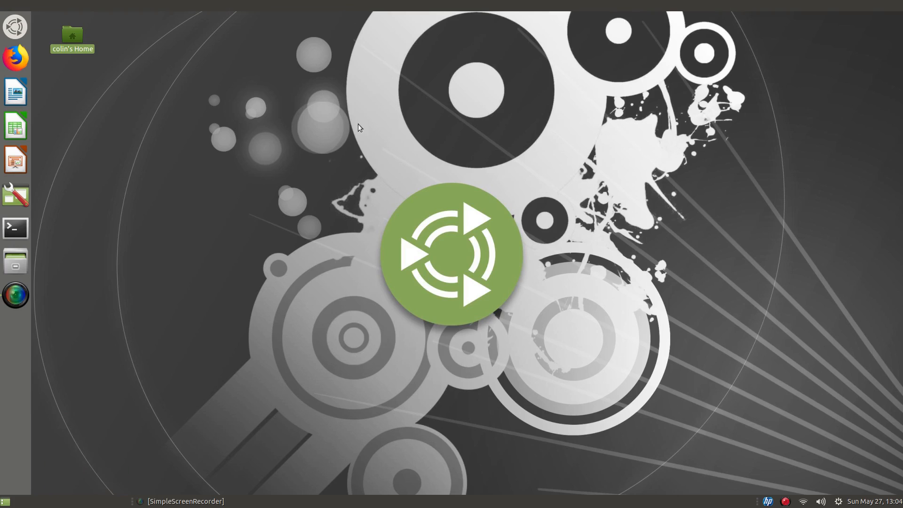
- Turn off Expand for the new top panel so that it shrinks to a short floating panel
{"action": "right_click", "coordinate": [321, 5]}
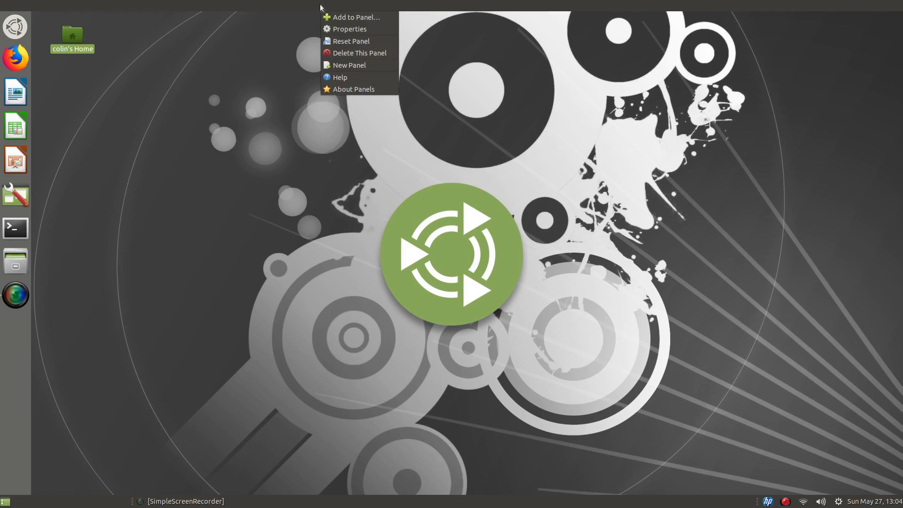
{"action": "left_click", "coordinate": [353, 29]}
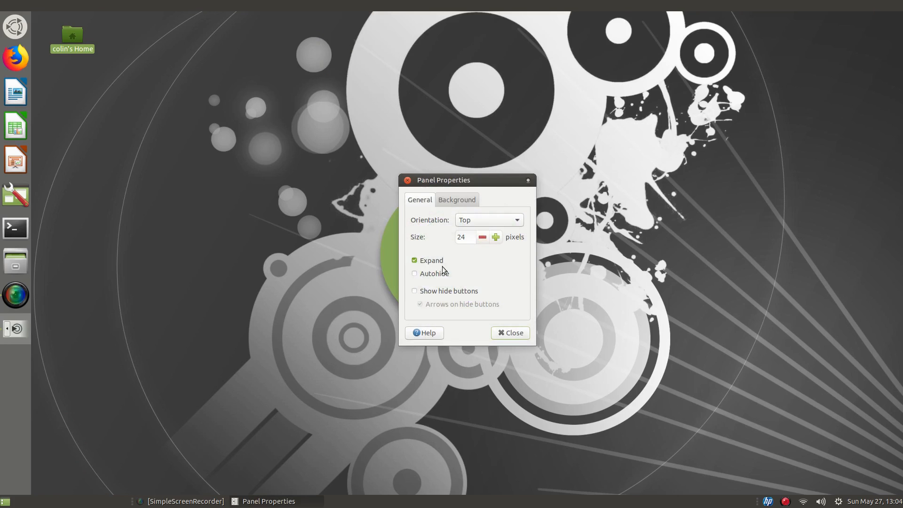
{"action": "left_click", "coordinate": [420, 264]}
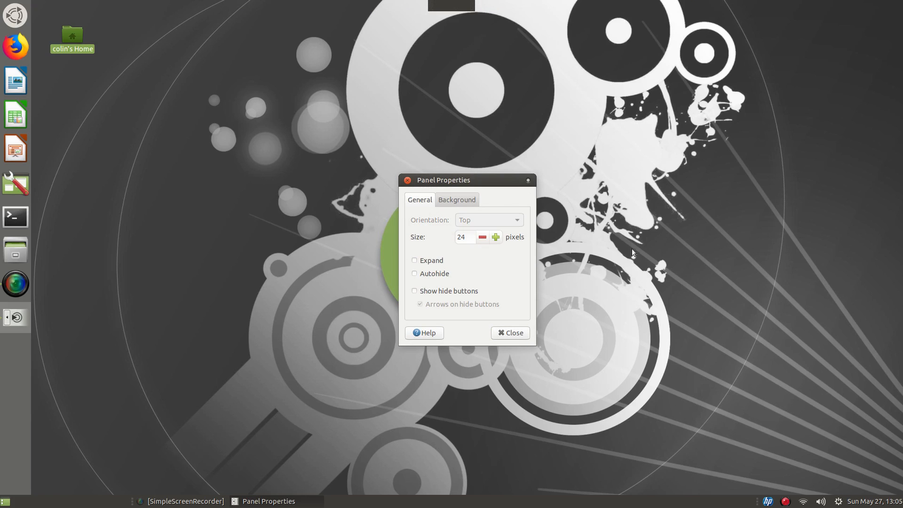
- Try the hide buttons with arrows on the new top panel, and turn them off again
{"action": "left_click", "coordinate": [414, 291]}
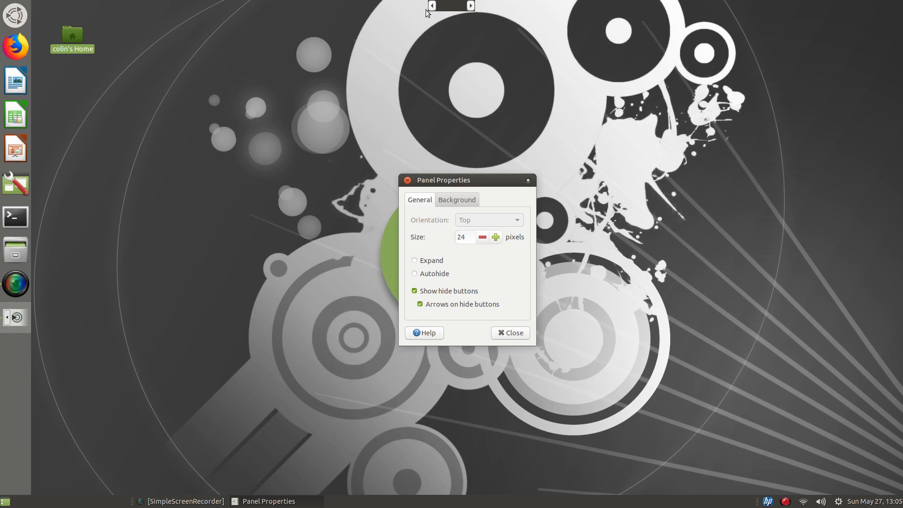
{"action": "left_click", "coordinate": [510, 335]}
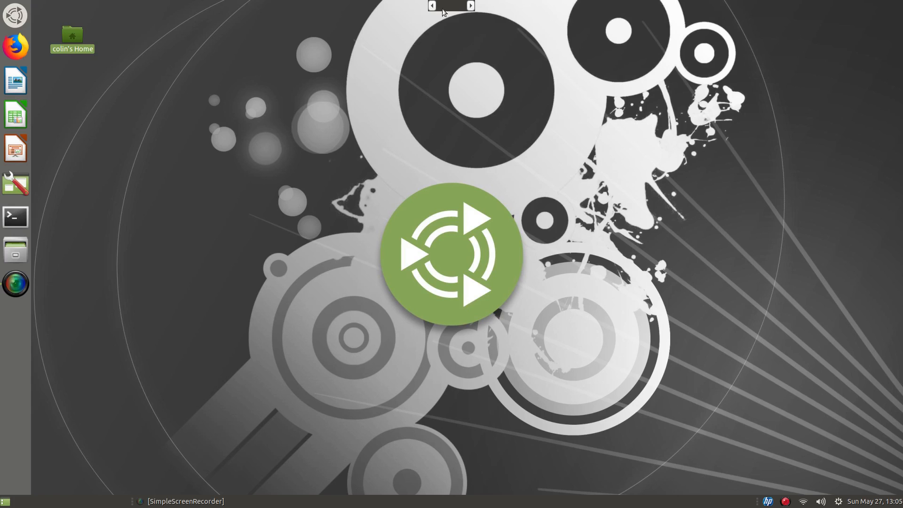
{"action": "right_click", "coordinate": [443, 10]}
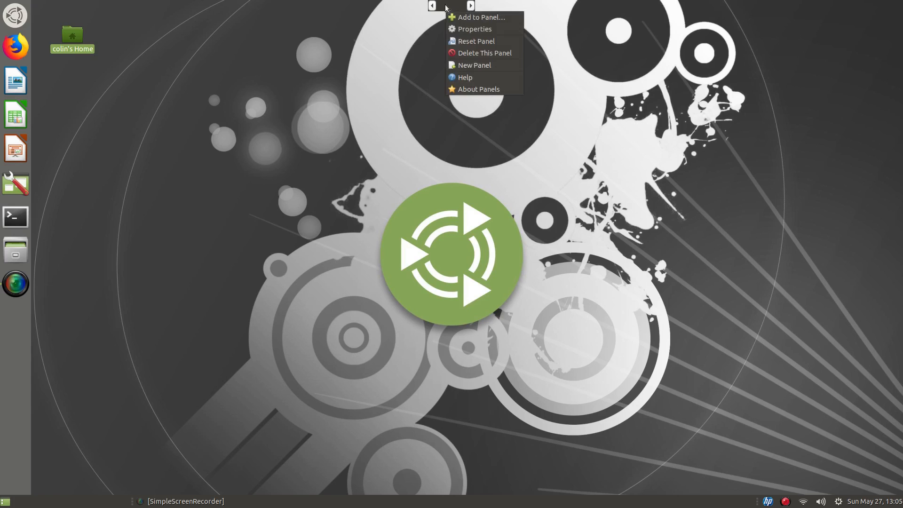
{"action": "left_click", "coordinate": [473, 30]}
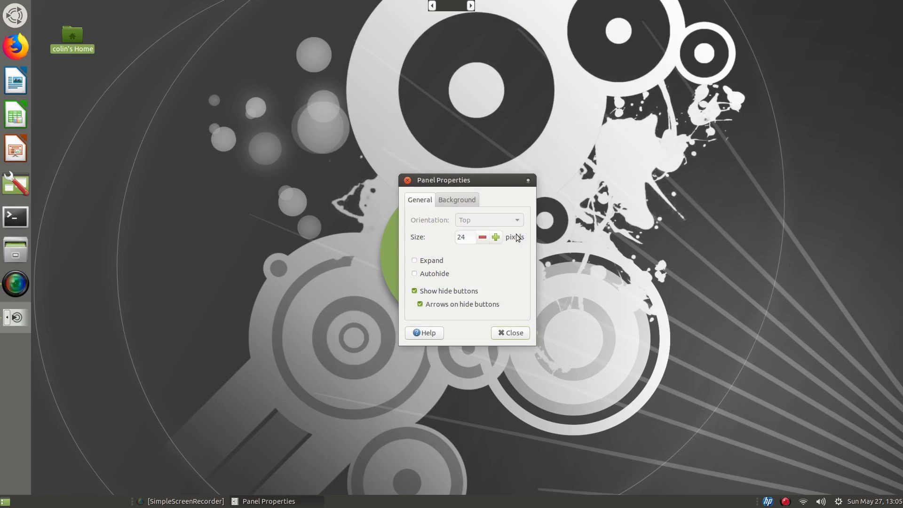
{"action": "left_click", "coordinate": [414, 291]}
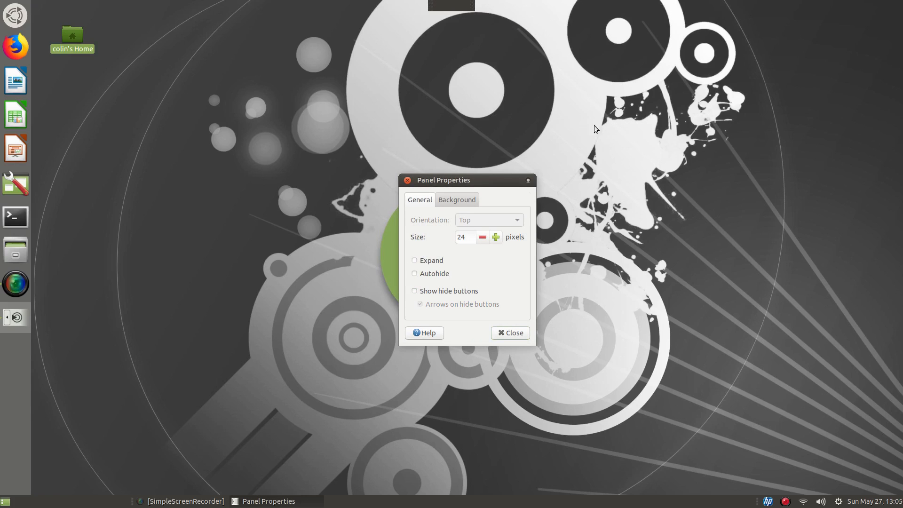
{"action": "left_click", "coordinate": [516, 334]}
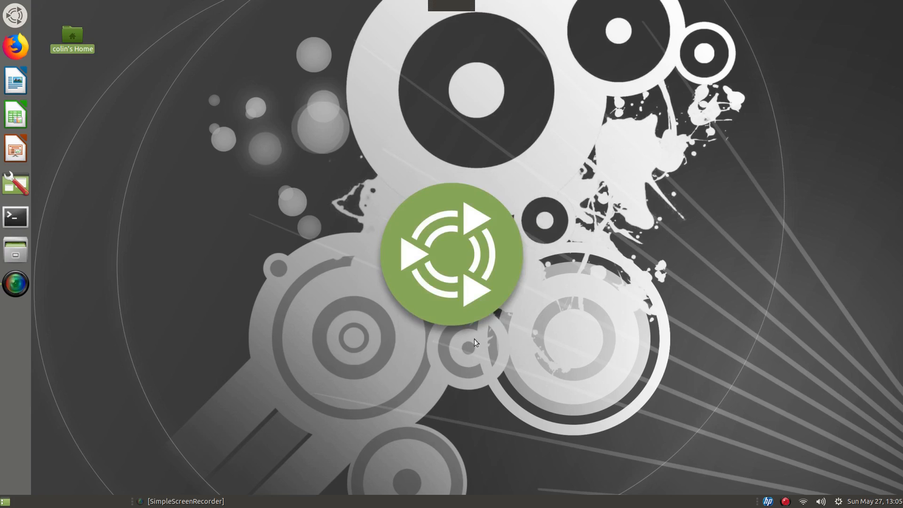
- Add the Global Application Menu applet to the short top panel
{"action": "right_click", "coordinate": [444, 7]}
{"action": "left_click", "coordinate": [463, 18]}
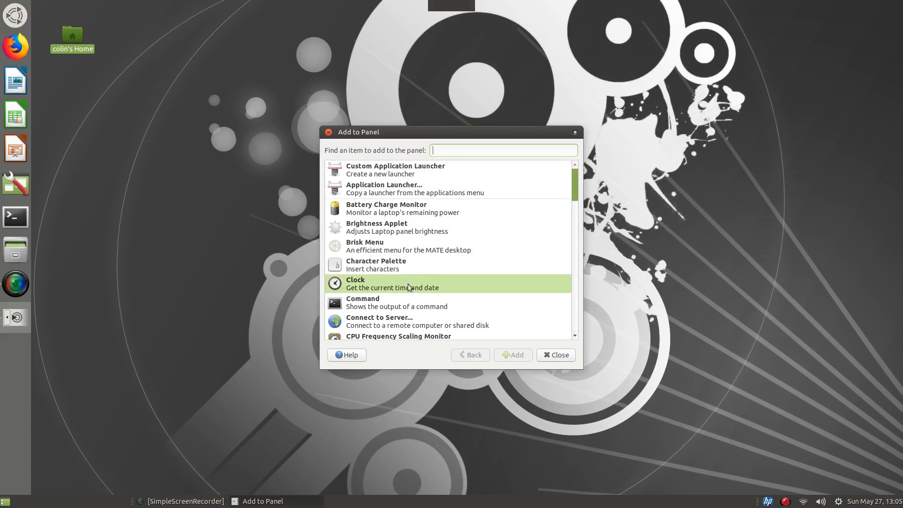
{"action": "scroll", "coordinate": [395, 261], "scroll_direction": "down", "scroll_amount": 3}
{"action": "scroll", "coordinate": [395, 261], "scroll_direction": "down", "scroll_amount": 4}
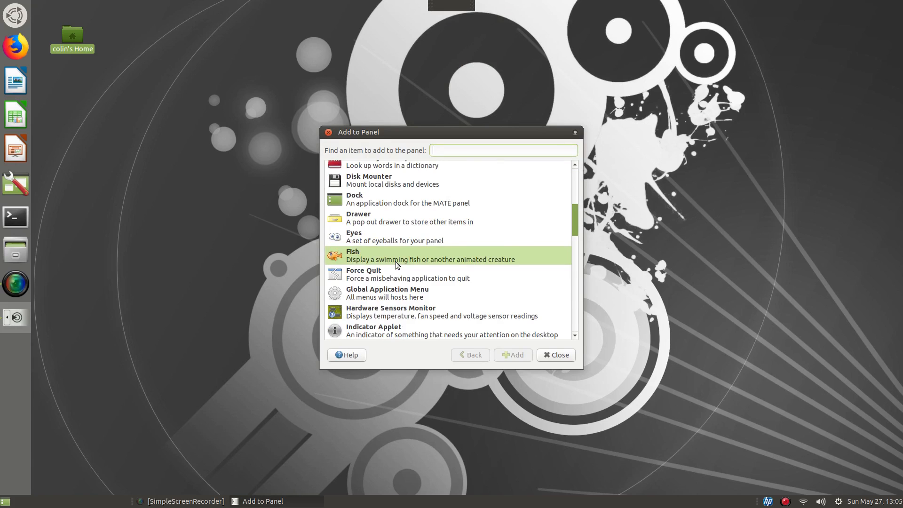
{"action": "left_click", "coordinate": [379, 270]}
{"action": "left_click", "coordinate": [506, 354]}
{"action": "left_click", "coordinate": [564, 356]}
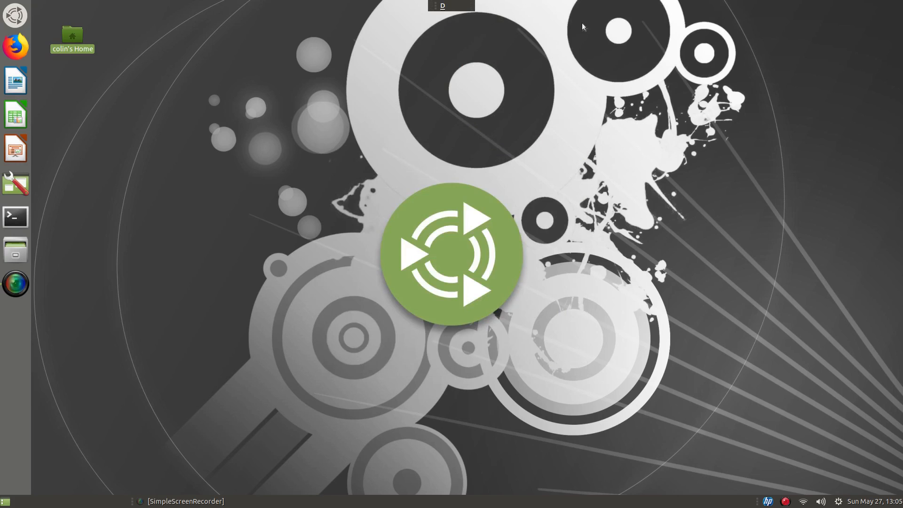
- Turn on Autohide for the short top panel and place it along the top edge, just beside the vertical side panel
{"action": "left_click_drag", "start_coordinate": [469, 5], "coordinate": [9, 1]}
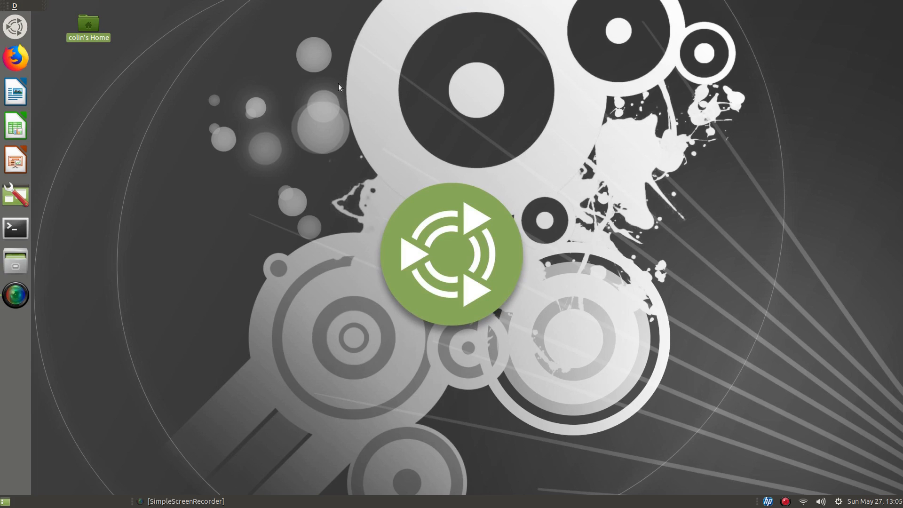
{"action": "right_click", "coordinate": [3, 6]}
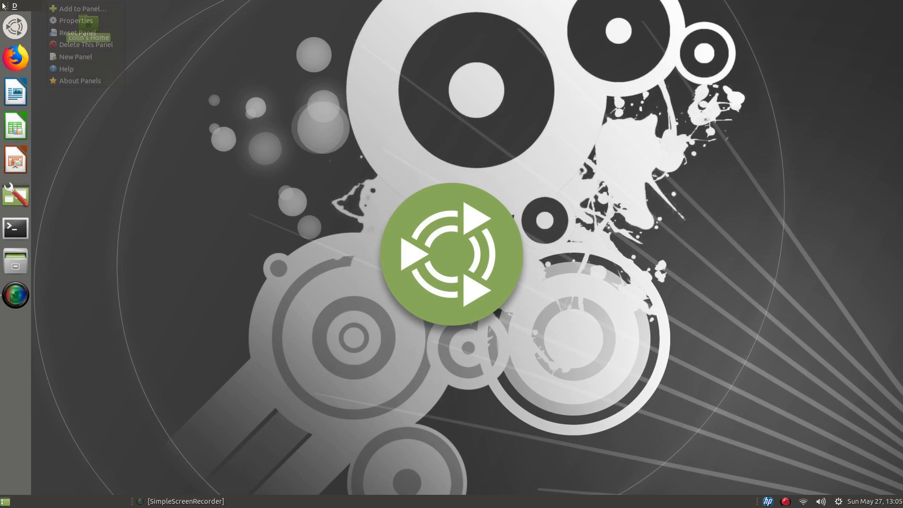
{"action": "left_click", "coordinate": [76, 20]}
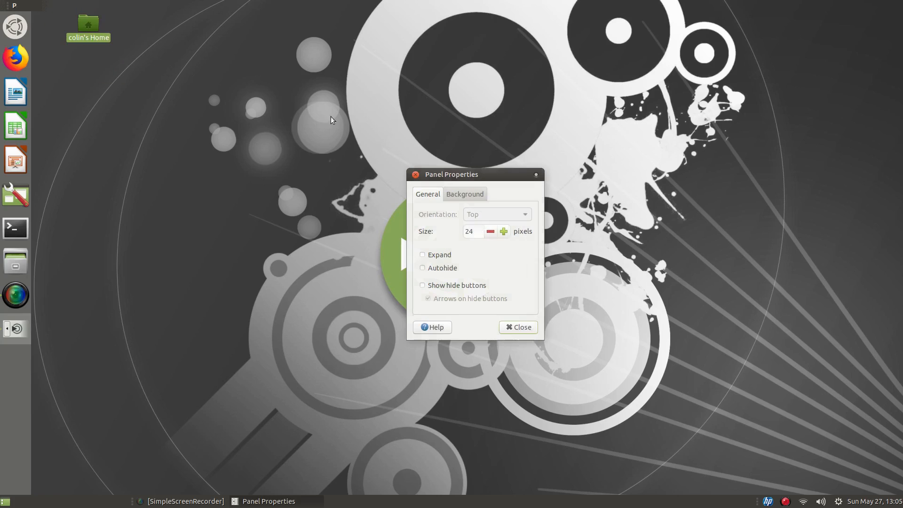
{"action": "left_click", "coordinate": [422, 268]}
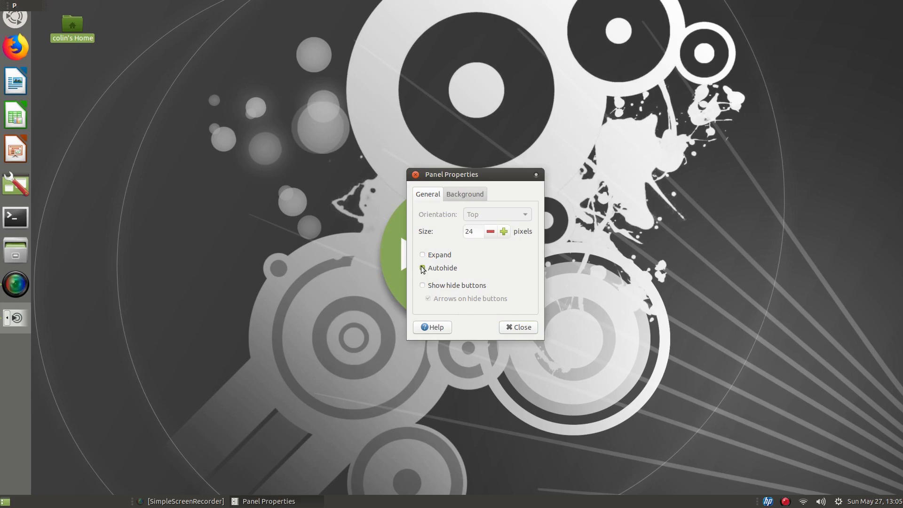
{"action": "left_click", "coordinate": [519, 328]}
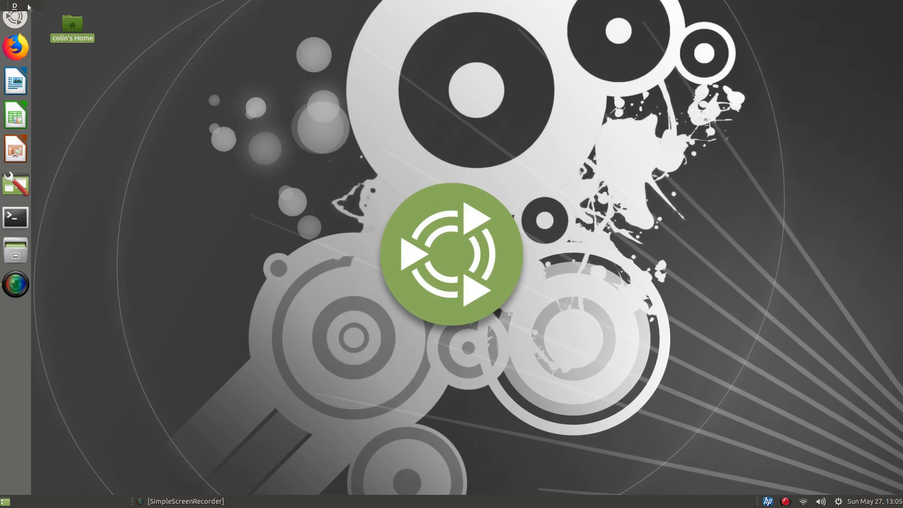
{"action": "left_click_drag", "start_coordinate": [37, 6], "coordinate": [71, 5]}
{"action": "mouse_move", "coordinate": [55, 3]}
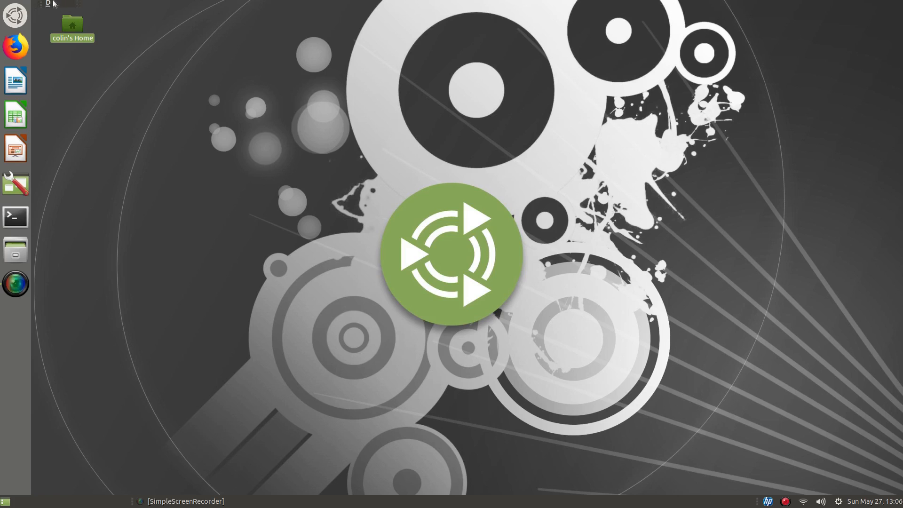
{"action": "right_click", "coordinate": [40, 7]}
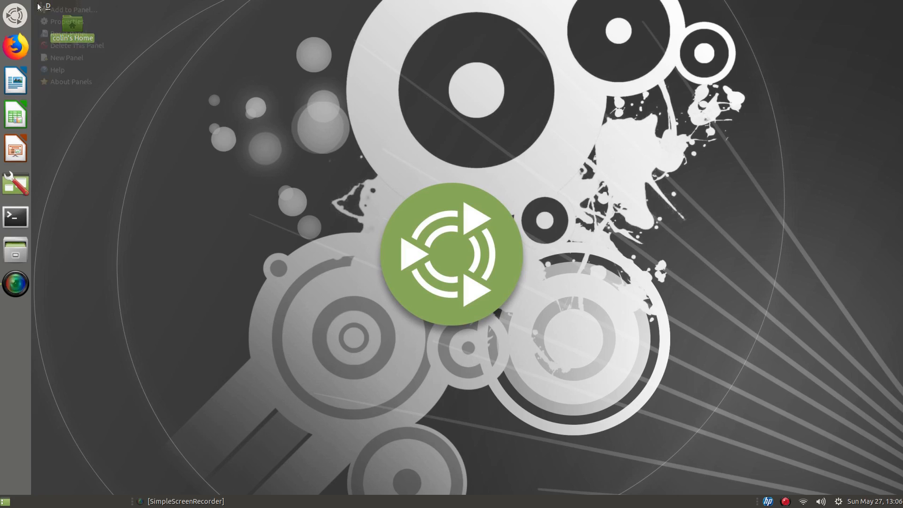
{"action": "left_click", "coordinate": [70, 9]}
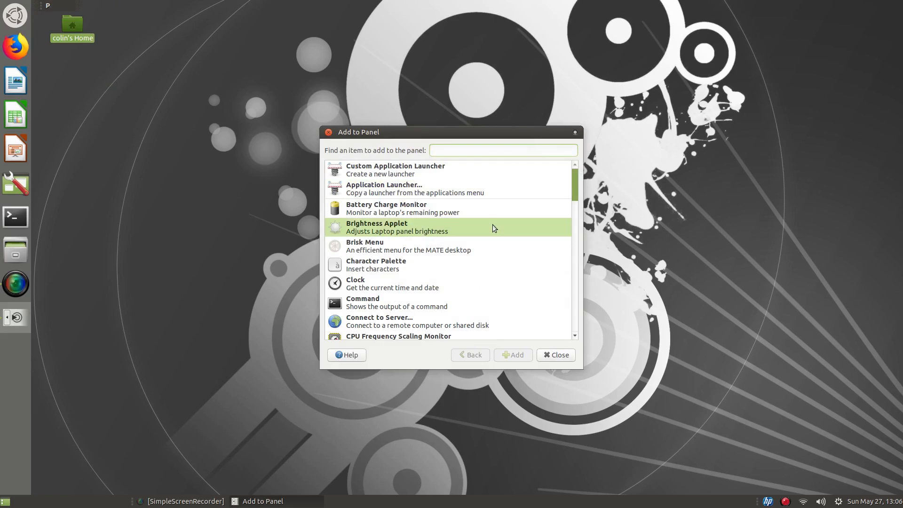
{"action": "left_click", "coordinate": [545, 354]}
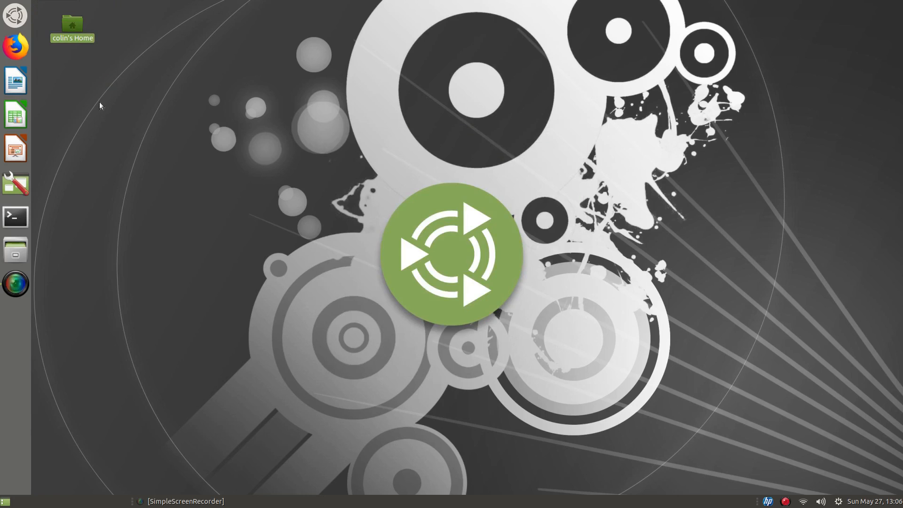
- Review the general and background properties of the short top panel
{"action": "right_click", "coordinate": [64, 6]}
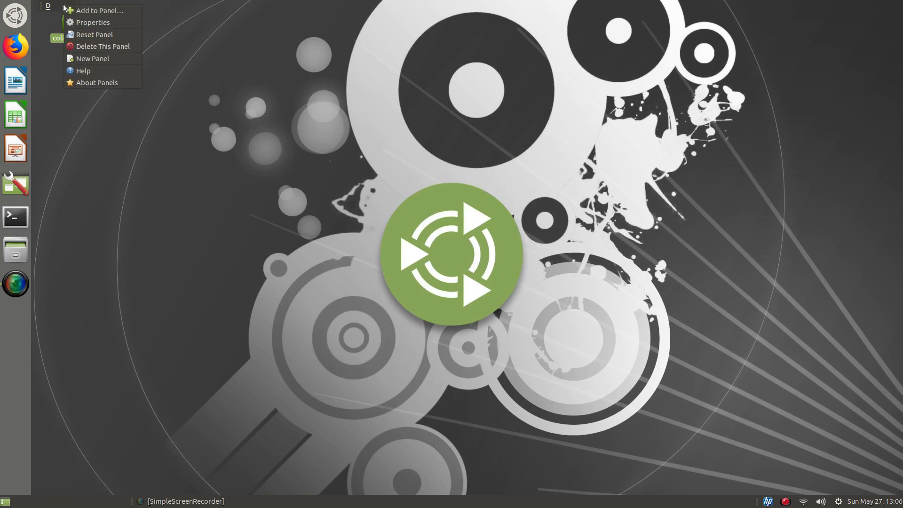
{"action": "left_click", "coordinate": [89, 22]}
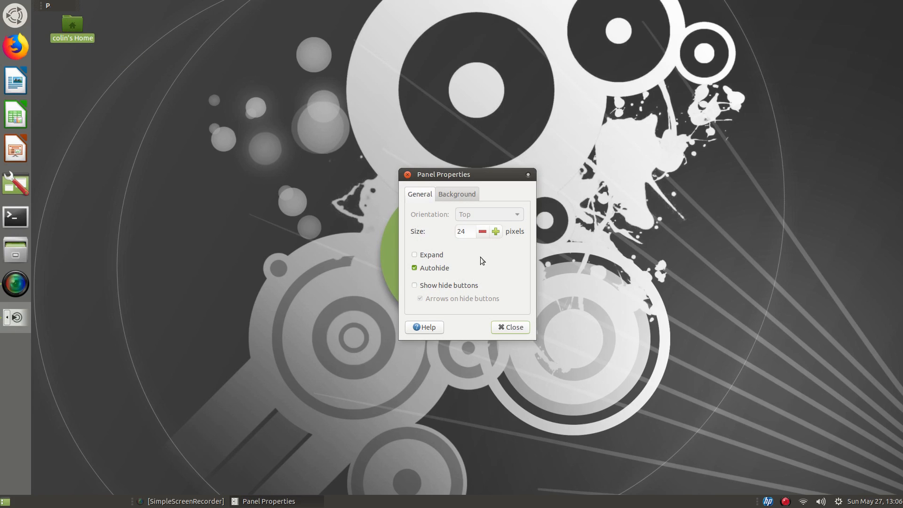
{"action": "left_click", "coordinate": [458, 191]}
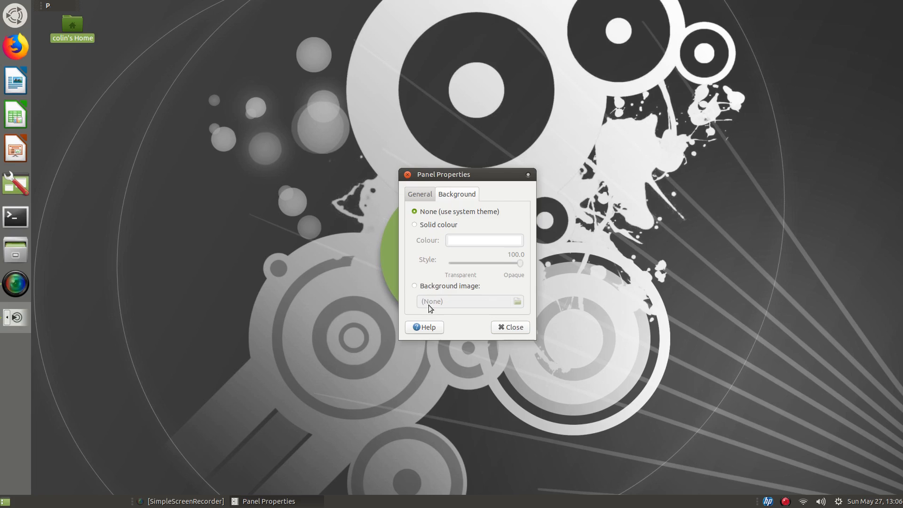
{"action": "left_click", "coordinate": [417, 198]}
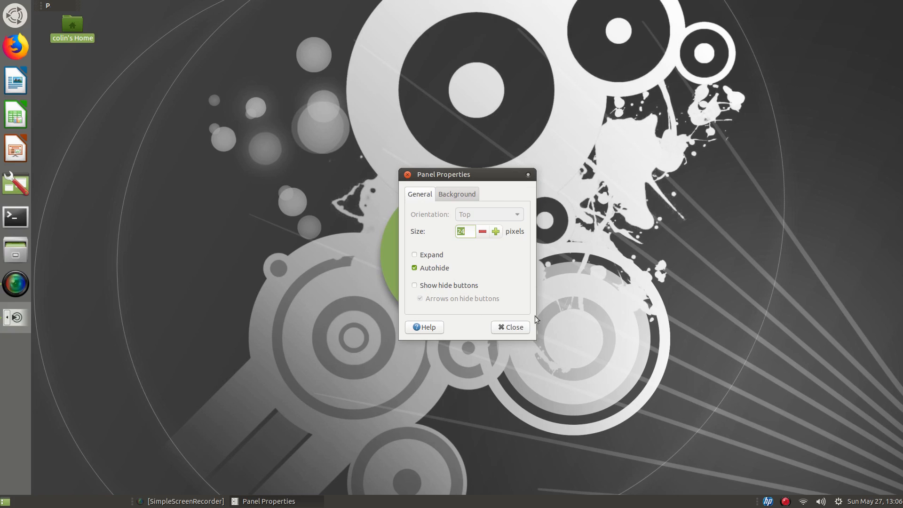
{"action": "left_click", "coordinate": [500, 327]}
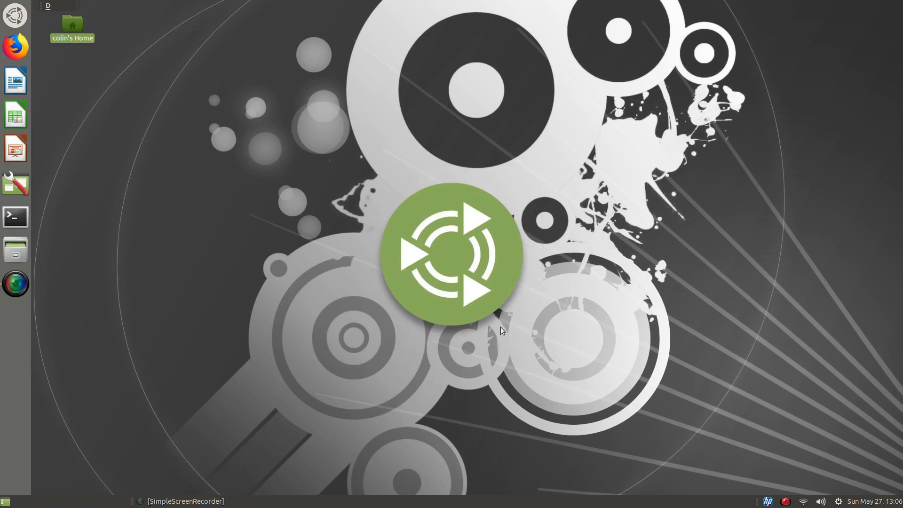
- Examine the preferences of the Global Application Menu applet
{"action": "right_click", "coordinate": [42, 11]}
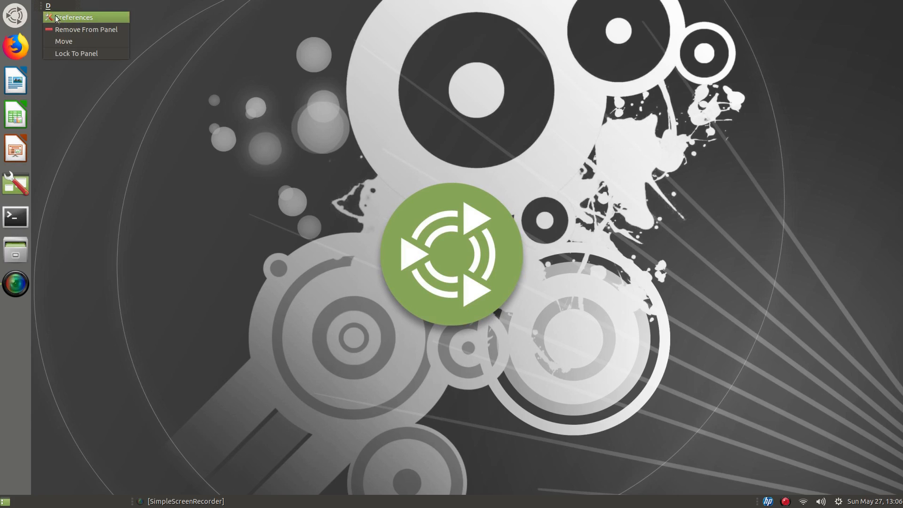
{"action": "left_click", "coordinate": [73, 22]}
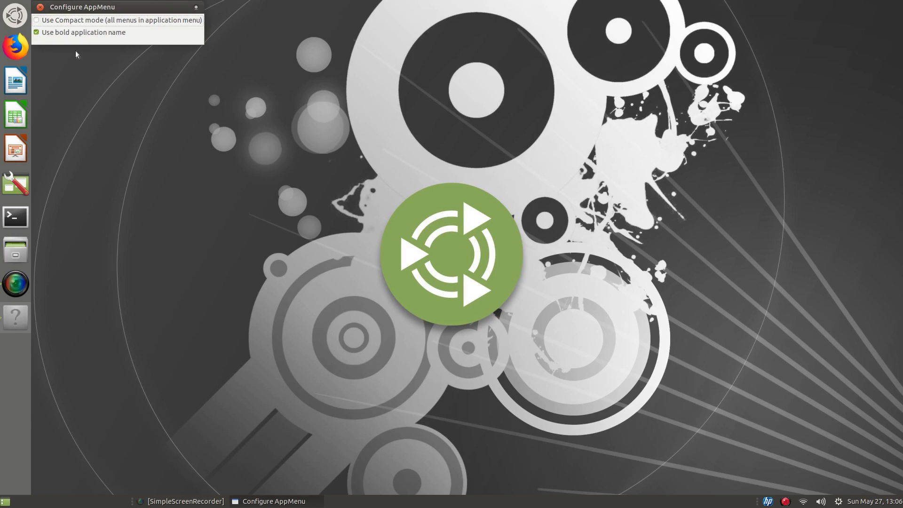
{"action": "left_click", "coordinate": [40, 7]}
- Open the home folder, move its window away from the side panel, and try its menu on the short top panel
{"action": "double_click", "coordinate": [75, 25]}
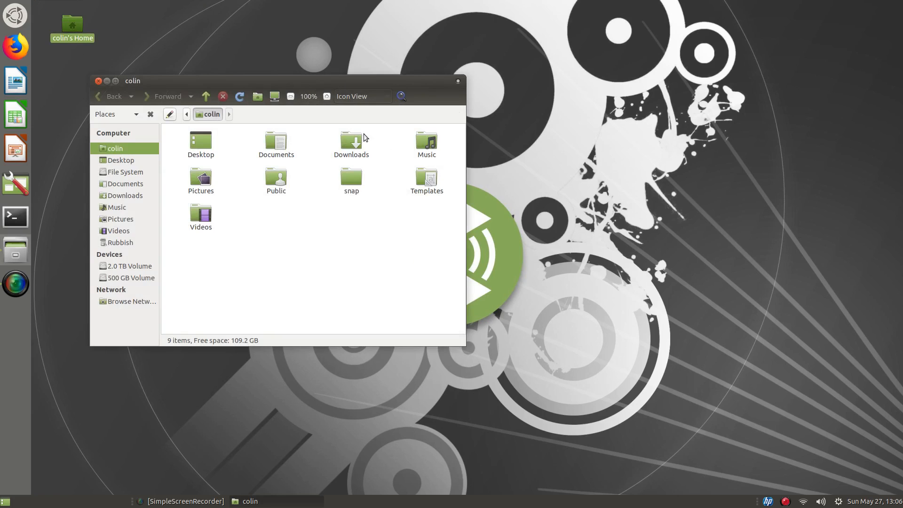
{"action": "left_click_drag", "start_coordinate": [277, 82], "coordinate": [397, 85]}
{"action": "left_click", "coordinate": [48, 6]}
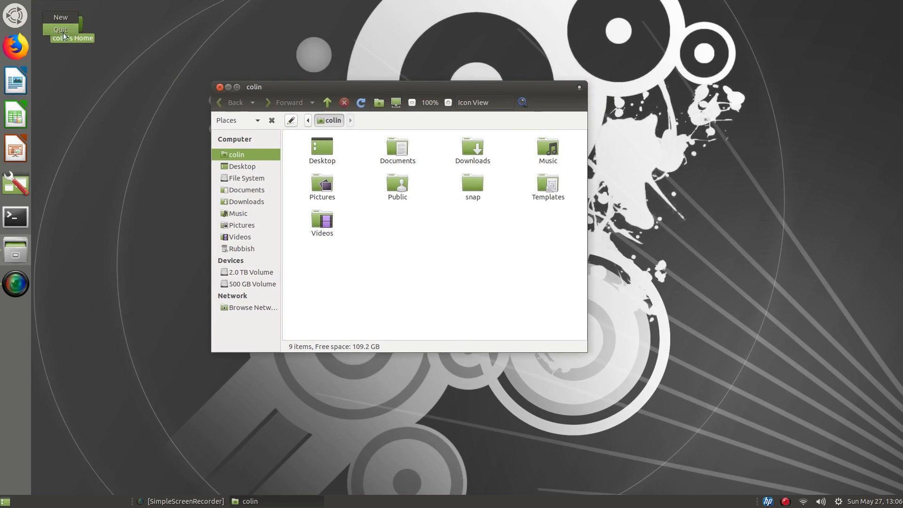
{"action": "left_click", "coordinate": [174, 25]}
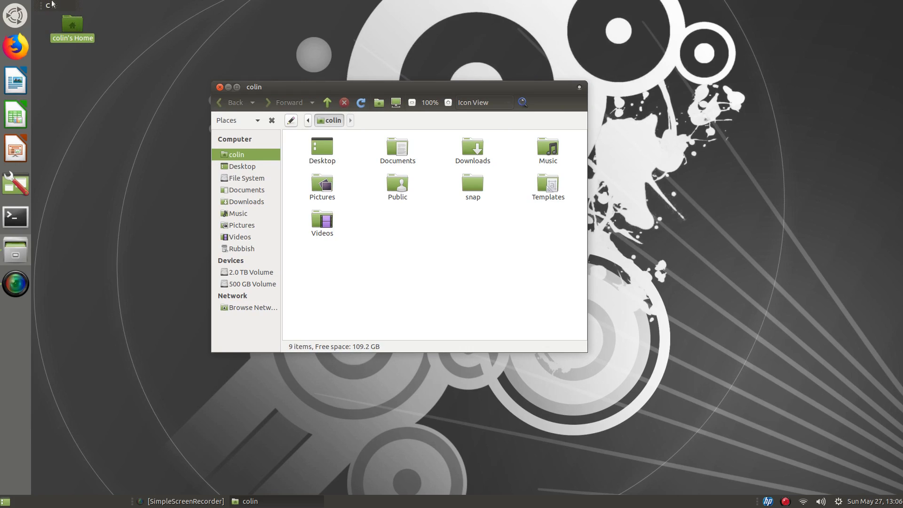
{"action": "left_click", "coordinate": [50, 5]}
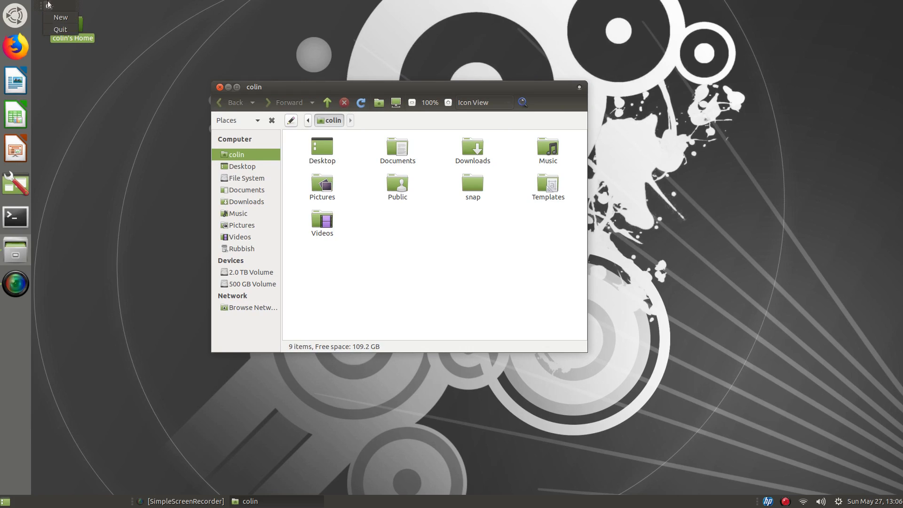
{"action": "left_click", "coordinate": [48, 5]}
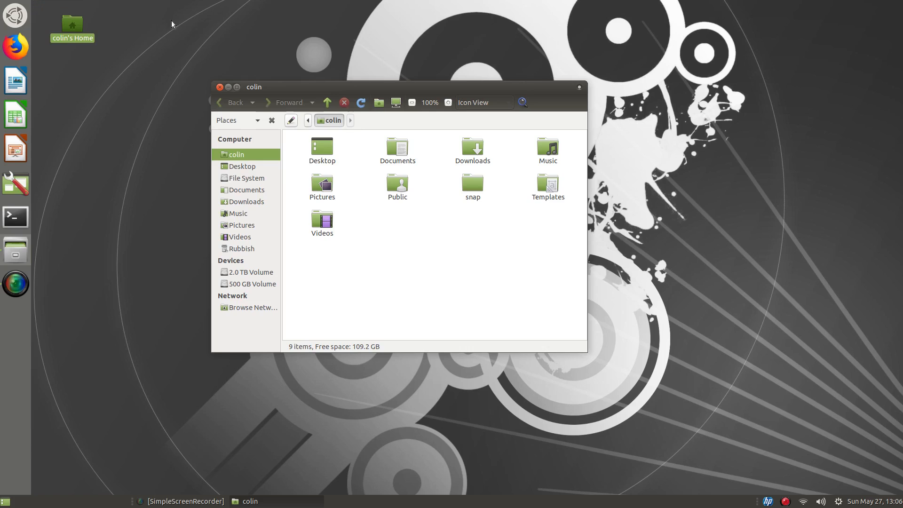
- Turn on Compact mode for the Global Application Menu applet
{"action": "right_click", "coordinate": [42, 5]}
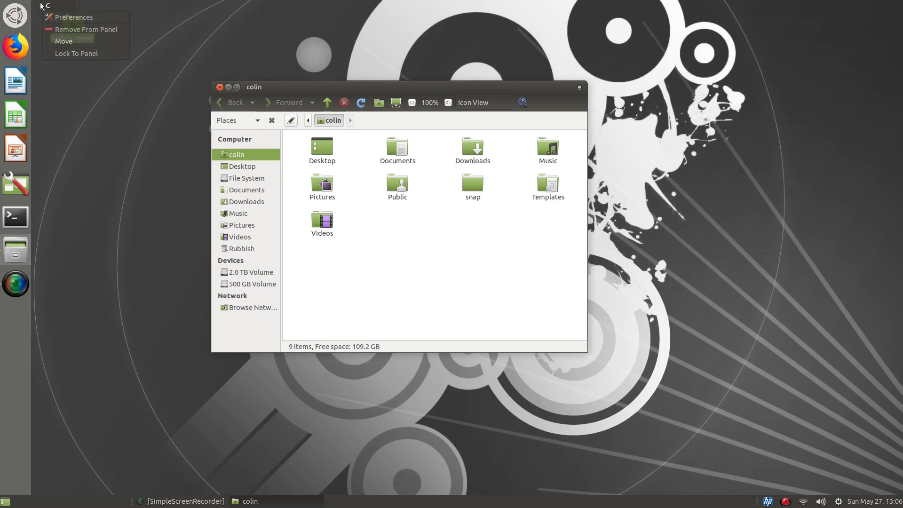
{"action": "left_click", "coordinate": [58, 18]}
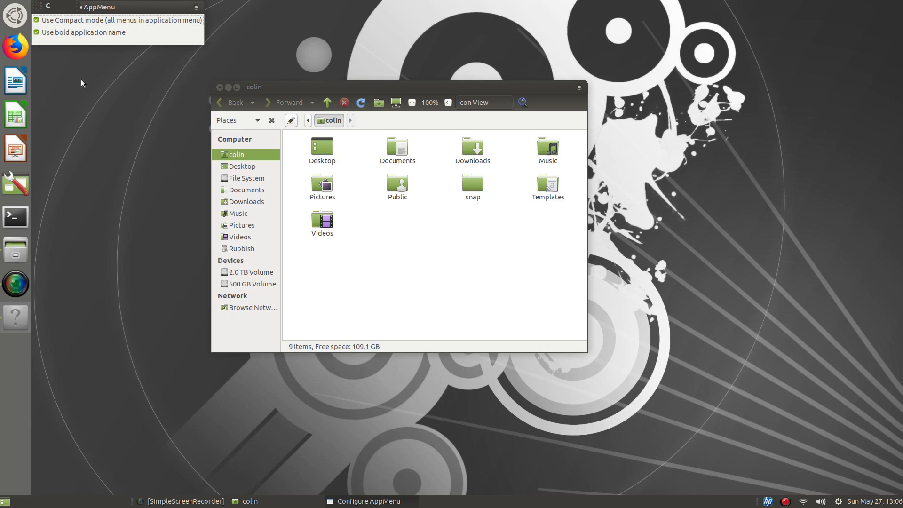
{"action": "left_click", "coordinate": [146, 88]}
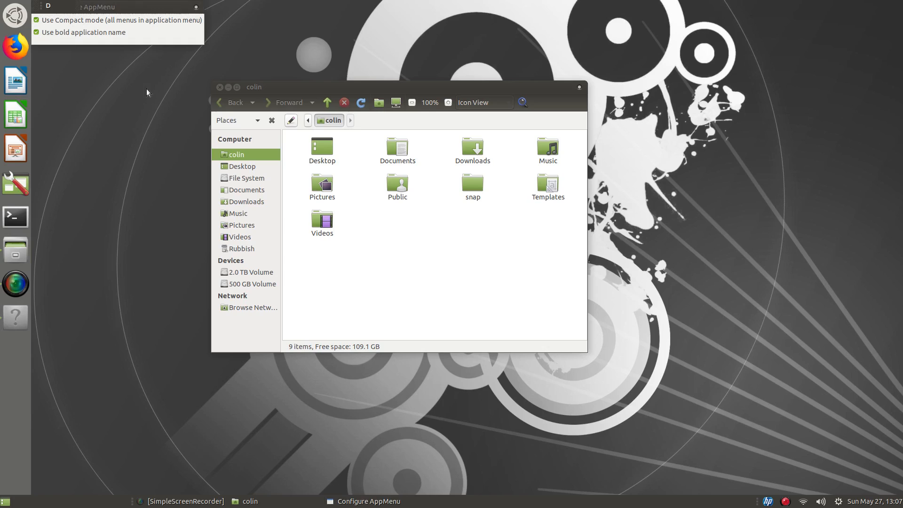
{"action": "left_click_drag", "start_coordinate": [180, 3], "coordinate": [198, 58]}
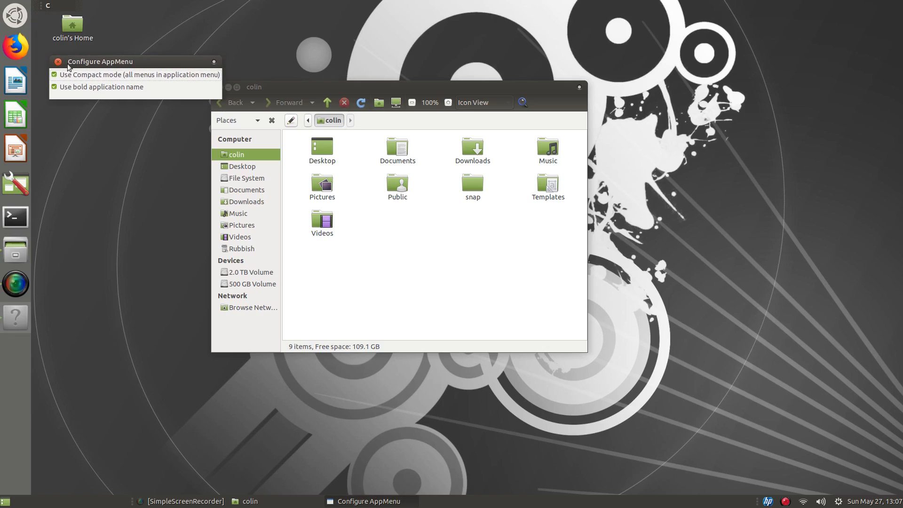
{"action": "left_click", "coordinate": [58, 62]}
- Look through the file manager's File, Edit and View entries in the compact global menu
{"action": "left_click", "coordinate": [49, 7]}
{"action": "mouse_move", "coordinate": [83, 33]}
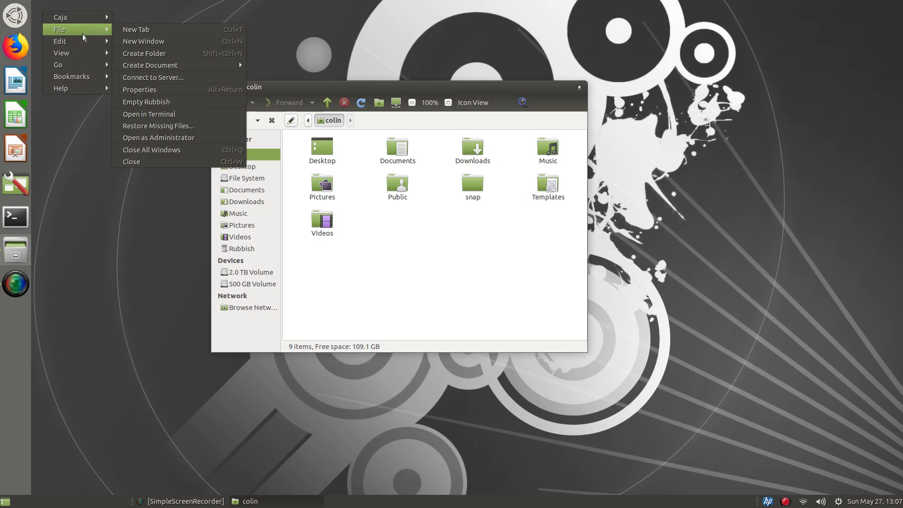
{"action": "mouse_move", "coordinate": [71, 88]}
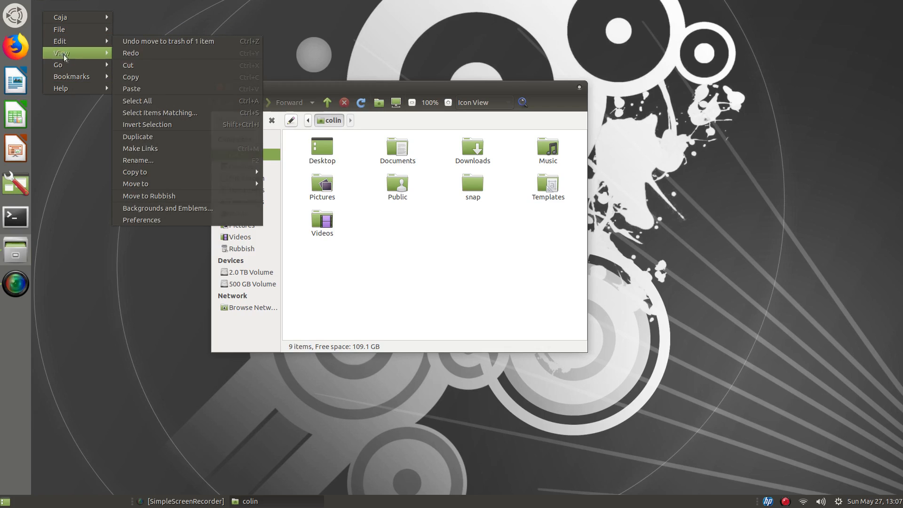
{"action": "left_click", "coordinate": [78, 128]}
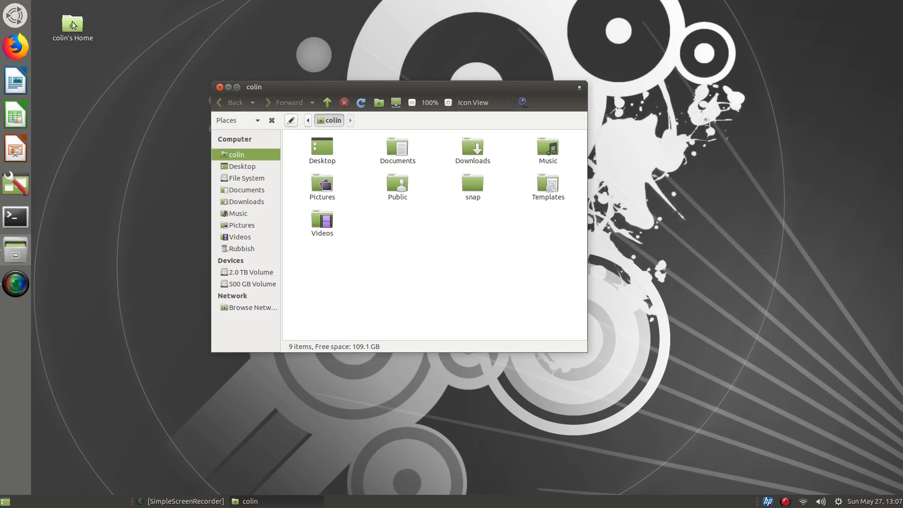
- Check the auto-hiding global menu panel over the maximised home folder window, and restore the window
{"action": "left_click_drag", "start_coordinate": [371, 86], "coordinate": [371, 1]}
{"action": "left_click", "coordinate": [49, 6]}
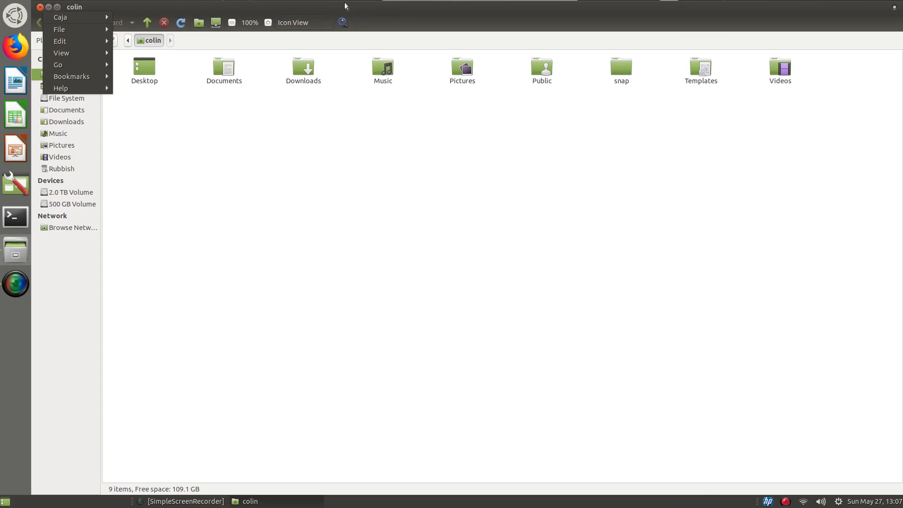
{"action": "left_click", "coordinate": [376, 7]}
{"action": "left_click_drag", "start_coordinate": [374, 6], "coordinate": [408, 89]}
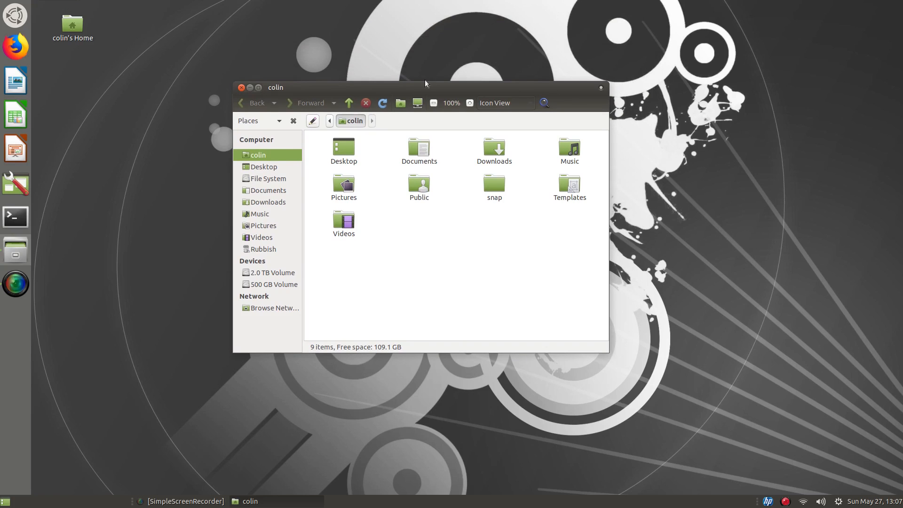
{"action": "double_click", "coordinate": [349, 90]}
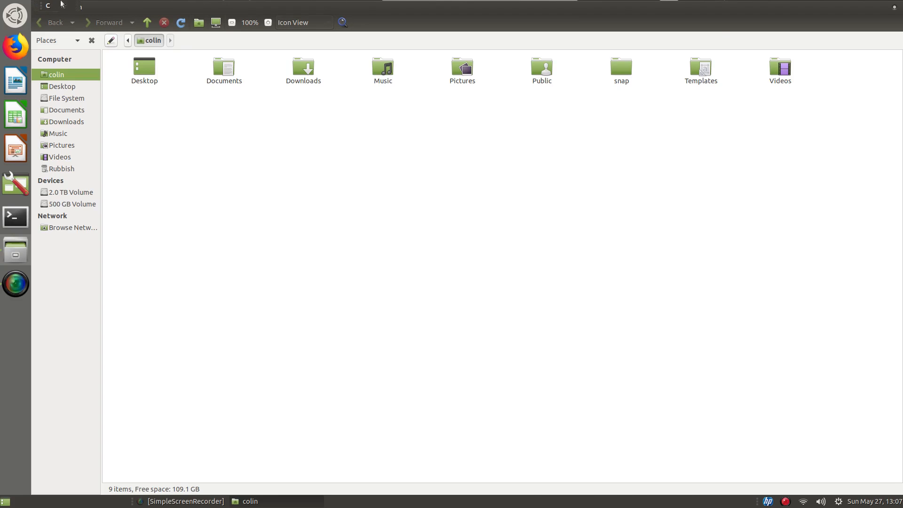
{"action": "left_click_drag", "start_coordinate": [442, 77], "coordinate": [378, 131]}
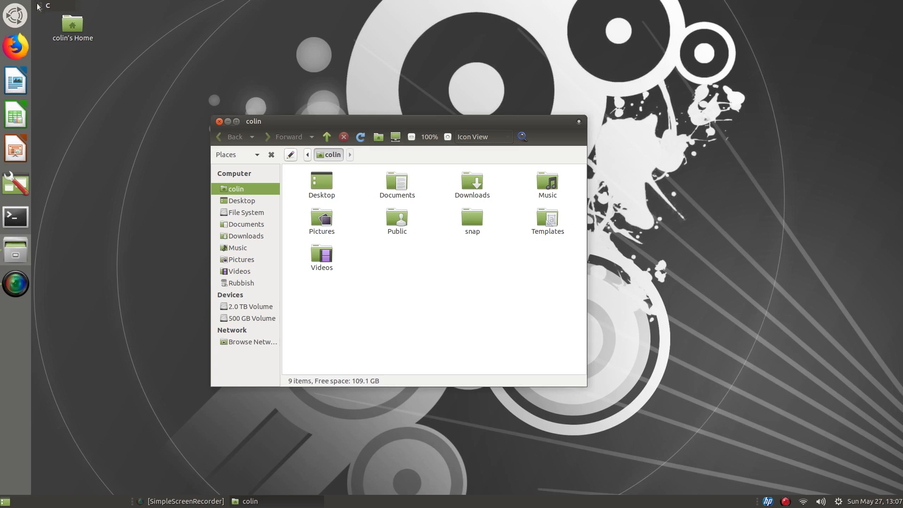
- Add the Window Buttons Applet to the short top panel
{"action": "right_click", "coordinate": [38, 7]}
{"action": "left_click", "coordinate": [47, 10]}
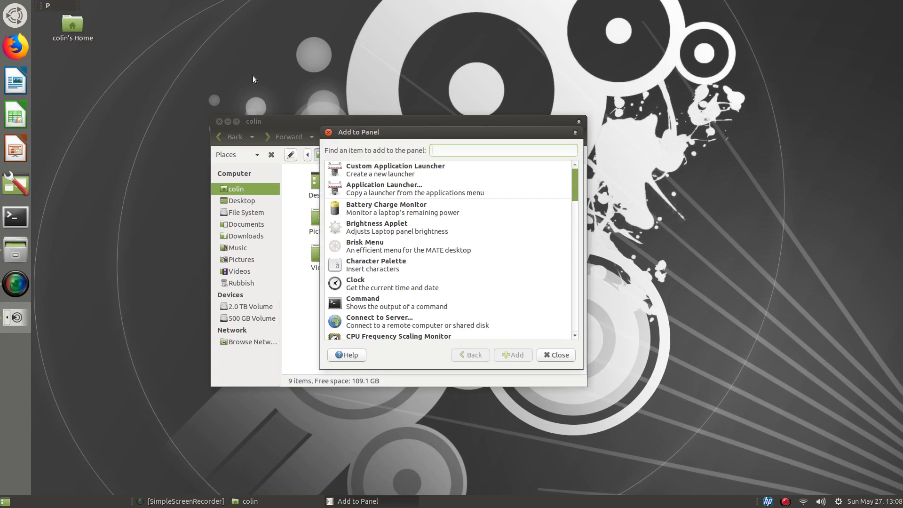
{"action": "scroll", "coordinate": [373, 215], "scroll_direction": "down", "scroll_amount": 5}
{"action": "scroll", "coordinate": [373, 214], "scroll_direction": "down", "scroll_amount": 10}
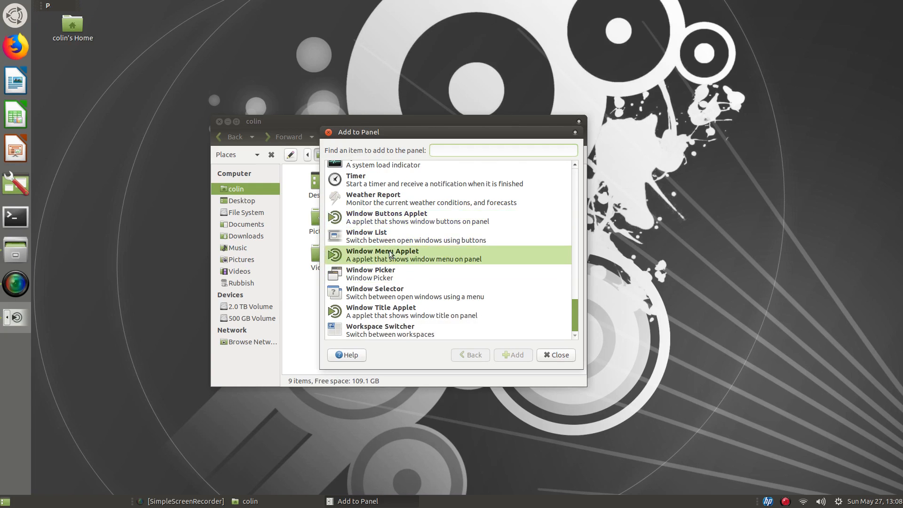
{"action": "left_click", "coordinate": [396, 217]}
{"action": "left_click", "coordinate": [513, 355]}
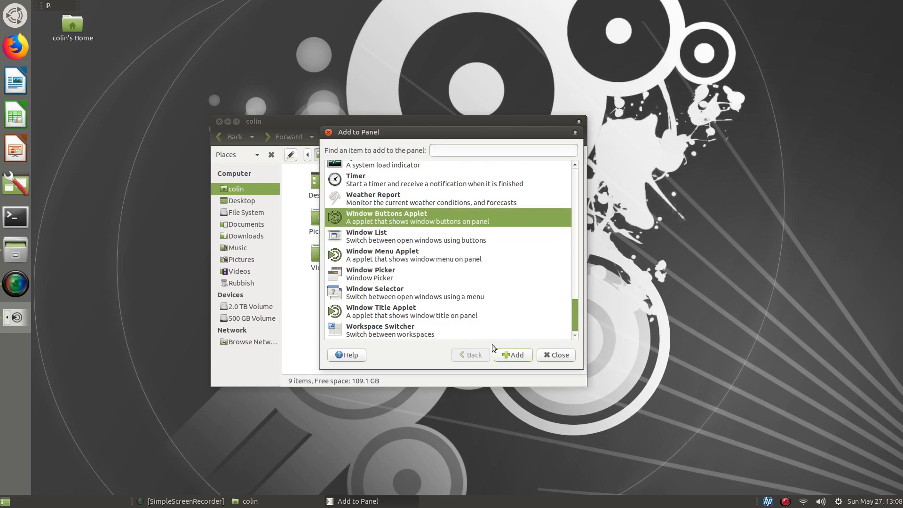
- Close the Add to Panel dialog and check the window buttons by maximising, restoring and again maximising the home folder window
{"action": "left_click", "coordinate": [556, 356]}
{"action": "left_click_drag", "start_coordinate": [388, 121], "coordinate": [367, 2]}
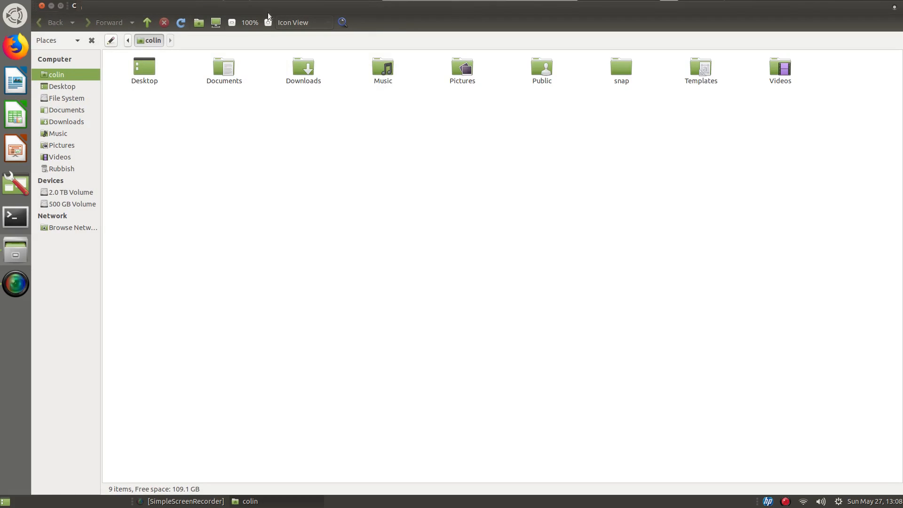
{"action": "left_click_drag", "start_coordinate": [285, 15], "coordinate": [360, 149]}
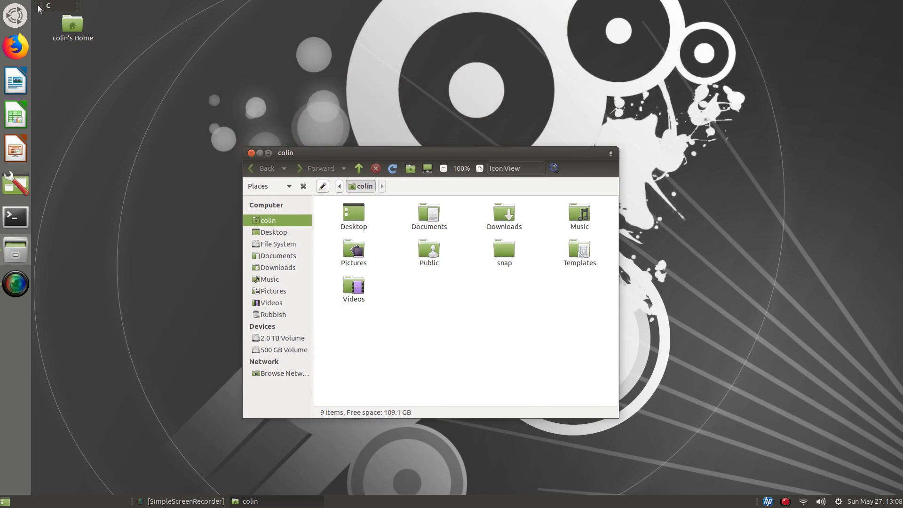
{"action": "left_click_drag", "start_coordinate": [330, 160], "coordinate": [325, 2]}
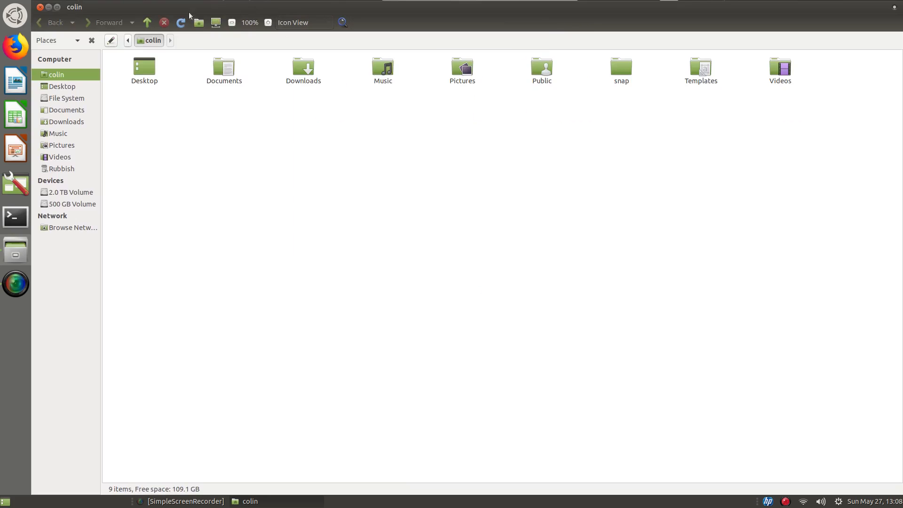
- Remove the Window Buttons Applet from the short top panel, lock the global menu applet there, and restore the home folder window
{"action": "right_click", "coordinate": [43, 6]}
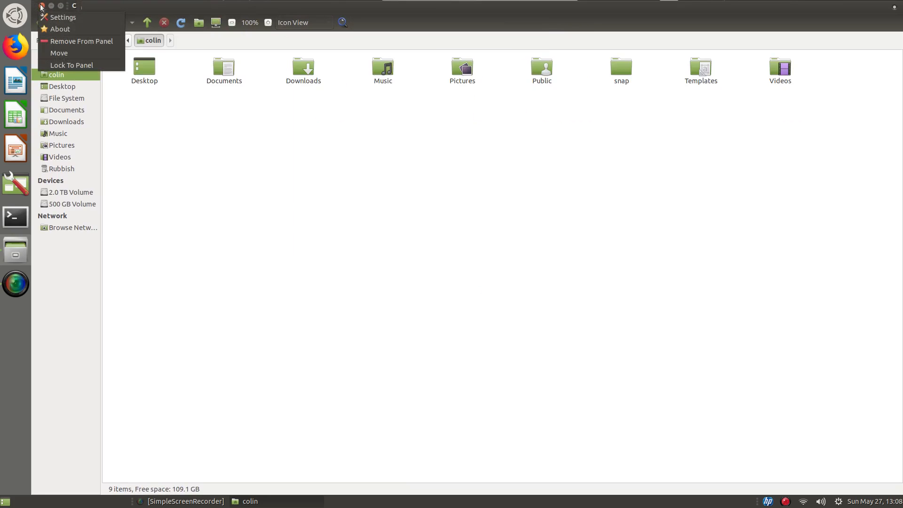
{"action": "left_click", "coordinate": [60, 41]}
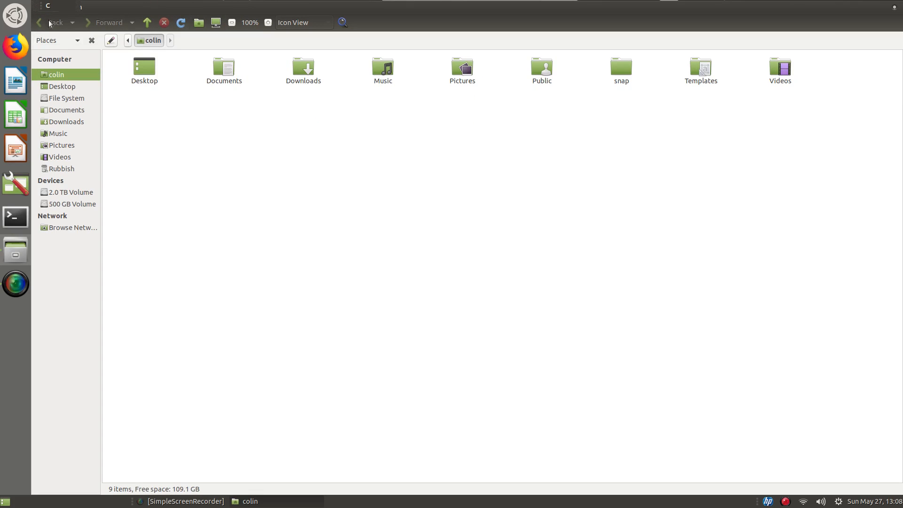
{"action": "right_click", "coordinate": [41, 8]}
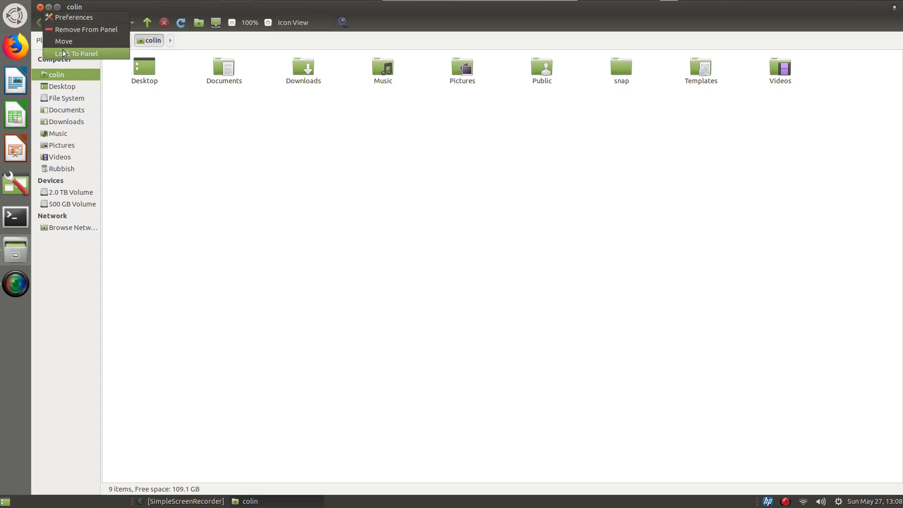
{"action": "left_click", "coordinate": [65, 53]}
{"action": "left_click_drag", "start_coordinate": [236, 8], "coordinate": [324, 129]}
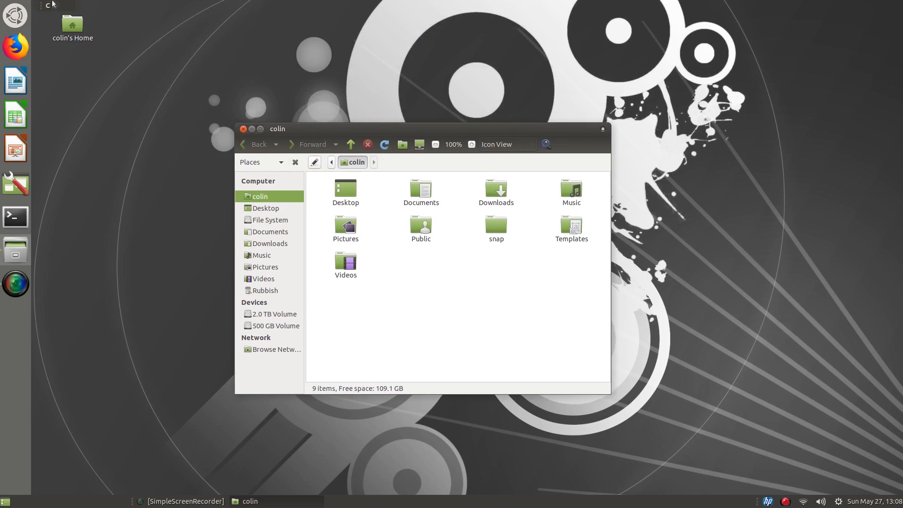
{"action": "right_click", "coordinate": [40, 6]}
{"action": "left_click", "coordinate": [290, 40]}
- Lock the Show Desktop button to the bottom panel and add a Separator to that panel
{"action": "right_click", "coordinate": [6, 504]}
{"action": "left_click", "coordinate": [42, 489]}
{"action": "right_click", "coordinate": [49, 504]}
{"action": "left_click", "coordinate": [78, 416]}
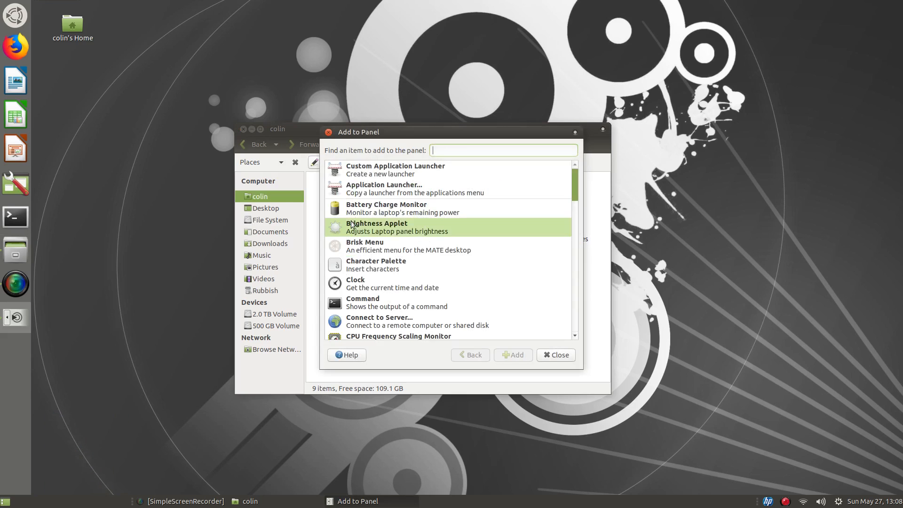
{"action": "scroll", "coordinate": [408, 247], "scroll_direction": "down", "scroll_amount": 10}
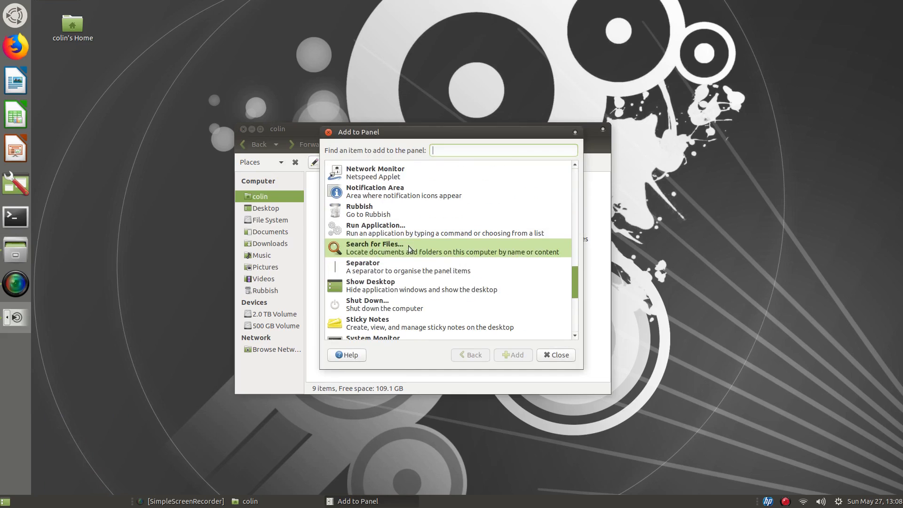
{"action": "left_click", "coordinate": [356, 269]}
{"action": "left_click", "coordinate": [514, 356]}
- Move the new separator directly beside the Show Desktop button and lock it to the panel
{"action": "right_click", "coordinate": [50, 502]}
{"action": "left_click", "coordinate": [66, 477]}
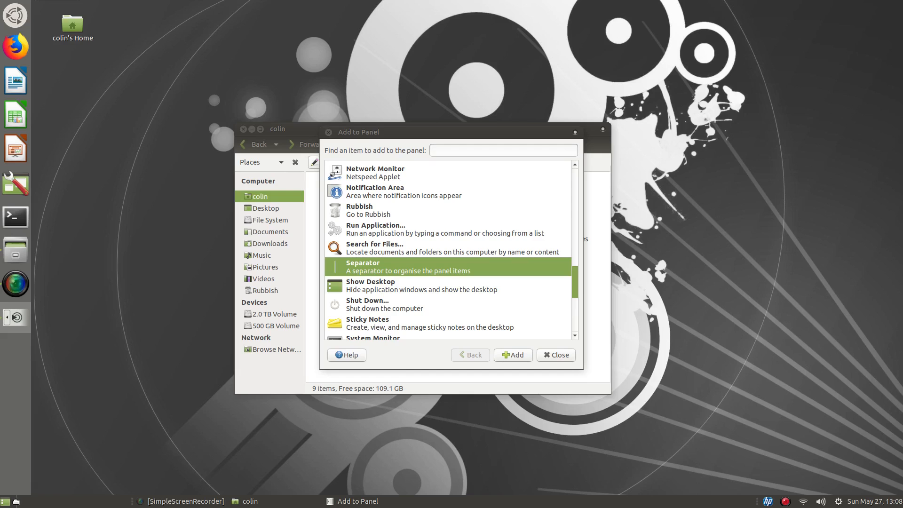
{"action": "left_click", "coordinate": [16, 501]}
{"action": "right_click", "coordinate": [19, 502]}
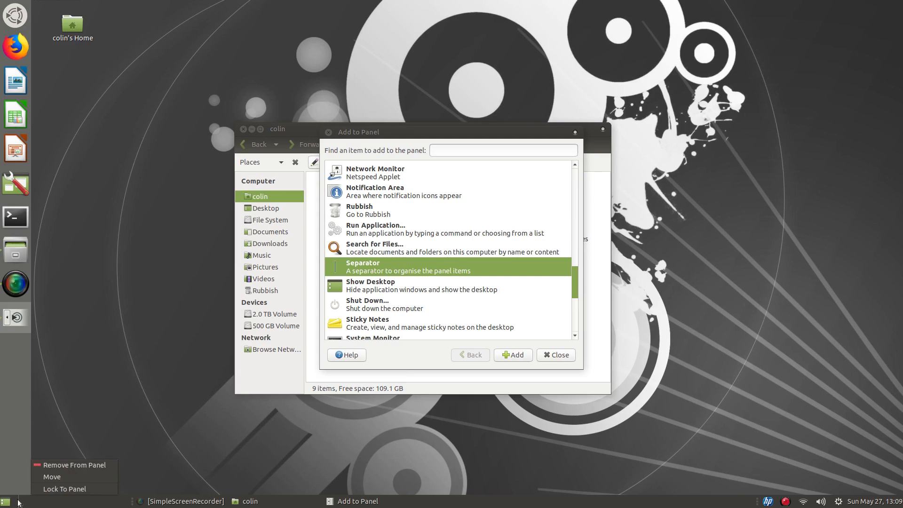
{"action": "left_click", "coordinate": [52, 489]}
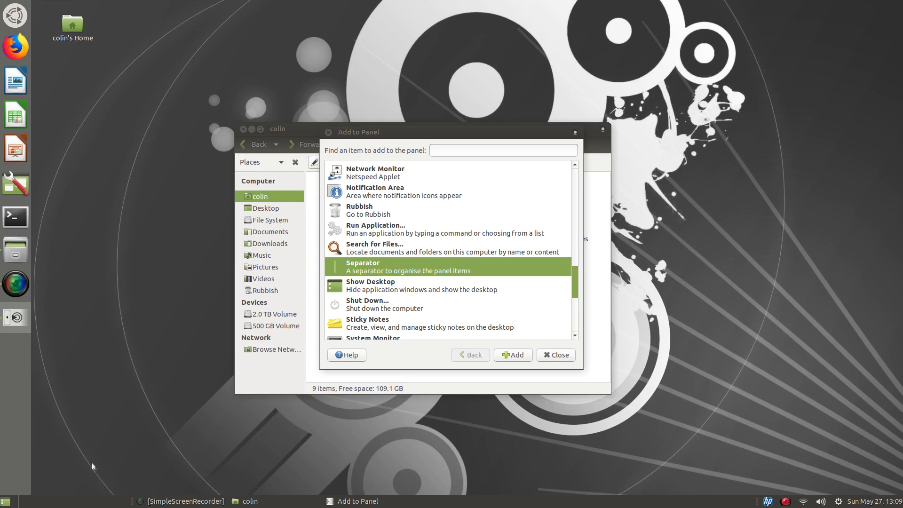
- Move the window list along the bottom panel up to the separator, lock it in place, and close the Add to Panel dialog
{"action": "right_click", "coordinate": [132, 503]}
{"action": "left_click", "coordinate": [150, 477]}
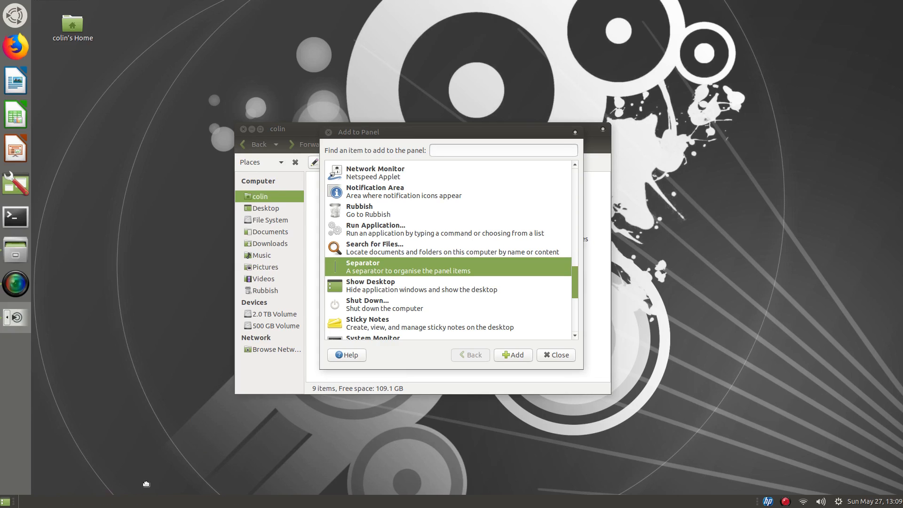
{"action": "left_click", "coordinate": [235, 482]}
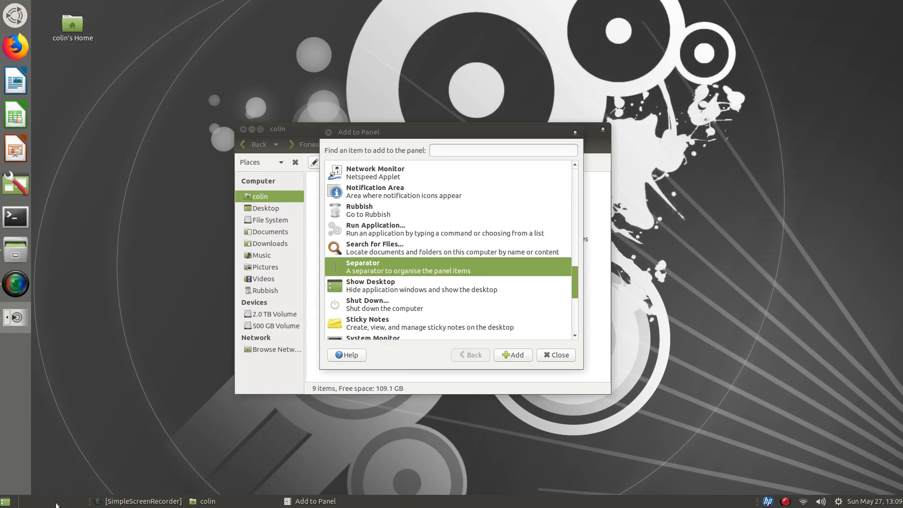
{"action": "right_click", "coordinate": [19, 501]}
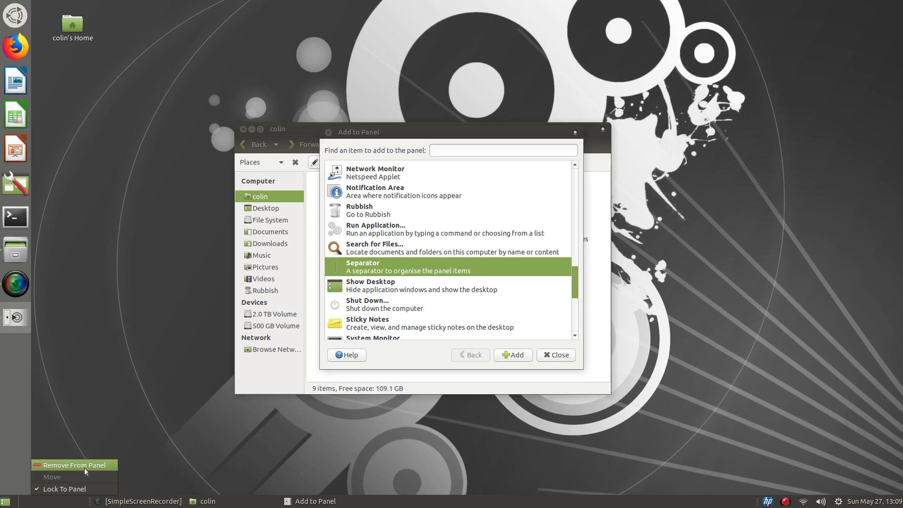
{"action": "left_click", "coordinate": [151, 454]}
{"action": "right_click", "coordinate": [89, 504]}
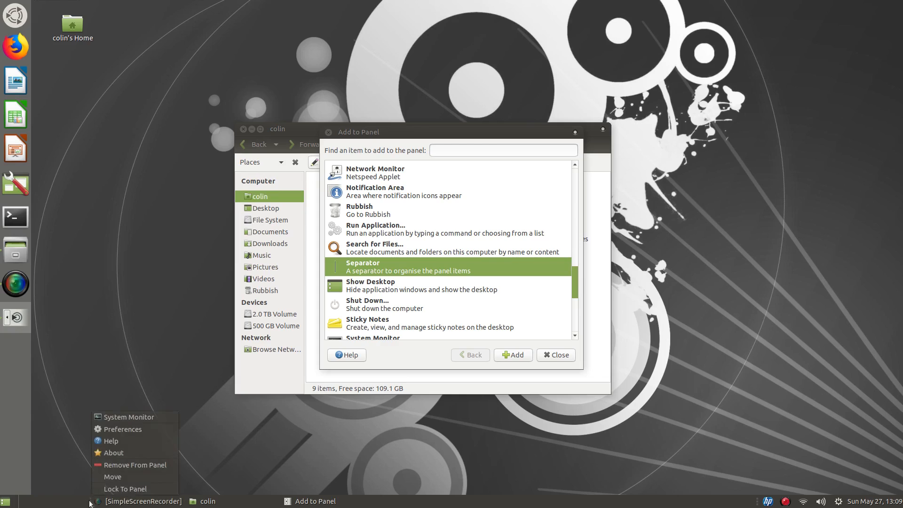
{"action": "left_click", "coordinate": [103, 475]}
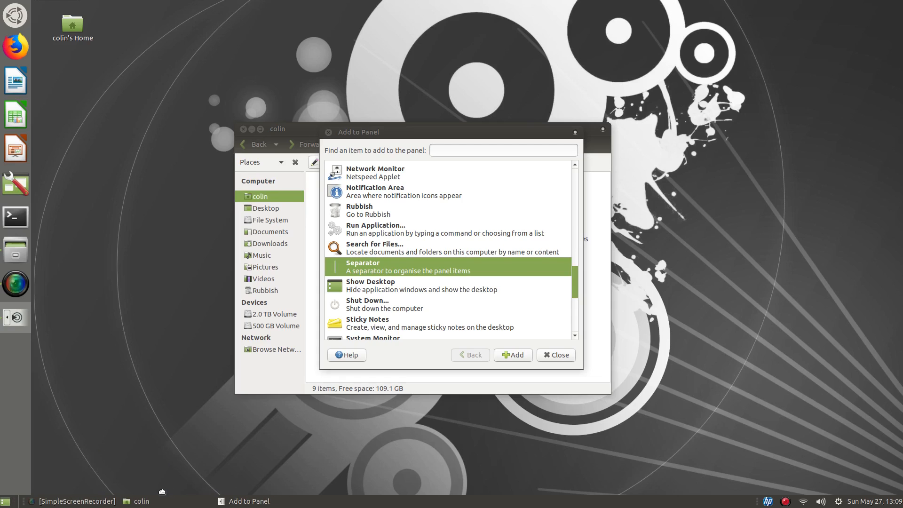
{"action": "left_click", "coordinate": [162, 491]}
{"action": "right_click", "coordinate": [23, 501]}
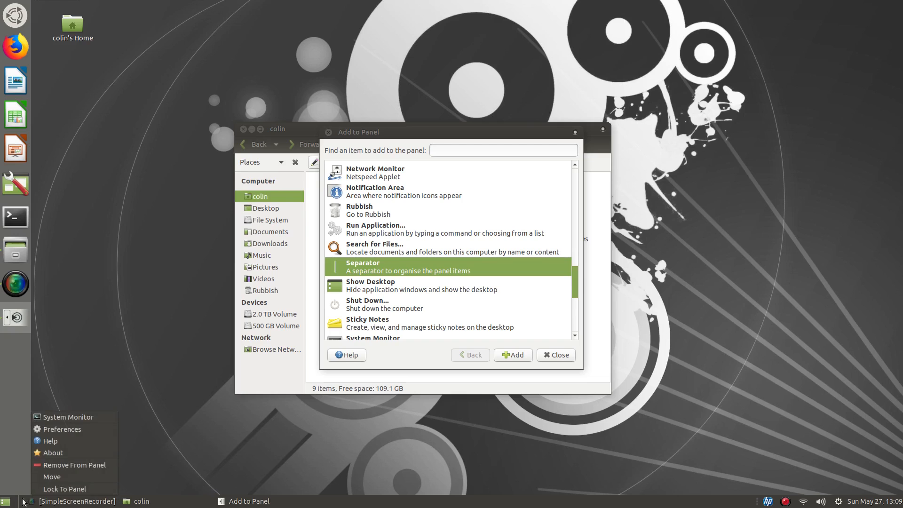
{"action": "left_click", "coordinate": [38, 490]}
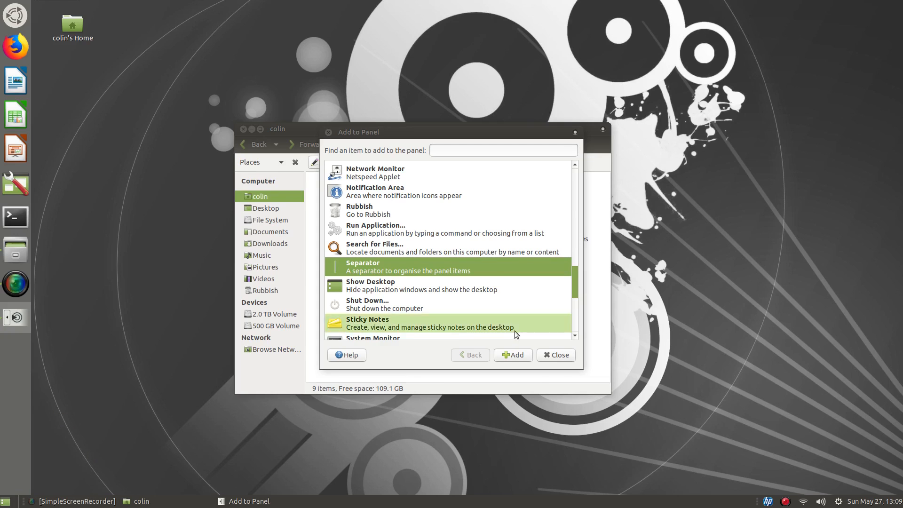
{"action": "left_click", "coordinate": [553, 355]}
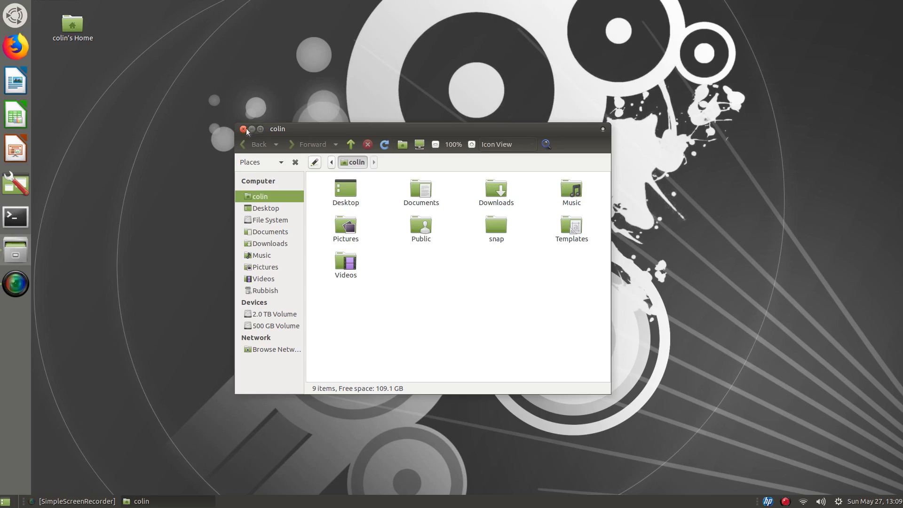
- Check the compact global menu over the maximised home folder window, restore the window, and close it
{"action": "double_click", "coordinate": [365, 126]}
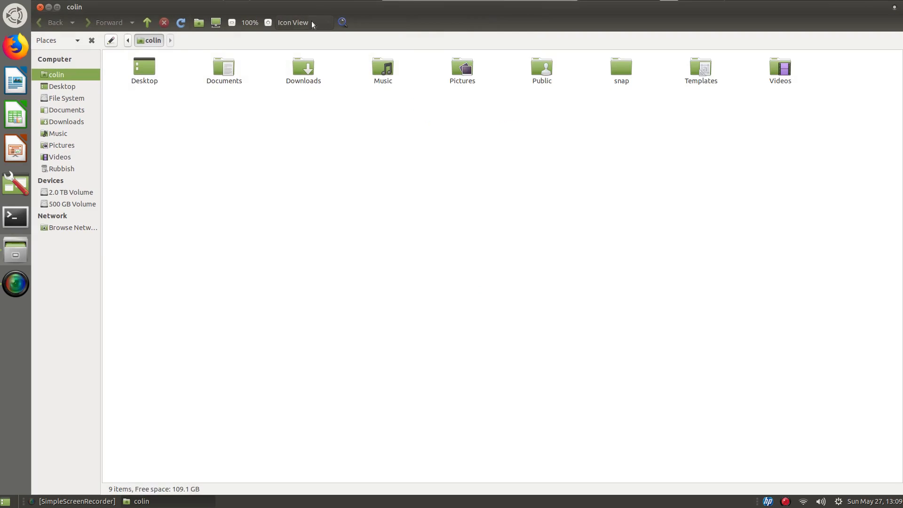
{"action": "left_click", "coordinate": [45, 9]}
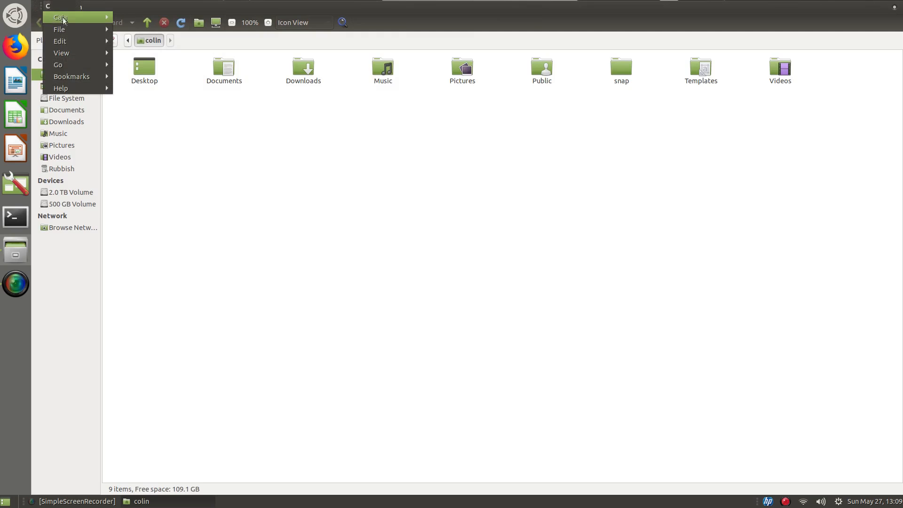
{"action": "left_click", "coordinate": [192, 5]}
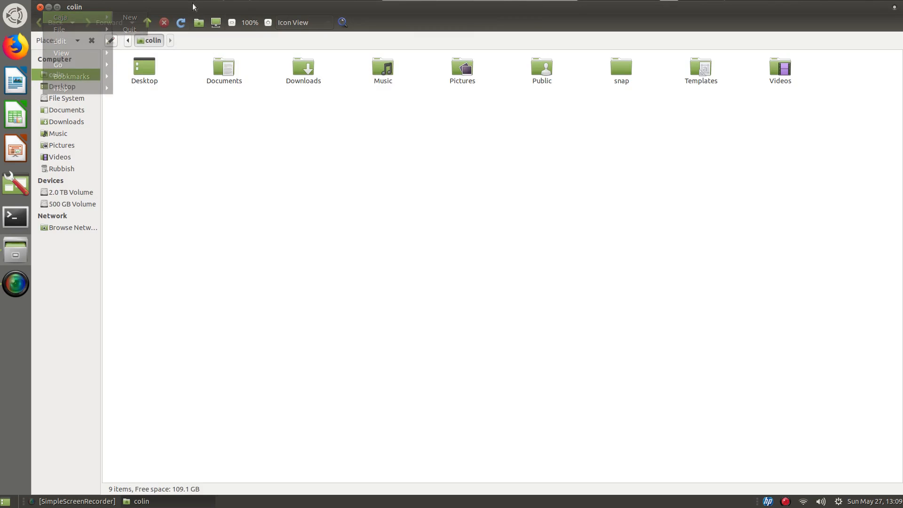
{"action": "left_click_drag", "start_coordinate": [398, 6], "coordinate": [322, 101]}
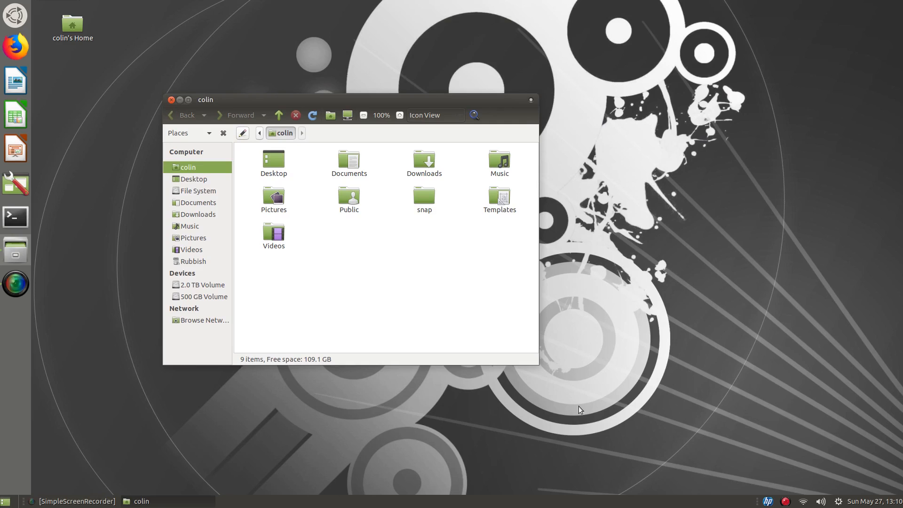
{"action": "left_click", "coordinate": [171, 99]}
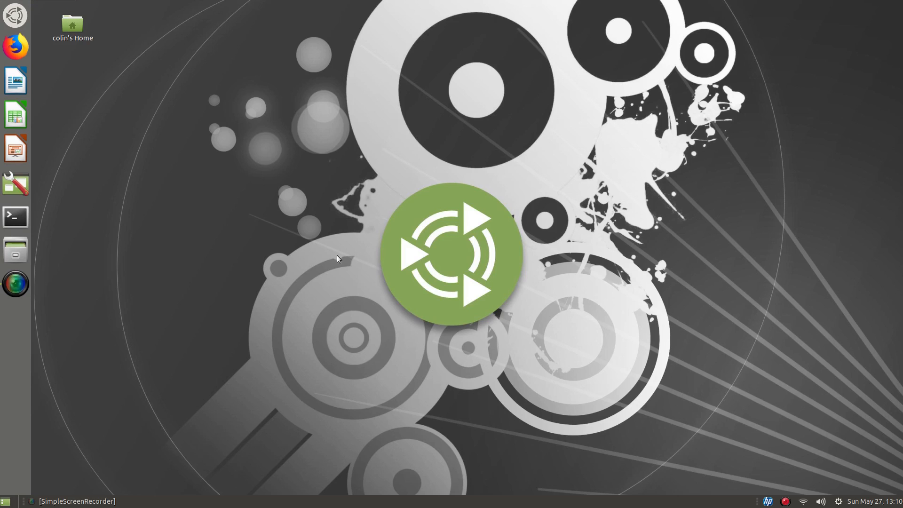
- Open MATE Tweak from the launcher's Favourites and show its Panel settings
{"action": "left_click", "coordinate": [16, 19]}
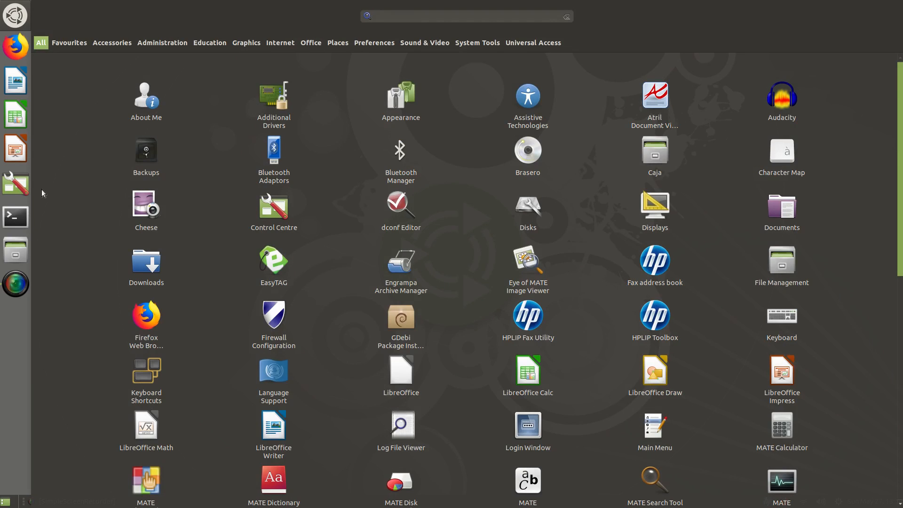
{"action": "left_click", "coordinate": [70, 43]}
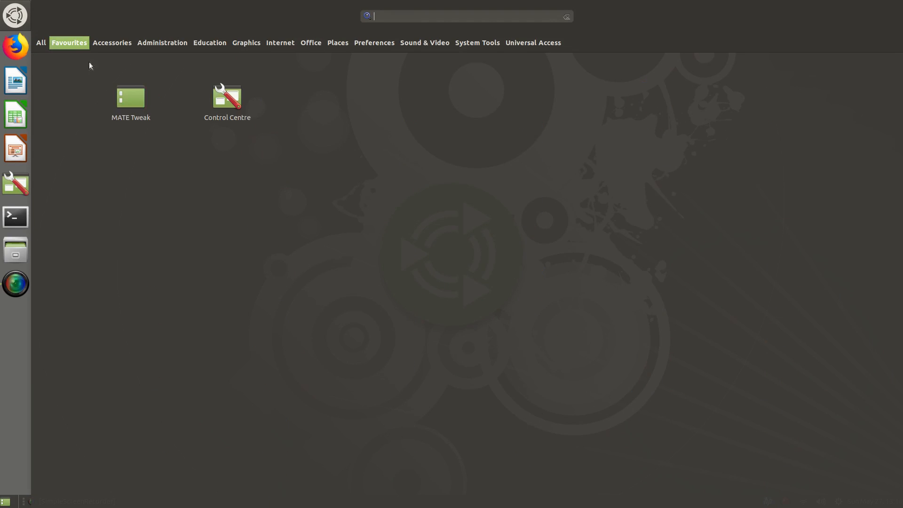
{"action": "left_click", "coordinate": [123, 94]}
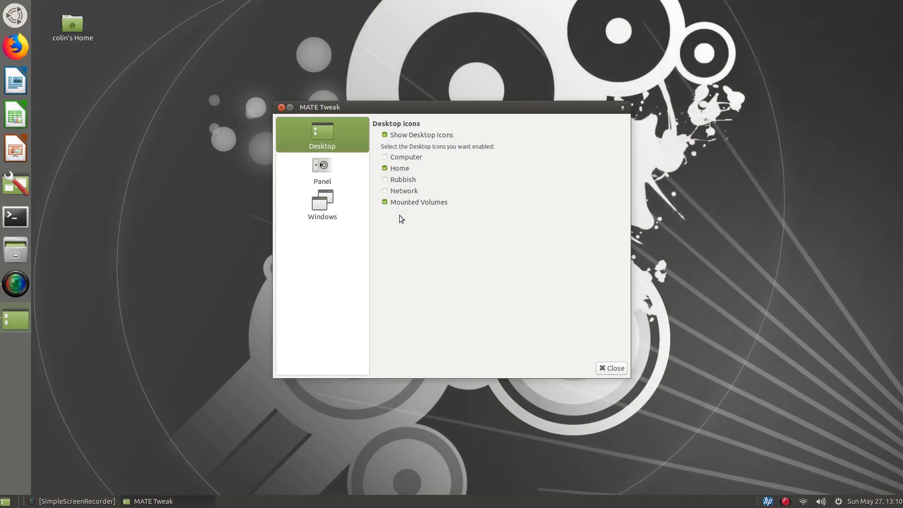
{"action": "left_click", "coordinate": [337, 175]}
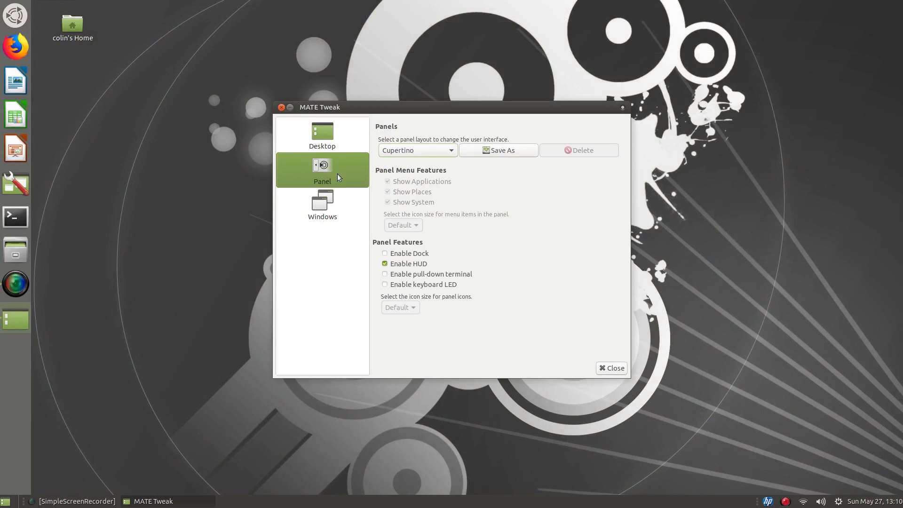
- Save the current panel layout as my-unity-global and close MATE Tweak
{"action": "left_click", "coordinate": [498, 150]}
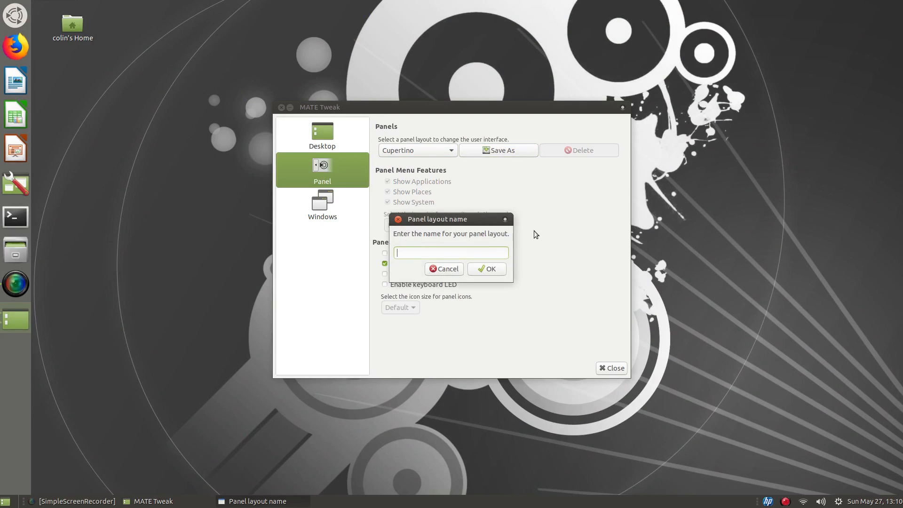
{"action": "type", "text": "my0"}
{"action": "key", "text": "BackSpace"}
{"action": "type", "text": "-unity-global"}
{"action": "left_click", "coordinate": [493, 270]}
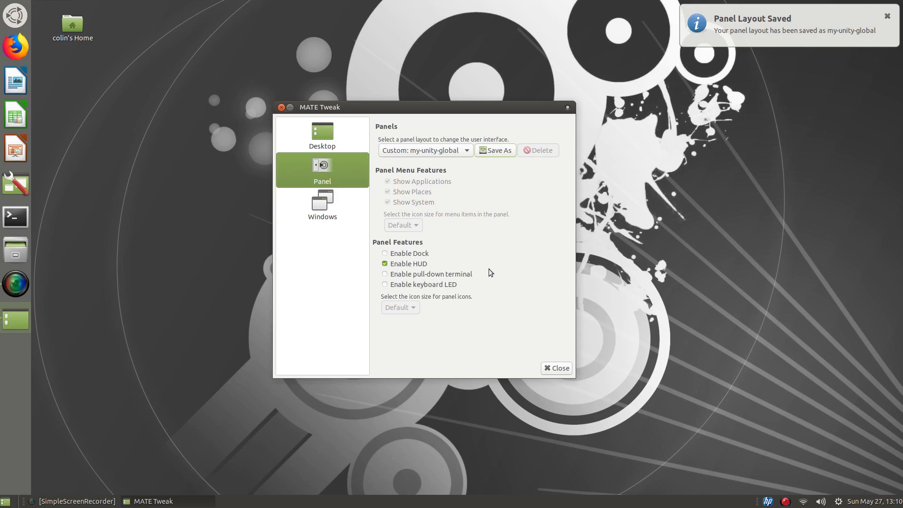
{"action": "left_click", "coordinate": [556, 368]}
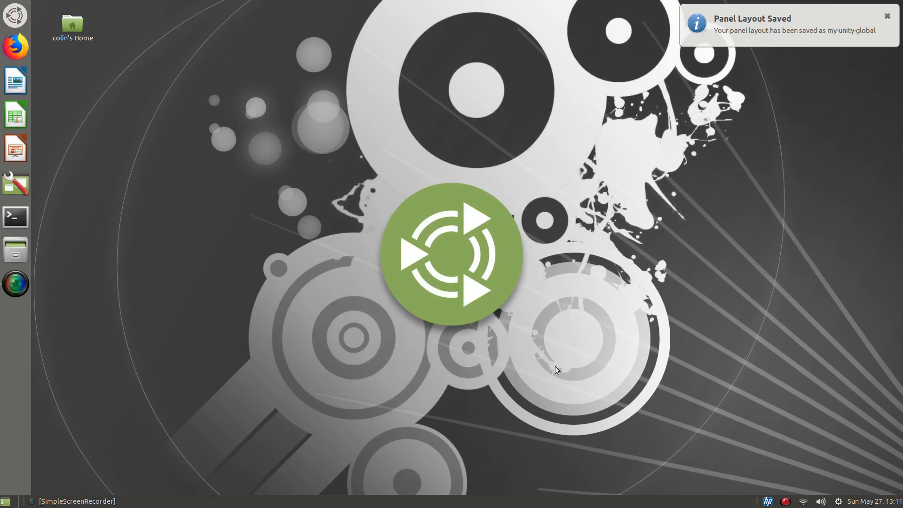
- Open the full-screen application launcher, close it, and open it again
{"action": "left_click", "coordinate": [15, 16]}
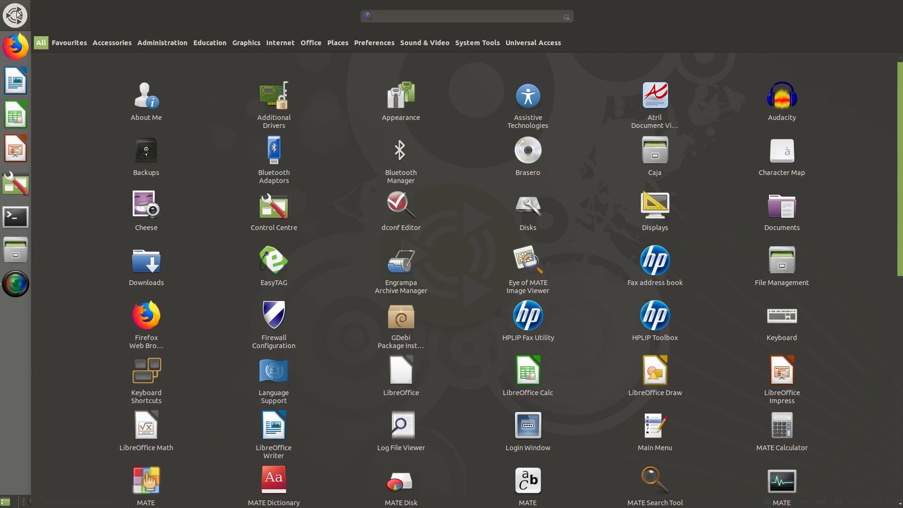
{"action": "left_click", "coordinate": [15, 9]}
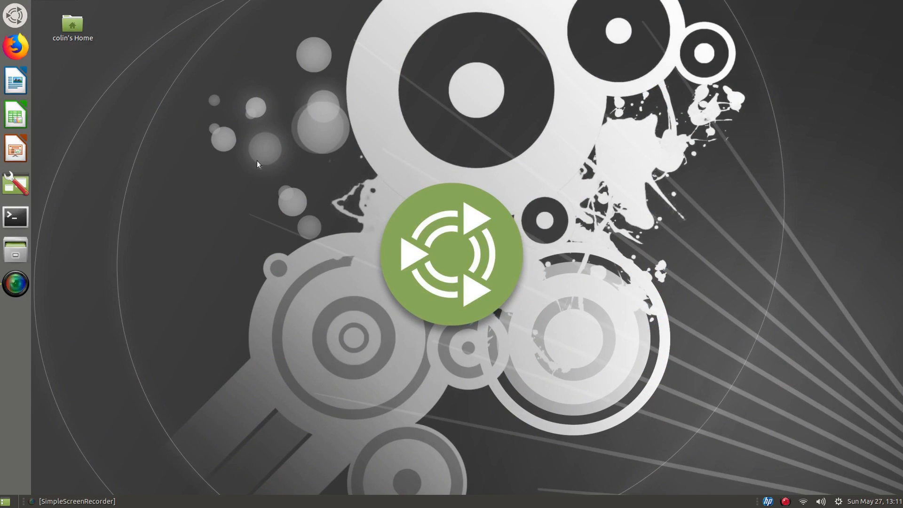
{"action": "left_click", "coordinate": [17, 13]}
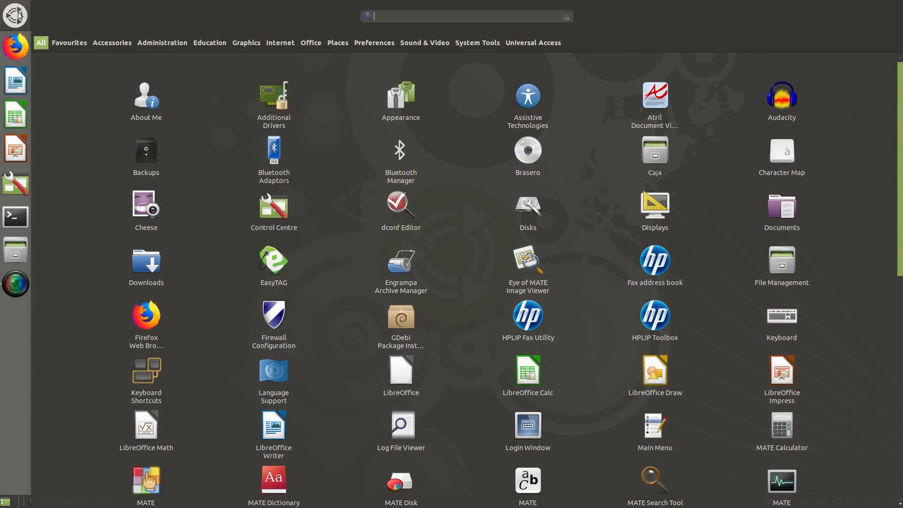
- Close the full-screen application launcher, reopen it, and close it again
{"action": "left_click", "coordinate": [18, 14]}
{"action": "left_click", "coordinate": [18, 13]}
{"action": "left_click", "coordinate": [18, 13]}
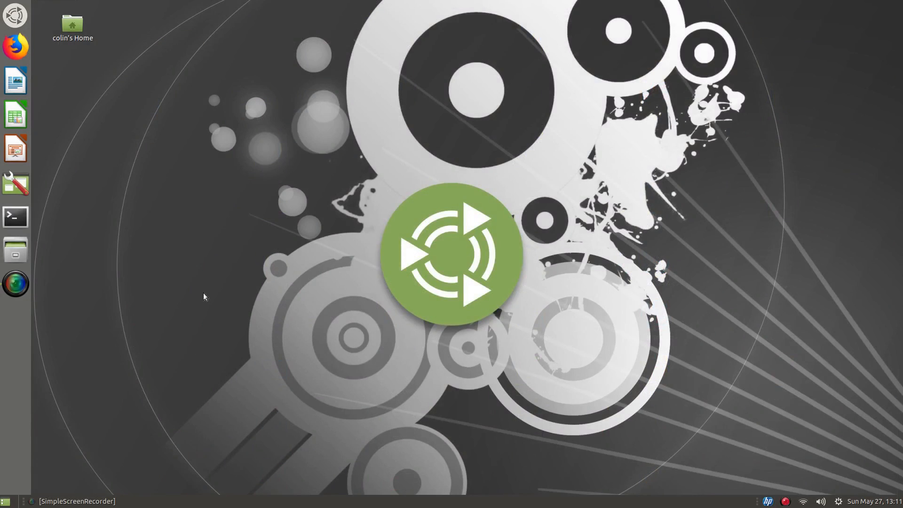
- Search the launcher for dco, open dconf Editor, and accept its caution notice
{"action": "key", "text": "super"}
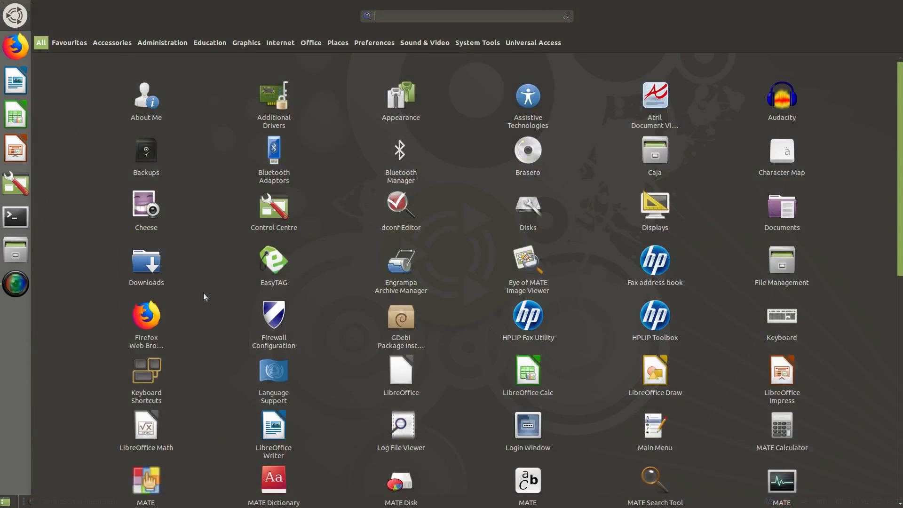
{"action": "type", "text": "dco"}
{"action": "left_click", "coordinate": [141, 82]}
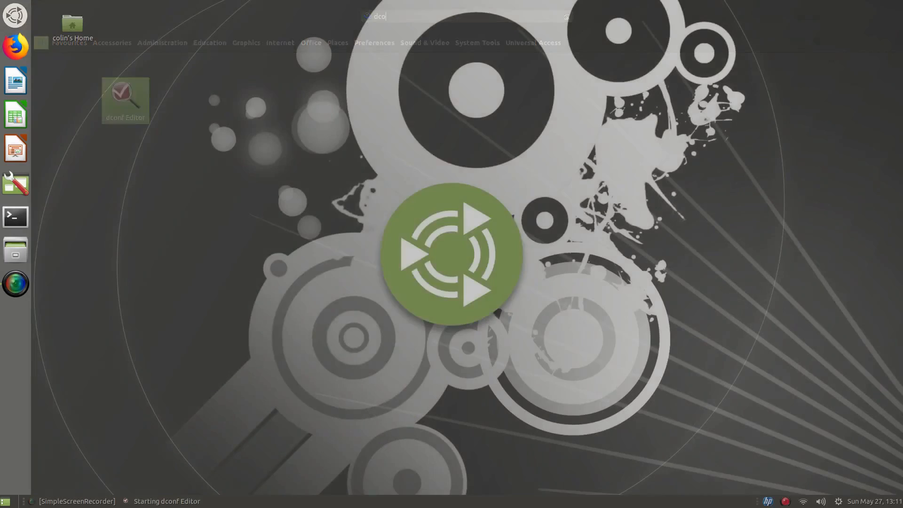
{"action": "left_click", "coordinate": [245, 260]}
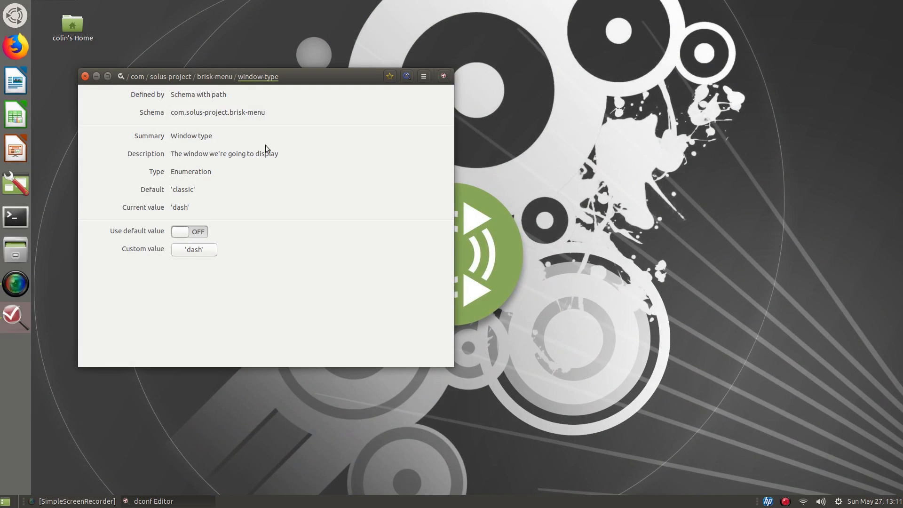
- Examine the custom value options of brisk-menu's window-type key without changing it, and close dconf Editor
{"action": "left_click", "coordinate": [223, 79]}
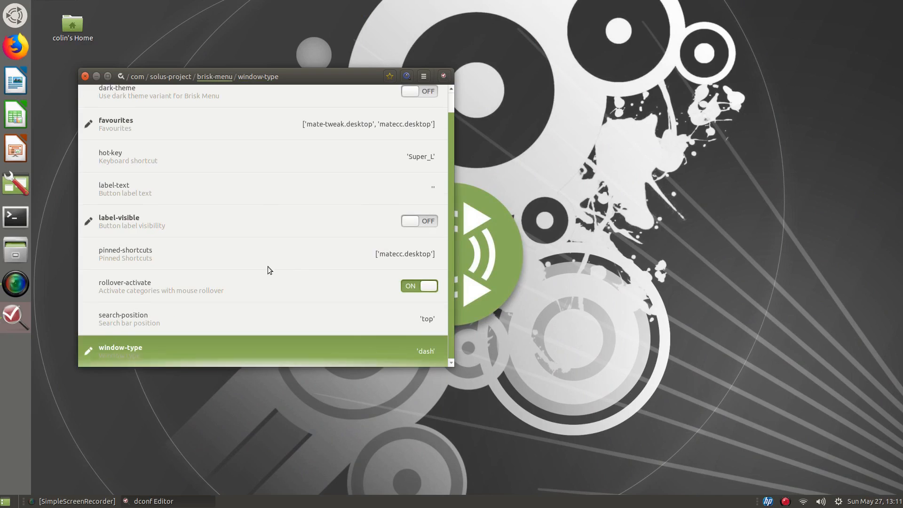
{"action": "left_click", "coordinate": [192, 345]}
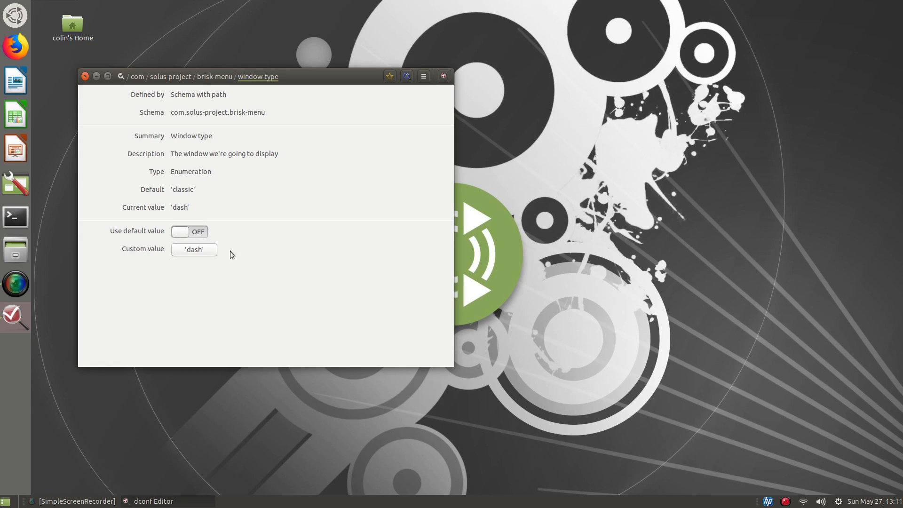
{"action": "left_click", "coordinate": [197, 250]}
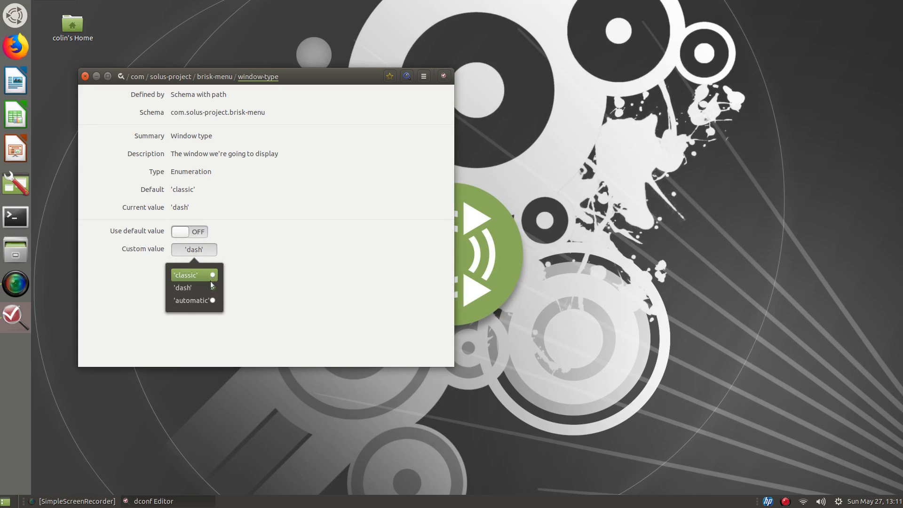
{"action": "left_click", "coordinate": [266, 282]}
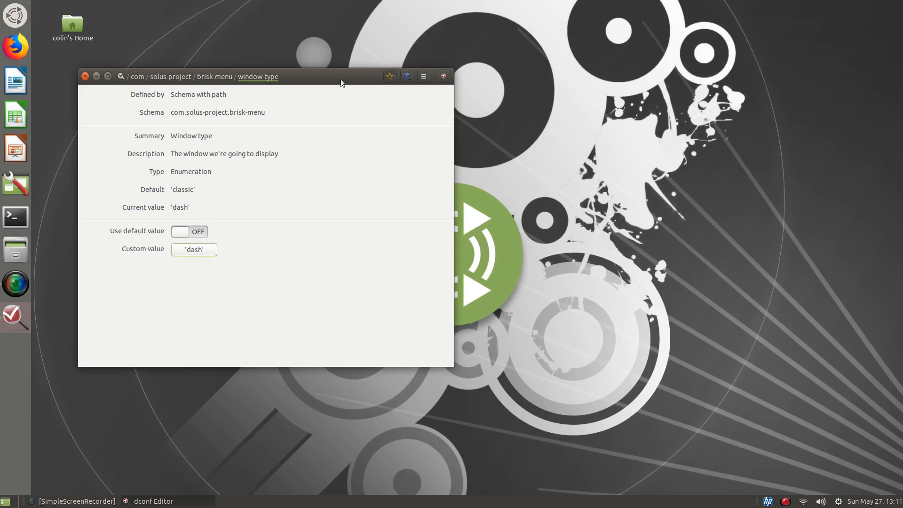
{"action": "left_click", "coordinate": [87, 79]}
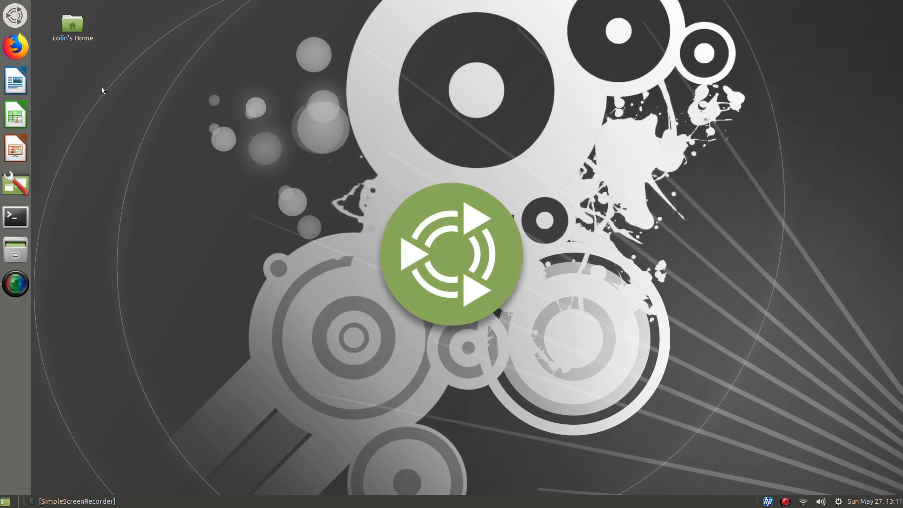
- Open and close the full-screen launcher twice from the dock
{"action": "left_click", "coordinate": [20, 18]}
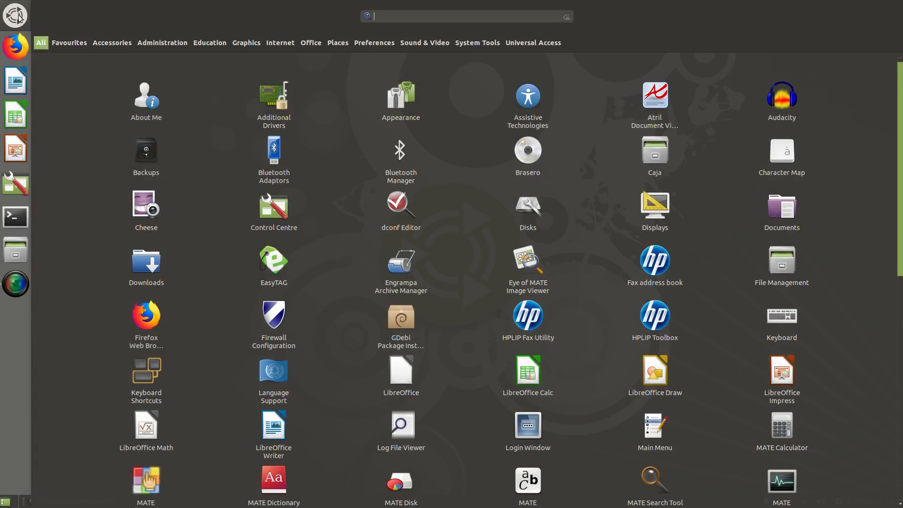
{"action": "left_click", "coordinate": [20, 18]}
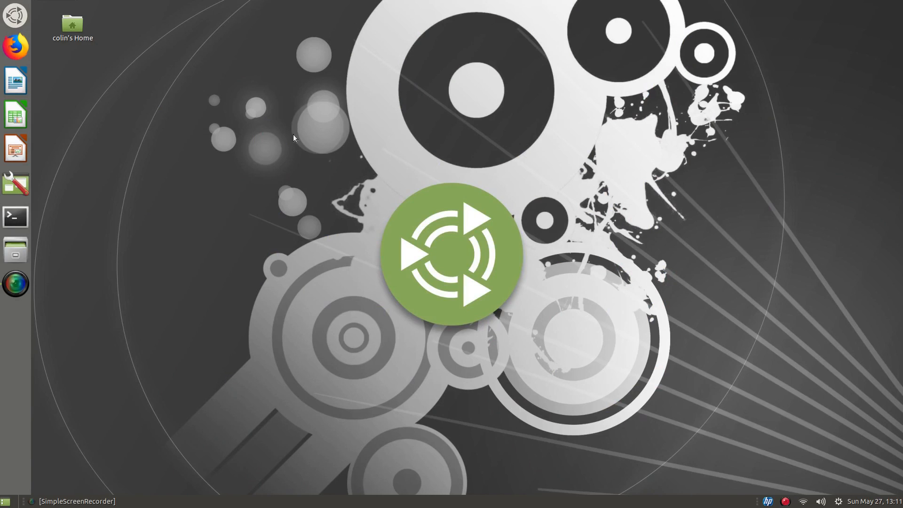
{"action": "left_click", "coordinate": [8, 15]}
{"action": "left_click", "coordinate": [8, 16]}
- Open MATE Tweak from the launcher's Favourites, switch the panel layout to Netbook, and confirm replacing the current layout
{"action": "left_click", "coordinate": [20, 15]}
{"action": "left_click", "coordinate": [71, 42]}
{"action": "left_click", "coordinate": [129, 99]}
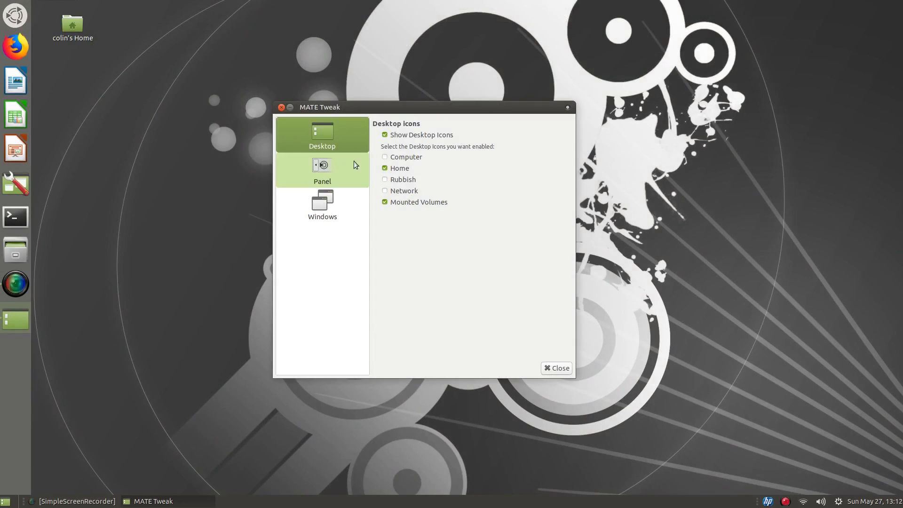
{"action": "left_click", "coordinate": [337, 158]}
{"action": "left_click", "coordinate": [458, 151]}
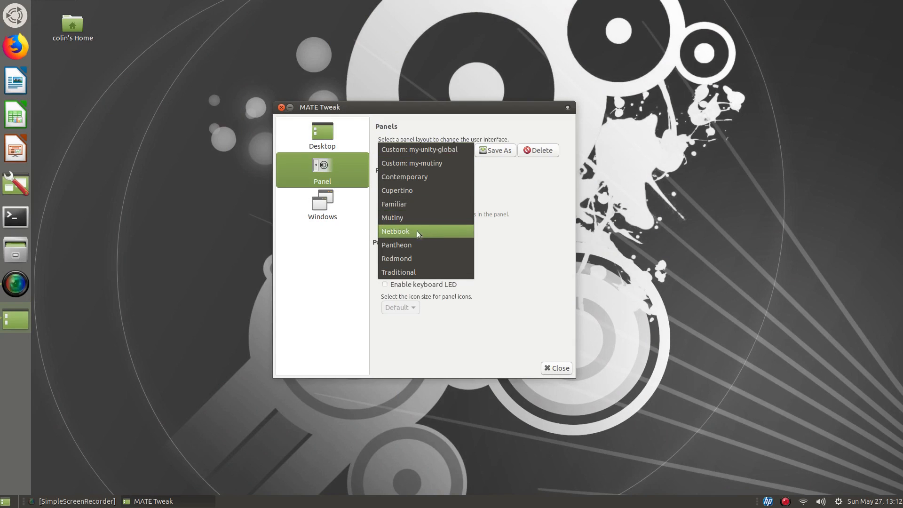
{"action": "left_click", "coordinate": [400, 231]}
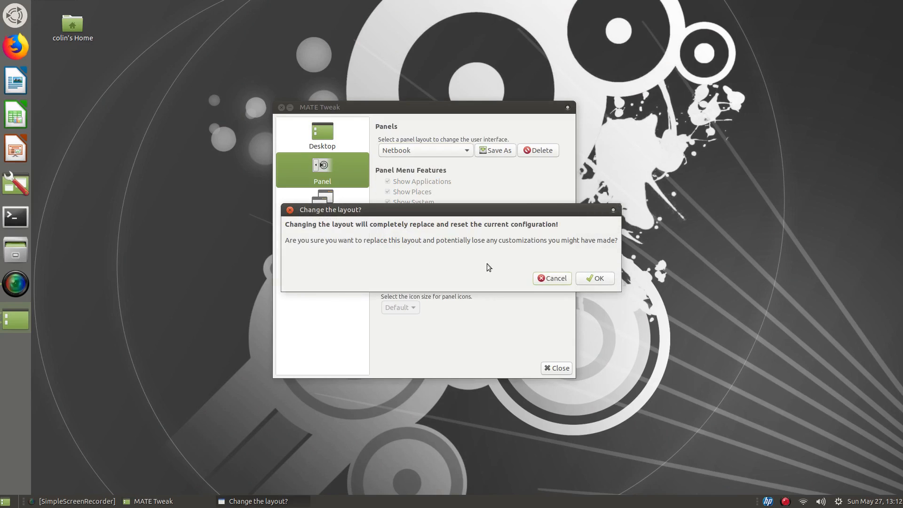
{"action": "left_click", "coordinate": [594, 277]}
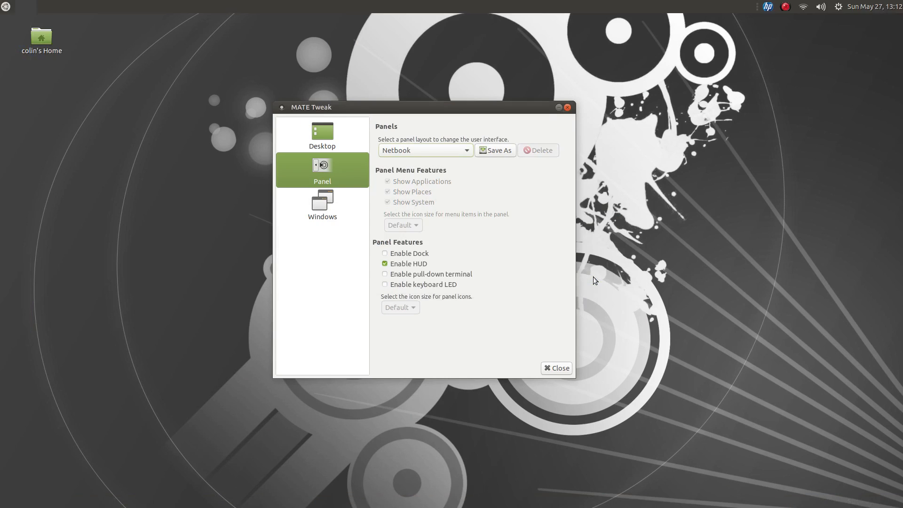
- Open and close the application launcher three times in the Netbook layout
{"action": "left_click", "coordinate": [9, 7]}
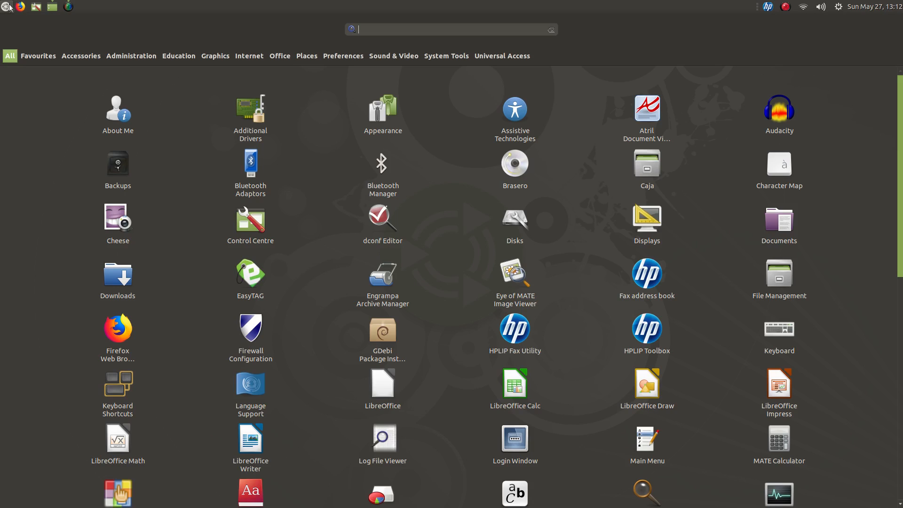
{"action": "left_click", "coordinate": [6, 7]}
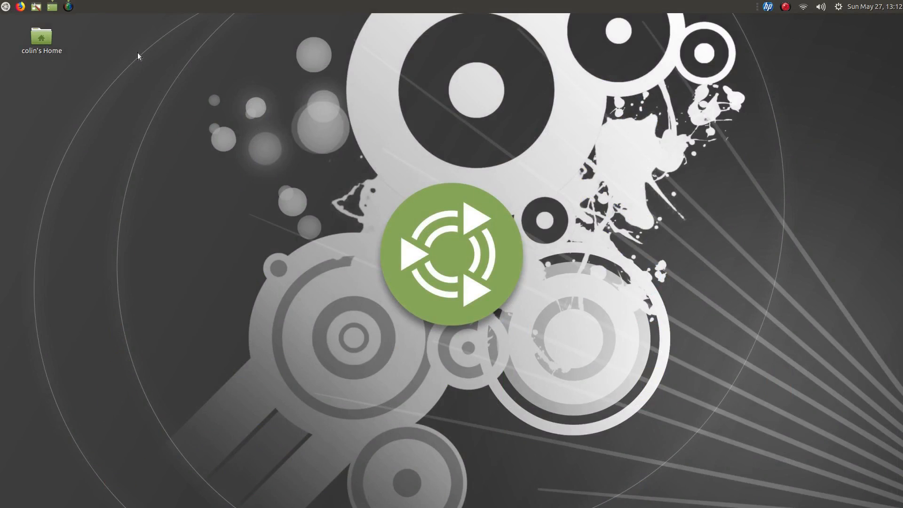
{"action": "left_click", "coordinate": [7, 7]}
{"action": "left_click", "coordinate": [7, 8]}
{"action": "left_click", "coordinate": [6, 8]}
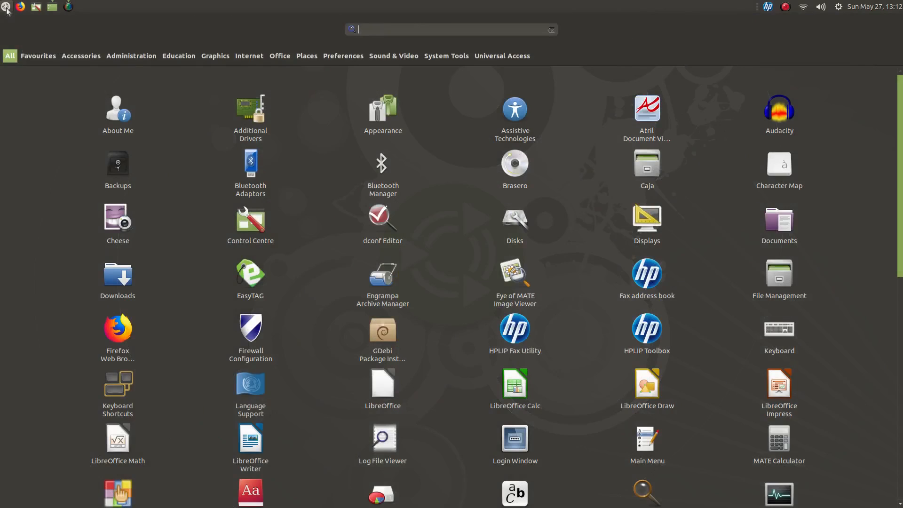
{"action": "left_click", "coordinate": [6, 9]}
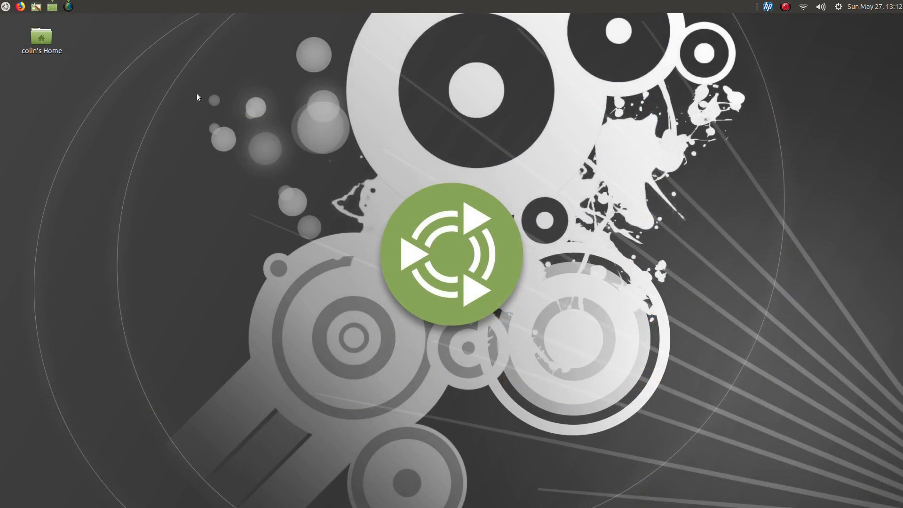
- Open MATE Tweak from the launcher's Favourites and close it without changing any settings
{"action": "left_click", "coordinate": [7, 8]}
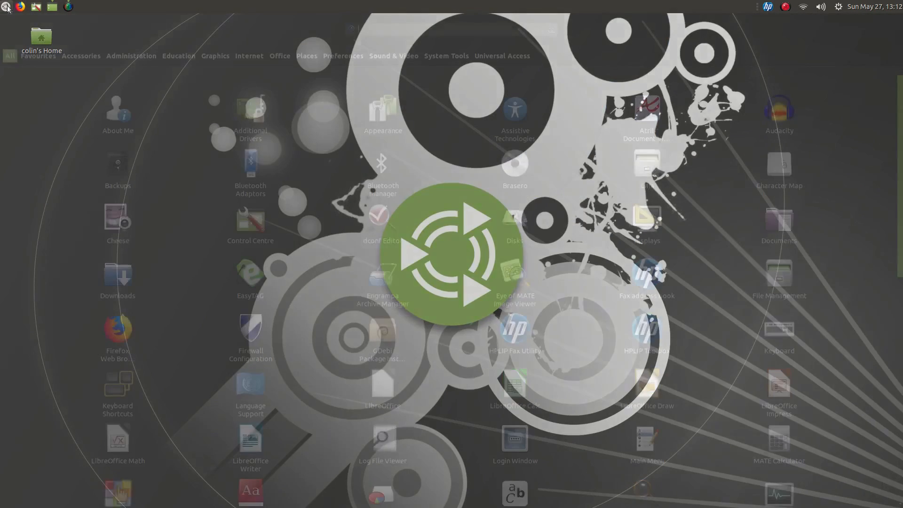
{"action": "left_click", "coordinate": [38, 56]}
{"action": "left_click", "coordinate": [102, 113]}
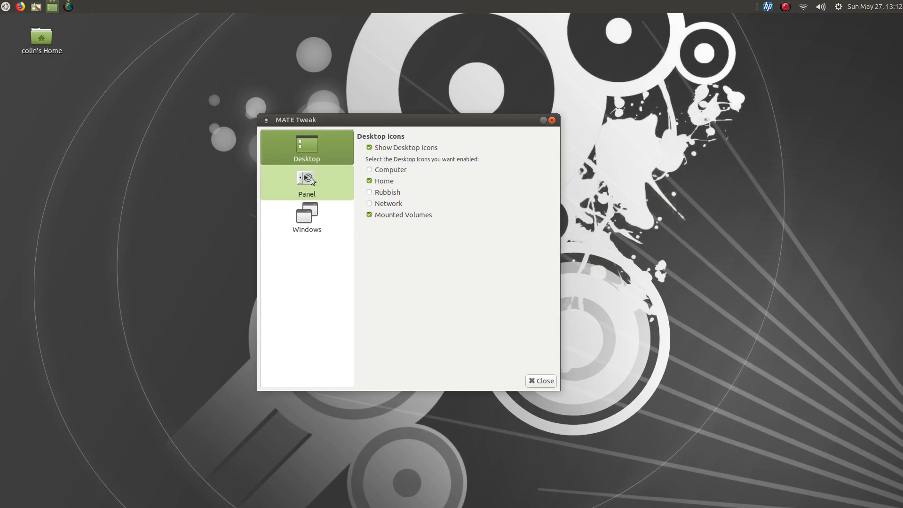
{"action": "left_click", "coordinate": [546, 384]}
- Check brisk-menu's window-type key in dconf Editor, close the editor, and open and close the launcher once
{"action": "left_click", "coordinate": [3, 5]}
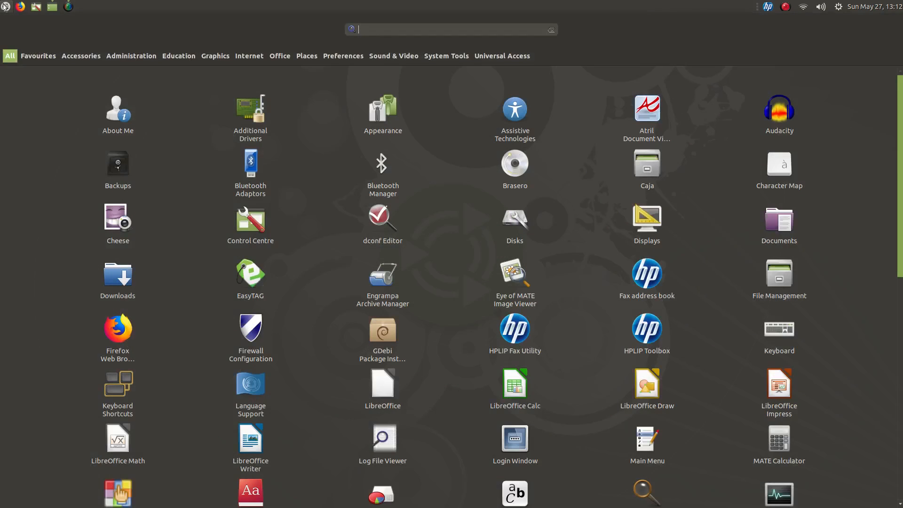
{"action": "left_click", "coordinate": [28, 56]}
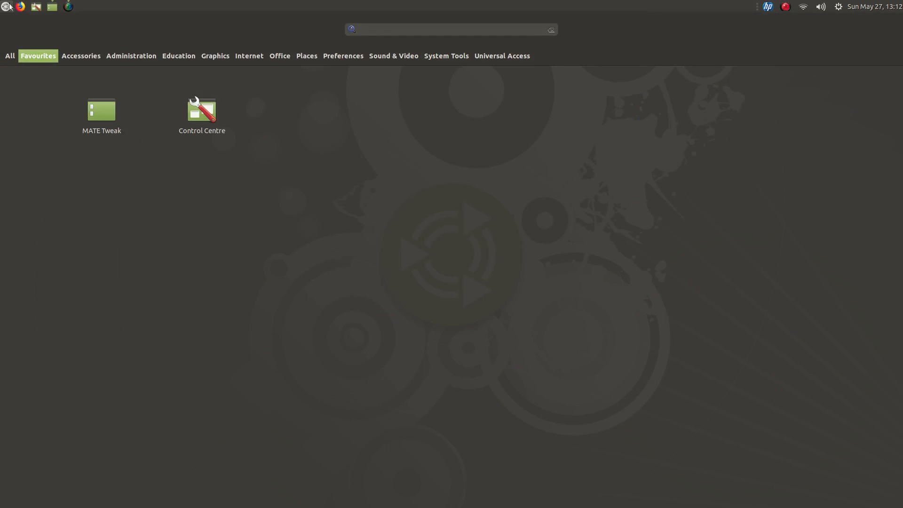
{"action": "type", "text": "dc"}
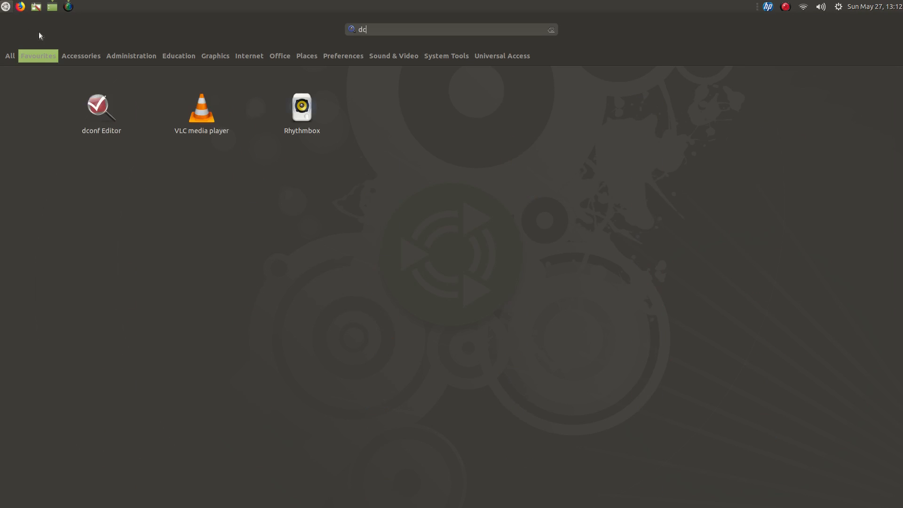
{"action": "left_click", "coordinate": [100, 109]}
{"action": "left_click", "coordinate": [266, 270]}
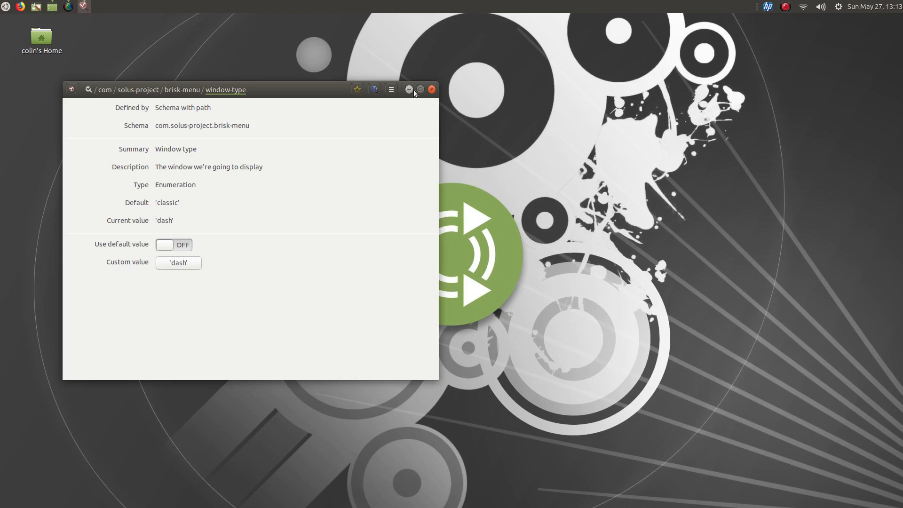
{"action": "left_click", "coordinate": [430, 91]}
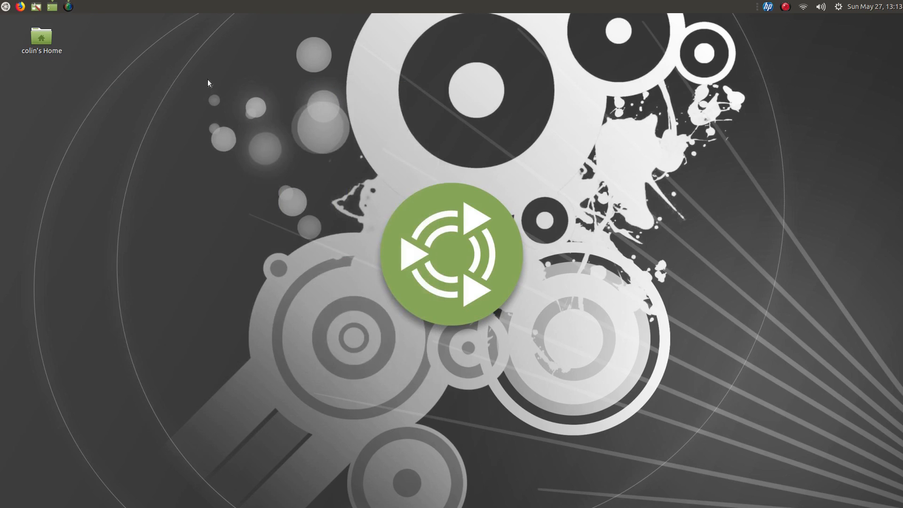
{"action": "left_click", "coordinate": [6, 6]}
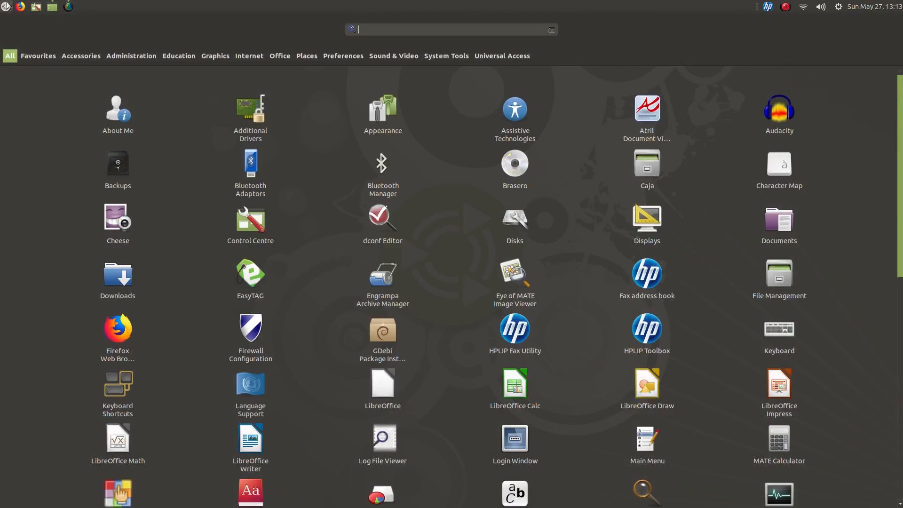
{"action": "left_click", "coordinate": [6, 6]}
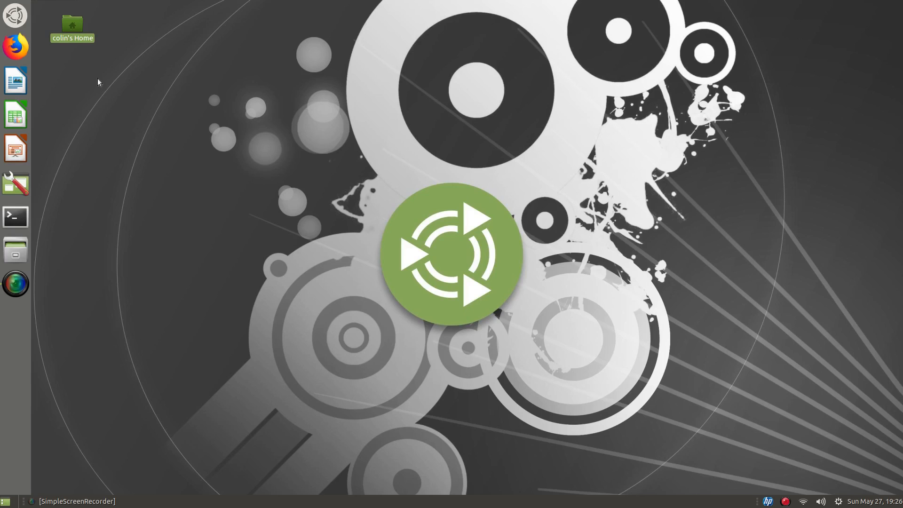
- Open dconf Editor by searching the launcher for dco, accept its caution notice, check the window-type key, and close the editor
{"action": "left_click", "coordinate": [15, 16]}
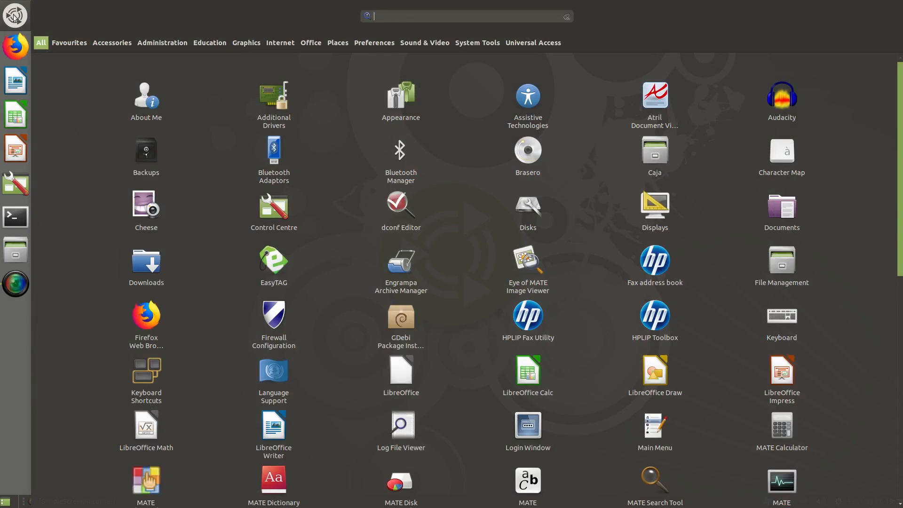
{"action": "type", "text": "dco"}
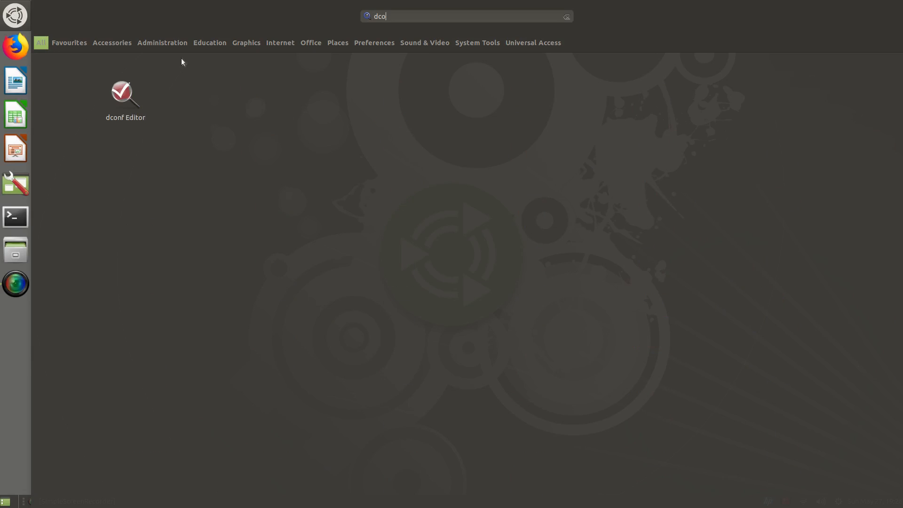
{"action": "left_click", "coordinate": [125, 96]}
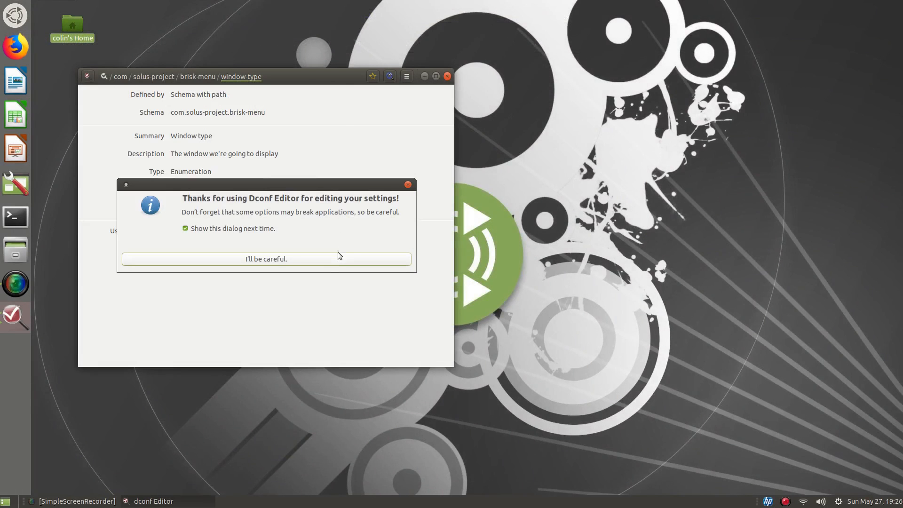
{"action": "left_click", "coordinate": [337, 256]}
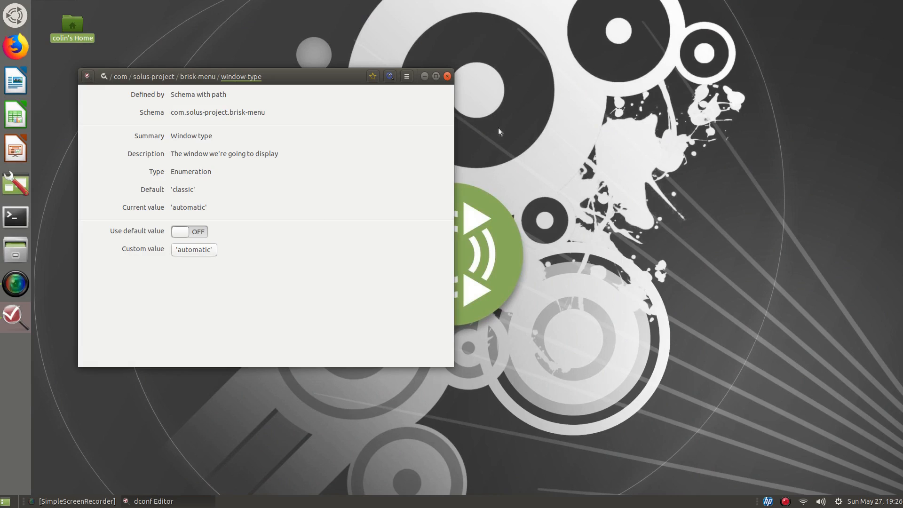
{"action": "left_click", "coordinate": [445, 77]}
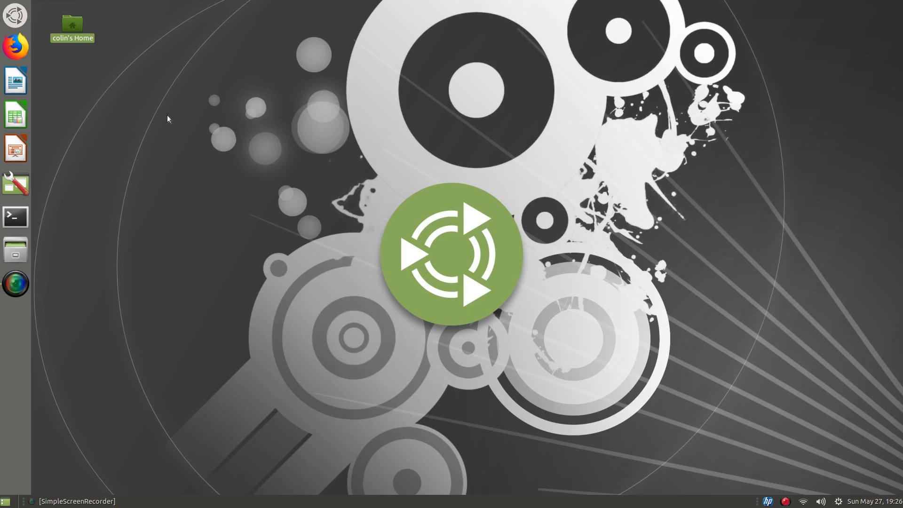
- Open and close the full-screen launcher three times in the side-dock layout
{"action": "key", "text": "super"}
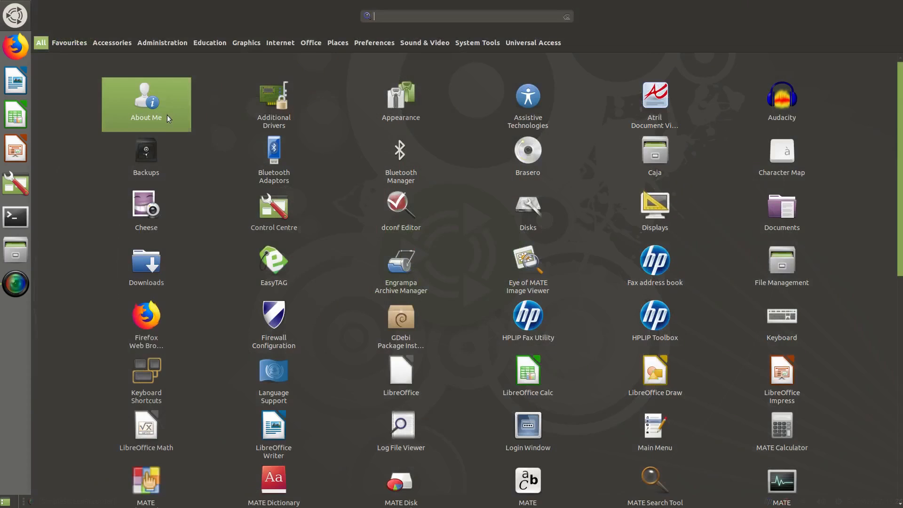
{"action": "key", "text": "Escape"}
{"action": "key", "text": "super"}
{"action": "key", "text": "Escape"}
{"action": "key", "text": "super"}
{"action": "key", "text": "Escape"}
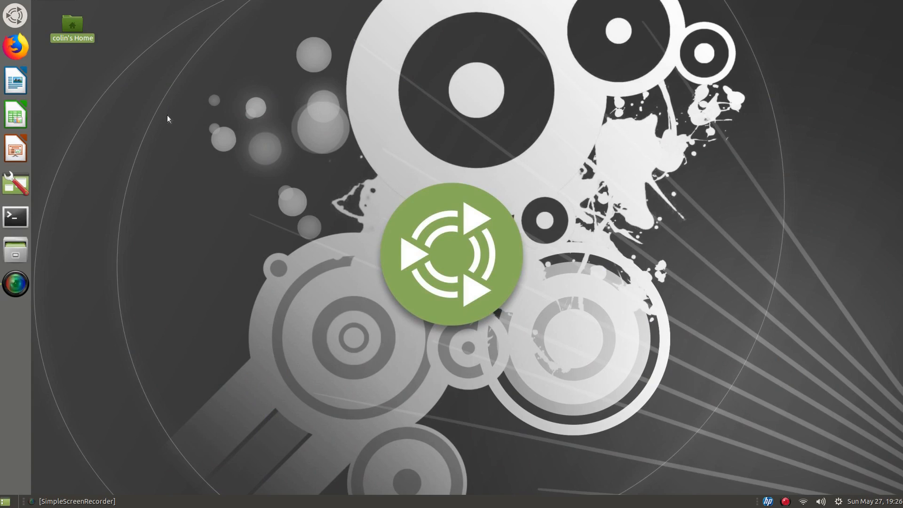
- Open MATE Tweak from the launcher's Favourites and switch the panel layout to Netbook, accepting the layout replacement
{"action": "left_click", "coordinate": [14, 18]}
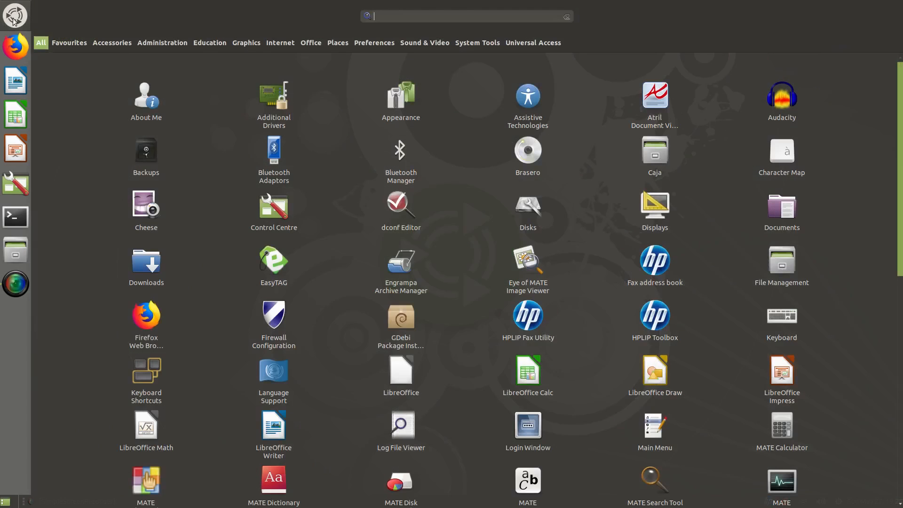
{"action": "left_click", "coordinate": [60, 47]}
{"action": "left_click", "coordinate": [117, 92]}
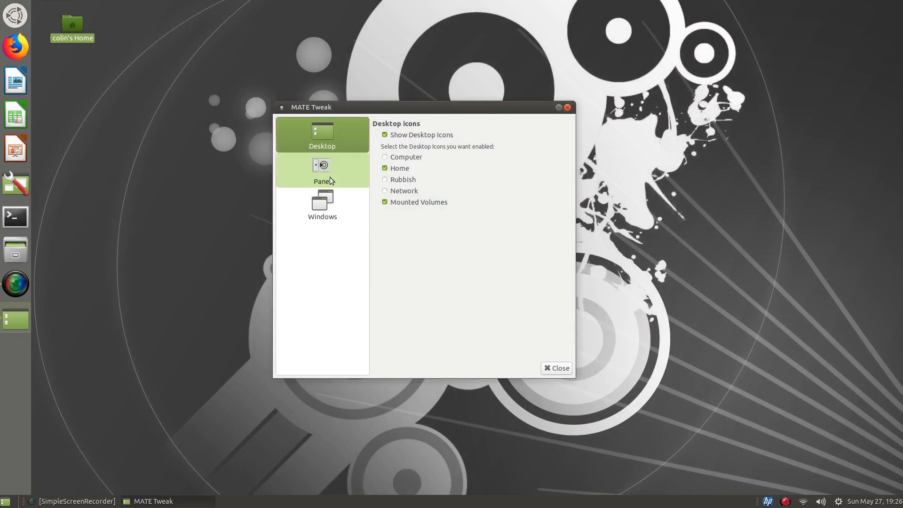
{"action": "left_click", "coordinate": [329, 177]}
{"action": "left_click", "coordinate": [432, 152]}
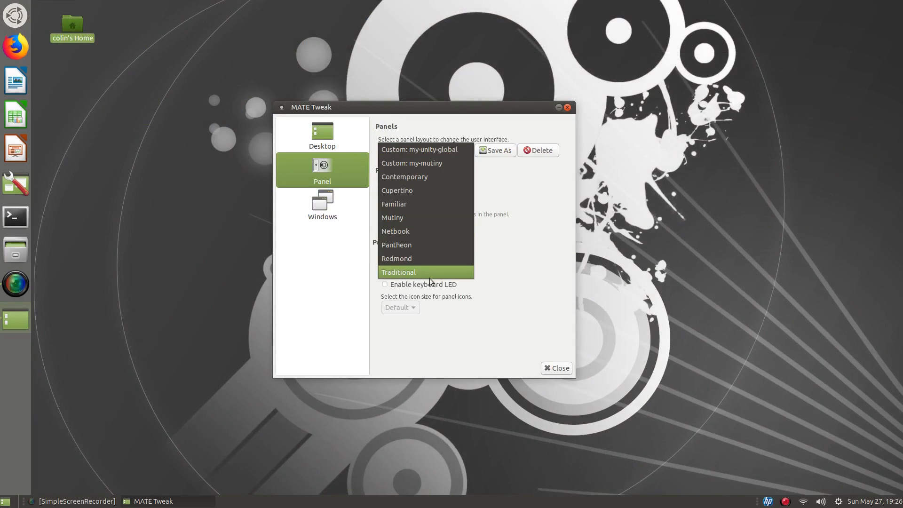
{"action": "left_click", "coordinate": [400, 230]}
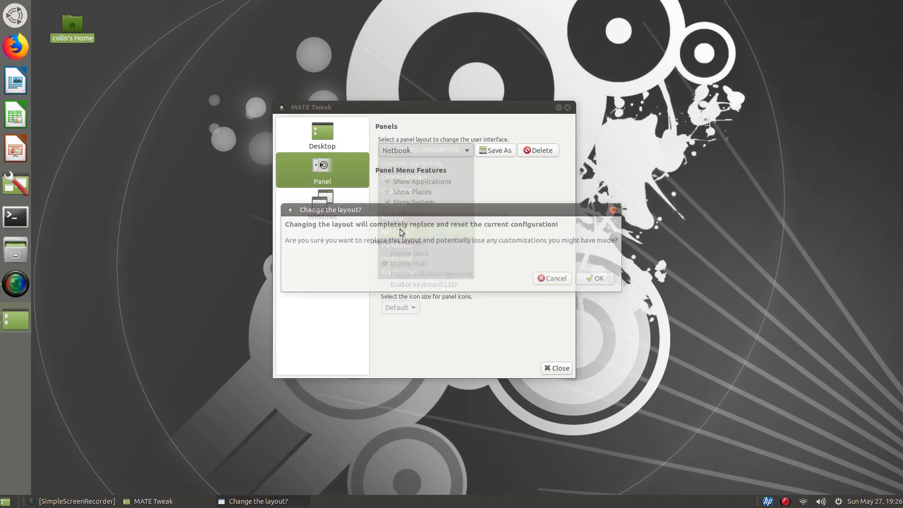
{"action": "left_click", "coordinate": [594, 277]}
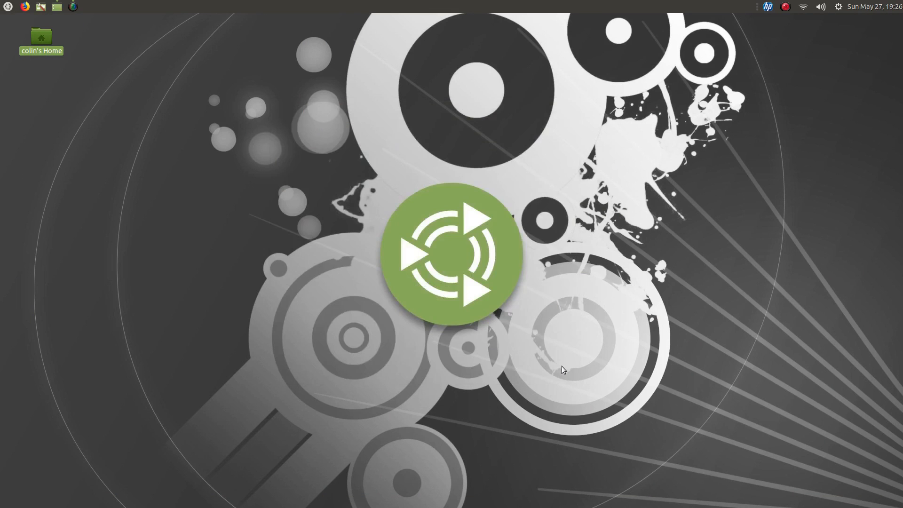
- Open and close the launcher twice in the Netbook layout to check its window type
{"action": "left_click", "coordinate": [9, 7]}
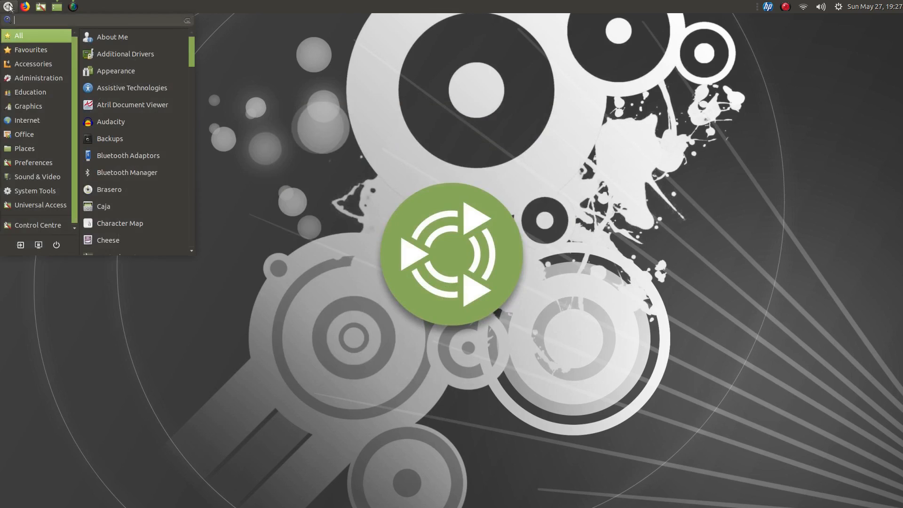
{"action": "left_click", "coordinate": [8, 6]}
{"action": "left_click", "coordinate": [8, 7]}
{"action": "left_click", "coordinate": [9, 6]}
- Bring MATE Tweak back up and change the panel layout to Redmond, accepting the replacement
{"action": "left_click", "coordinate": [57, 7]}
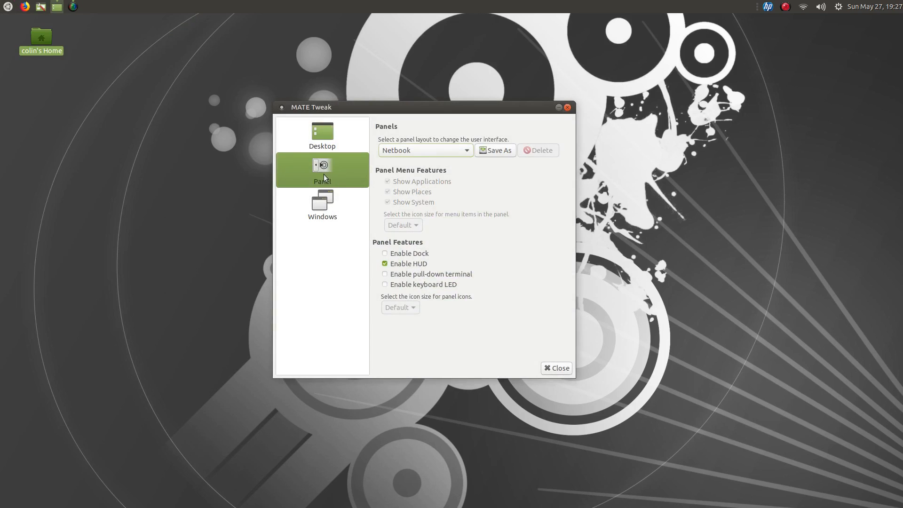
{"action": "left_click", "coordinate": [421, 150]}
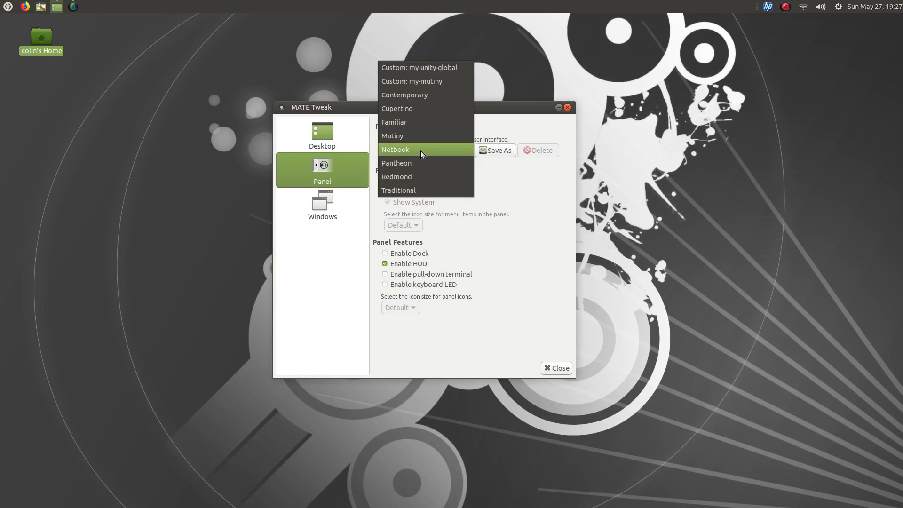
{"action": "left_click", "coordinate": [407, 177]}
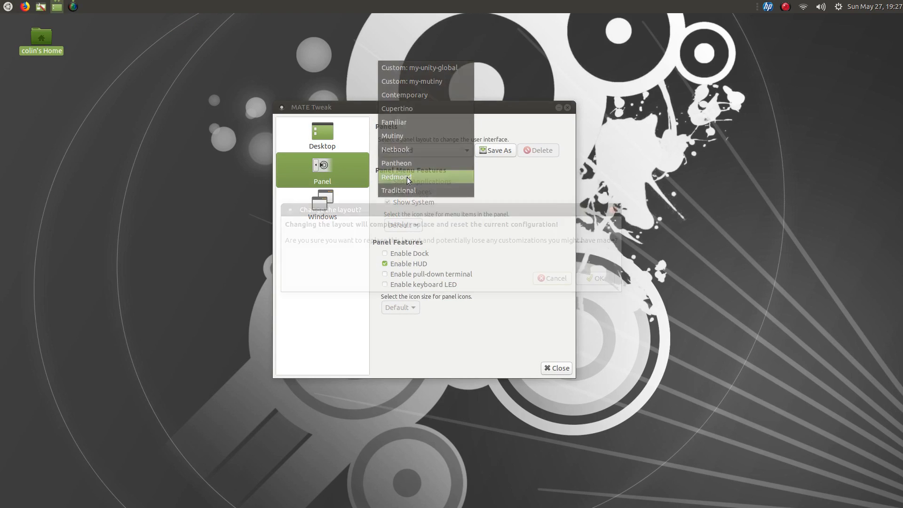
{"action": "left_click", "coordinate": [603, 281]}
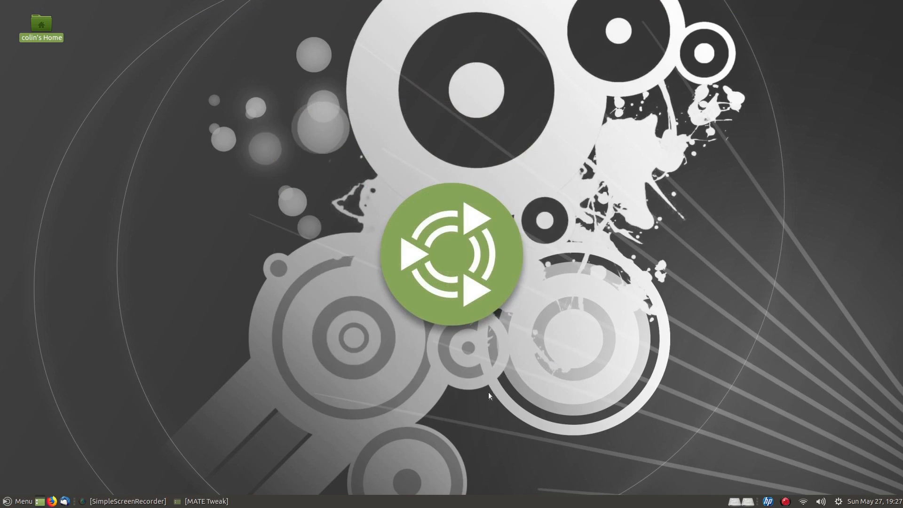
- Open and close the main menu twice in the Redmond layout to check how it displays
{"action": "left_click", "coordinate": [13, 505]}
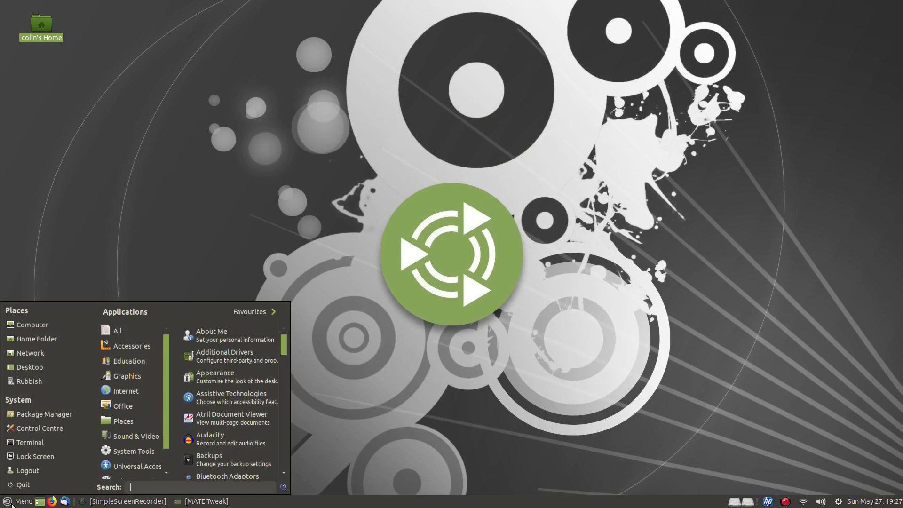
{"action": "left_click", "coordinate": [12, 506]}
{"action": "left_click", "coordinate": [10, 504]}
{"action": "left_click", "coordinate": [10, 505]}
- Restore MATE Tweak, apply the Traditional panel layout, and open and close its Applications menu
{"action": "left_click", "coordinate": [202, 501]}
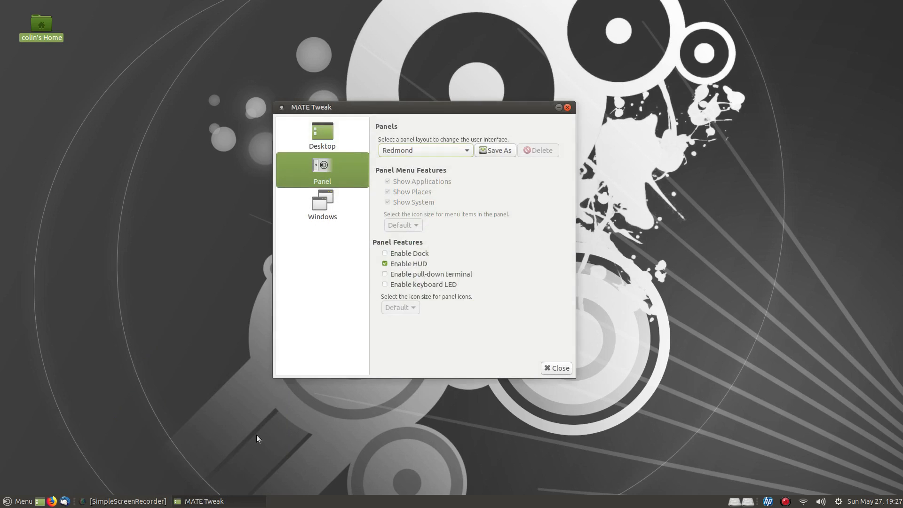
{"action": "left_click", "coordinate": [416, 149]}
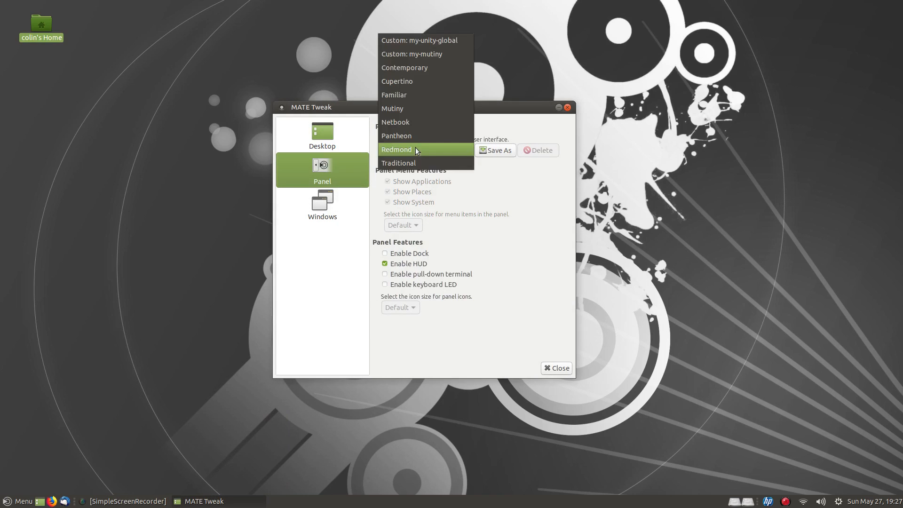
{"action": "left_click", "coordinate": [413, 162]}
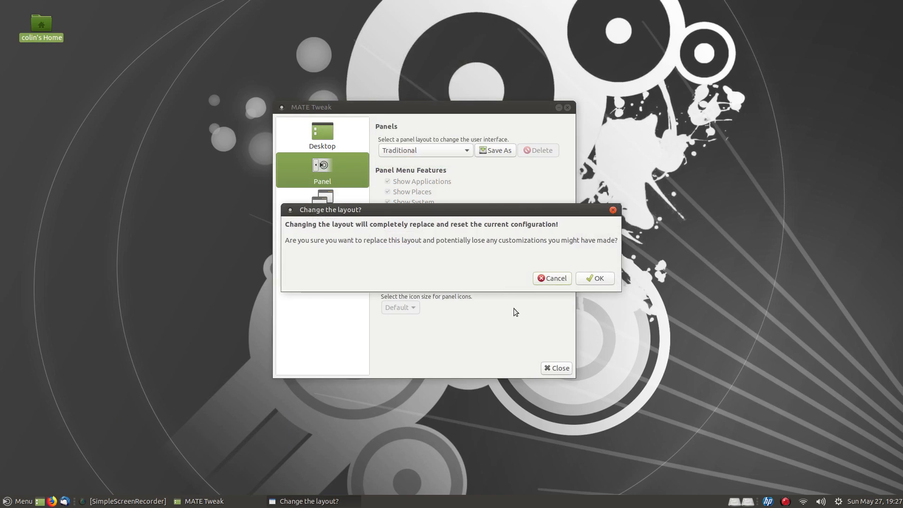
{"action": "left_click", "coordinate": [591, 278]}
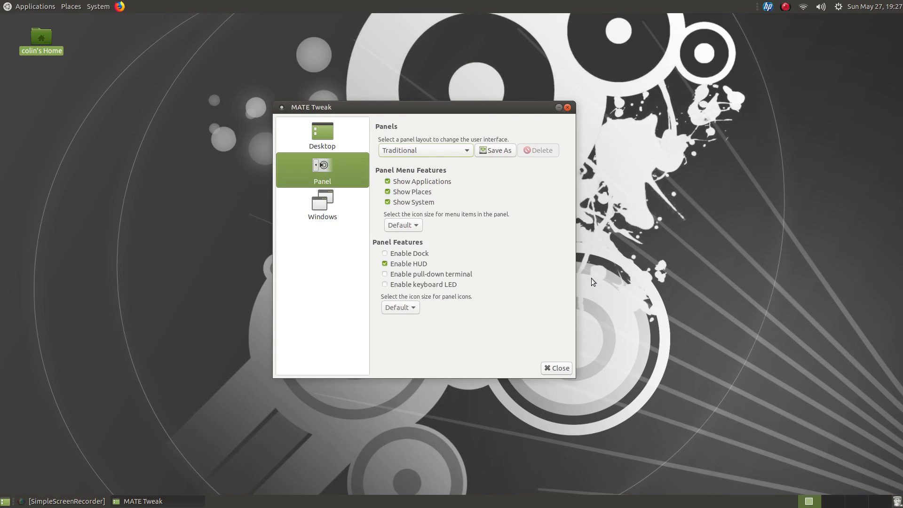
{"action": "left_click", "coordinate": [47, 7]}
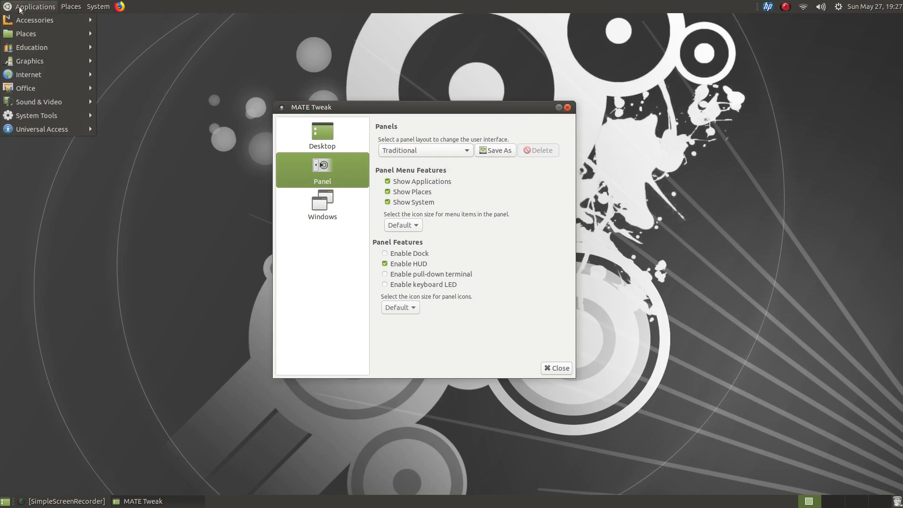
{"action": "left_click", "coordinate": [294, 55]}
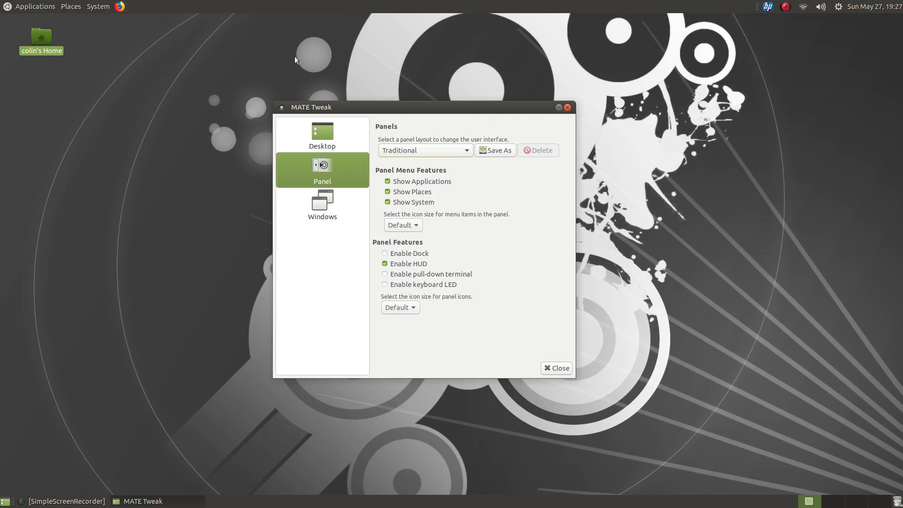
- Apply the Pantheon panel layout, then open and close its launcher to check the window type
{"action": "left_click", "coordinate": [413, 146]}
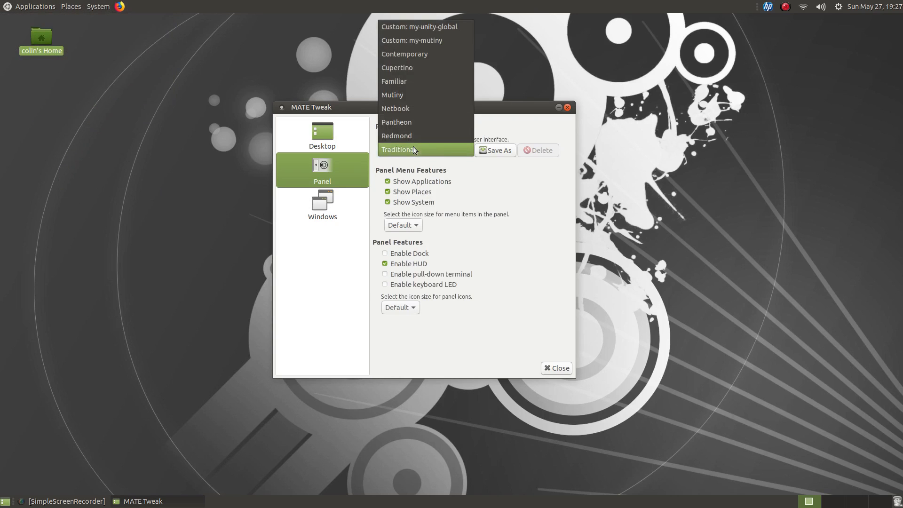
{"action": "left_click", "coordinate": [396, 123]}
{"action": "left_click", "coordinate": [594, 278]}
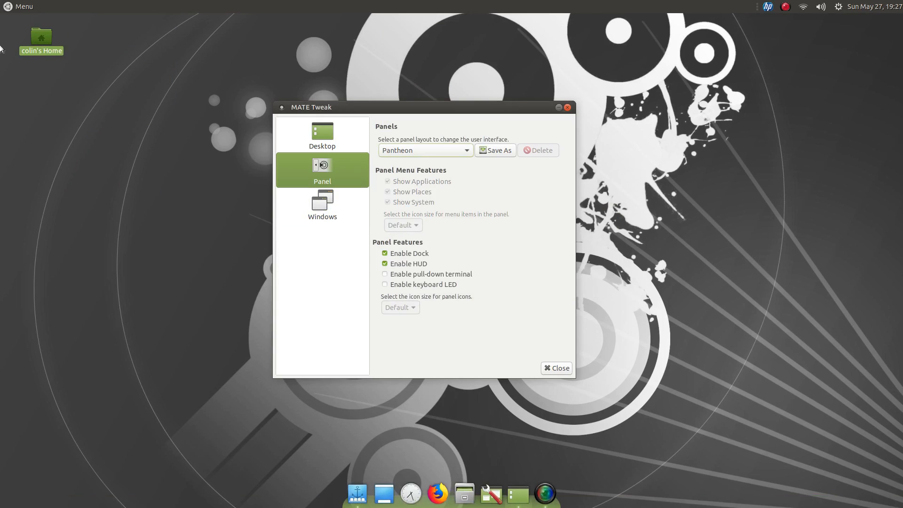
{"action": "left_click", "coordinate": [17, 3]}
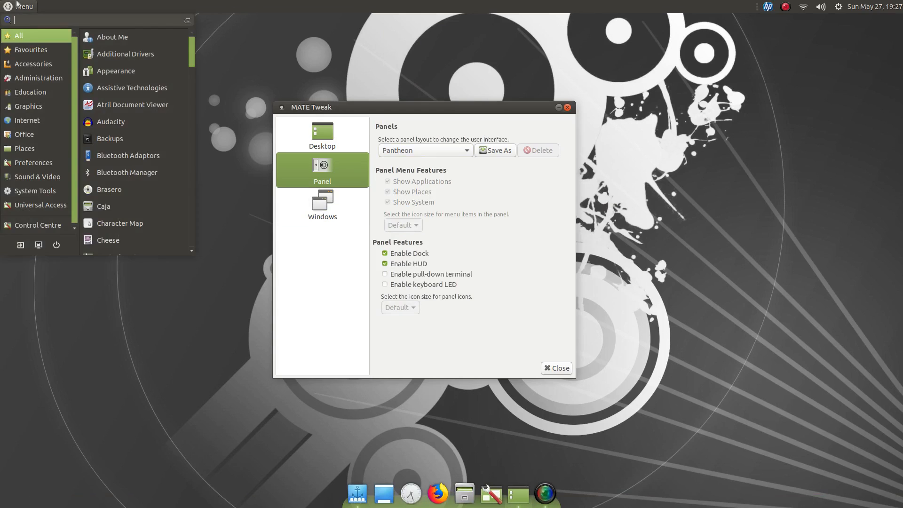
{"action": "left_click", "coordinate": [17, 5]}
- Return to the Netbook panel layout from Pantheon and open and close the launcher once
{"action": "left_click", "coordinate": [453, 151]}
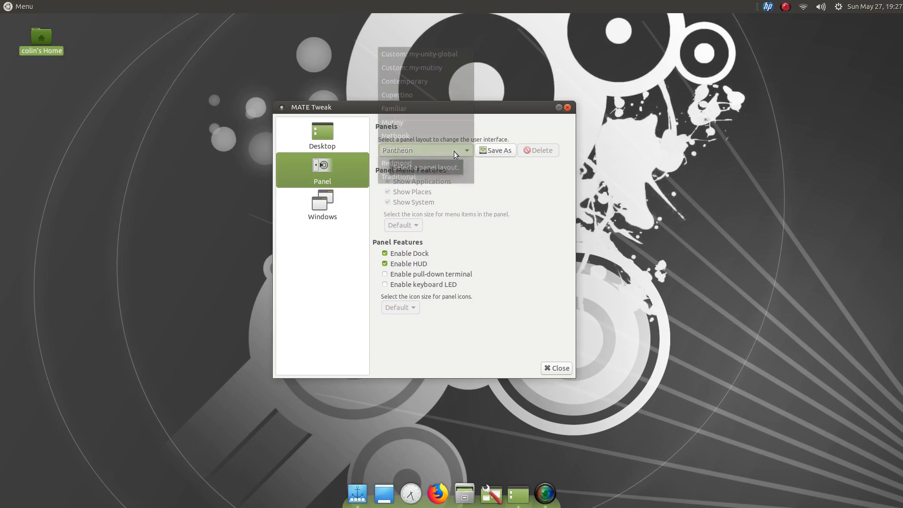
{"action": "left_click", "coordinate": [422, 136]}
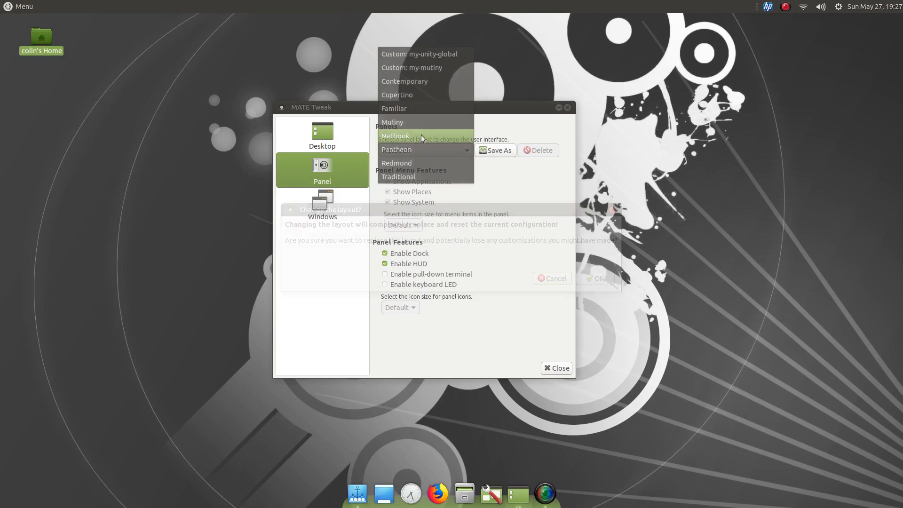
{"action": "left_click", "coordinate": [596, 278]}
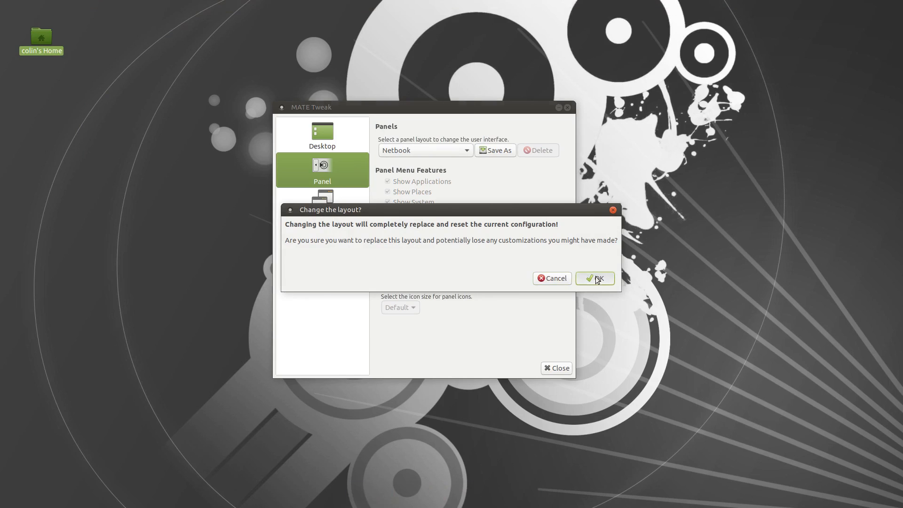
{"action": "left_click", "coordinate": [8, 7]}
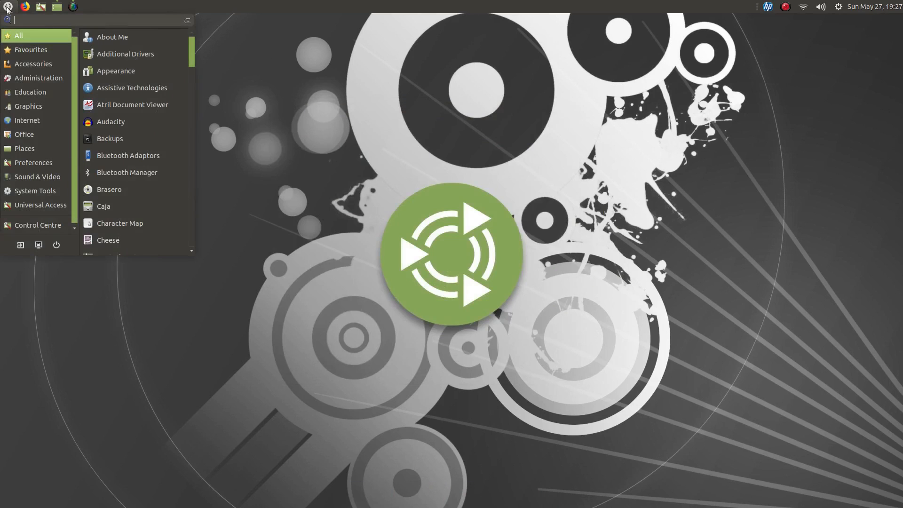
{"action": "left_click", "coordinate": [8, 10]}
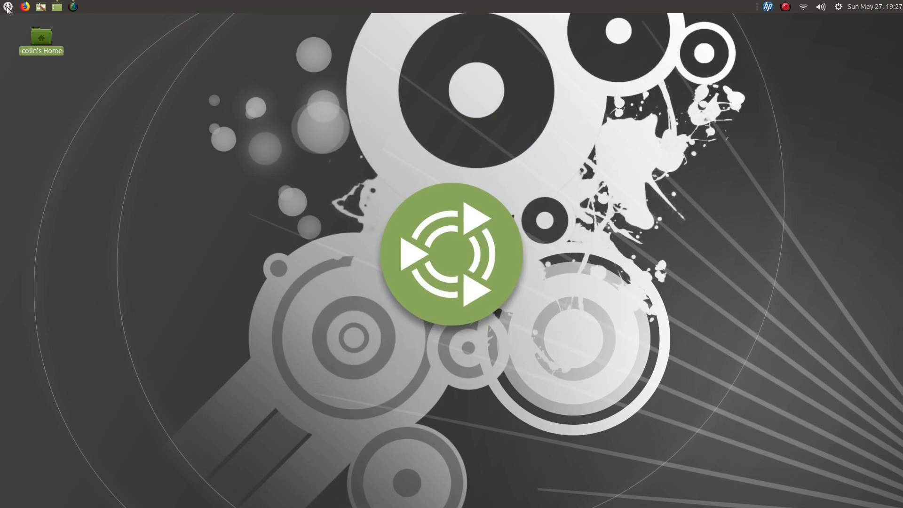
- Restore MATE Tweak, apply the Cupertino panel layout, and open and close its launcher to check the window type
{"action": "left_click", "coordinate": [56, 7]}
{"action": "left_click", "coordinate": [439, 148]}
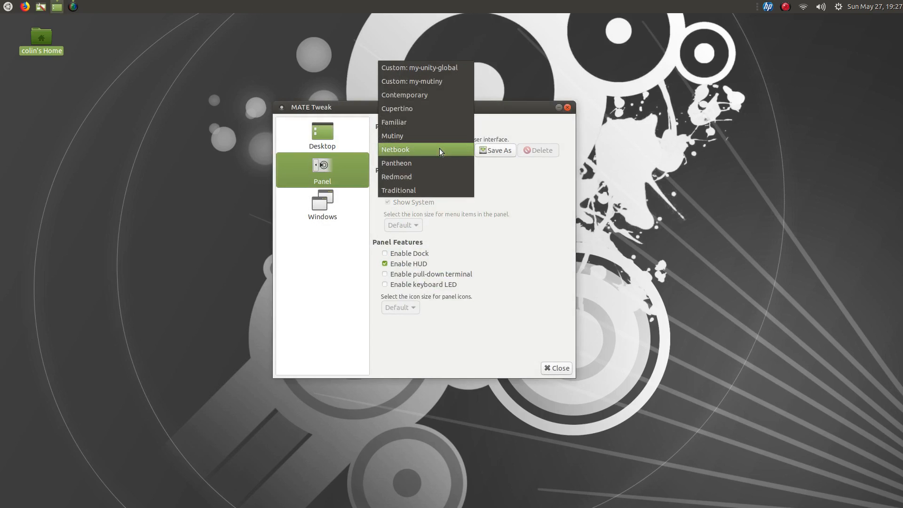
{"action": "left_click", "coordinate": [400, 108]}
{"action": "left_click", "coordinate": [590, 278]}
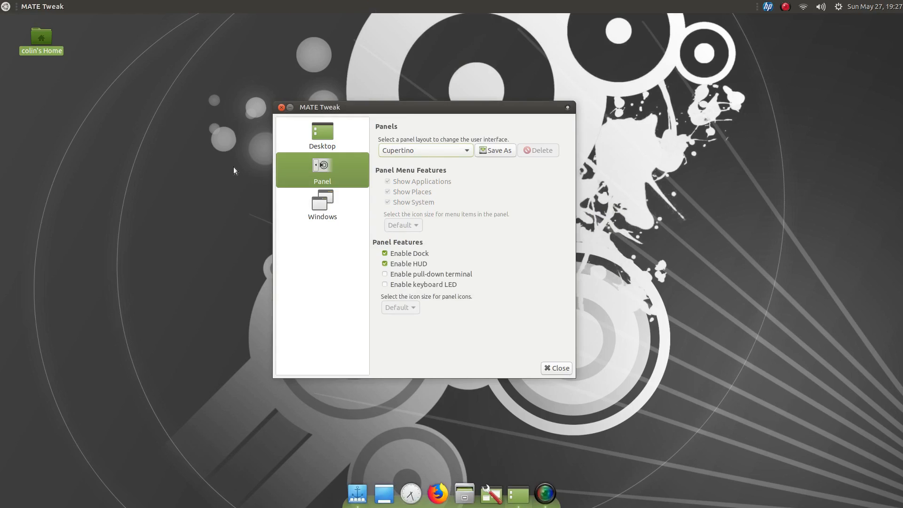
{"action": "left_click", "coordinate": [6, 6]}
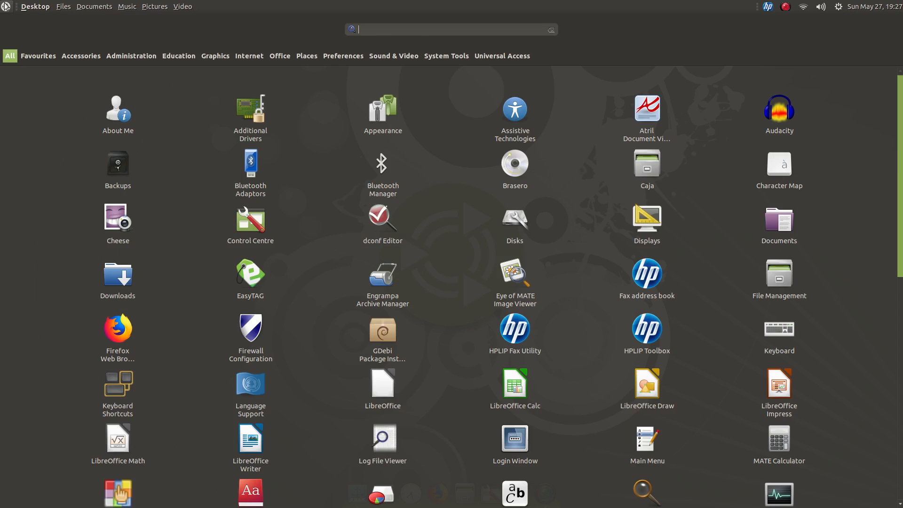
{"action": "left_click", "coordinate": [6, 7]}
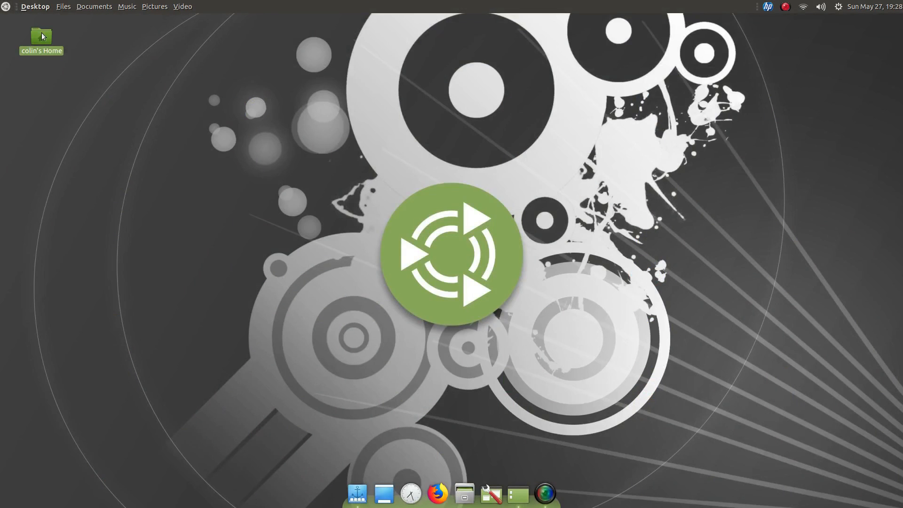
- Bring up MATE Tweak from the dock, apply the Contemporary panel layout, and open and close its launcher
{"action": "left_click", "coordinate": [520, 490]}
{"action": "left_click", "coordinate": [438, 148]}
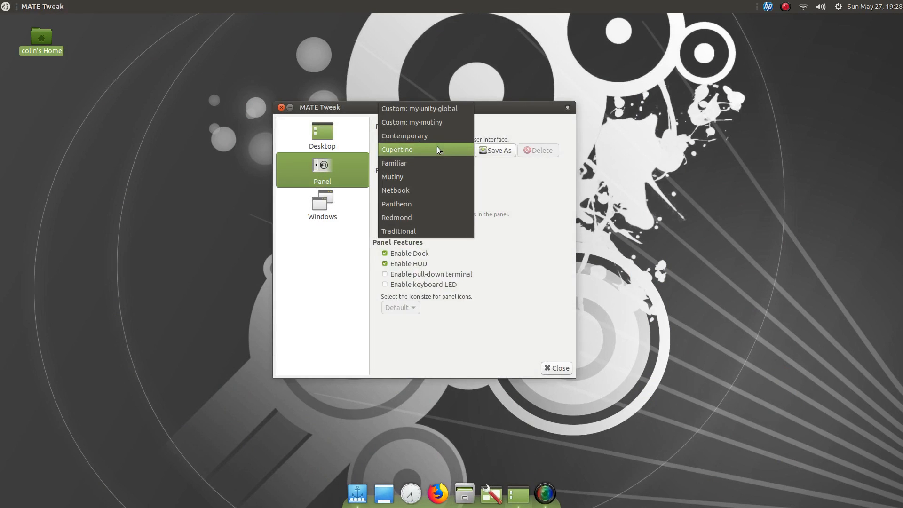
{"action": "left_click", "coordinate": [427, 138]}
{"action": "left_click", "coordinate": [592, 278]}
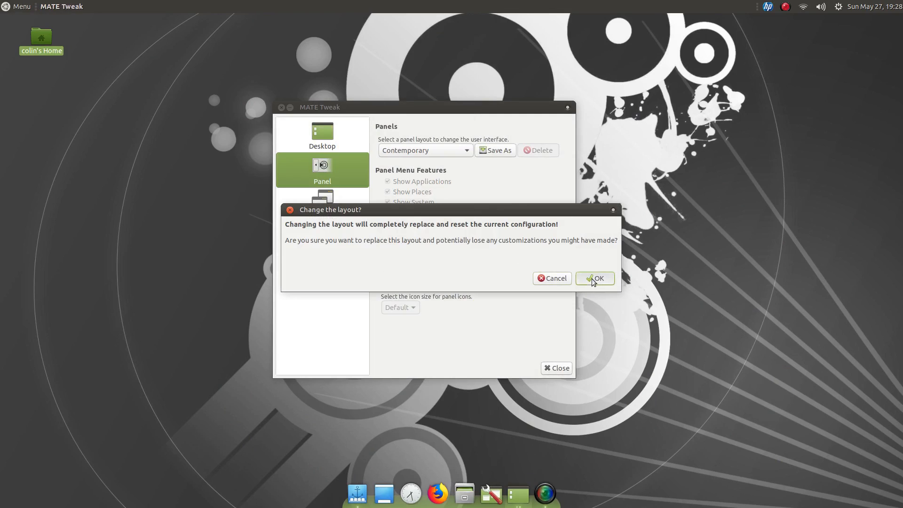
{"action": "left_click", "coordinate": [17, 8]}
{"action": "left_click", "coordinate": [17, 7]}
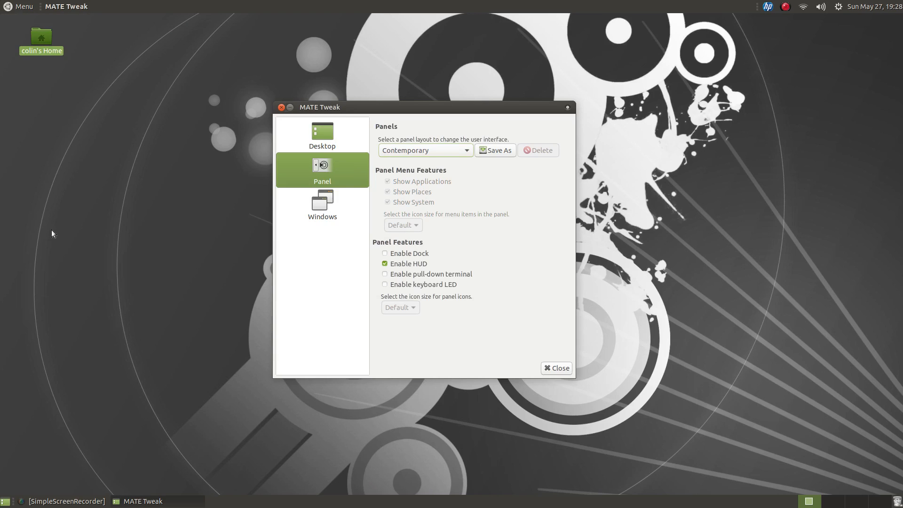
- Switch the panel layout to the saved custom layout my-mutiny, accepting the replacement
{"action": "left_click", "coordinate": [451, 154]}
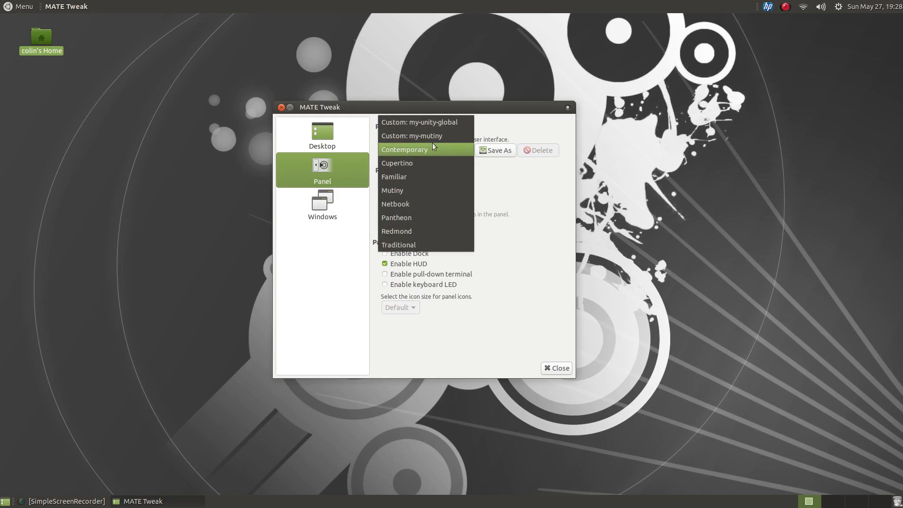
{"action": "left_click", "coordinate": [416, 137]}
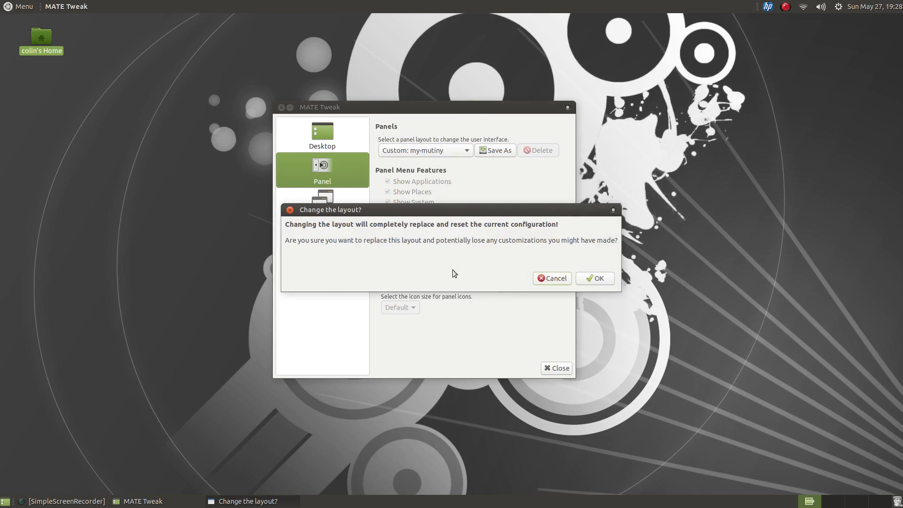
{"action": "left_click", "coordinate": [579, 278]}
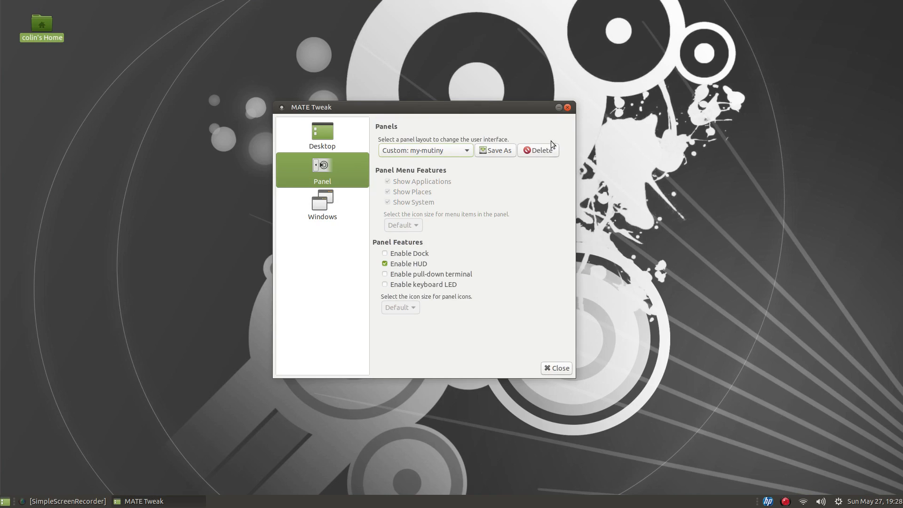
- Minimise MATE Tweak, open the launcher in the my-mutiny layout, view its Favourites category, and close it
{"action": "left_click", "coordinate": [559, 107]}
{"action": "mouse_move", "coordinate": [1, 191]}
{"action": "left_click", "coordinate": [16, 17]}
{"action": "left_click", "coordinate": [14, 17]}
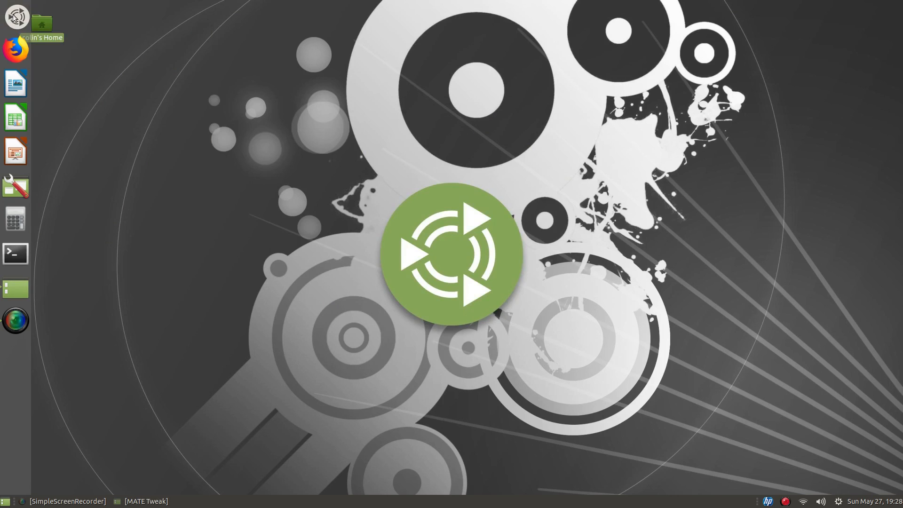
{"action": "left_click", "coordinate": [14, 18]}
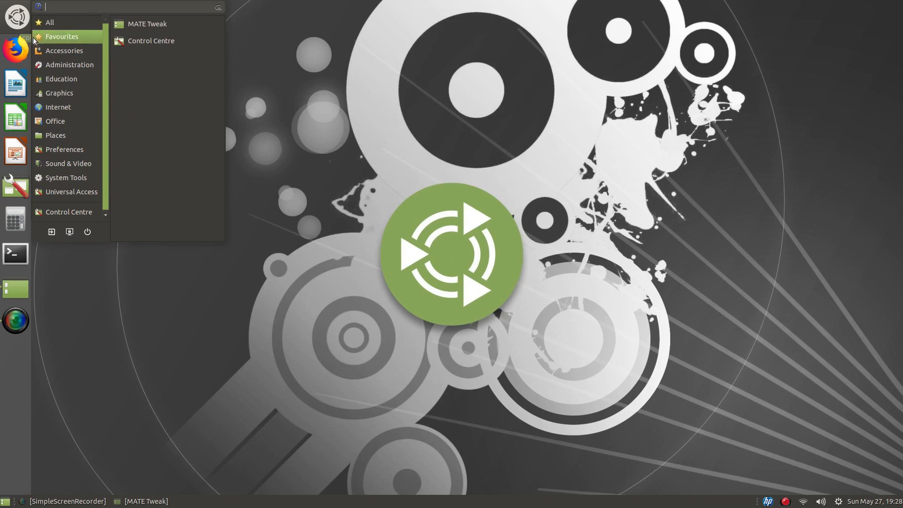
{"action": "left_click", "coordinate": [19, 22]}
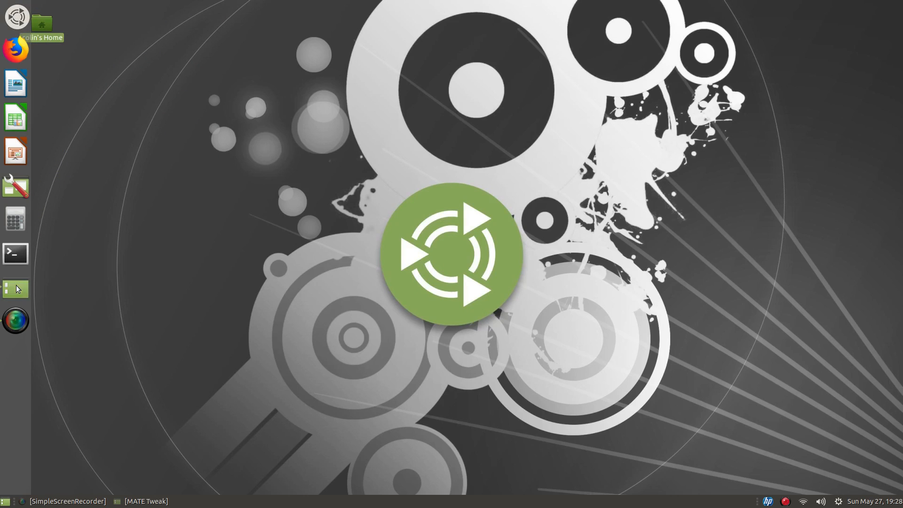
- Restore MATE Tweak and switch the panel layout to the saved custom layout my-unity-global, accepting the replacement
{"action": "left_click", "coordinate": [16, 286]}
{"action": "left_click", "coordinate": [422, 149]}
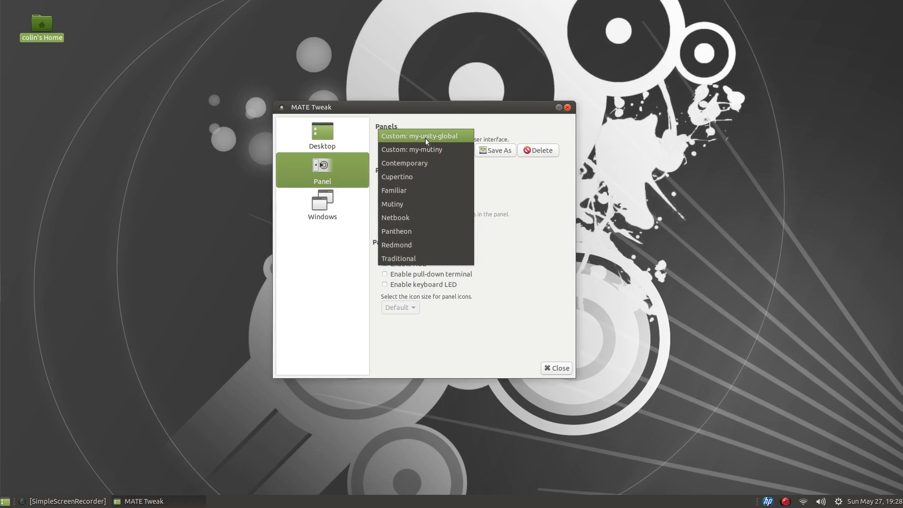
{"action": "left_click", "coordinate": [425, 137]}
{"action": "left_click", "coordinate": [593, 278]}
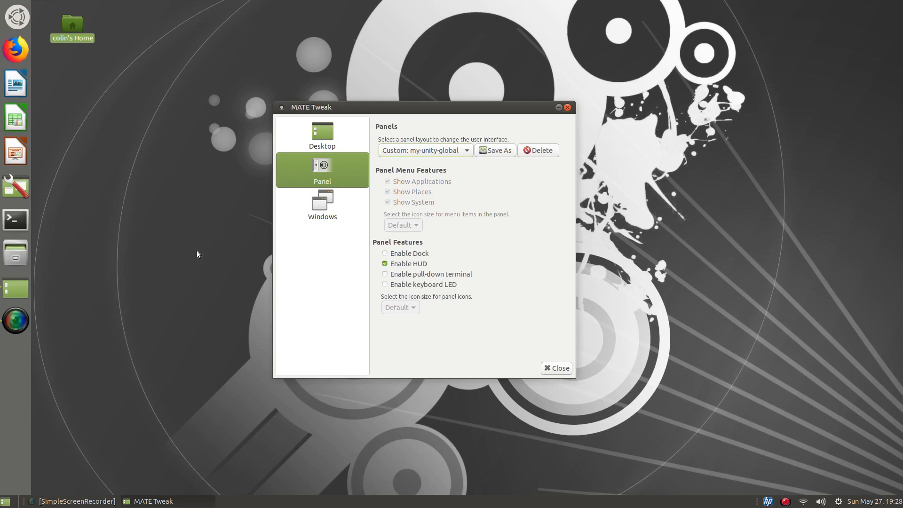
- Check the my-unity-global launcher's window type by opening and closing it, both before and after closing MATE Tweak
{"action": "left_click", "coordinate": [18, 17]}
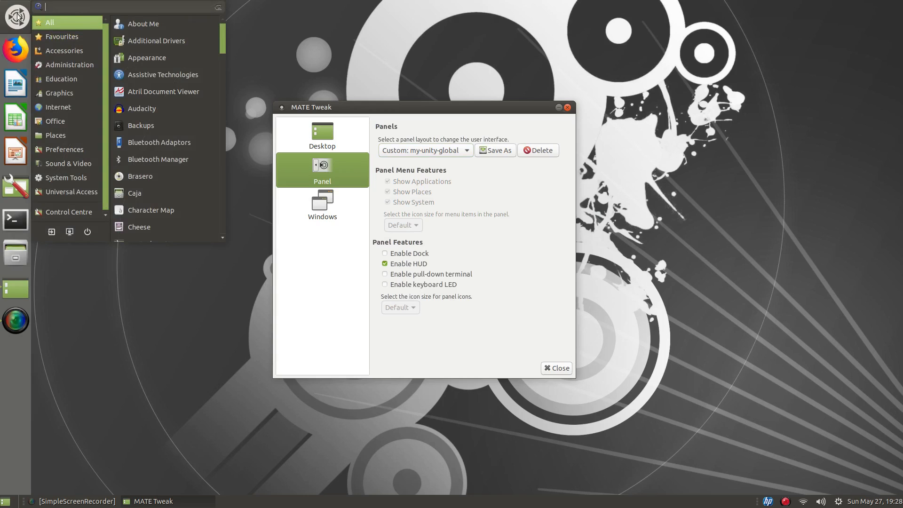
{"action": "left_click", "coordinate": [17, 17]}
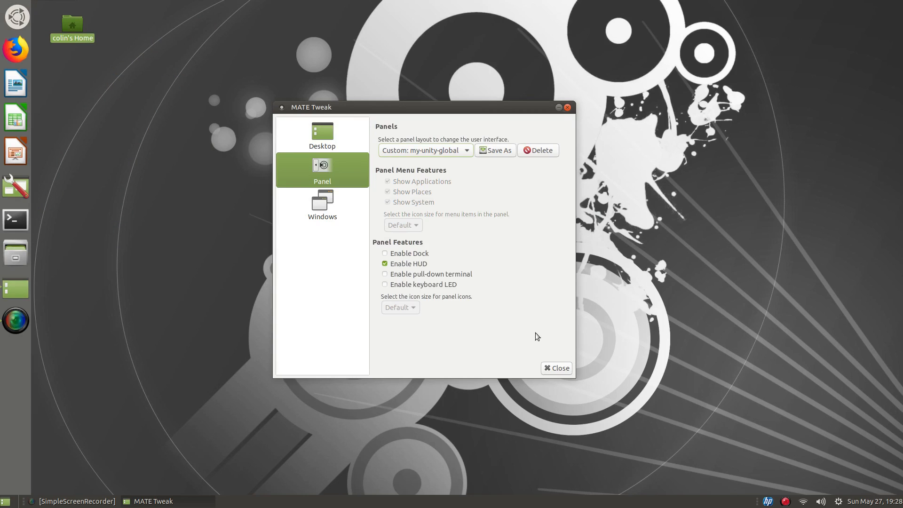
{"action": "left_click", "coordinate": [556, 368]}
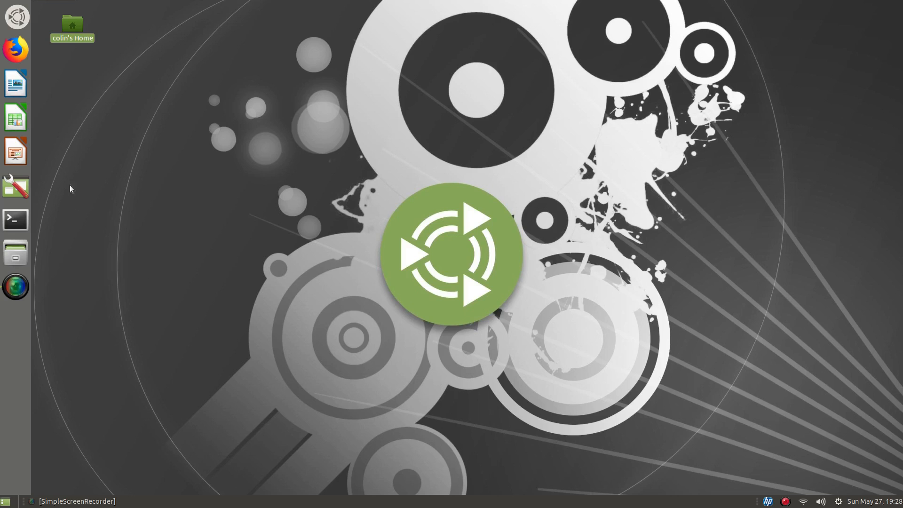
{"action": "left_click", "coordinate": [16, 21]}
{"action": "left_click", "coordinate": [15, 23]}
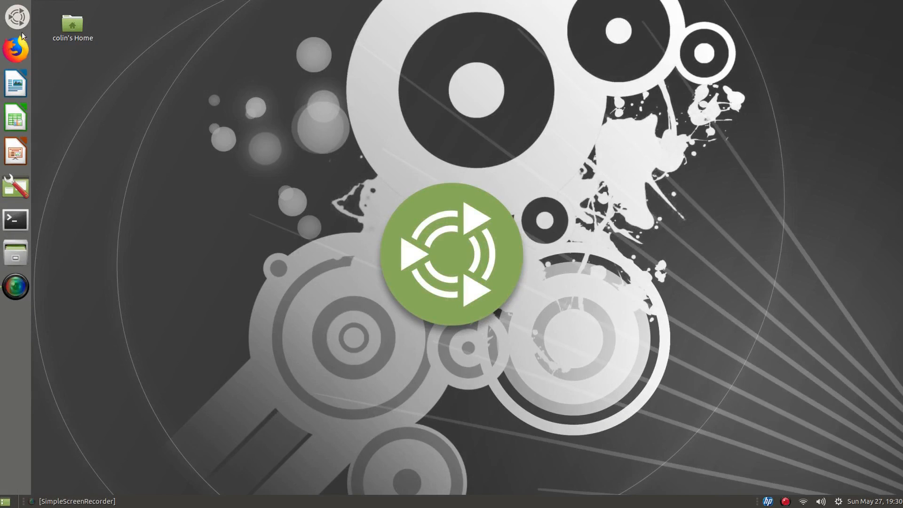
- Launch MATE Tweak from the launcher's Favourites and switch the panel layout back to my-mutiny, accepting the replacement
{"action": "left_click", "coordinate": [17, 19]}
{"action": "left_click", "coordinate": [17, 19]}
{"action": "left_click", "coordinate": [17, 19]}
{"action": "left_click", "coordinate": [53, 37]}
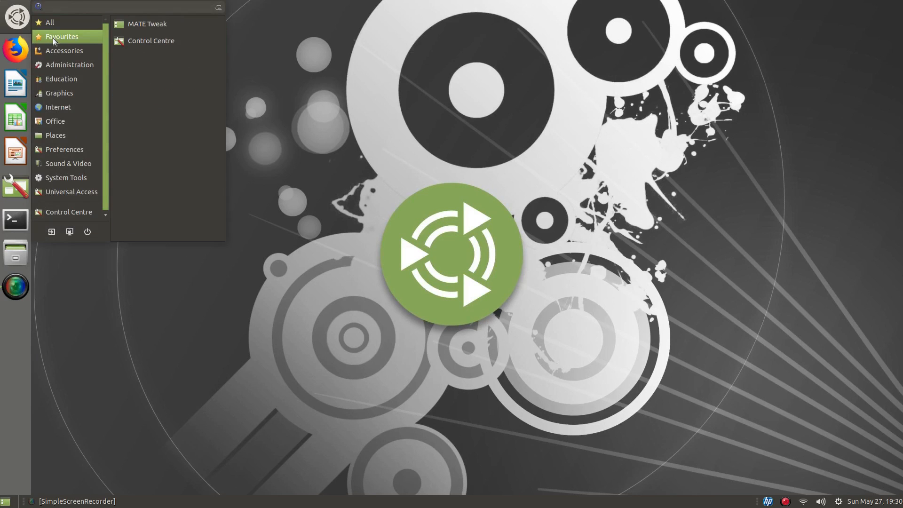
{"action": "left_click", "coordinate": [146, 21]}
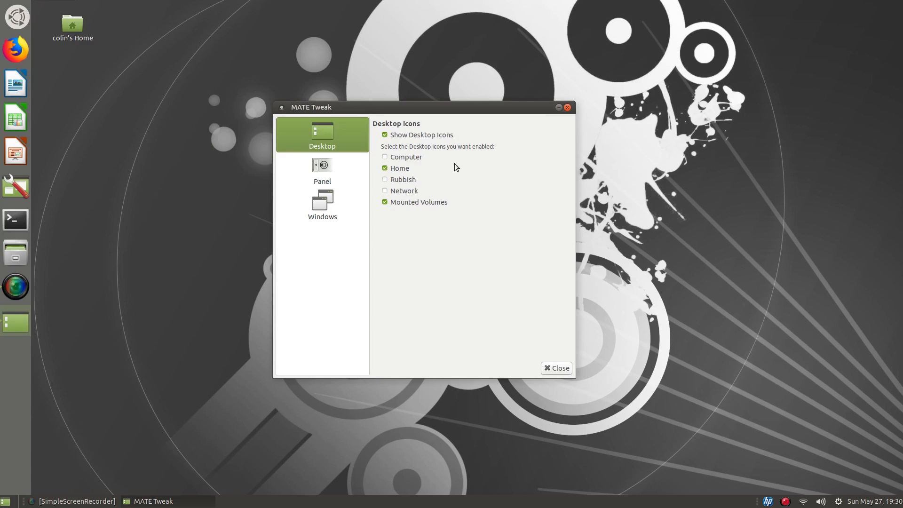
{"action": "left_click", "coordinate": [331, 171]}
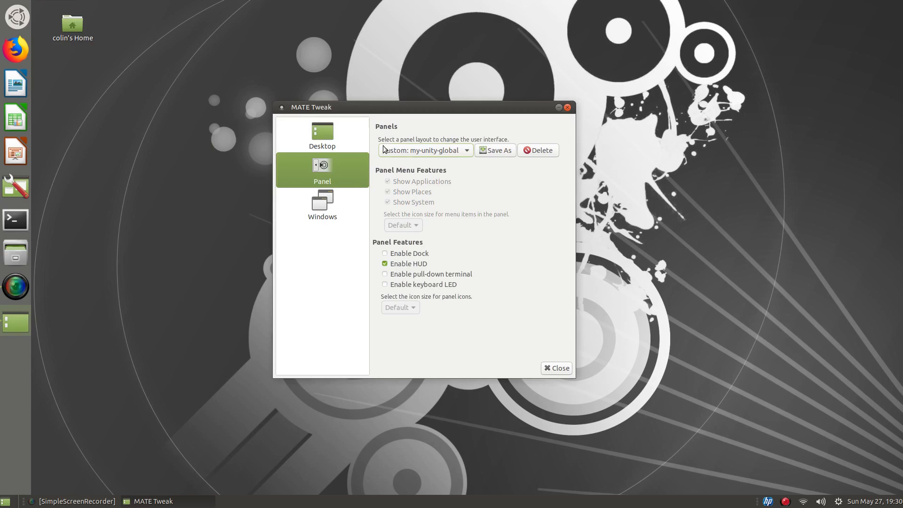
{"action": "left_click", "coordinate": [453, 149]}
{"action": "left_click", "coordinate": [438, 162]}
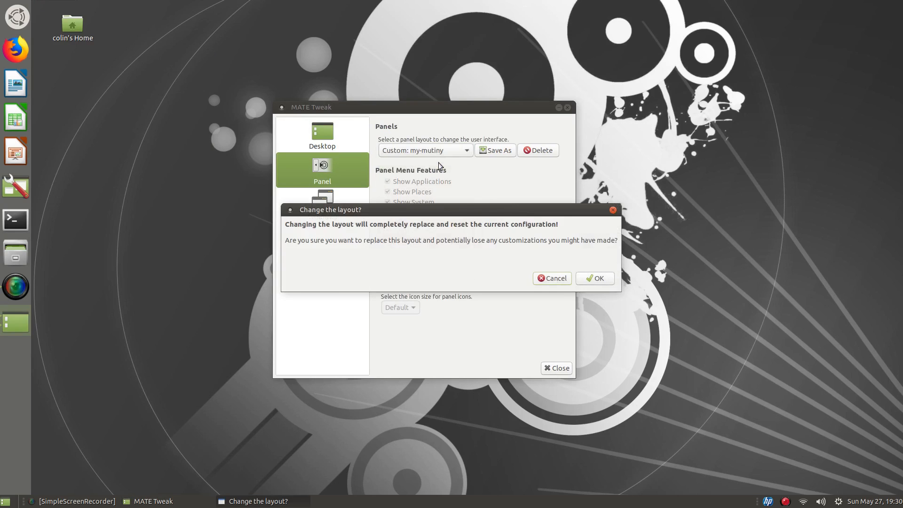
{"action": "left_click", "coordinate": [595, 278]}
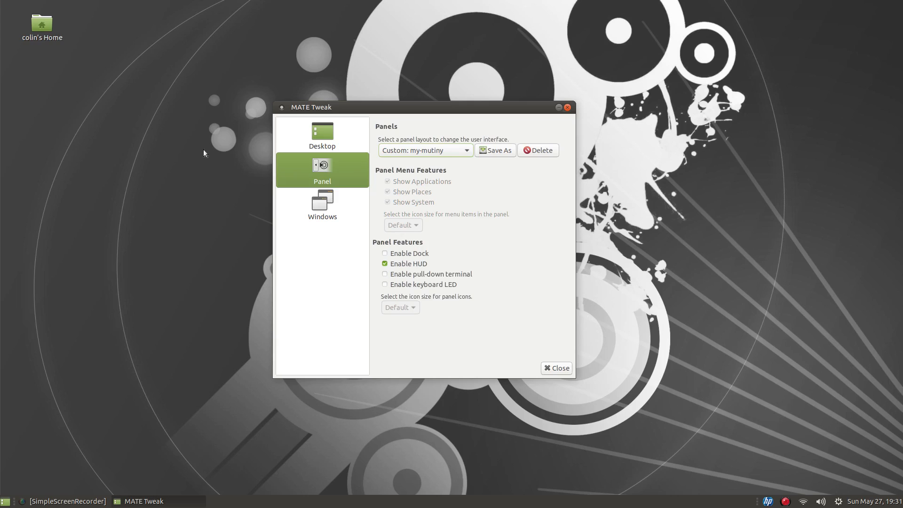
- Open and close the my-mutiny launcher to check its window type, and view the available layouts while keeping my-mutiny selected
{"action": "mouse_move", "coordinate": [1, 69]}
{"action": "left_click", "coordinate": [17, 18]}
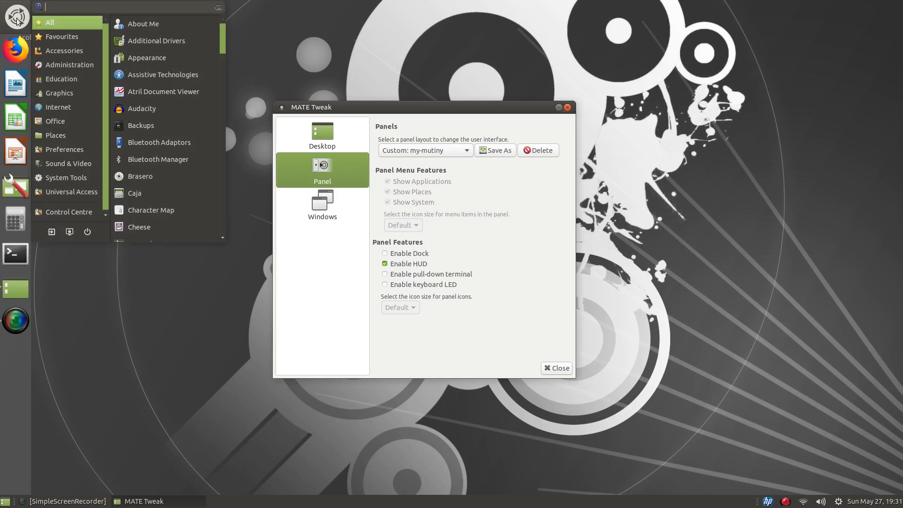
{"action": "left_click", "coordinate": [17, 19]}
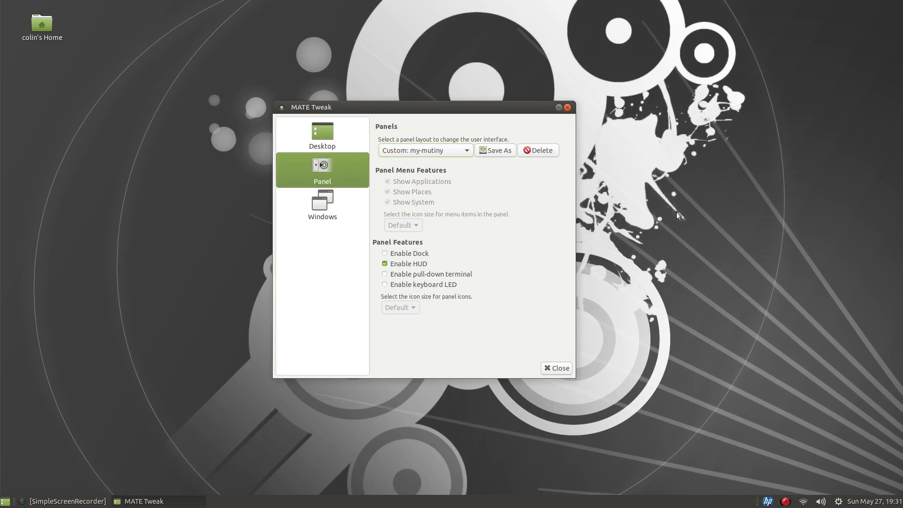
{"action": "left_click", "coordinate": [436, 149]}
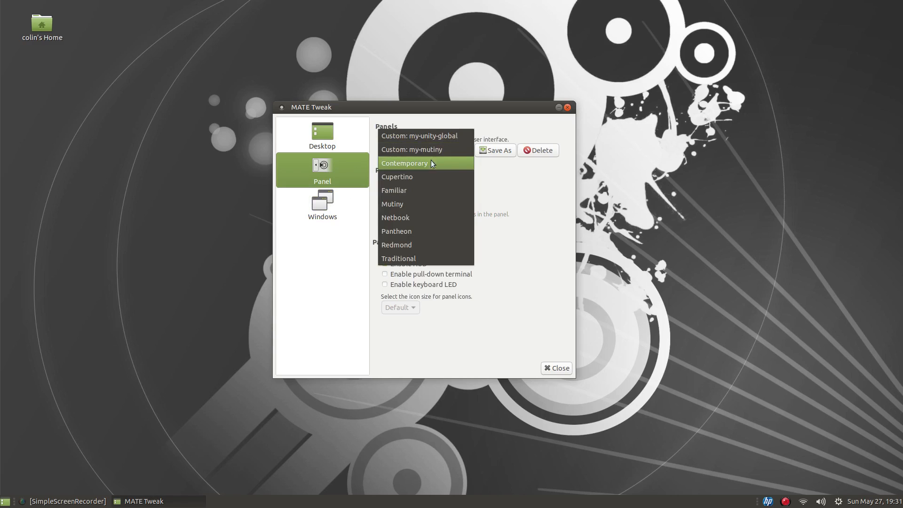
{"action": "left_click", "coordinate": [433, 149]}
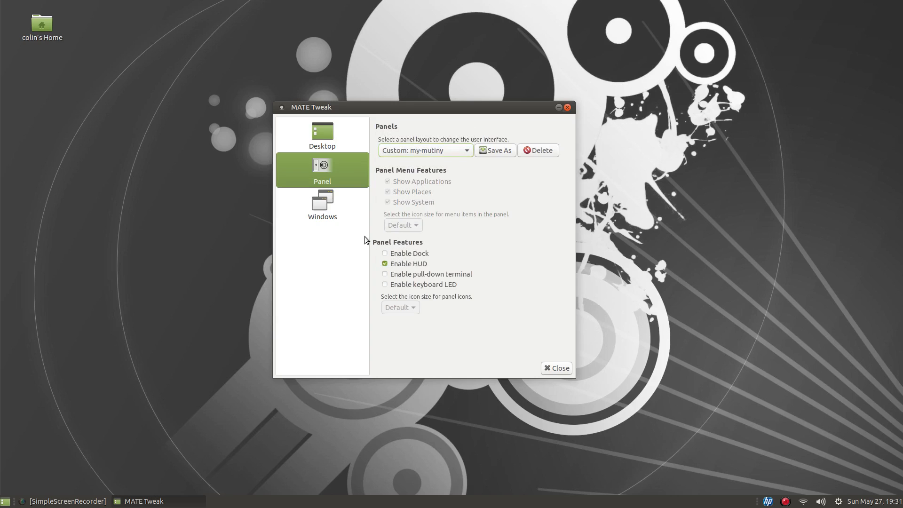
- In dconf Editor, set the custom value of brisk-menu's window-type to 'automatic', apply the change, and close the editor
{"action": "key", "text": "super"}
{"action": "type", "text": "dc"}
{"action": "left_click", "coordinate": [115, 24]}
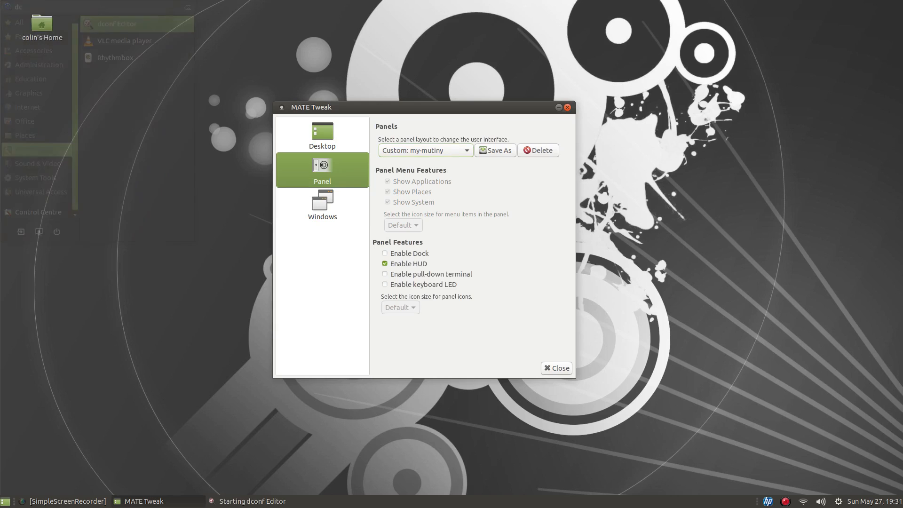
{"action": "left_click", "coordinate": [213, 199]}
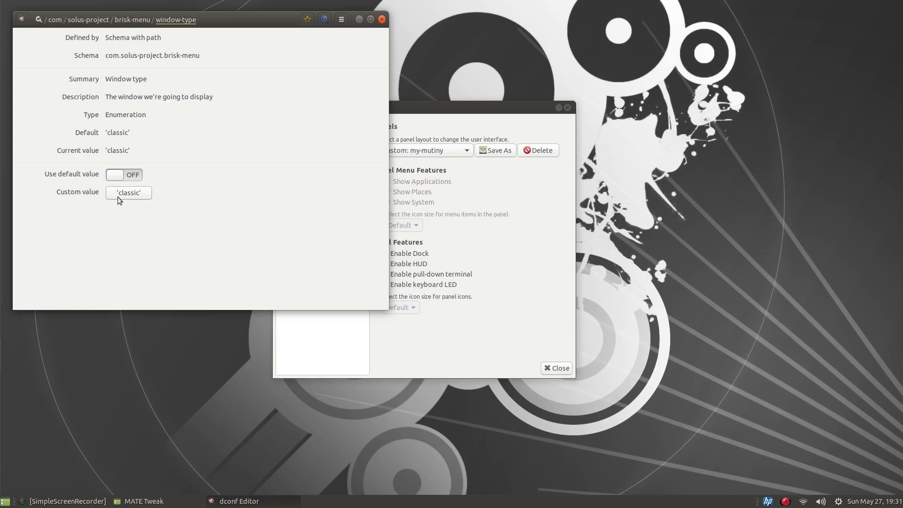
{"action": "left_click", "coordinate": [129, 192]}
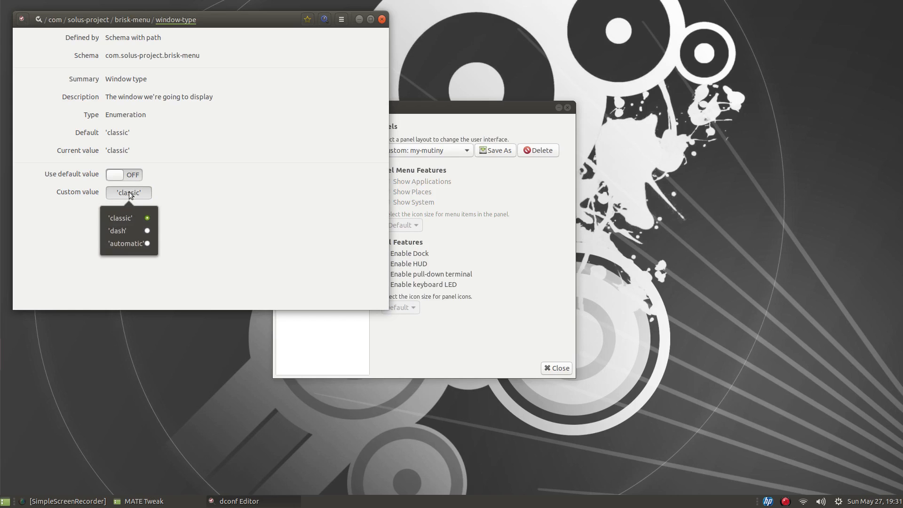
{"action": "left_click", "coordinate": [149, 243]}
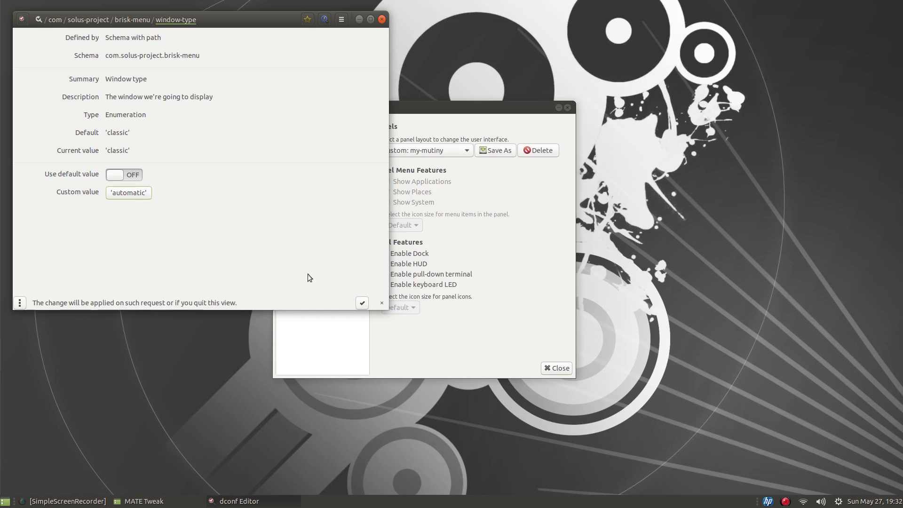
{"action": "left_click", "coordinate": [361, 303]}
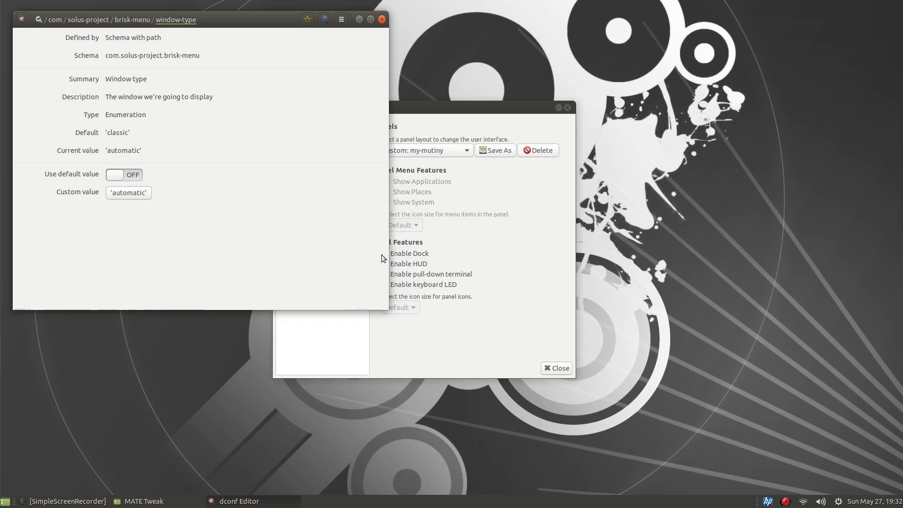
{"action": "left_click", "coordinate": [382, 19]}
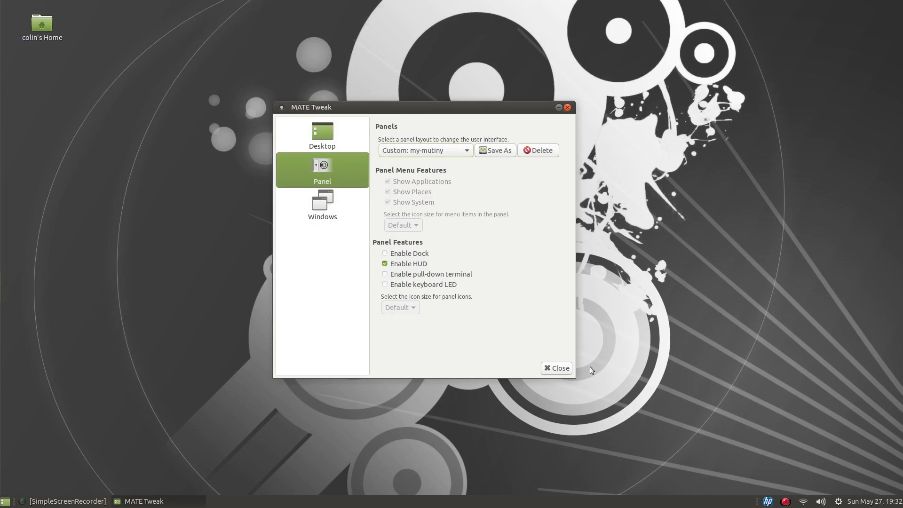
- Close MATE Tweak and open and close the launcher twice to check how it displays with the automatic window type
{"action": "left_click", "coordinate": [550, 370]}
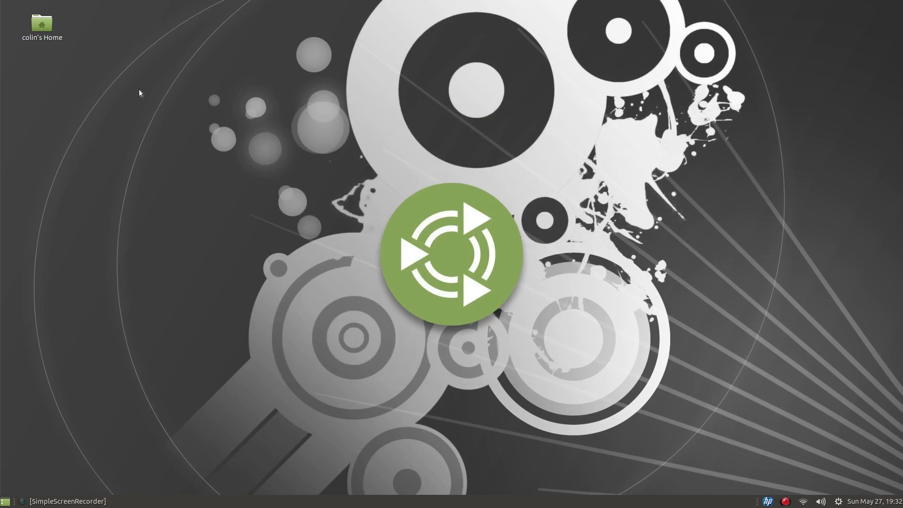
{"action": "left_click", "coordinate": [66, 501]}
{"action": "key", "text": "super"}
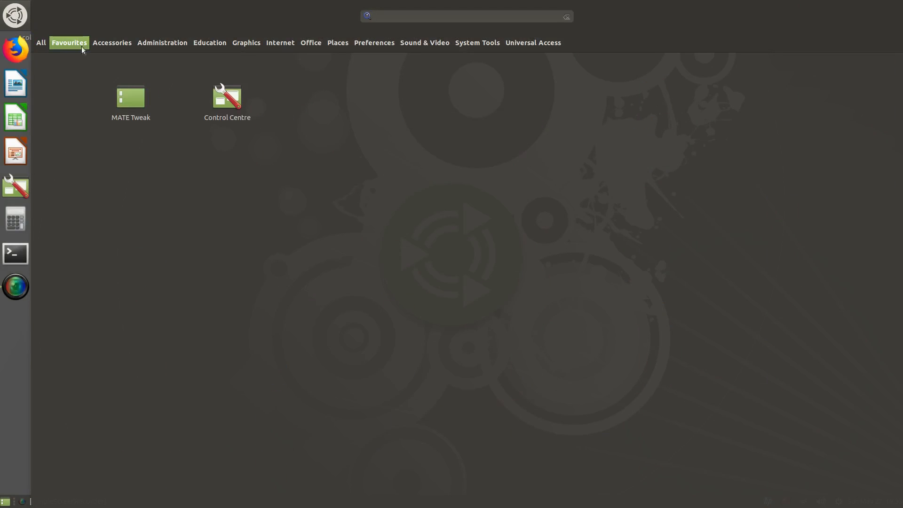
{"action": "left_click", "coordinate": [19, 20]}
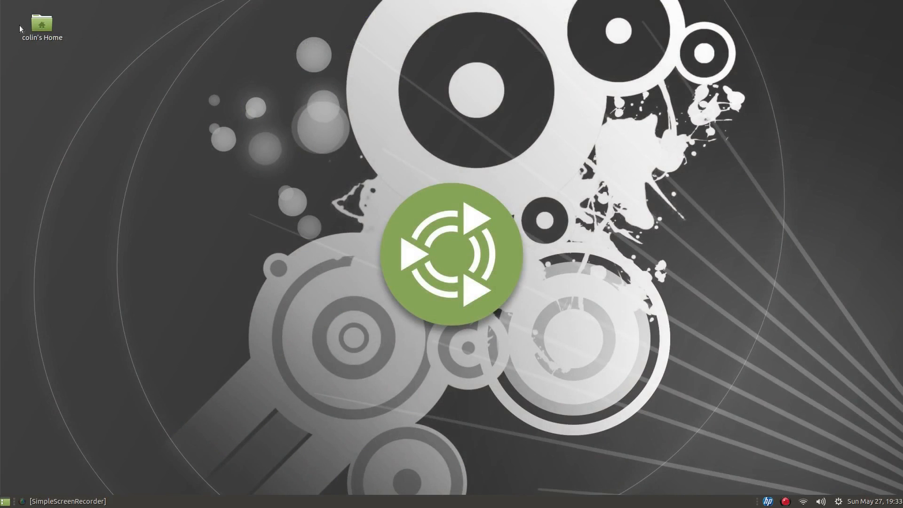
{"action": "left_click", "coordinate": [5, 18]}
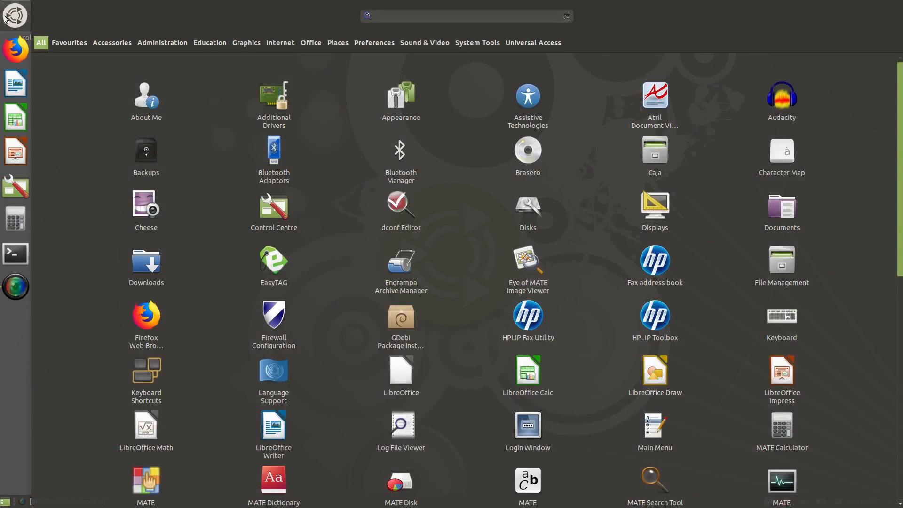
{"action": "left_click", "coordinate": [6, 19]}
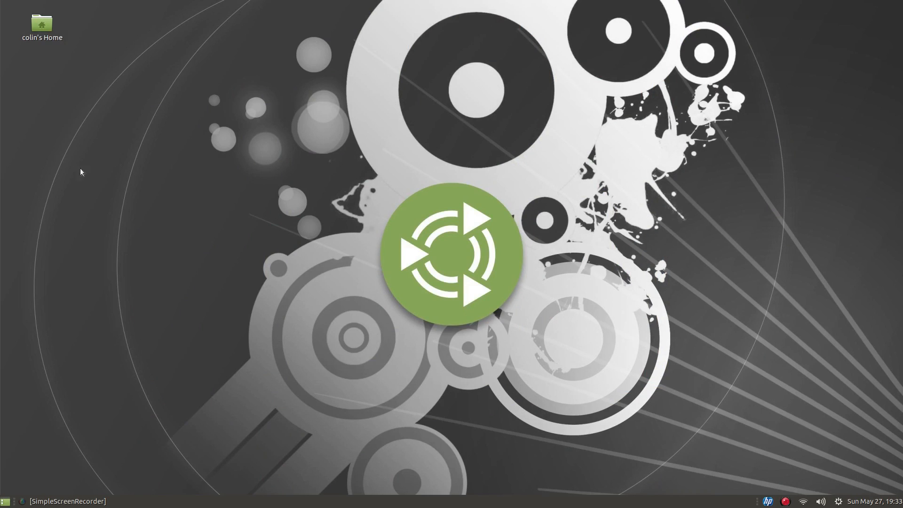
- Find dconf Editor through the launcher with the search "dc", review brisk-menu's window-type setting, and close the editor
{"action": "mouse_move", "coordinate": [2, 125]}
{"action": "left_click", "coordinate": [8, 16]}
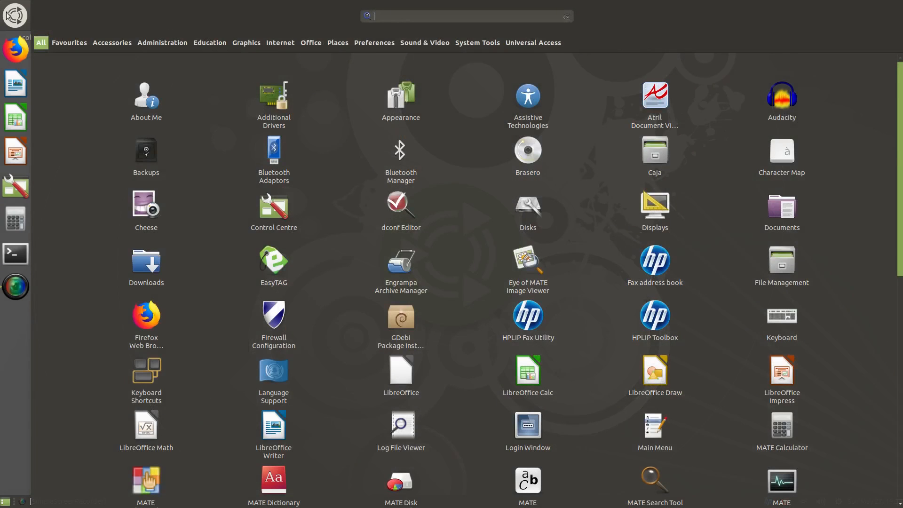
{"action": "type", "text": "dc"}
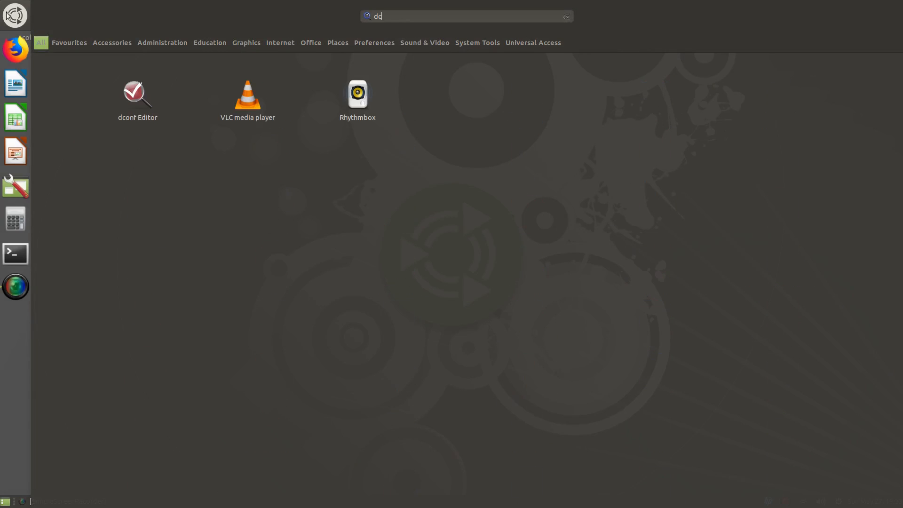
{"action": "left_click", "coordinate": [130, 96]}
{"action": "left_click", "coordinate": [311, 258]}
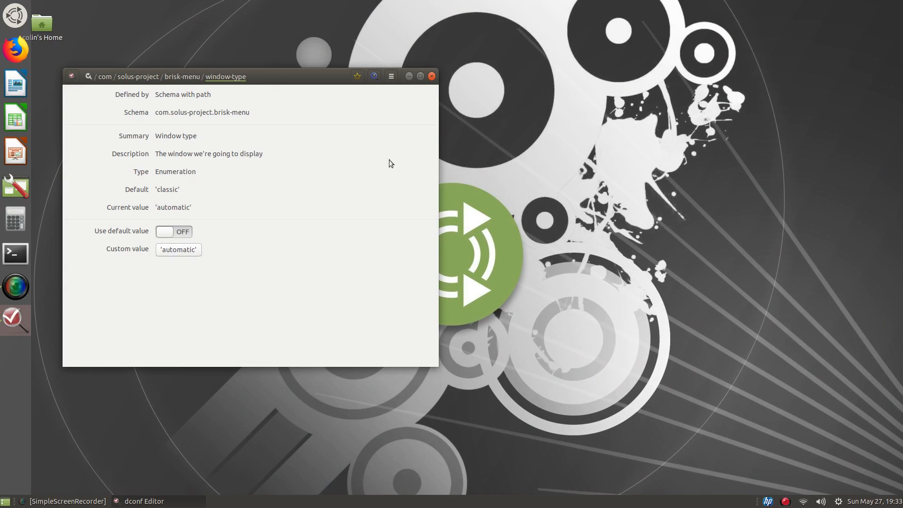
{"action": "left_click", "coordinate": [432, 76]}
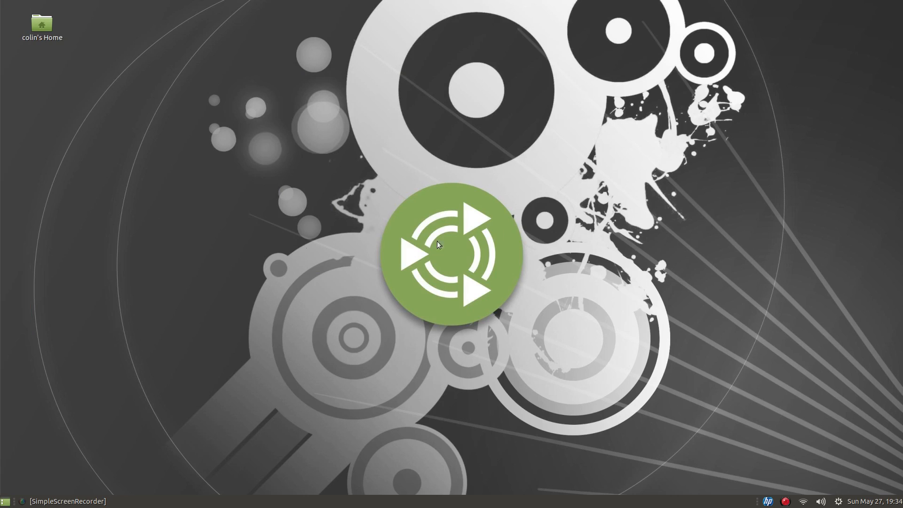
- Start MATE Tweak from the launcher's Favourites category
{"action": "mouse_move", "coordinate": [2, 56]}
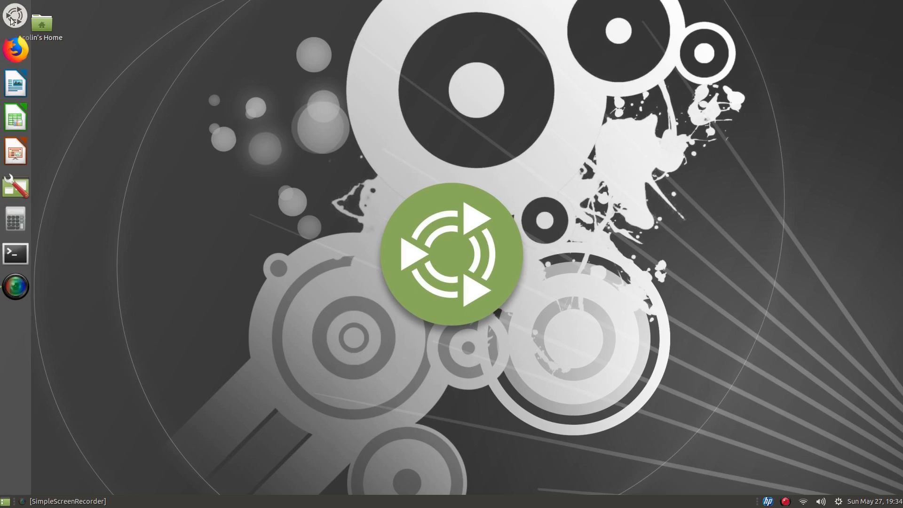
{"action": "left_click", "coordinate": [15, 21]}
{"action": "left_click", "coordinate": [69, 43]}
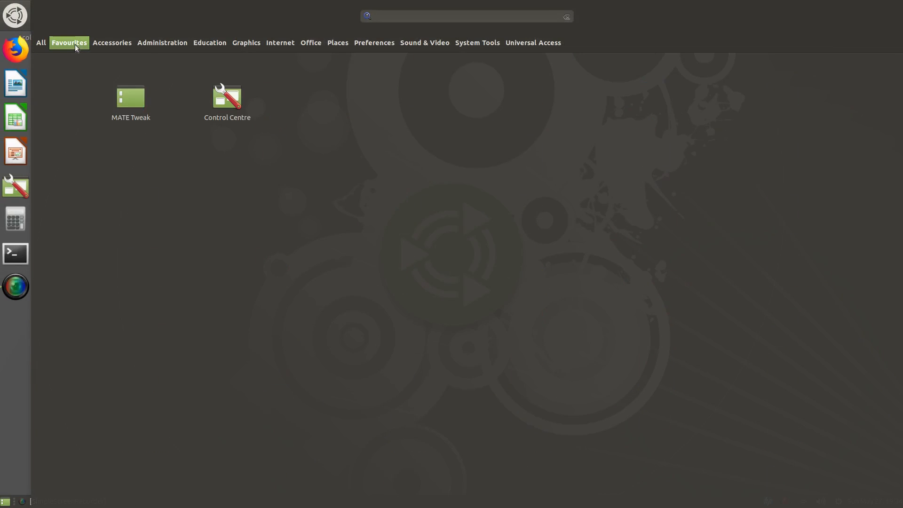
{"action": "left_click", "coordinate": [129, 99]}
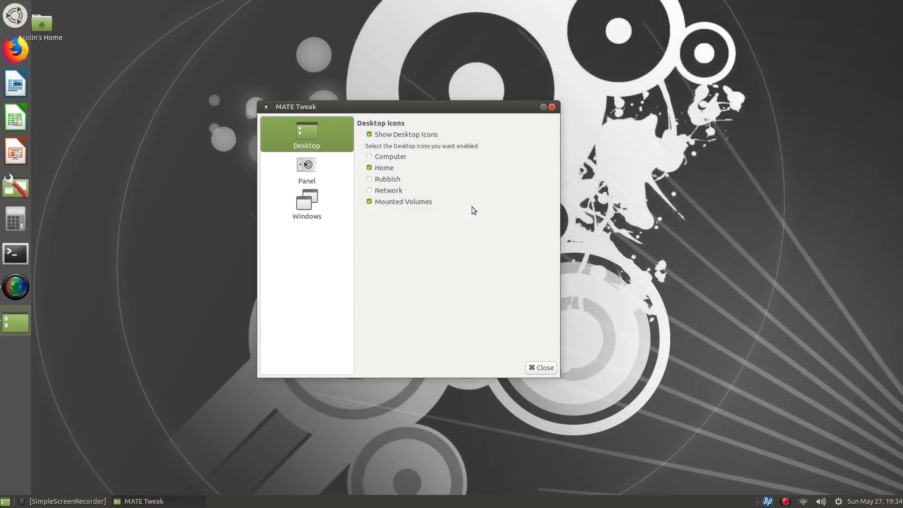
- Switch the panel layout to the custom layout my-unity-global and accept replacing the current configuration
{"action": "left_click", "coordinate": [328, 176]}
{"action": "left_click", "coordinate": [430, 149]}
{"action": "left_click", "coordinate": [426, 138]}
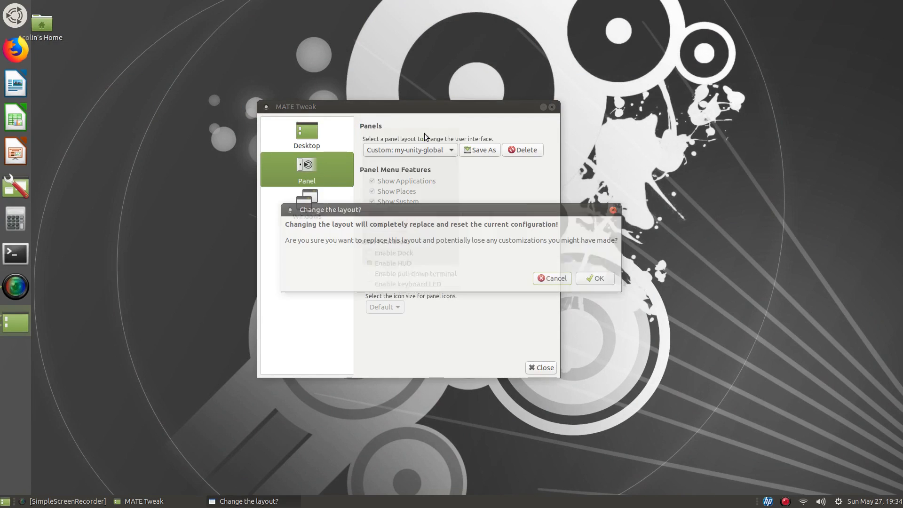
{"action": "left_click", "coordinate": [595, 278]}
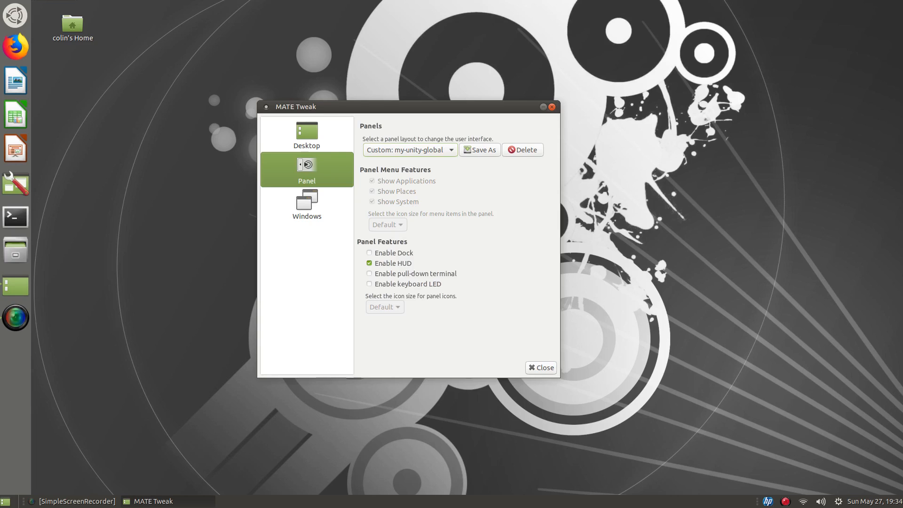
- Open and close the my-unity-global launcher twice to check its window type, and move the MATE Tweak window aside
{"action": "left_click", "coordinate": [16, 15]}
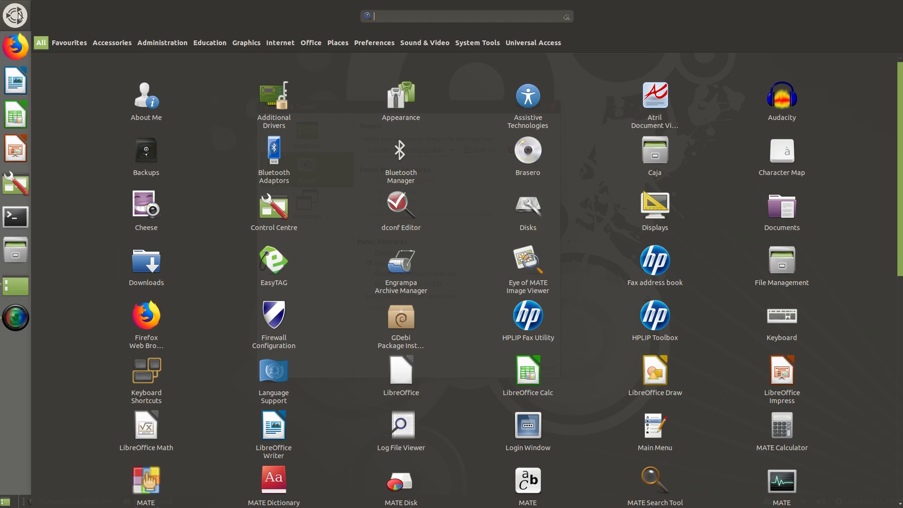
{"action": "left_click", "coordinate": [19, 15]}
{"action": "left_click", "coordinate": [19, 15]}
{"action": "left_click", "coordinate": [18, 15]}
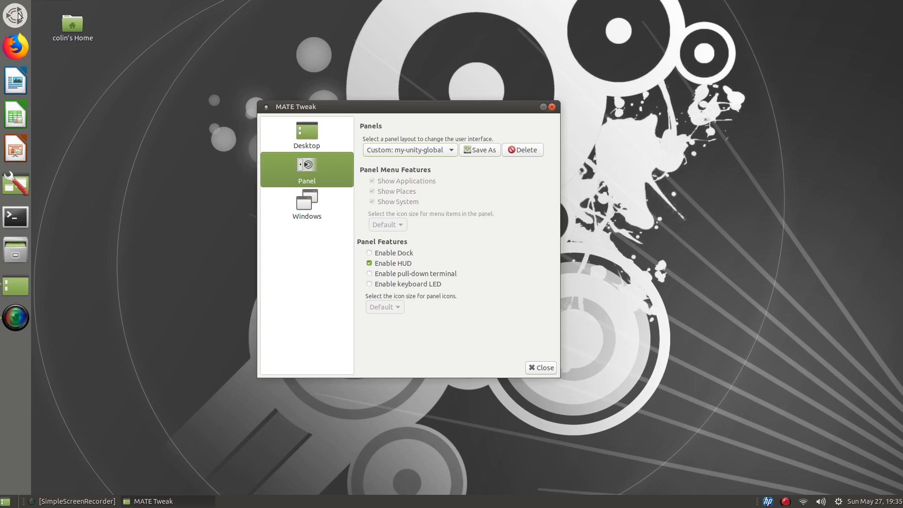
{"action": "left_click_drag", "start_coordinate": [404, 107], "coordinate": [433, 66]}
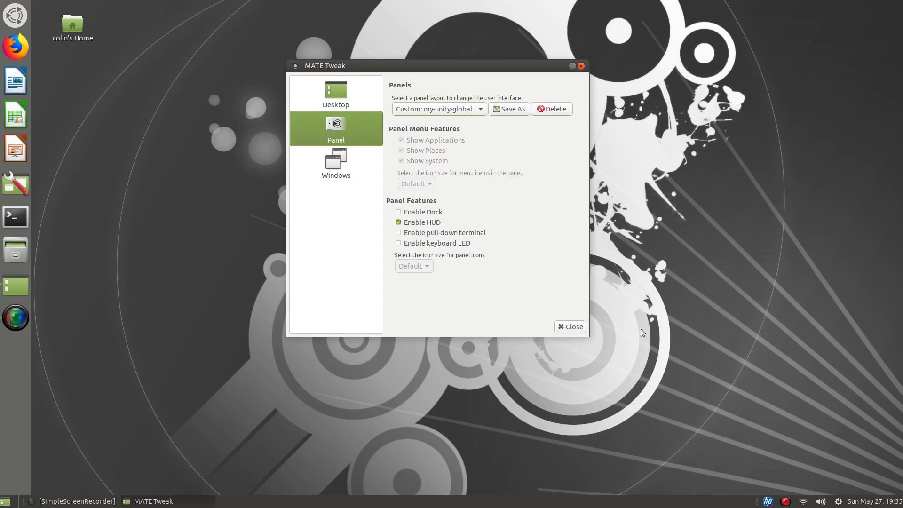
- Open and close the launcher four more times to examine how it displays over the desktop, and close MATE Tweak
{"action": "left_click", "coordinate": [16, 15]}
{"action": "left_click", "coordinate": [9, 10]}
{"action": "left_click", "coordinate": [16, 15]}
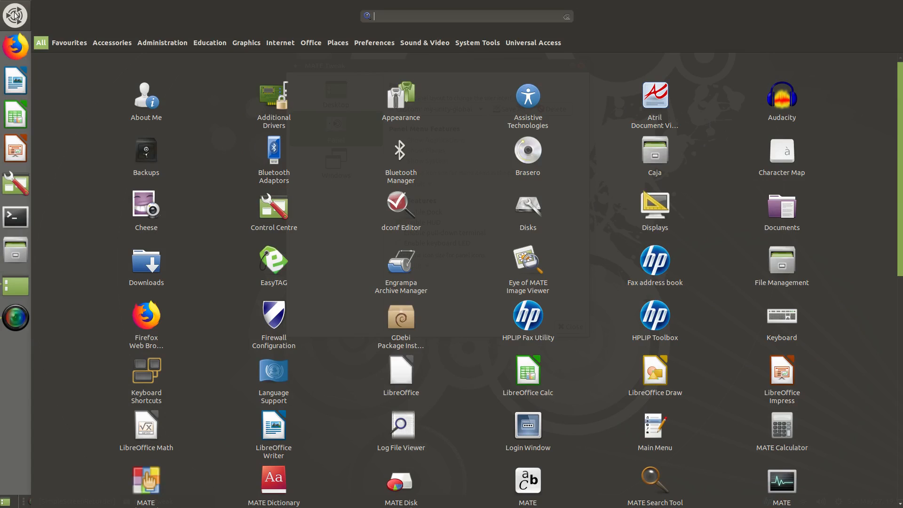
{"action": "left_click", "coordinate": [15, 15]}
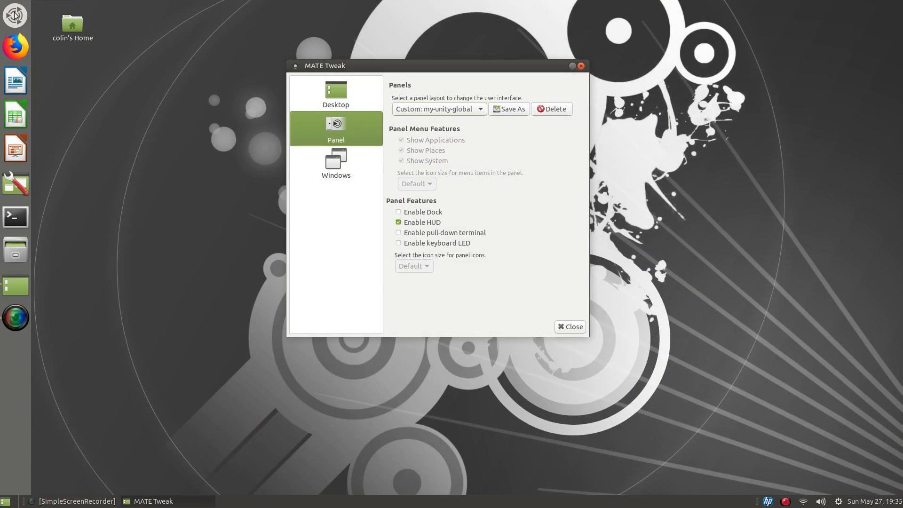
{"action": "left_click", "coordinate": [16, 15]}
{"action": "left_click", "coordinate": [16, 16]}
{"action": "left_click", "coordinate": [15, 15]}
{"action": "left_click", "coordinate": [16, 15]}
{"action": "left_click_drag", "start_coordinate": [454, 65], "coordinate": [409, 83]}
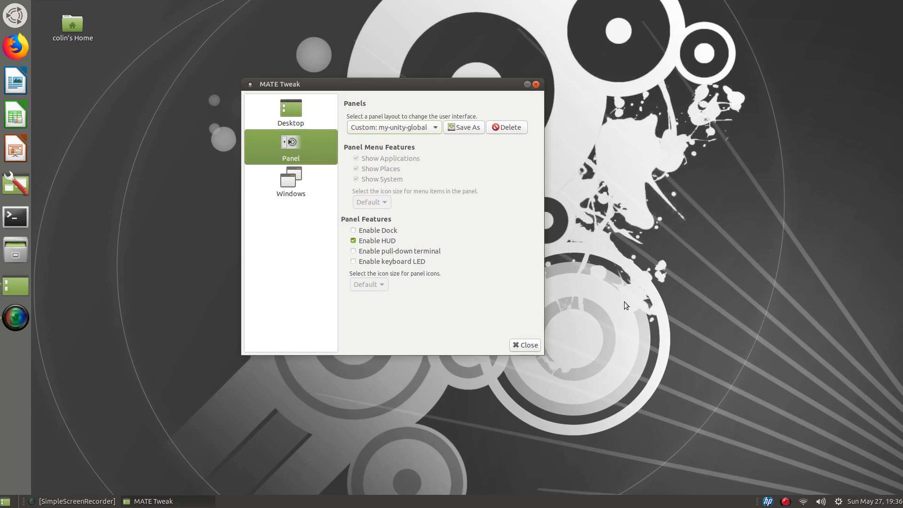
{"action": "left_click", "coordinate": [527, 345]}
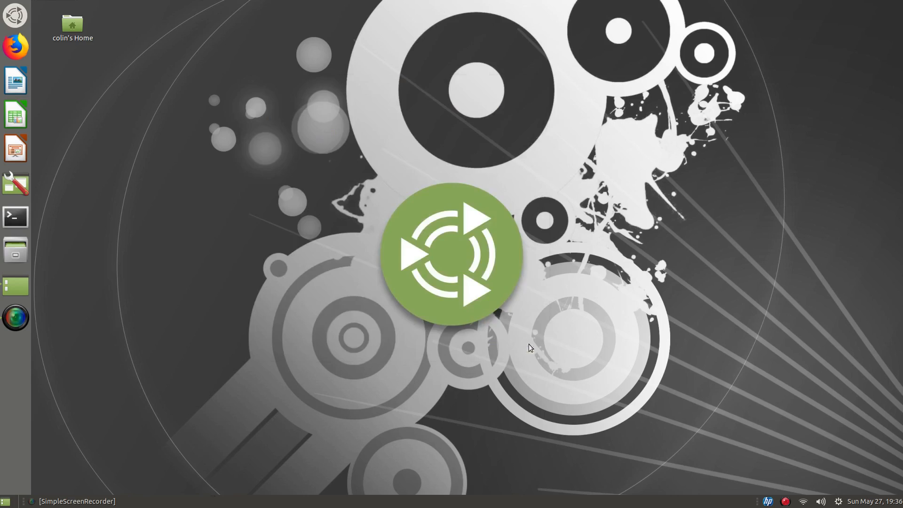